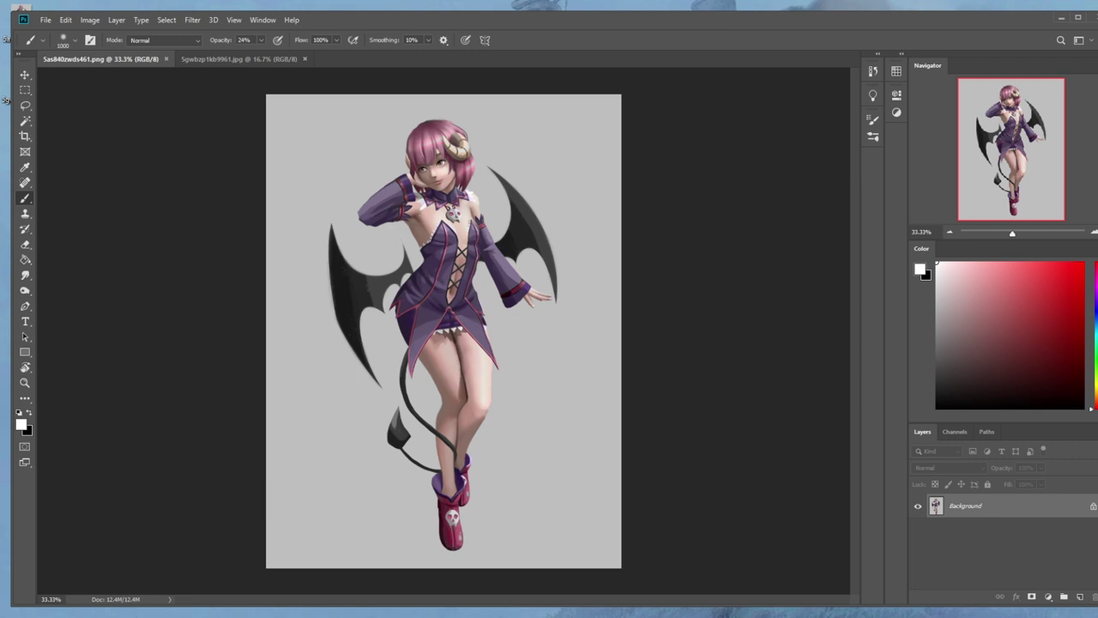
# Raise Chrome over Photoshop, switch to the Reddit challenge post, and open its Critique Hour video.
pyautogui.moveTo(70, 592)
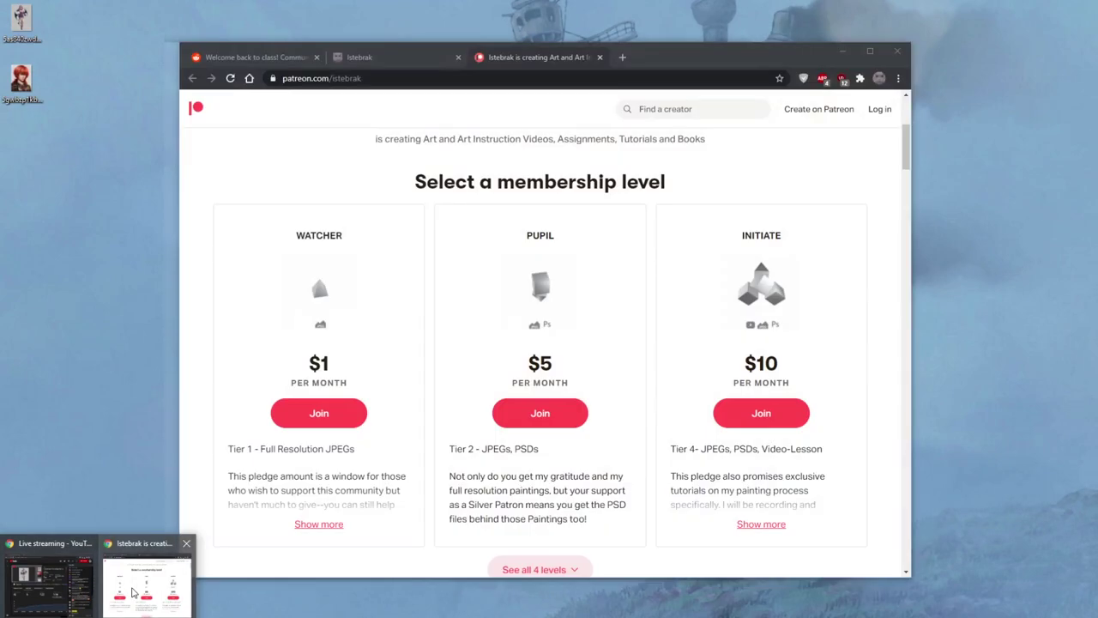
pyautogui.click(134, 592)
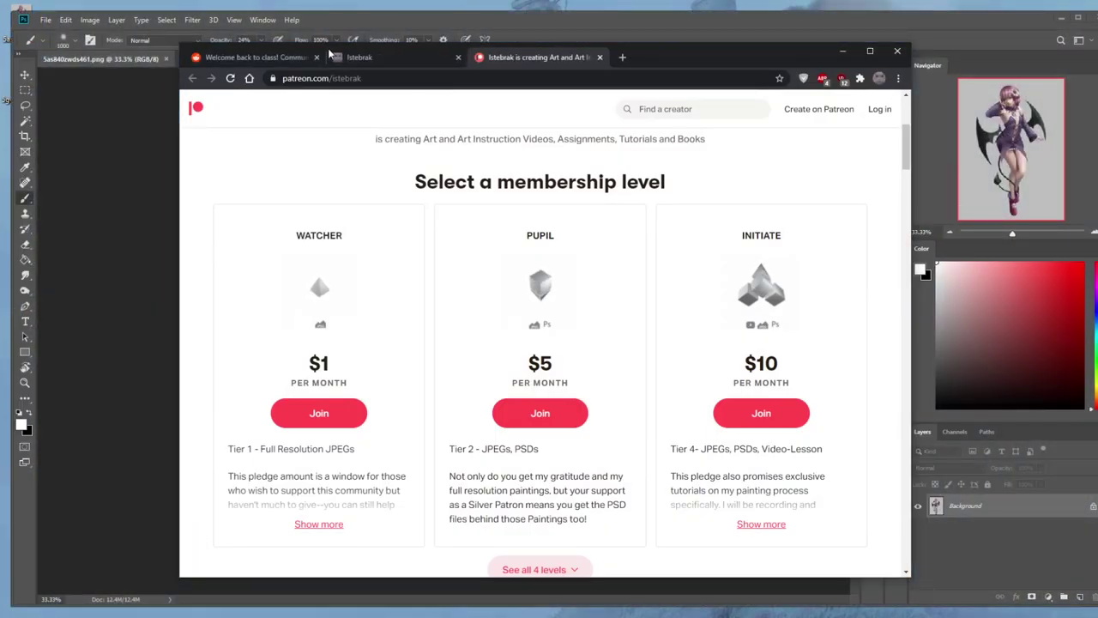
pyautogui.click(277, 57)
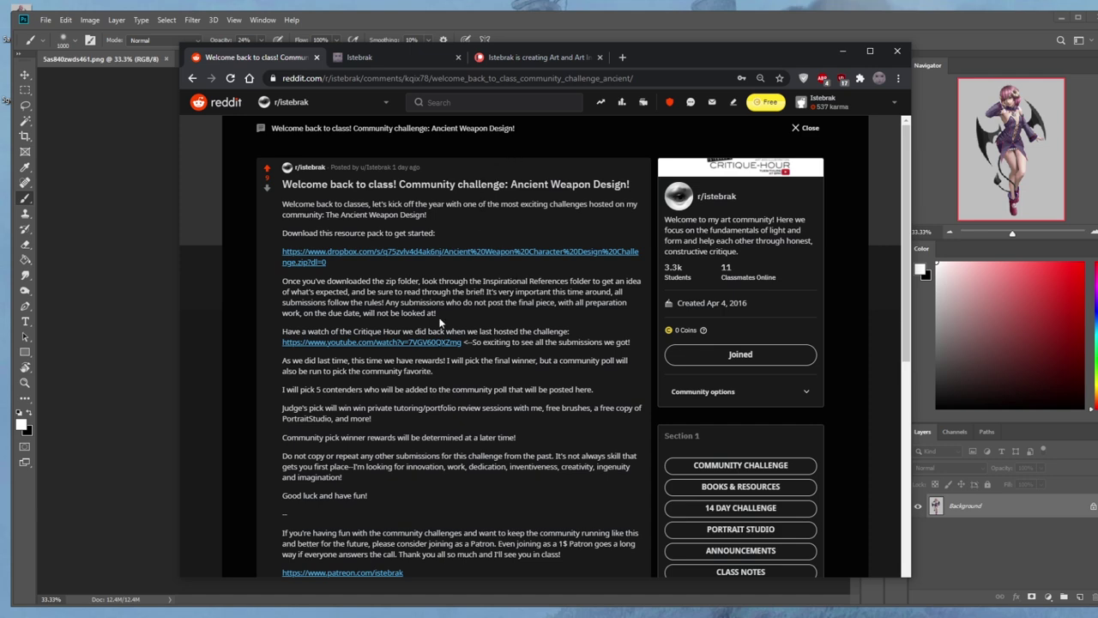
pyautogui.click(422, 343)
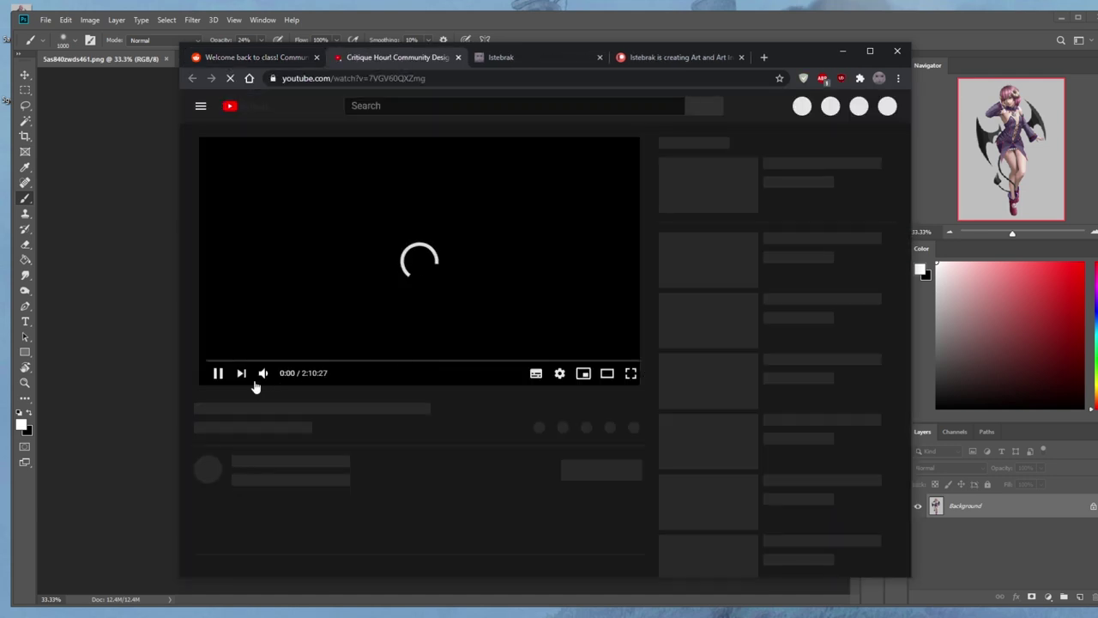
# Mute and pause the Critique Hour video, then skip ahead to about 40:02.
pyautogui.click(255, 374)
pyautogui.click(212, 372)
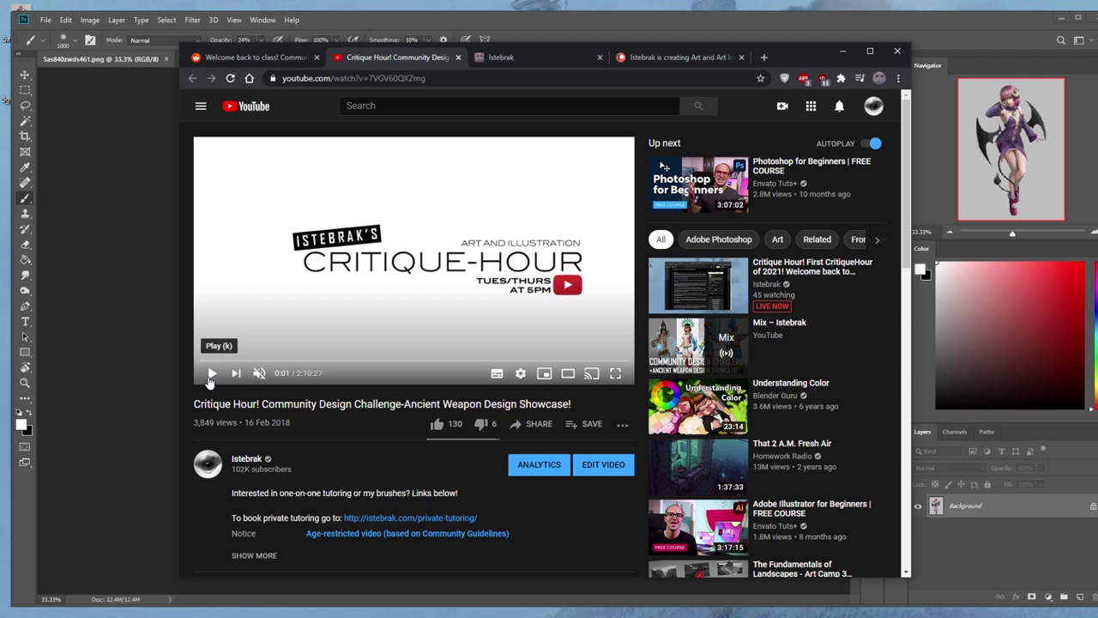
pyautogui.click(284, 361)
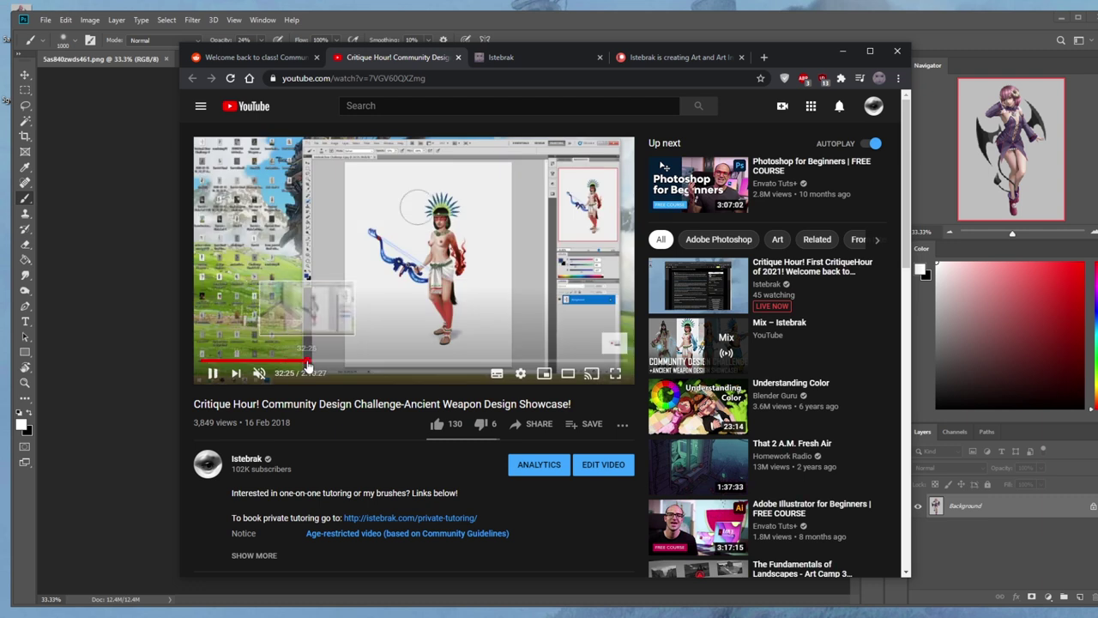
pyautogui.click(321, 362)
pyautogui.click(332, 362)
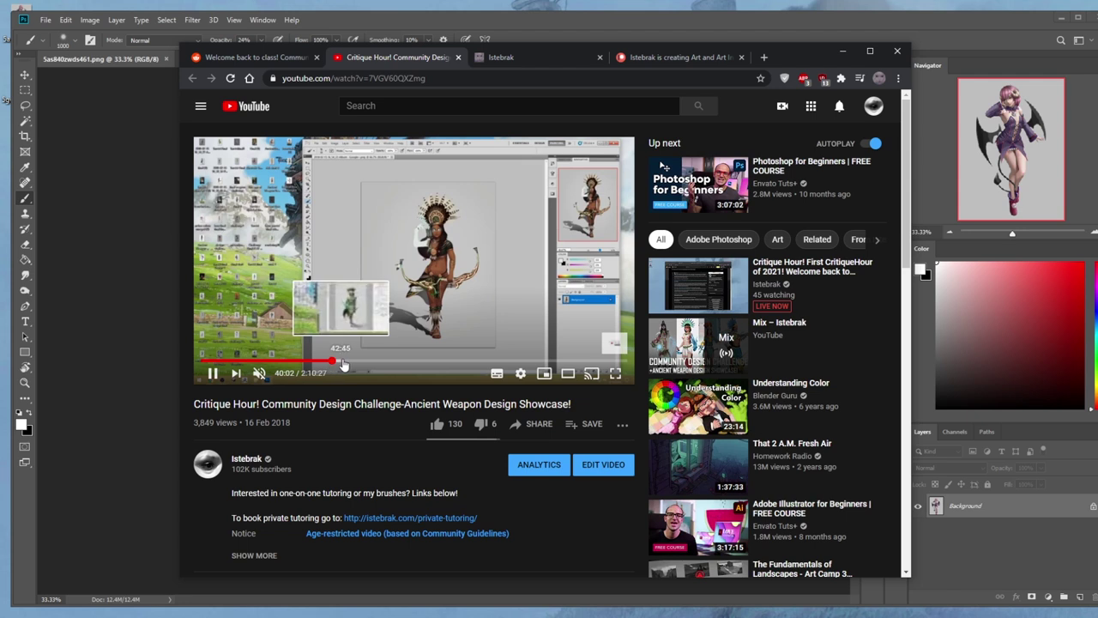
# Skip further to 1:12:28, glance back at the Reddit post, and return to the video.
pyautogui.click(348, 362)
pyautogui.click(367, 362)
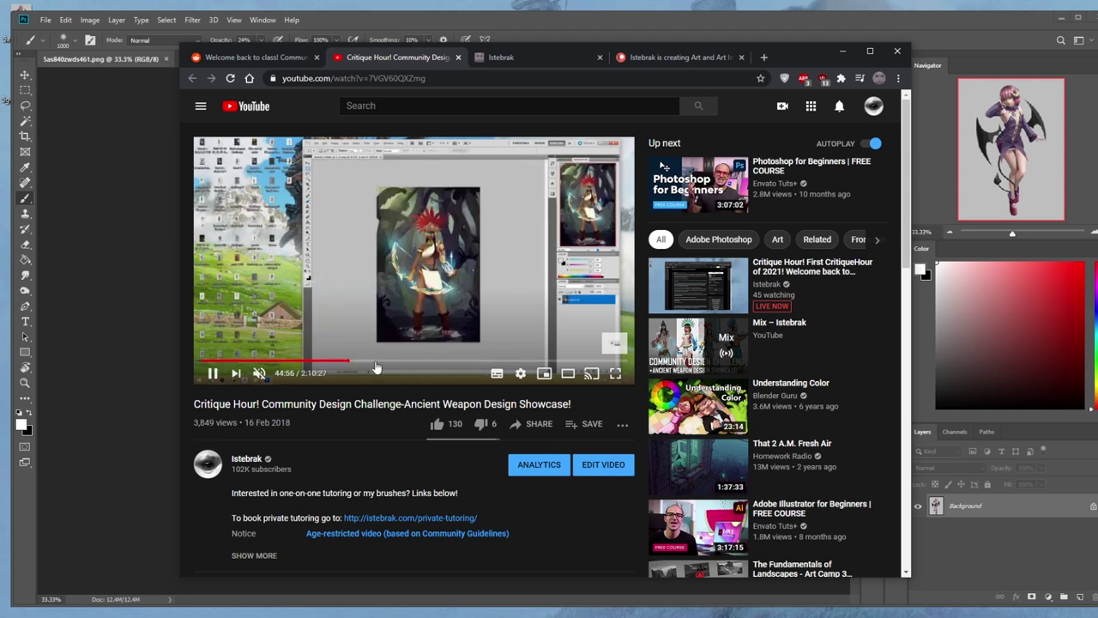
pyautogui.click(391, 362)
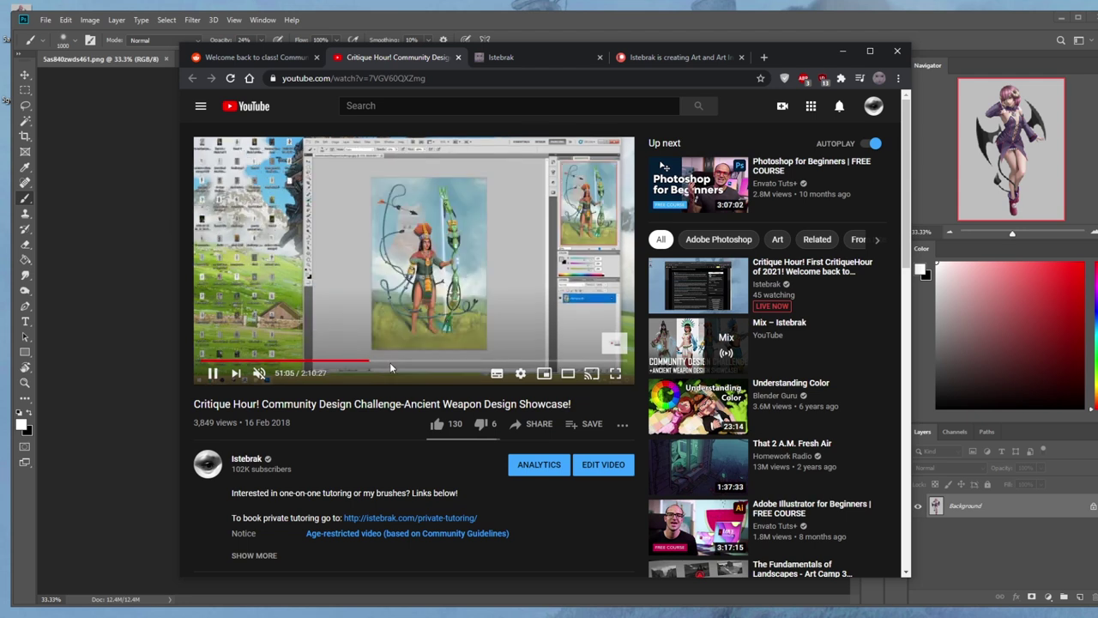
pyautogui.click(409, 362)
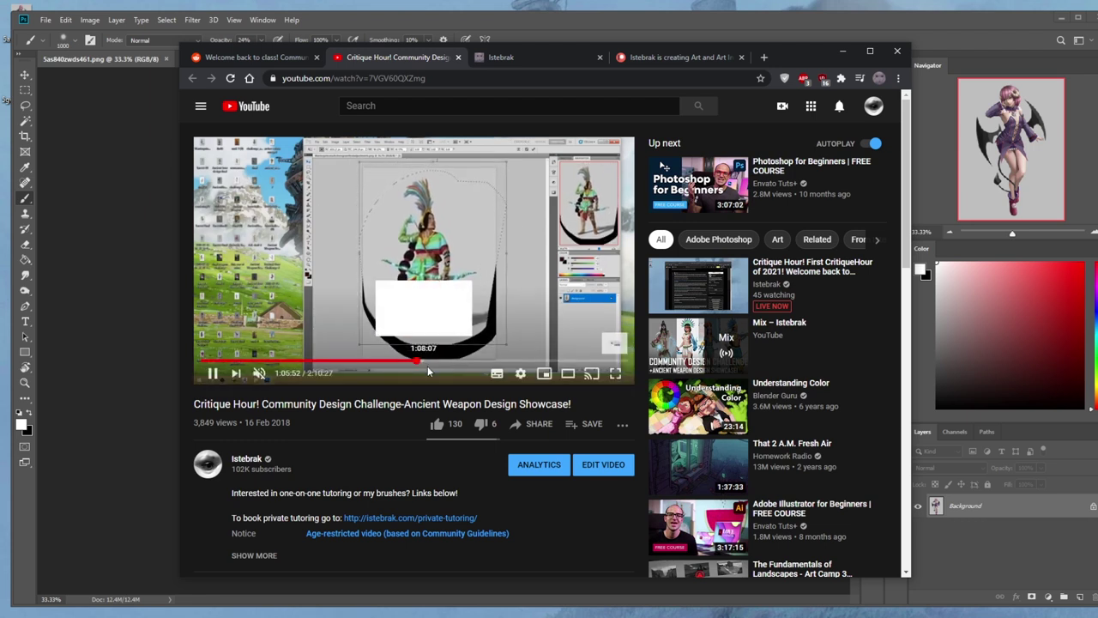
pyautogui.click(437, 364)
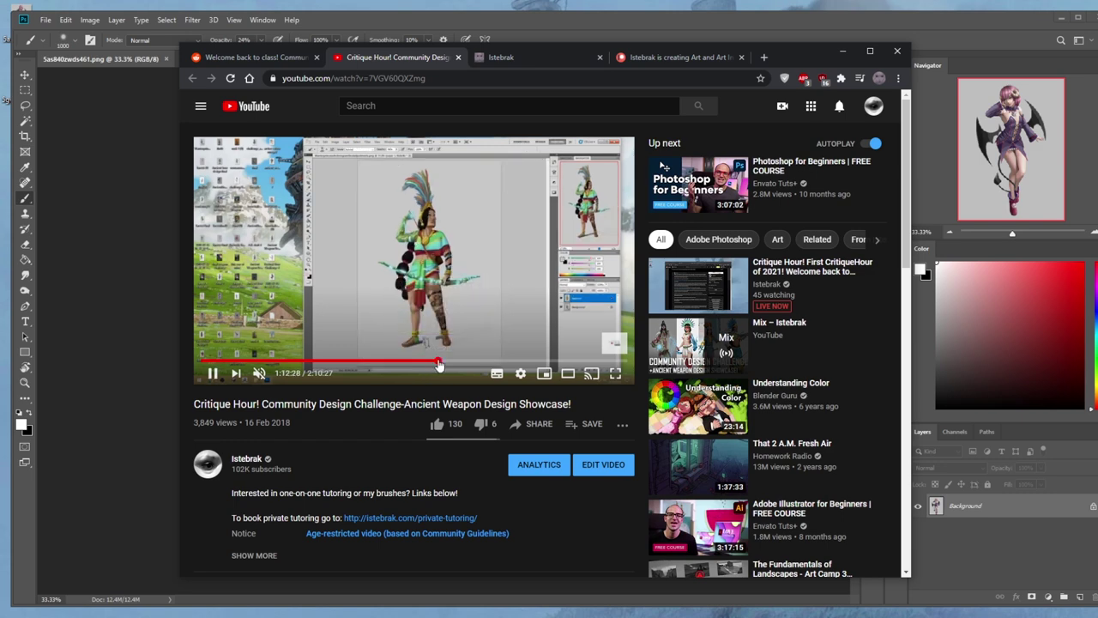
pyautogui.click(275, 57)
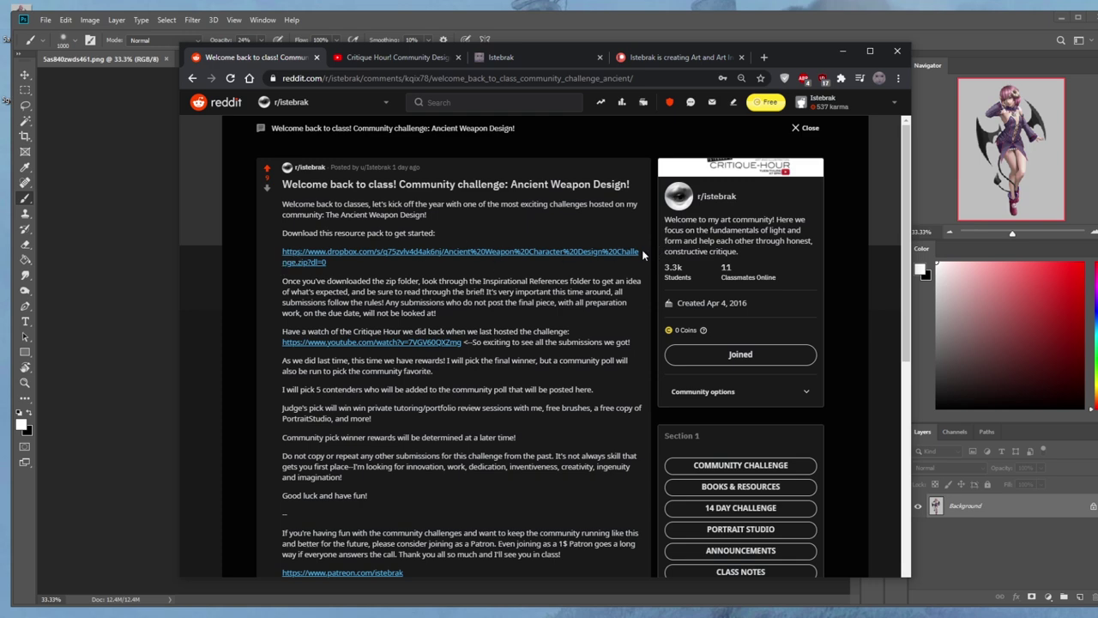
pyautogui.click(375, 56)
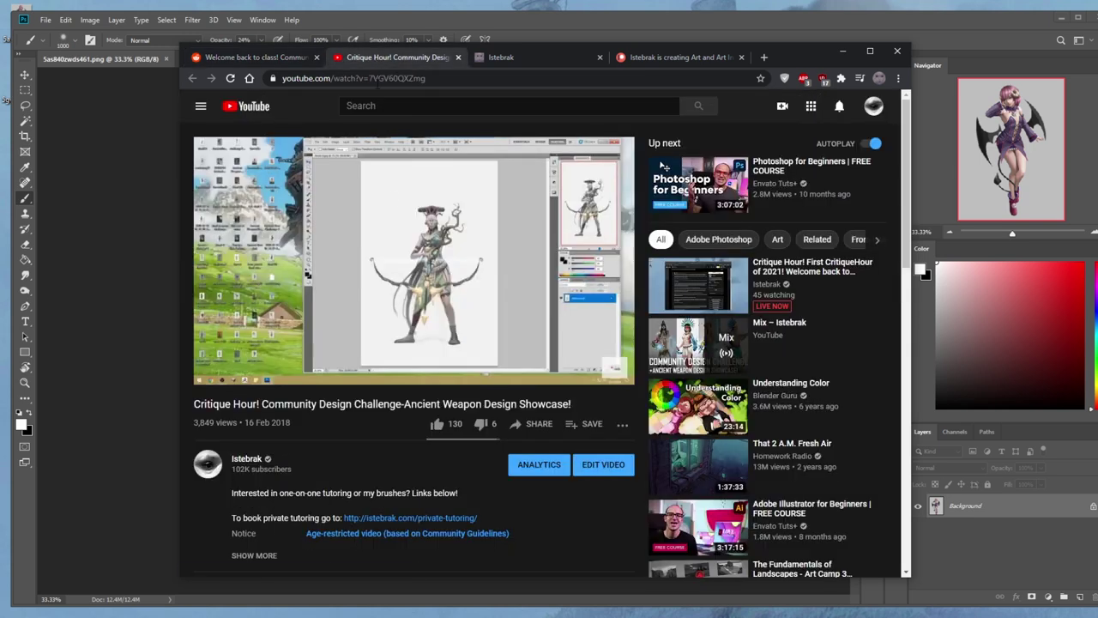
# Return to the Reddit Ancient Weapon Design post and scroll down to its prize details.
pyautogui.click(275, 57)
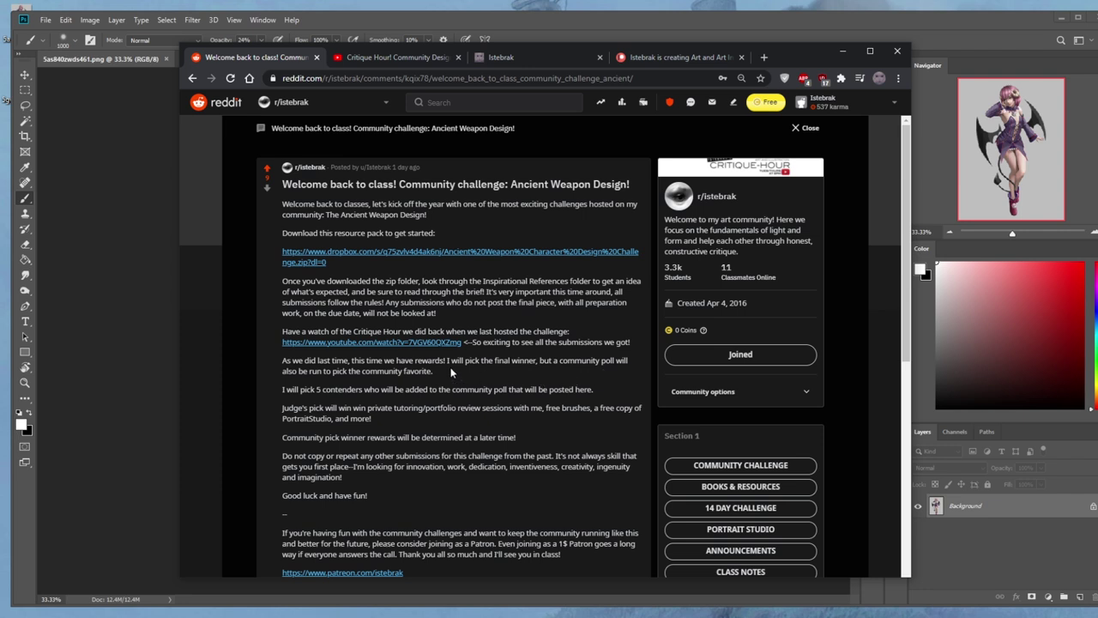
pyautogui.scroll(-3, 450, 371)
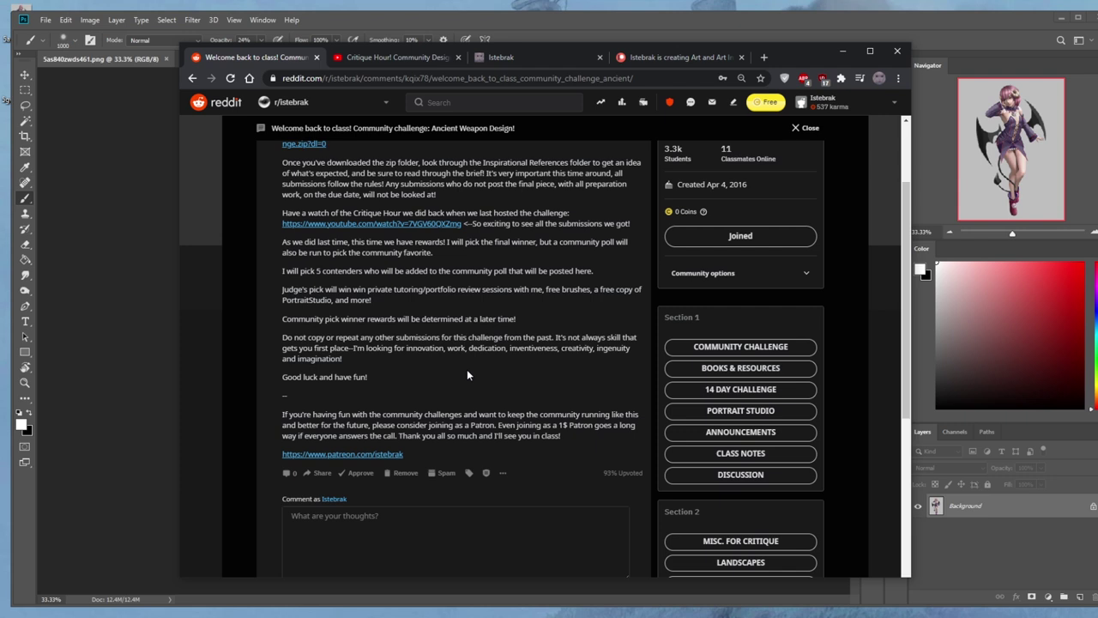
pyautogui.scroll(3, 468, 370)
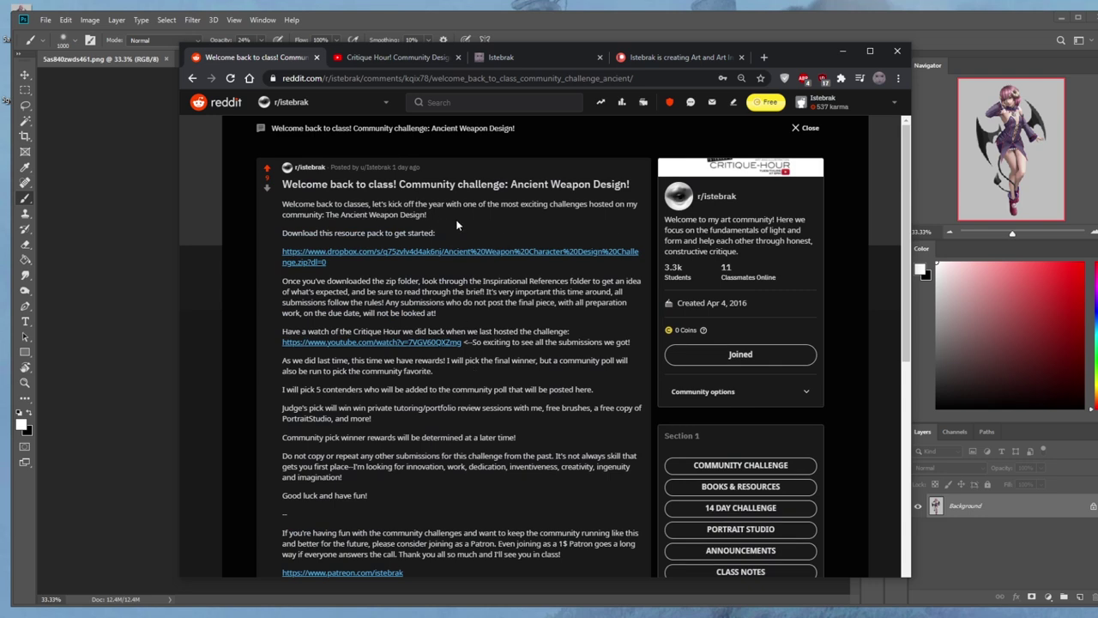
# Scroll through the challenge post, then switch to the Patreon page showing 164 patrons.
pyautogui.scroll(-10, 466, 225)
pyautogui.scroll(10, 466, 225)
pyautogui.scroll(-2, 476, 299)
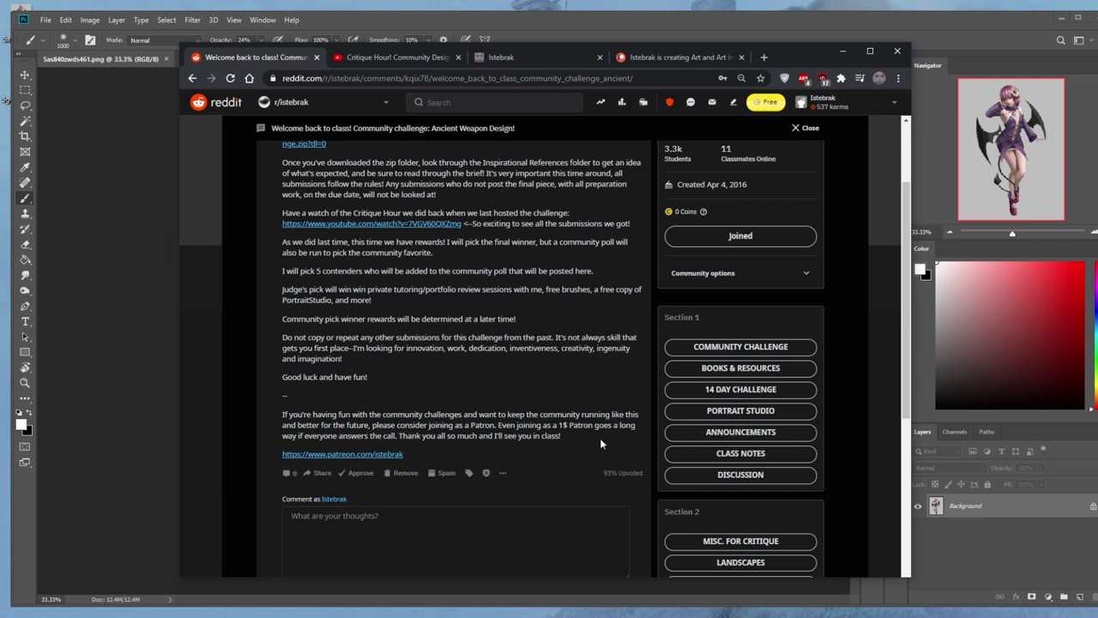
pyautogui.click(645, 54)
# Expand Patreon to show all 4 membership levels ($1, $5, $10 tiers), then return to Reddit.
pyautogui.scroll(-3, 553, 352)
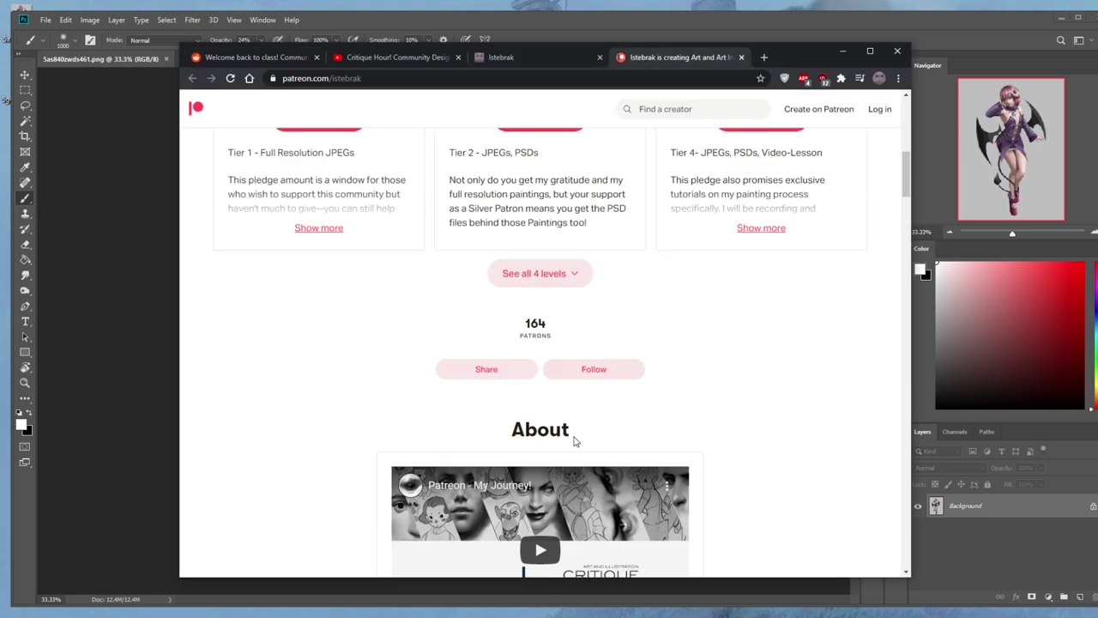
pyautogui.click(559, 276)
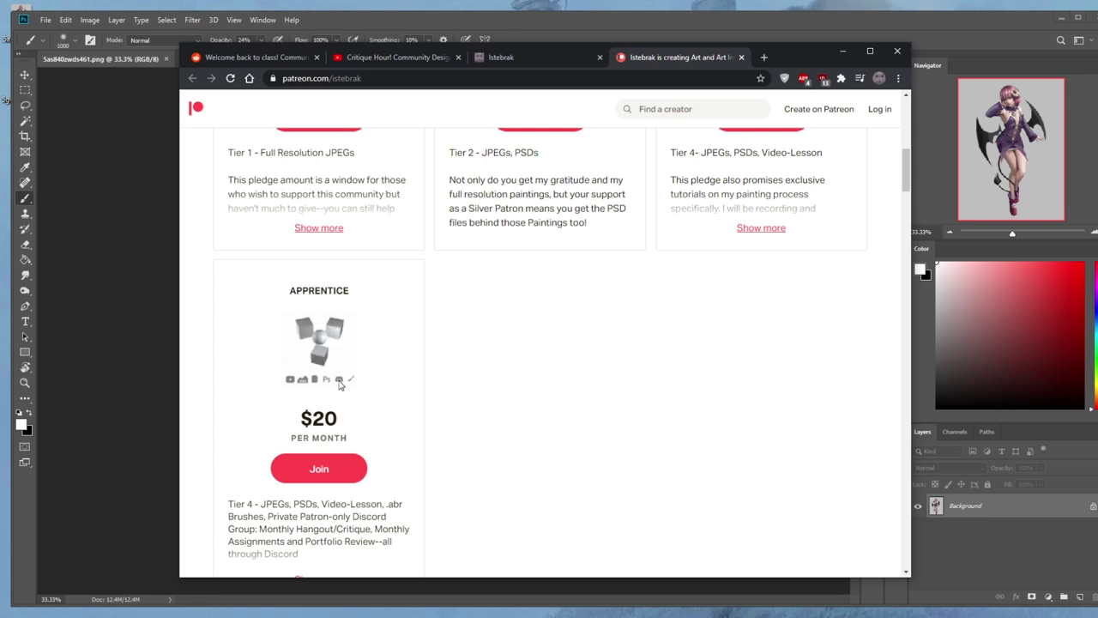
pyautogui.scroll(3, 495, 424)
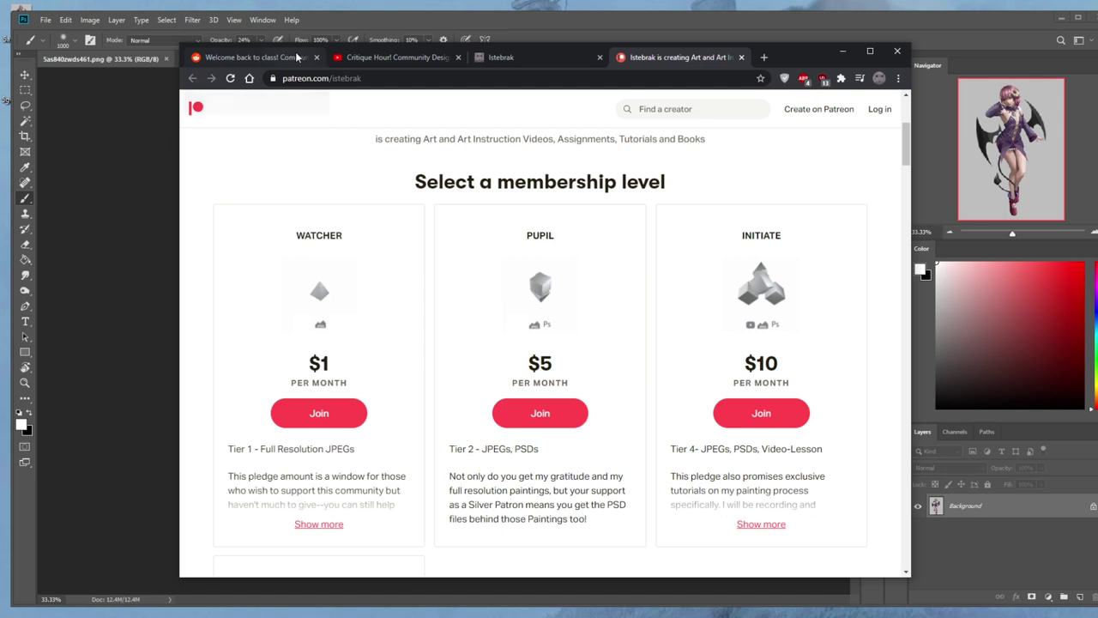
pyautogui.click(296, 55)
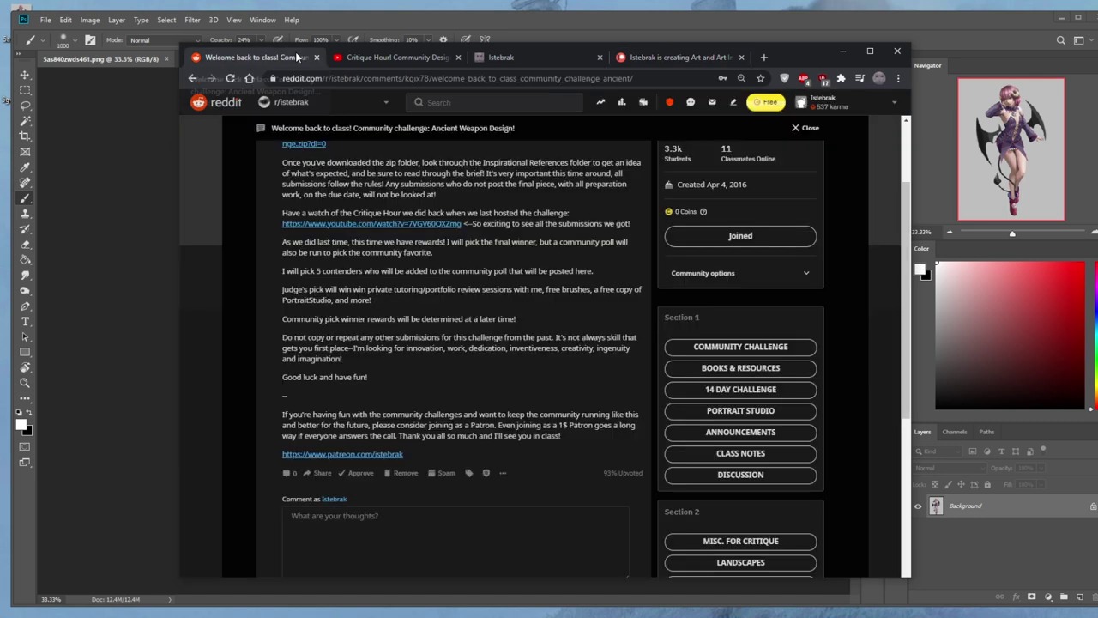
# Open the creator's istebrak.com site with its Portraits, Studies and Form gallery.
pyautogui.click(529, 55)
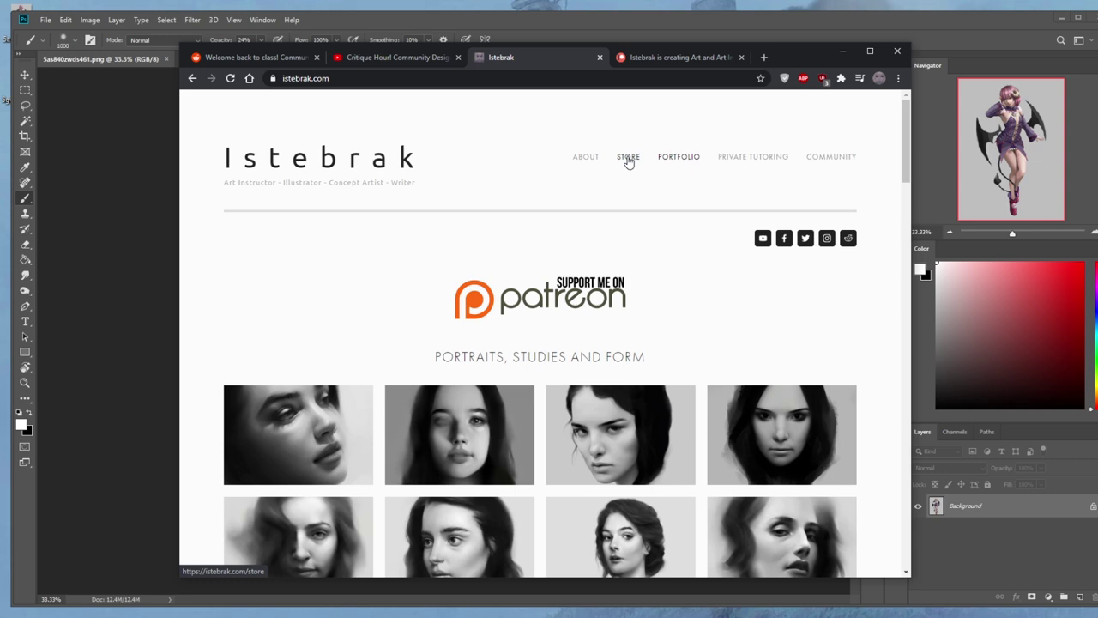
# Check the Critique Hour tab, minimize Chrome to view the painting, then open the Istebrak channel's Videos page.
pyautogui.click(407, 60)
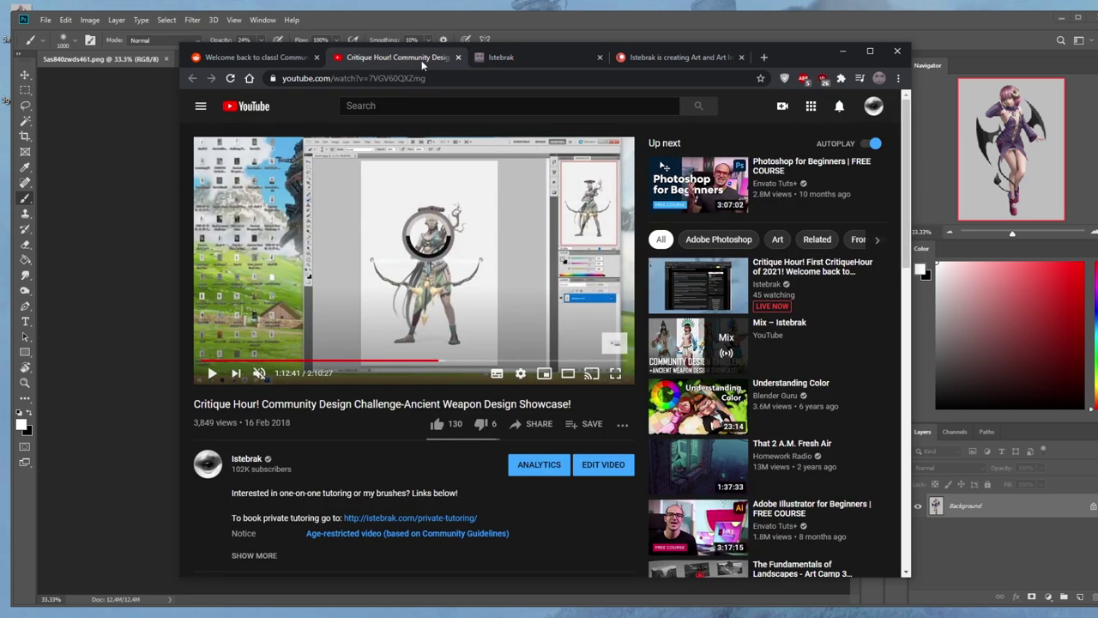
pyautogui.click(842, 50)
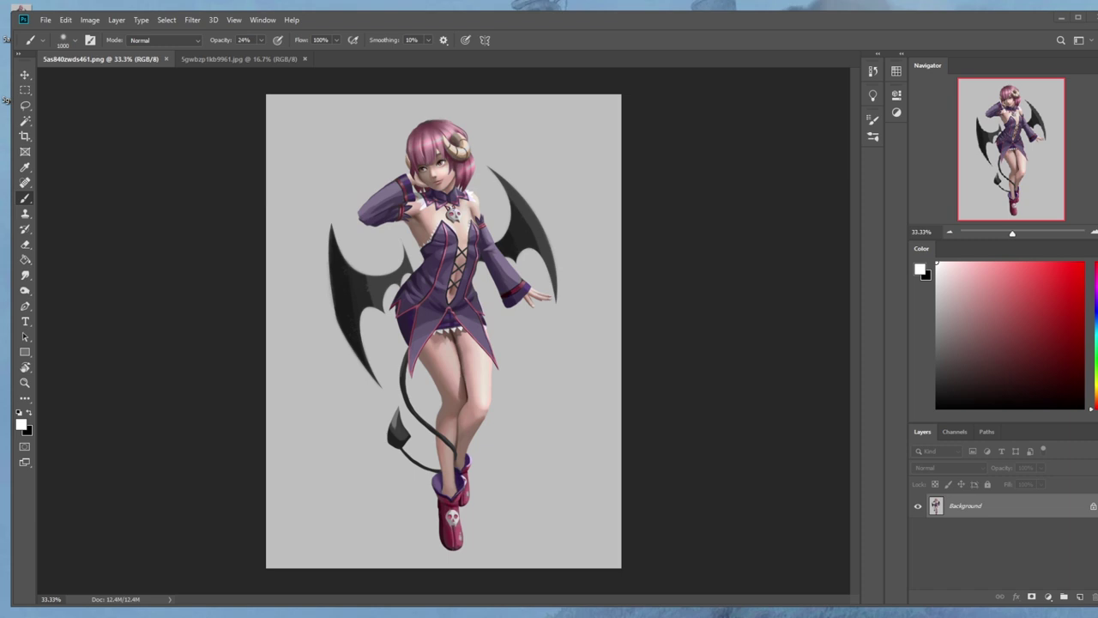
pyautogui.hotkey('alt', 'Tab')
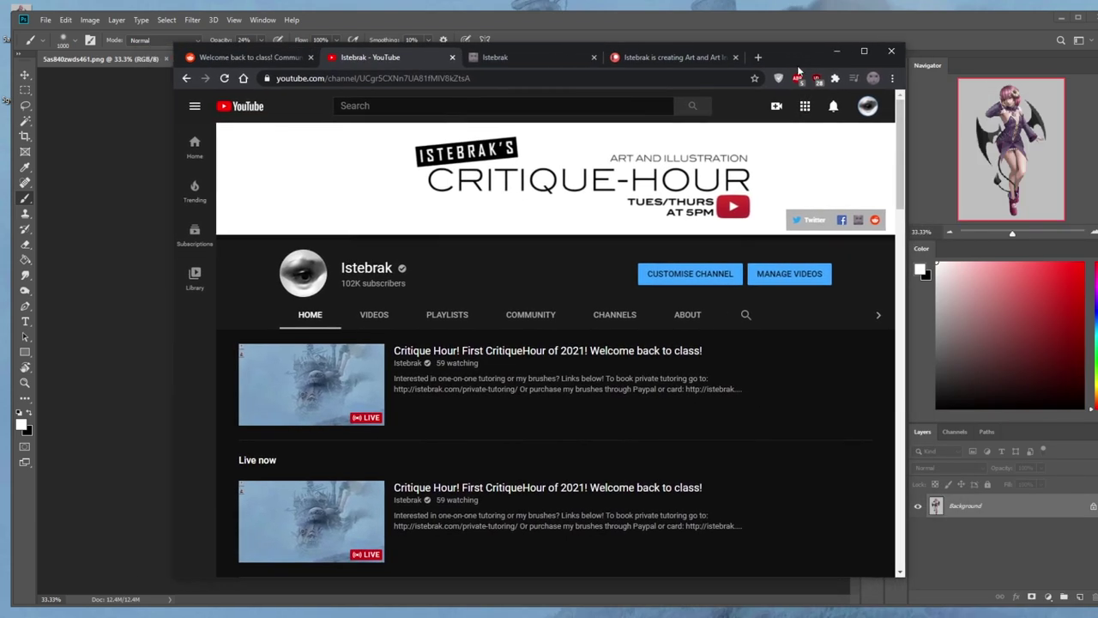
pyautogui.click(362, 317)
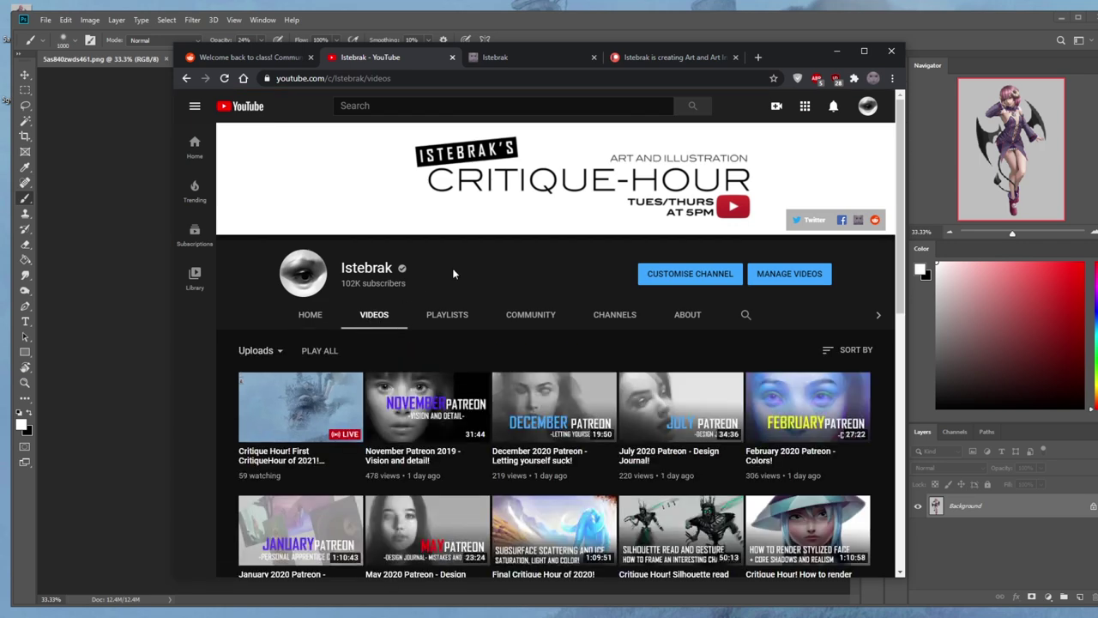
# Scroll the Istebrak uploads grid of Critique Hour and Patreon videos, then minimize Chrome to Photoshop.
pyautogui.scroll(-1, 498, 261)
pyautogui.scroll(1, 501, 266)
pyautogui.scroll(-2, 525, 436)
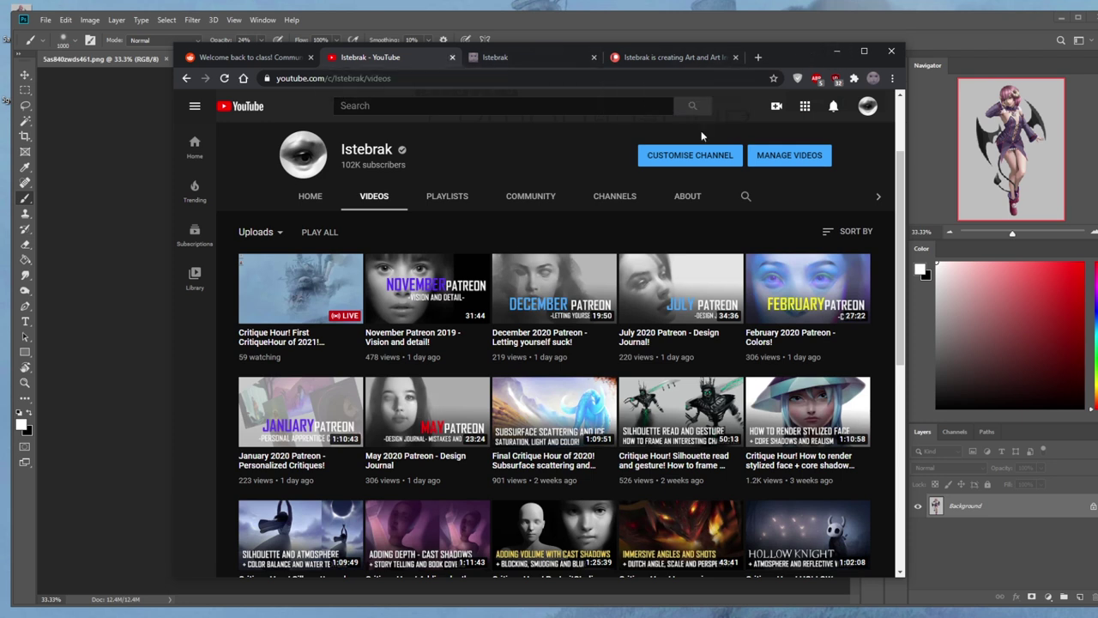
pyautogui.moveTo(550, 293)
pyautogui.click(837, 51)
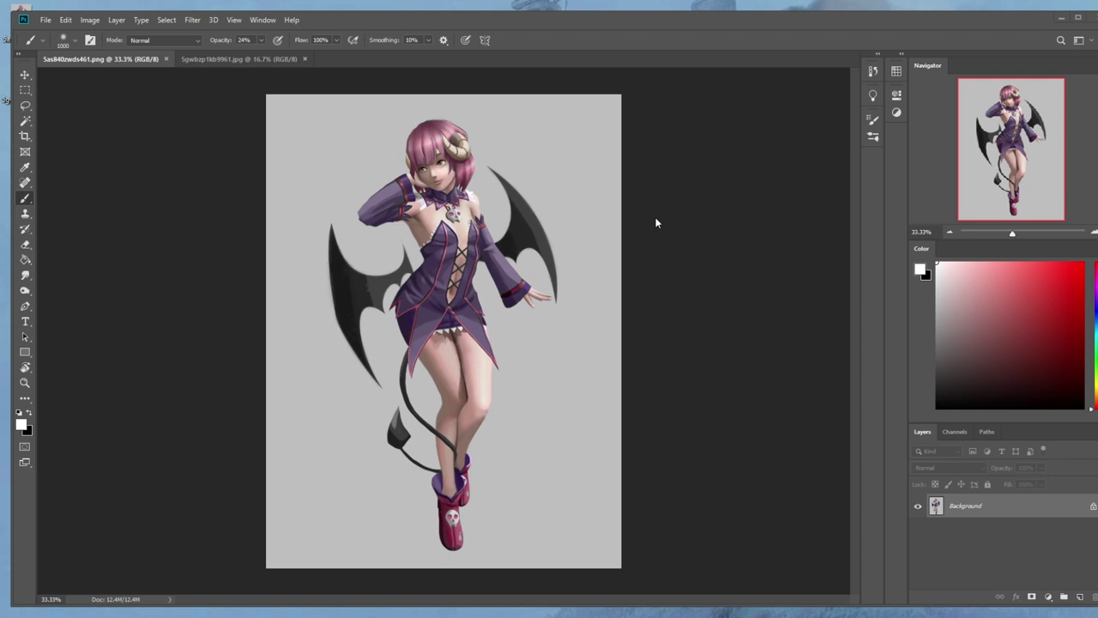
pyautogui.click(246, 58)
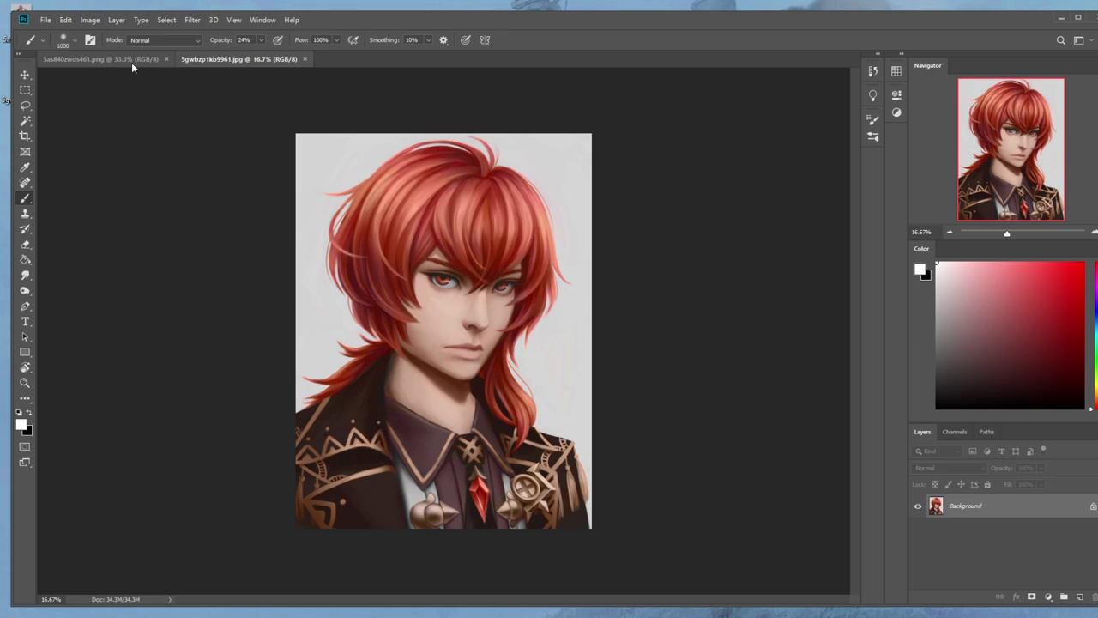
pyautogui.click(137, 58)
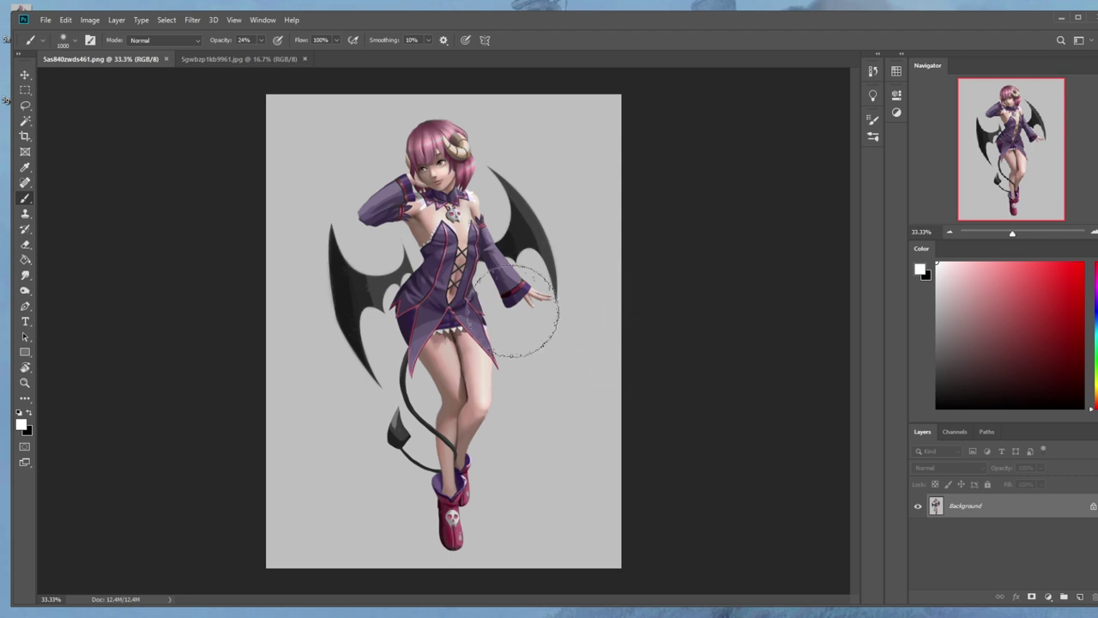
# Shrink the brush and pick pure red as the painting colour.
pyautogui.press('[')
pyautogui.press('[')
pyautogui.press('[')
pyautogui.press('[')
pyautogui.press('[')
pyautogui.press('[')
pyautogui.press('[')
pyautogui.press('[')
pyautogui.press('[')
pyautogui.press('x')
pyautogui.click(484, 236)
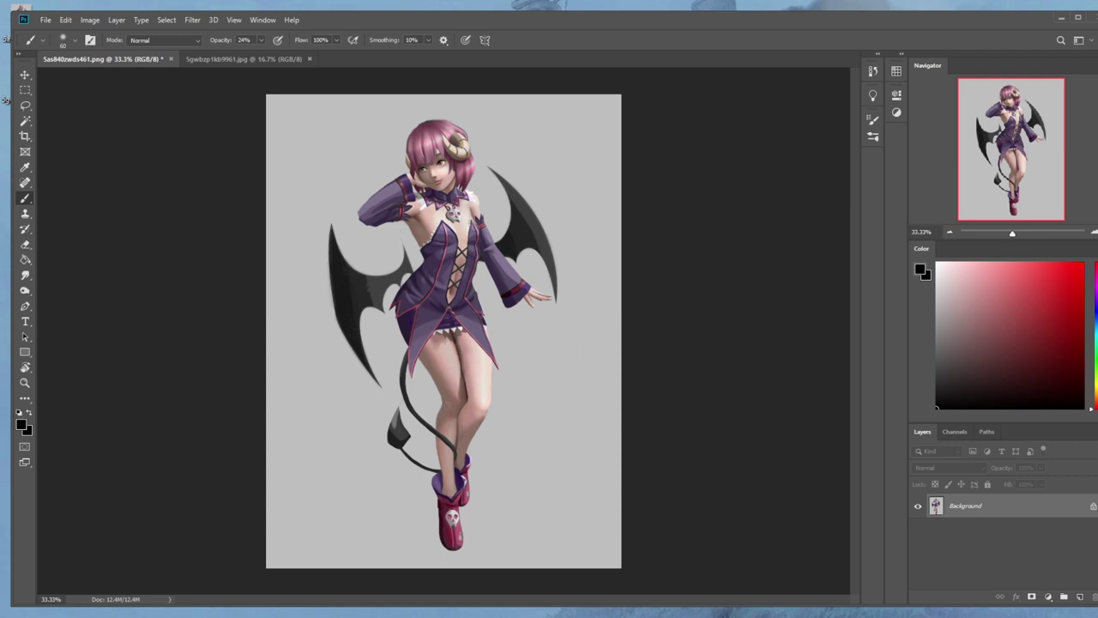
pyautogui.click(1082, 262)
# Toggle between the Lasso and Brush tools, ending on Lasso.
pyautogui.press('l')
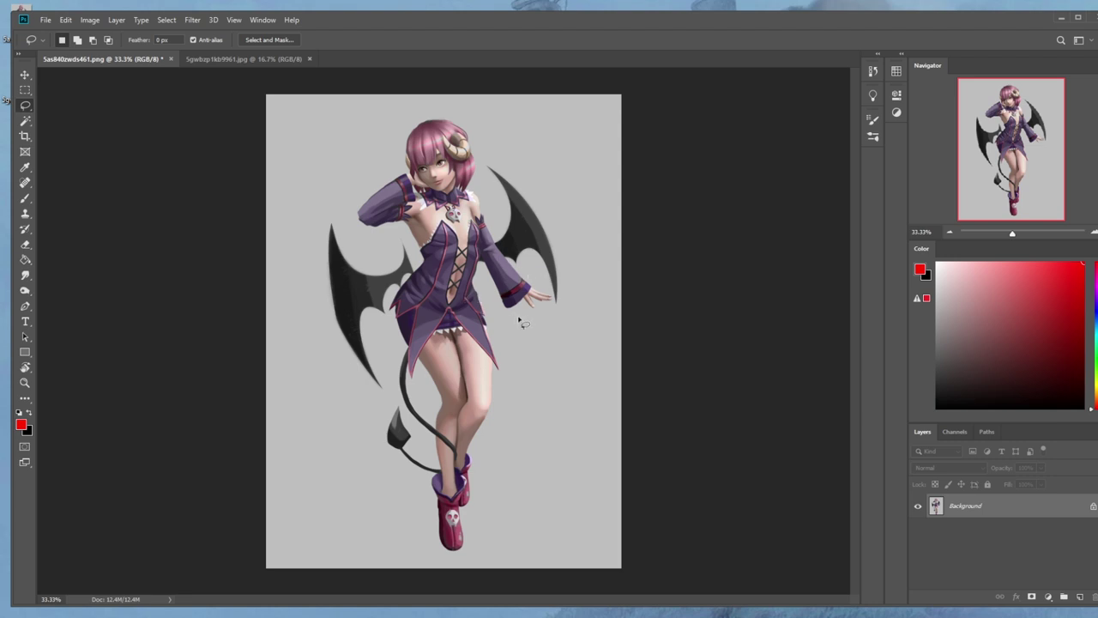
pyautogui.scroll(-2, 525, 319)
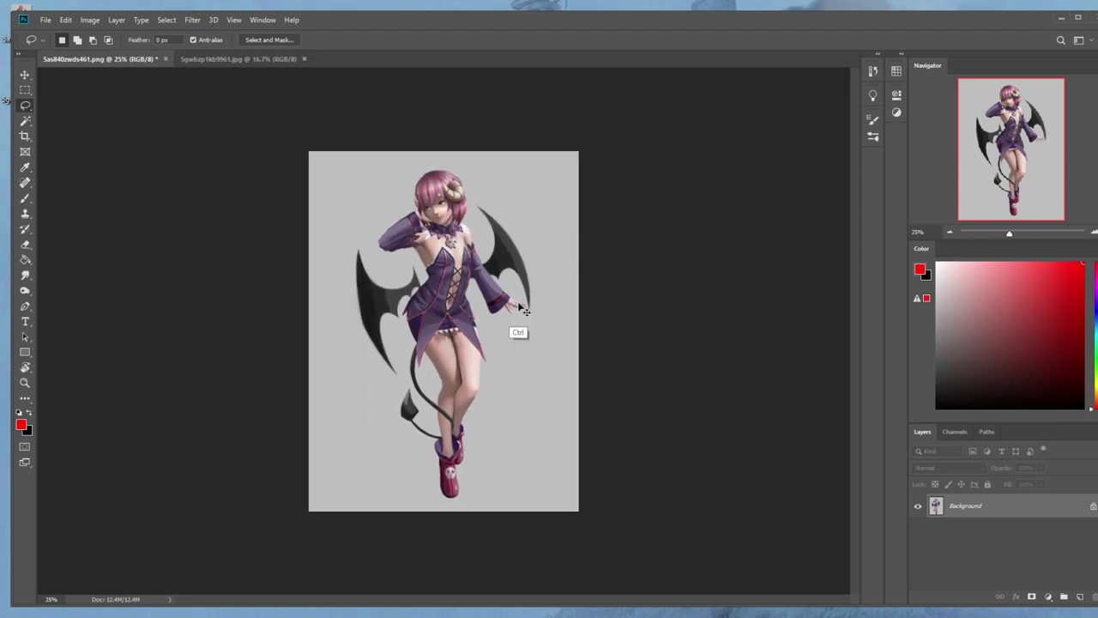
pyautogui.scroll(2, 523, 314)
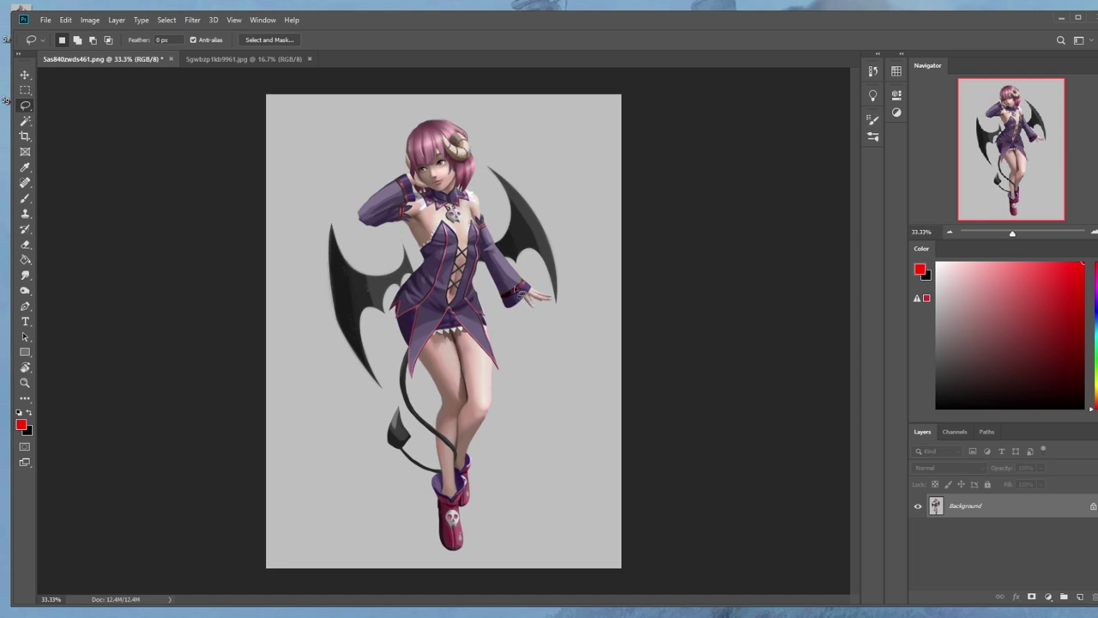
pyautogui.press('b')
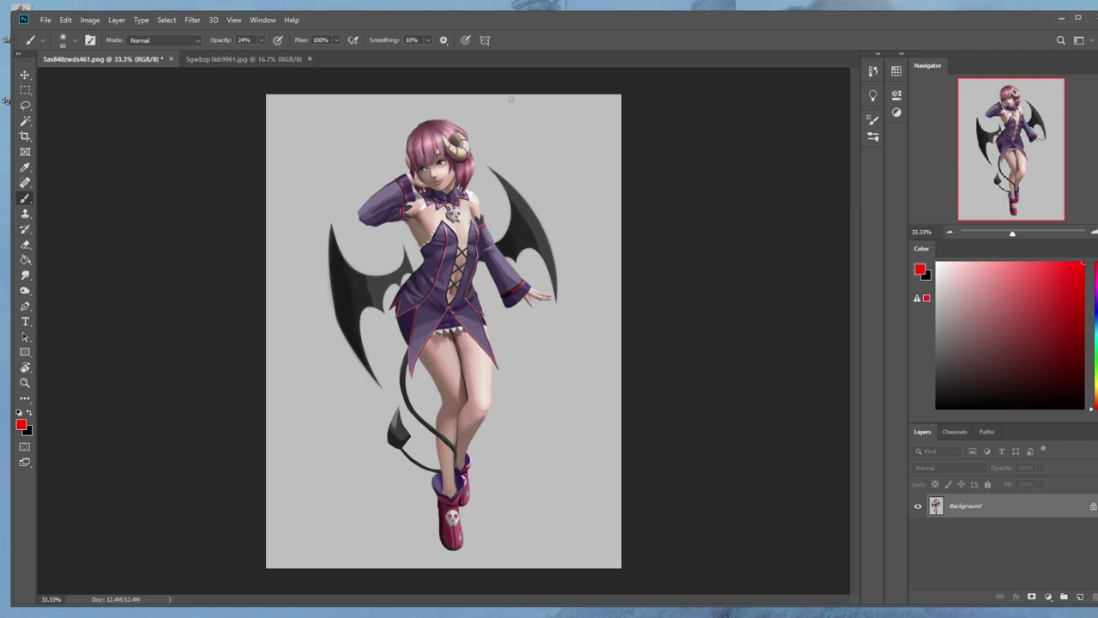
pyautogui.press('l')
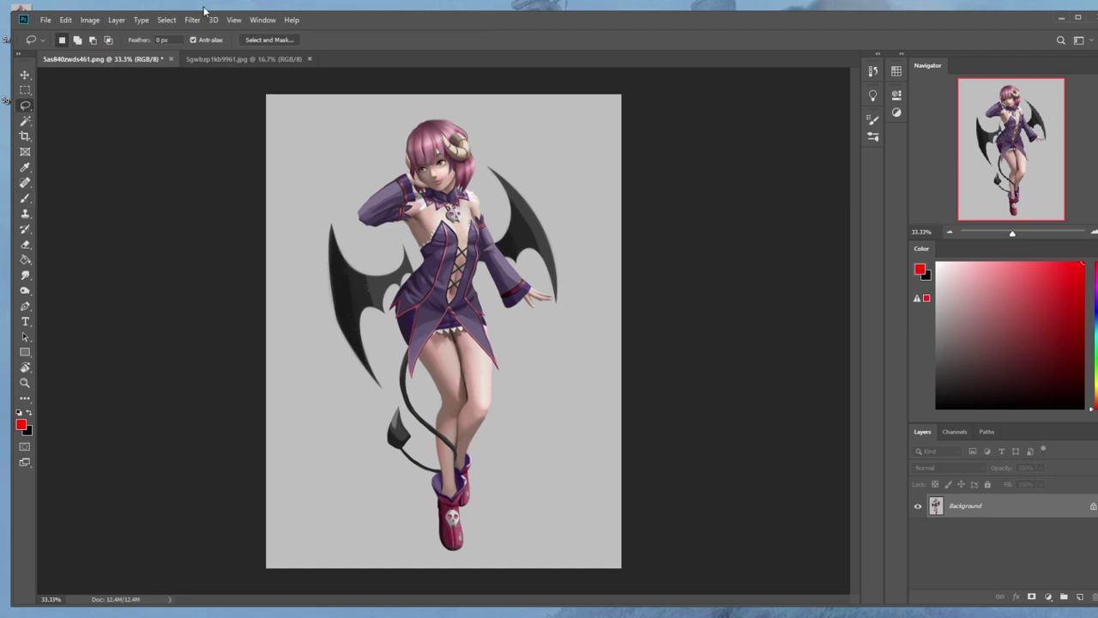
# In Liquify, push the chest outline with Forward Warp, nudging the left side inward.
pyautogui.click(193, 20)
pyautogui.click(228, 112)
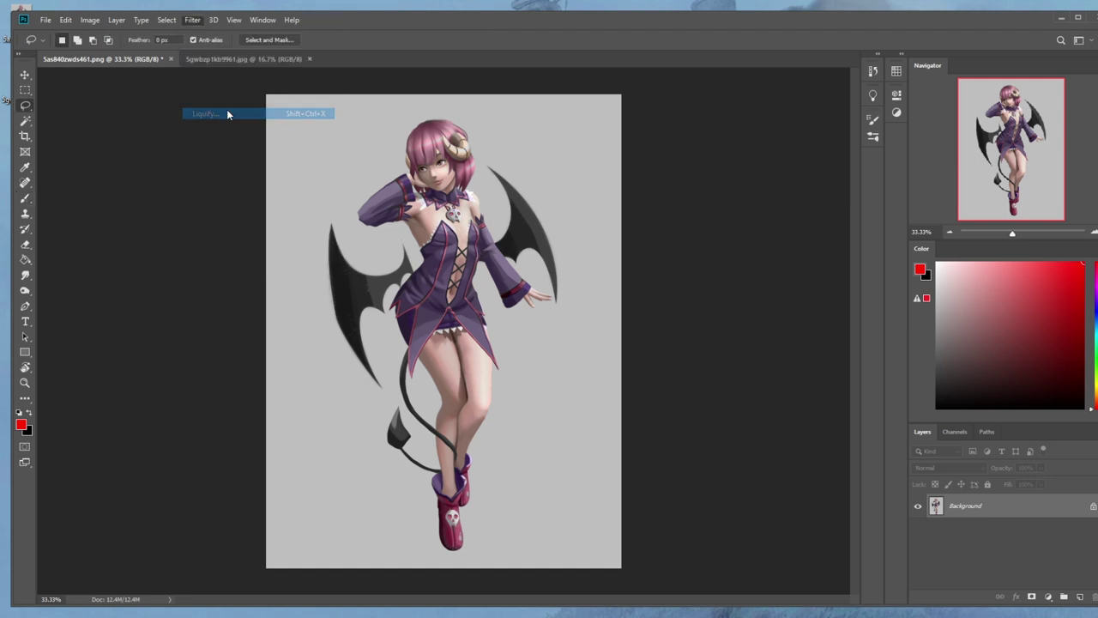
pyautogui.press(']')
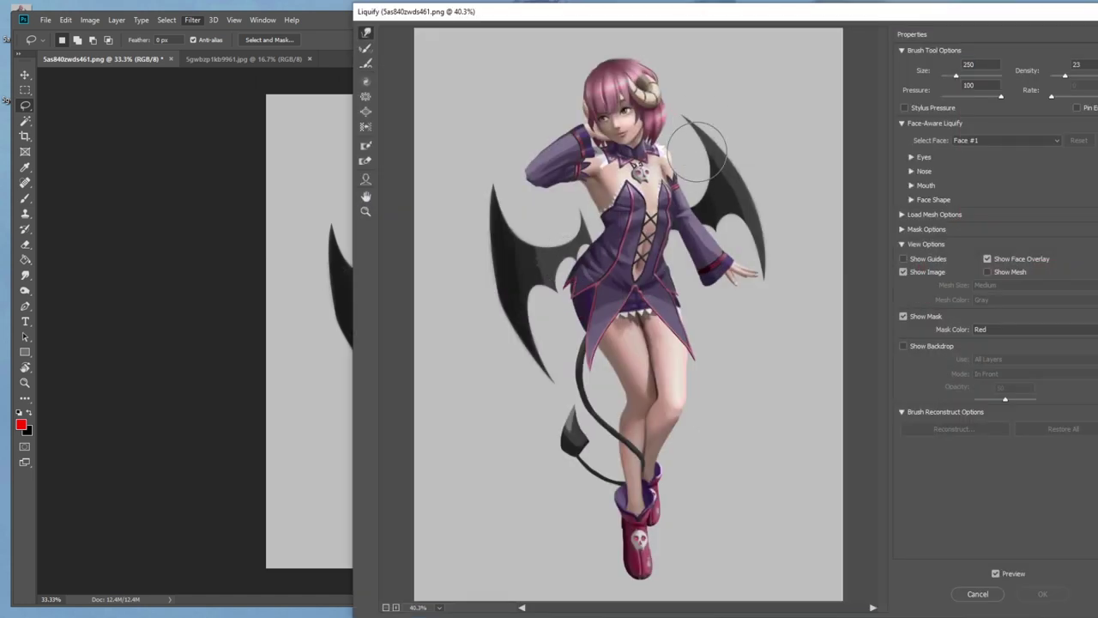
pyautogui.press('[')
pyautogui.moveTo(667, 202); pyautogui.dragTo(648, 202)
pyautogui.press('[')
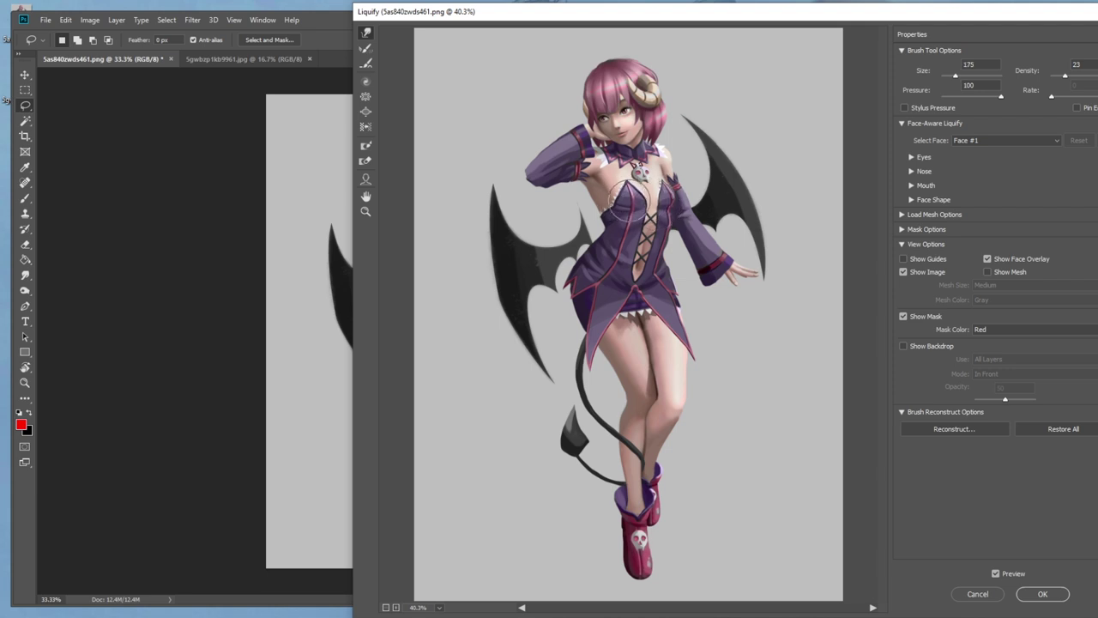
pyautogui.press(']')
pyautogui.press(']')
pyautogui.press(']')
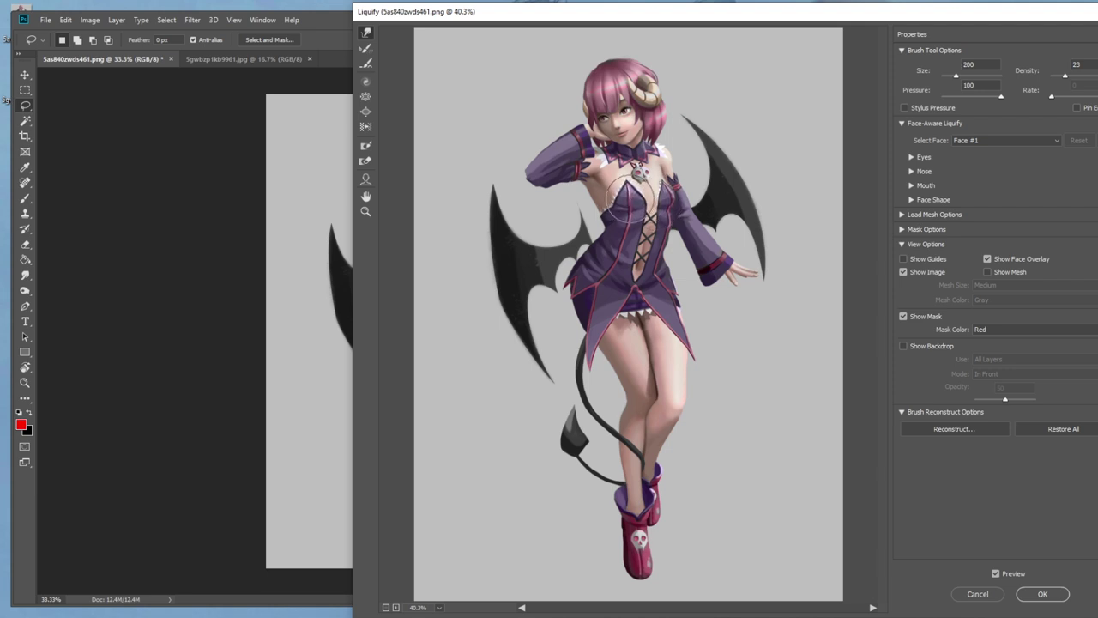
pyautogui.press('[')
pyautogui.press('[')
pyautogui.moveTo(615, 197)
pyautogui.mouseDown()
pyautogui.moveTo(605, 202)
pyautogui.moveTo(628, 210)
pyautogui.mouseUp()
pyautogui.press('[')
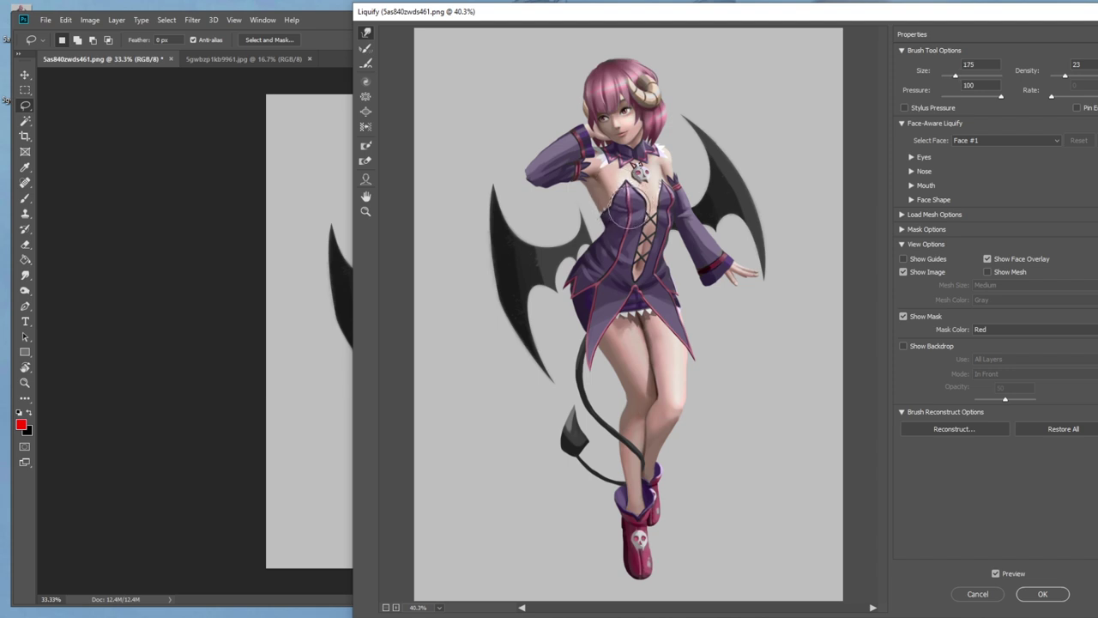
pyautogui.moveTo(624, 208); pyautogui.dragTo(626, 211)
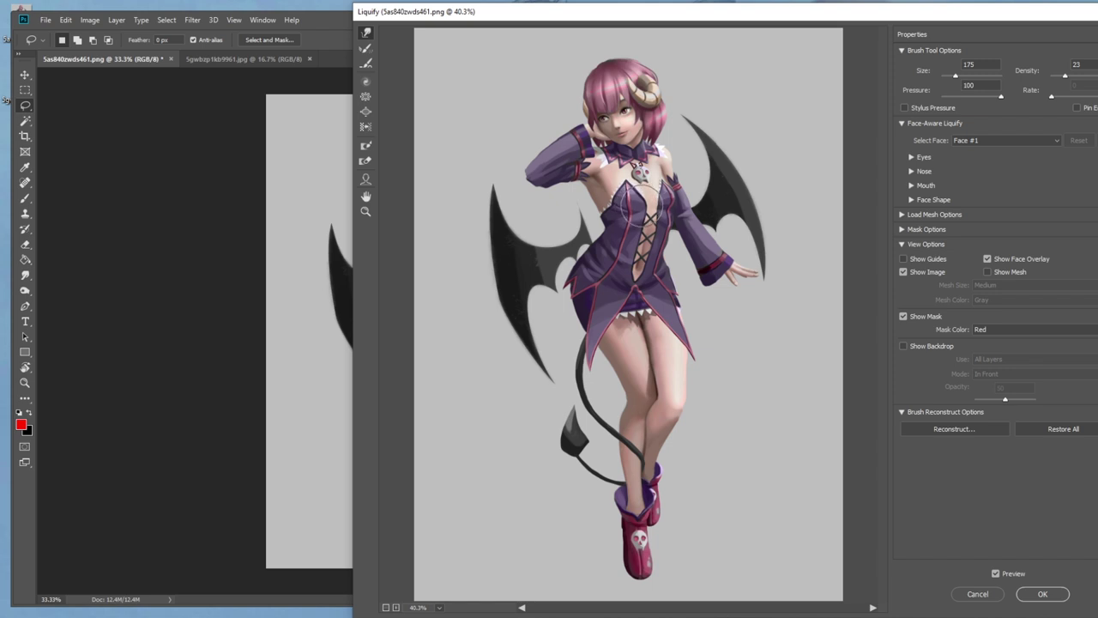
# Bloat the chest area and the dress edge on the right chest.
pyautogui.press(']')
pyautogui.press(']')
pyautogui.press(']')
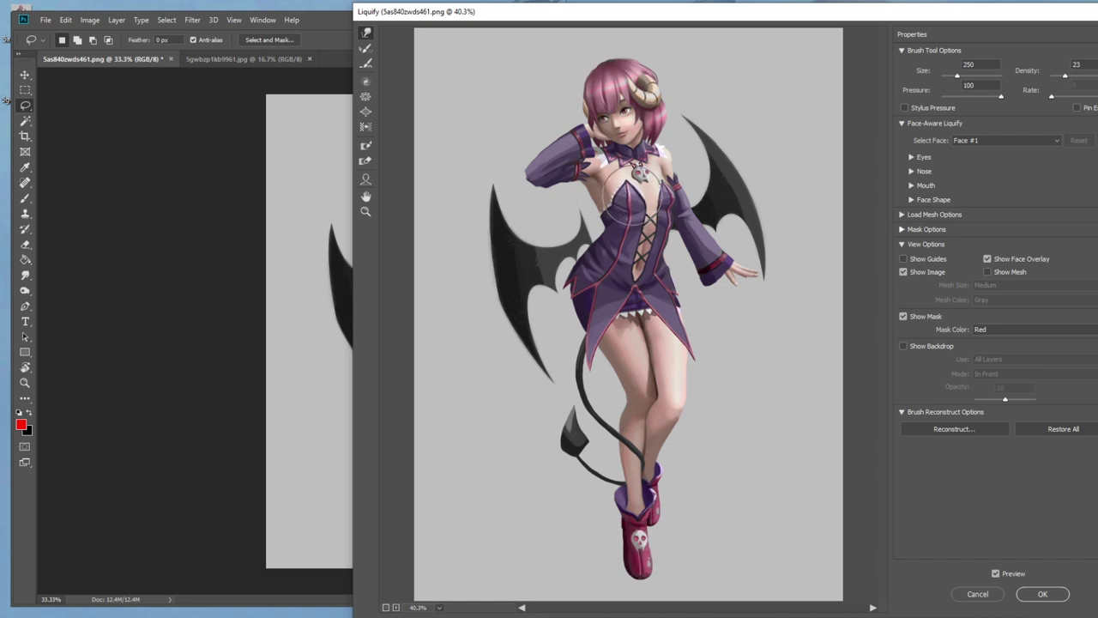
pyautogui.click(365, 111)
pyautogui.moveTo(625, 197); pyautogui.dragTo(624, 199)
pyautogui.press('[')
pyautogui.press('[')
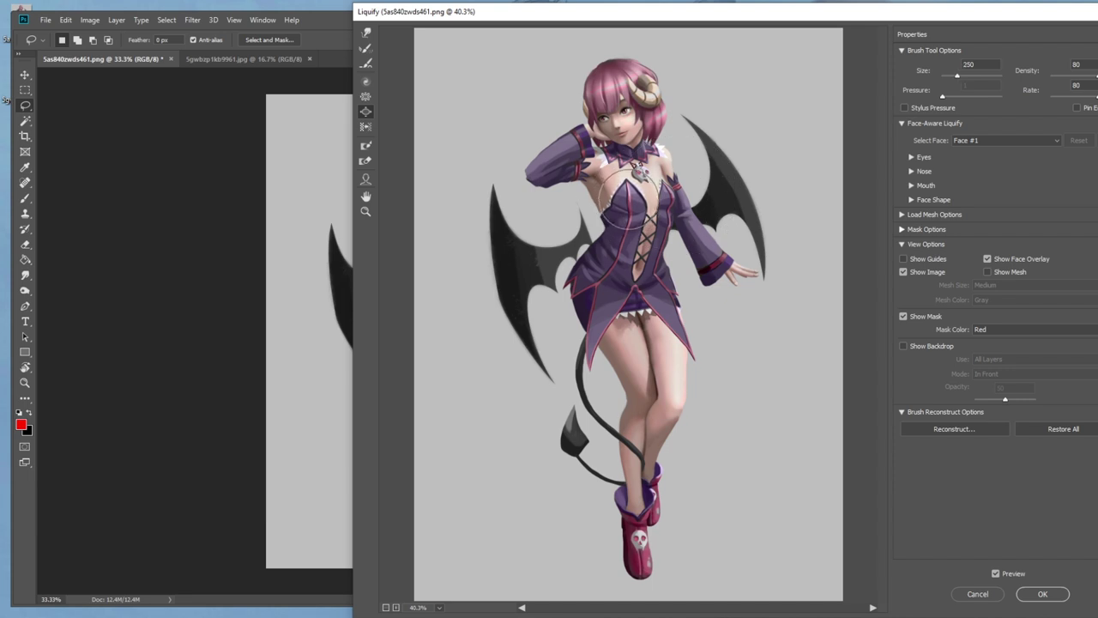
pyautogui.moveTo(673, 196); pyautogui.dragTo(674, 197)
# Forward Warp the dress and arm edge at the right shoulder, adjusting brush size toward 175.
pyautogui.click(367, 31)
pyautogui.moveTo(695, 188); pyautogui.dragTo(692, 199)
pyautogui.press('[')
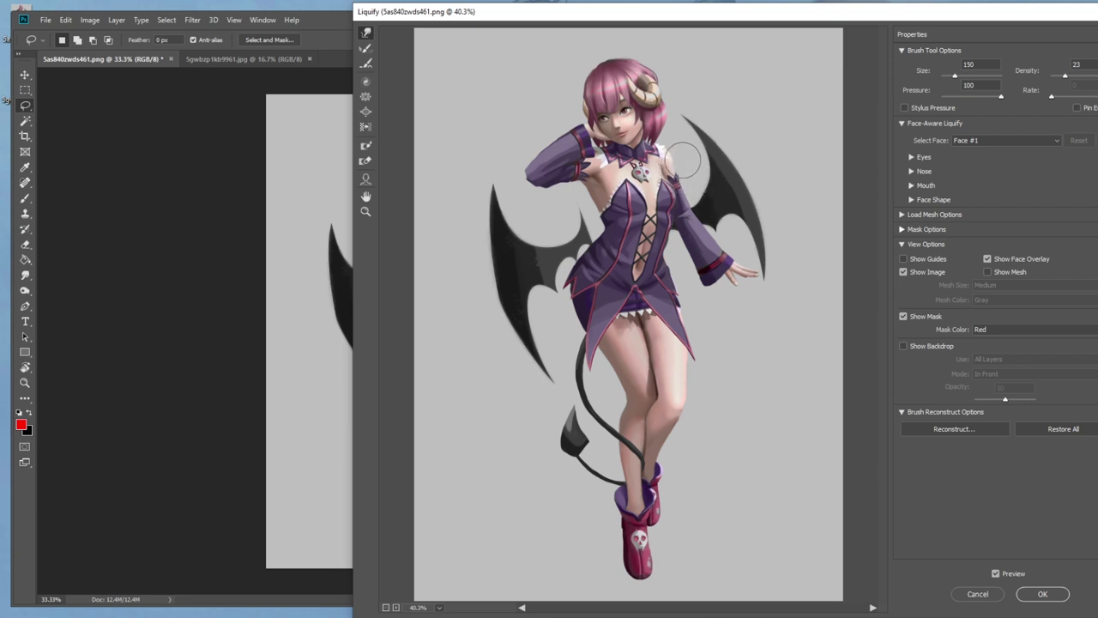
pyautogui.press(']')
pyautogui.press(']')
pyautogui.press('[')
pyautogui.press('[')
pyautogui.press(']')
pyautogui.press(']')
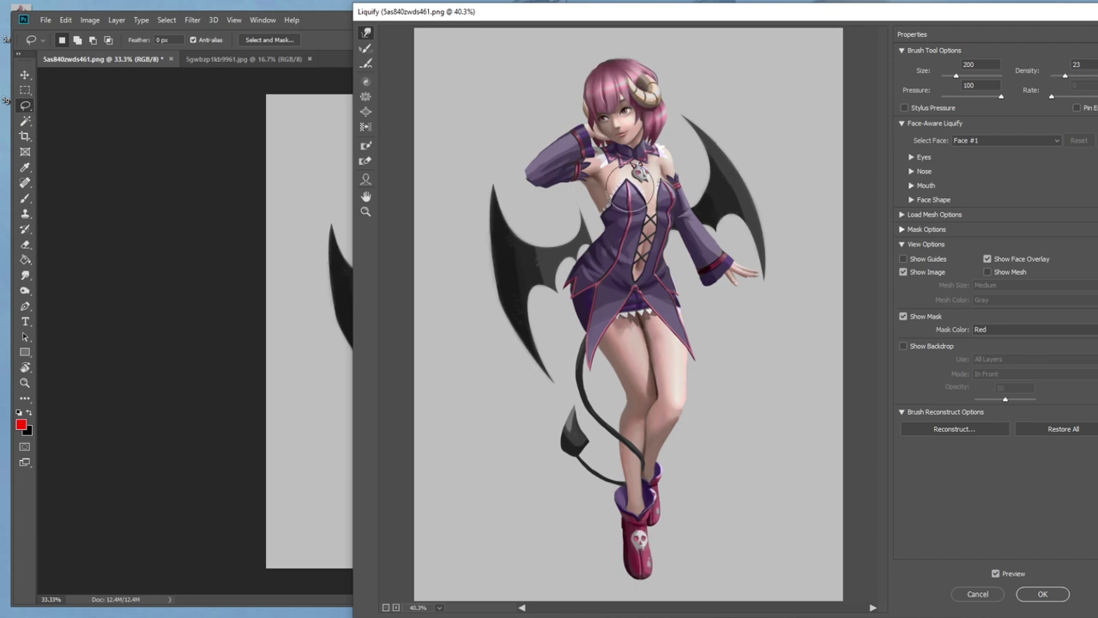
pyautogui.press('[')
pyautogui.press('[')
pyautogui.press('[')
pyautogui.press('[')
pyautogui.press(']')
pyautogui.press(']')
pyautogui.press(']')
pyautogui.press(']')
pyautogui.press('[')
pyautogui.press('[')
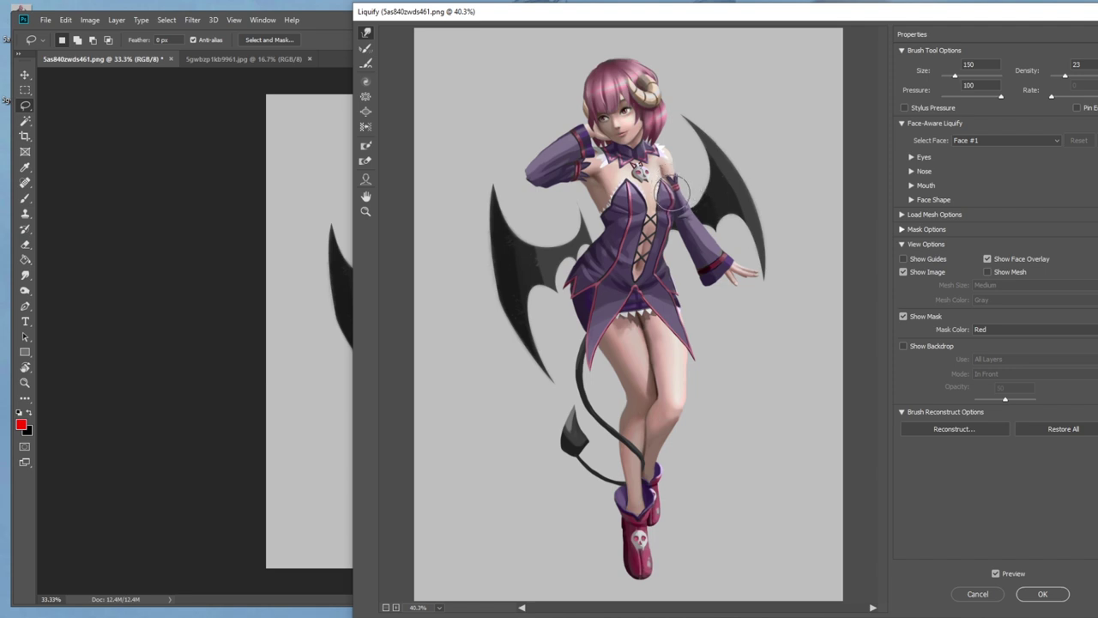
pyautogui.press(']')
pyautogui.press(']')
pyautogui.press(']')
pyautogui.press(']')
pyautogui.press(']')
pyautogui.press(']')
pyautogui.press(']')
pyautogui.press(']')
pyautogui.press(']')
pyautogui.press(']')
pyautogui.press(']')
pyautogui.press(']')
pyautogui.press(']')
pyautogui.press(']')
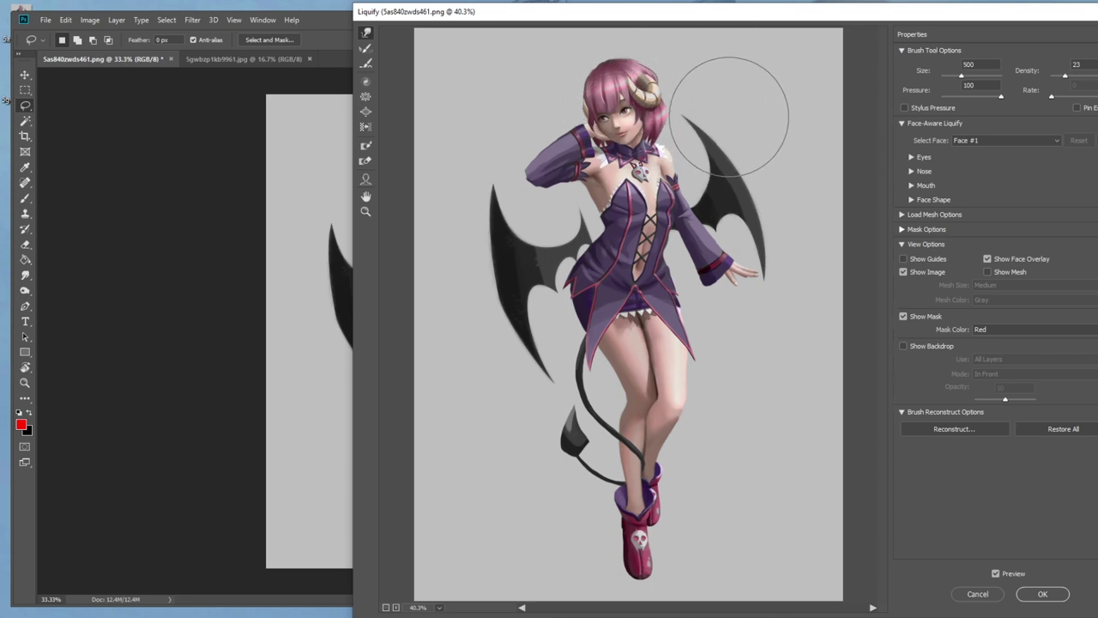
pyautogui.press('[')
pyautogui.press('[')
pyautogui.press('[')
pyautogui.press('[')
pyautogui.press('[')
pyautogui.press('[')
pyautogui.press('[')
pyautogui.press('[')
pyautogui.press('[')
pyautogui.press('[')
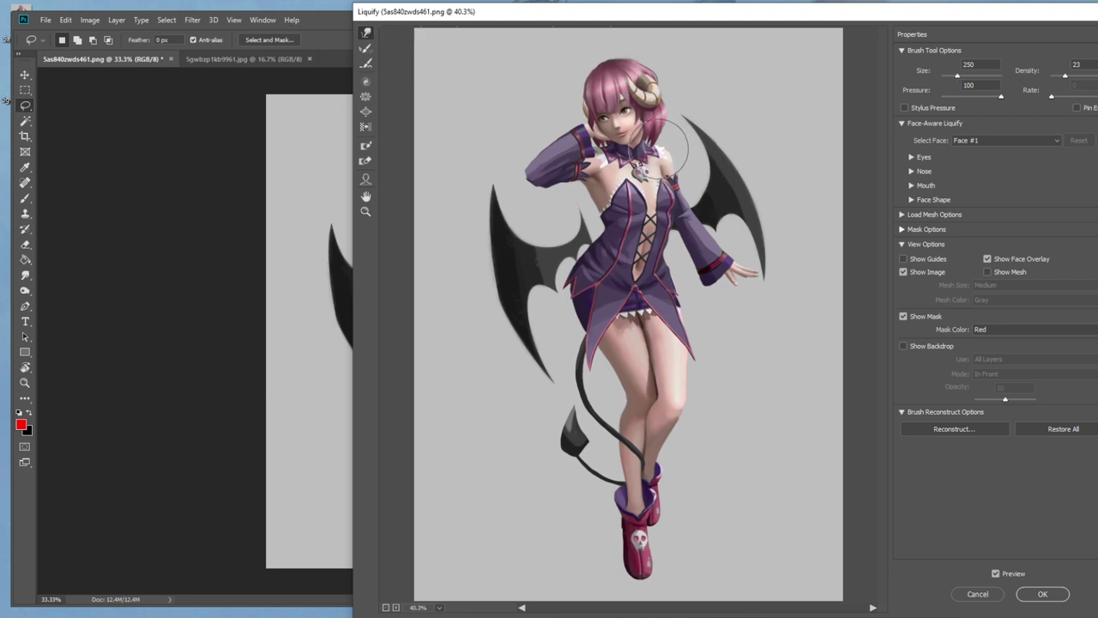
pyautogui.press('[')
pyautogui.press('[')
pyautogui.press('[')
pyautogui.press('[')
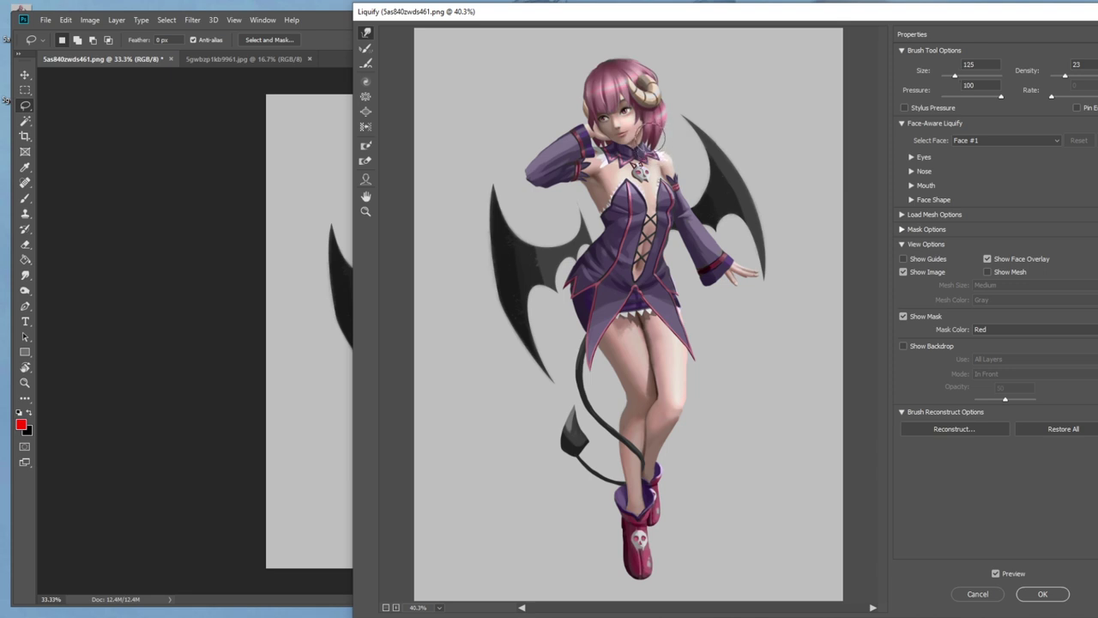
pyautogui.press(']')
pyautogui.press(']')
pyautogui.press('[')
pyautogui.press('[')
pyautogui.press('[')
pyautogui.press(']')
pyautogui.press(']')
pyautogui.press(']')
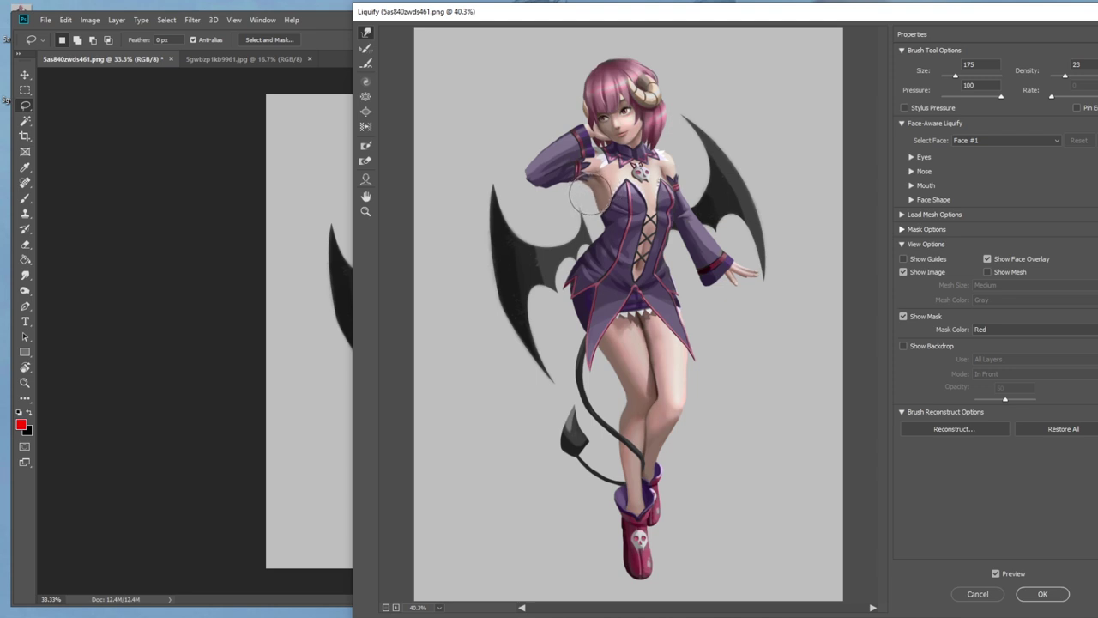
pyautogui.keyDown('alt'); pyautogui.scroll(-1, 598, 197); pyautogui.keyUp('alt')
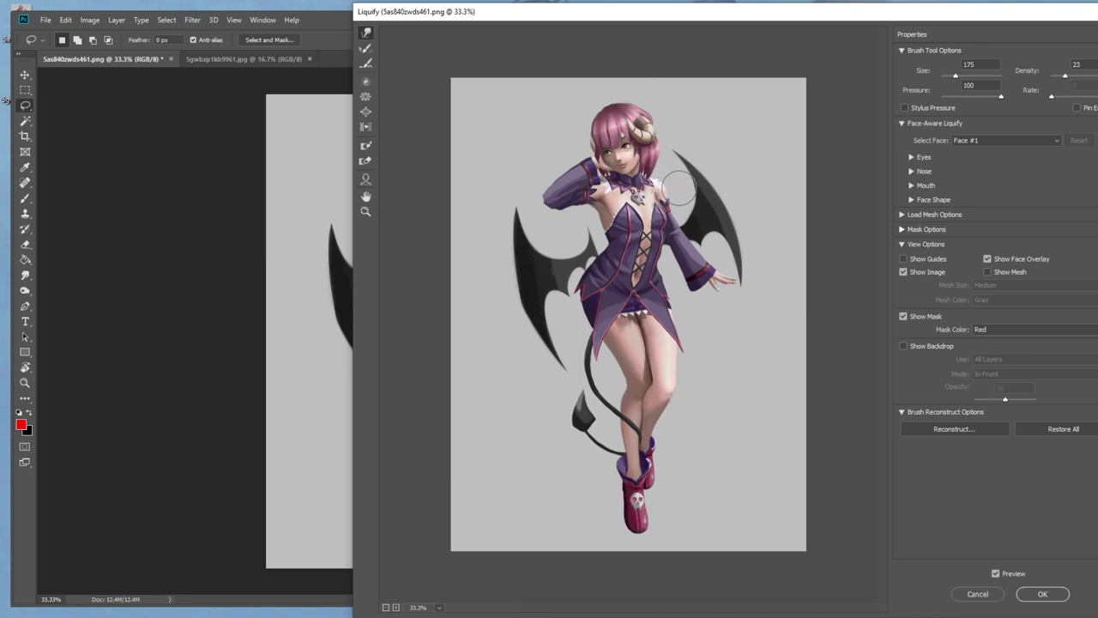
pyautogui.press('[')
pyautogui.press('[')
pyautogui.press('[')
pyautogui.press('[')
pyautogui.press('[')
pyautogui.press('[')
pyautogui.press('[')
pyautogui.press('[')
pyautogui.press(']')
pyautogui.press(']')
pyautogui.press(']')
pyautogui.press(']')
pyautogui.press(']')
pyautogui.press(']')
pyautogui.press(']')
pyautogui.press(']')
pyautogui.press(']')
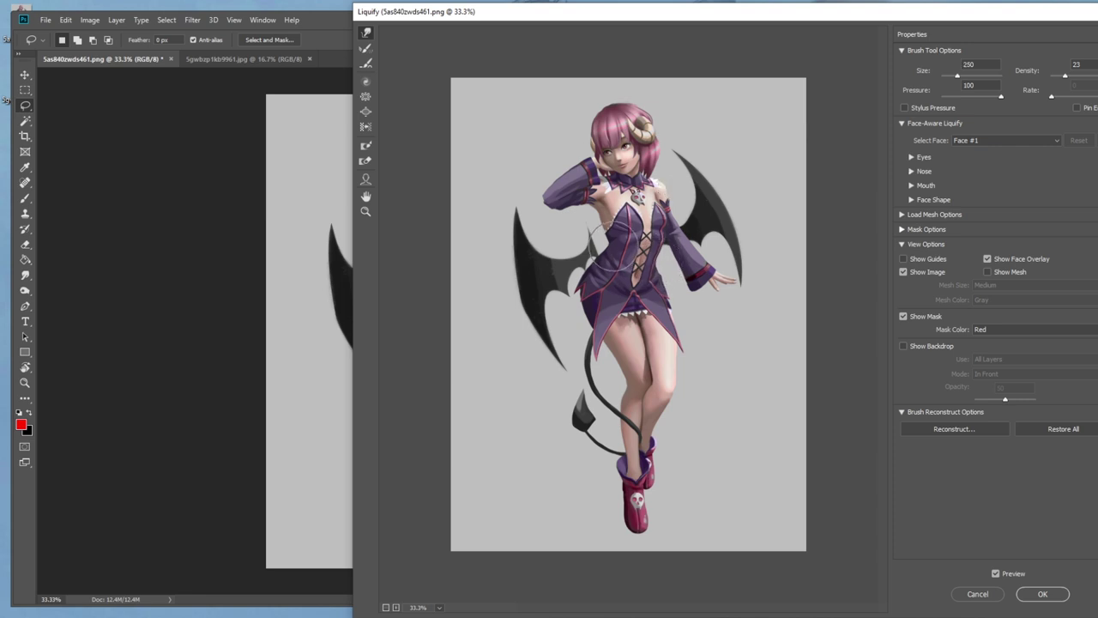
pyautogui.press(']')
pyautogui.press(']')
pyautogui.press('[')
pyautogui.press('[')
pyautogui.press('[')
pyautogui.press('[')
pyautogui.press('[')
pyautogui.press('[')
pyautogui.press('[')
pyautogui.press(']')
pyautogui.press(']')
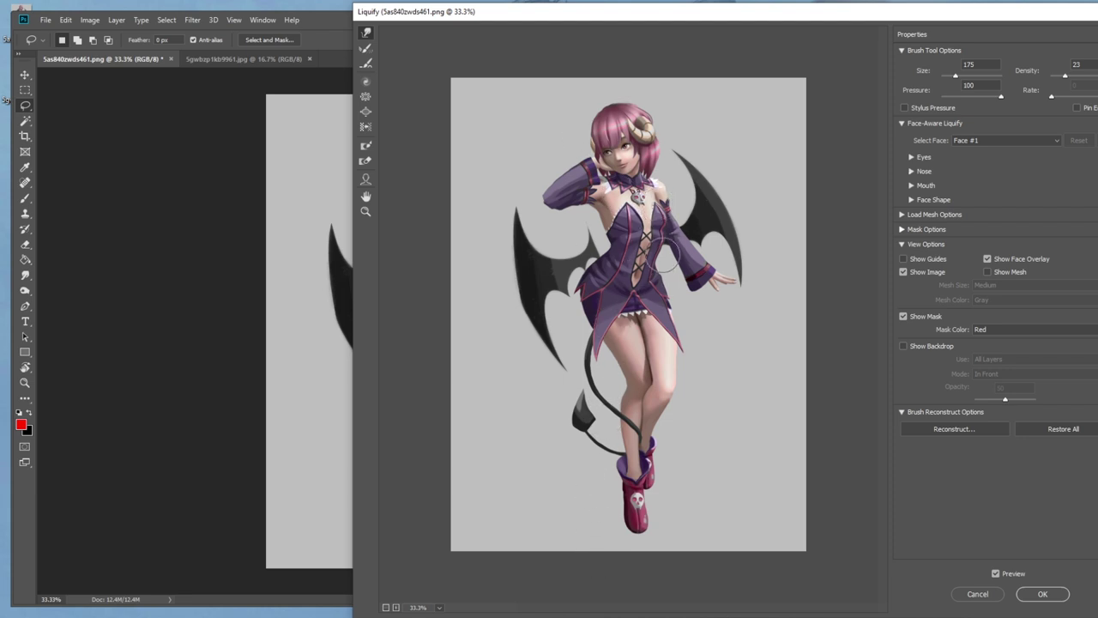
# Apply the Liquify reshaping, then convert the Background into an editable Layer 0.
pyautogui.click(1042, 594)
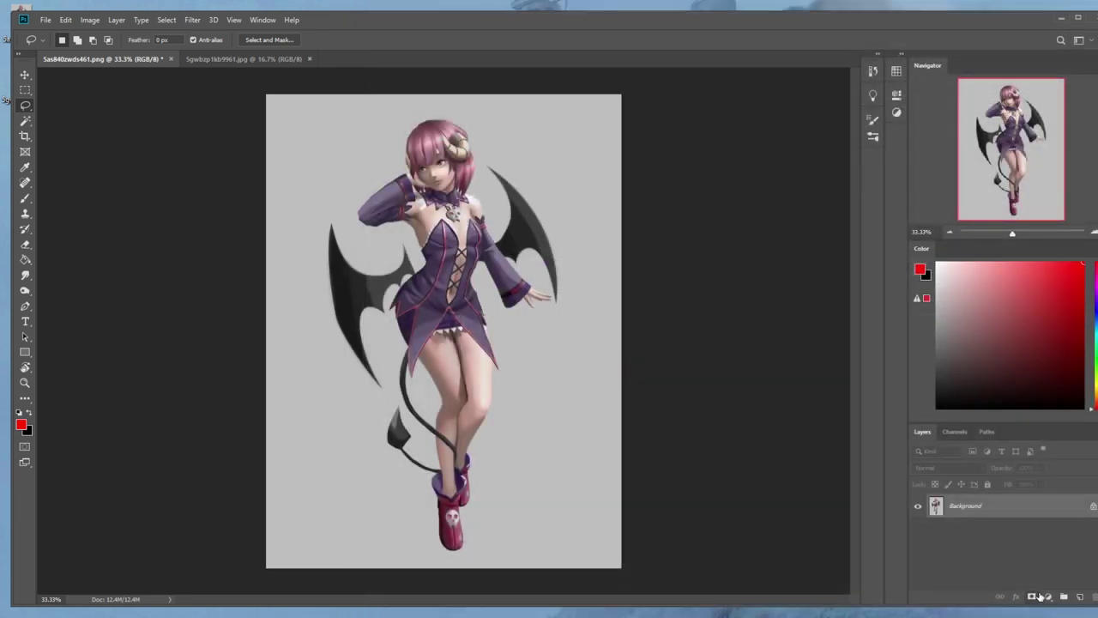
pyautogui.press('b')
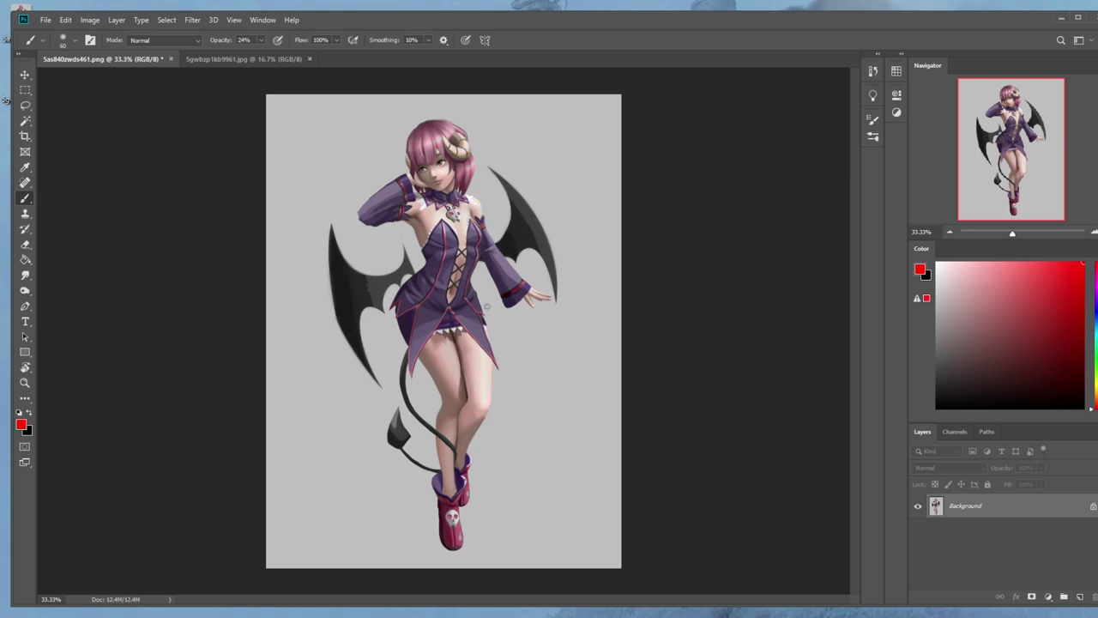
pyautogui.press('l')
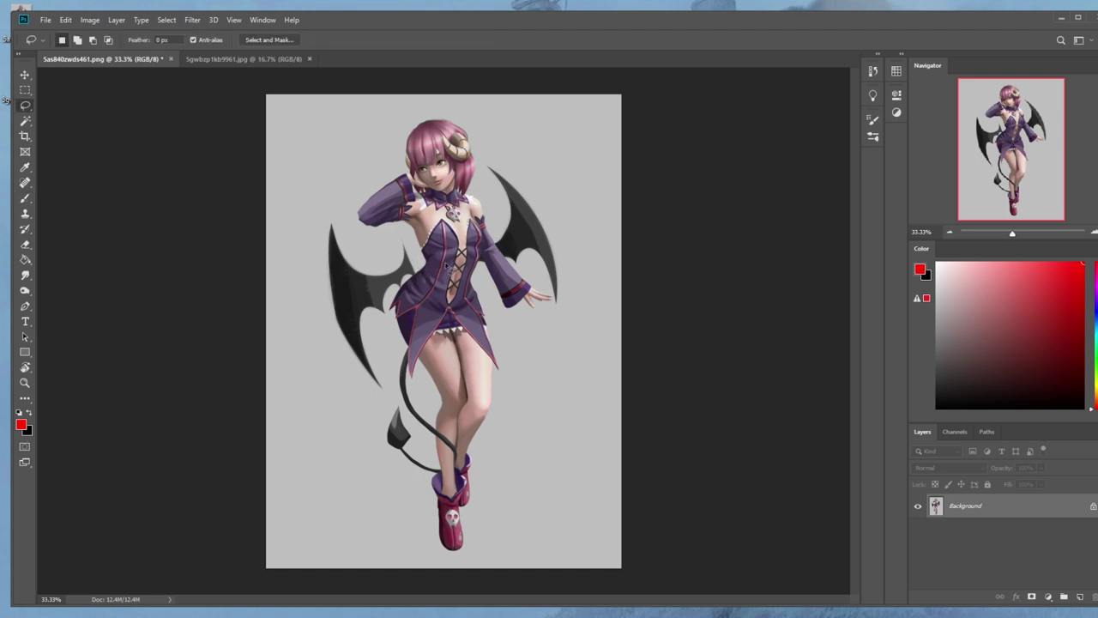
pyautogui.doubleClick(1017, 504)
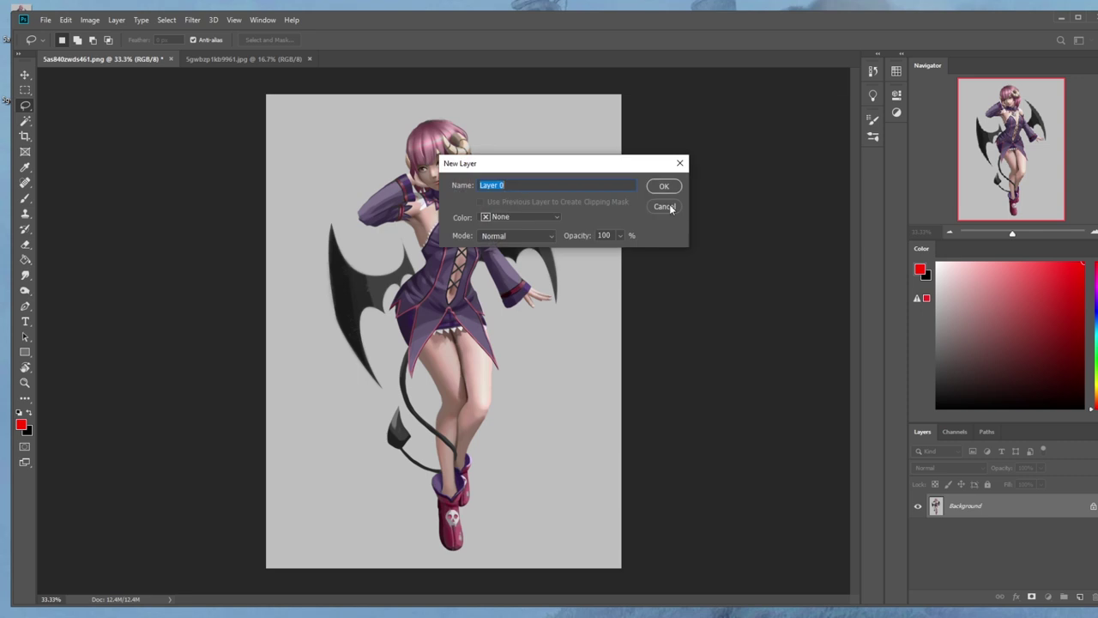
pyautogui.click(665, 186)
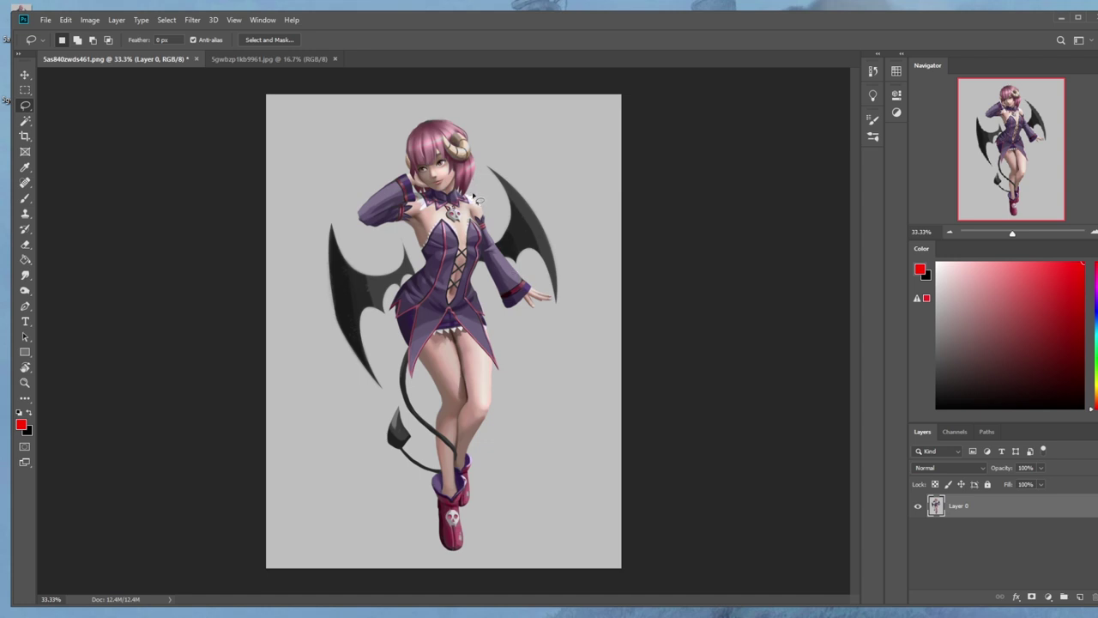
# Cut the girl's head onto its own layer, scale it to about 95.5%, and shift it slightly right.
pyautogui.moveTo(420, 192)
pyautogui.mouseDown()
pyautogui.moveTo(408, 176)
pyautogui.moveTo(496, 131)
pyautogui.moveTo(496, 185)
pyautogui.moveTo(511, 175)
pyautogui.moveTo(482, 187)
pyautogui.mouseUp()
pyautogui.hotkey('ctrl', 'x')
pyautogui.hotkey('ctrl', 'v')
pyautogui.press('v')
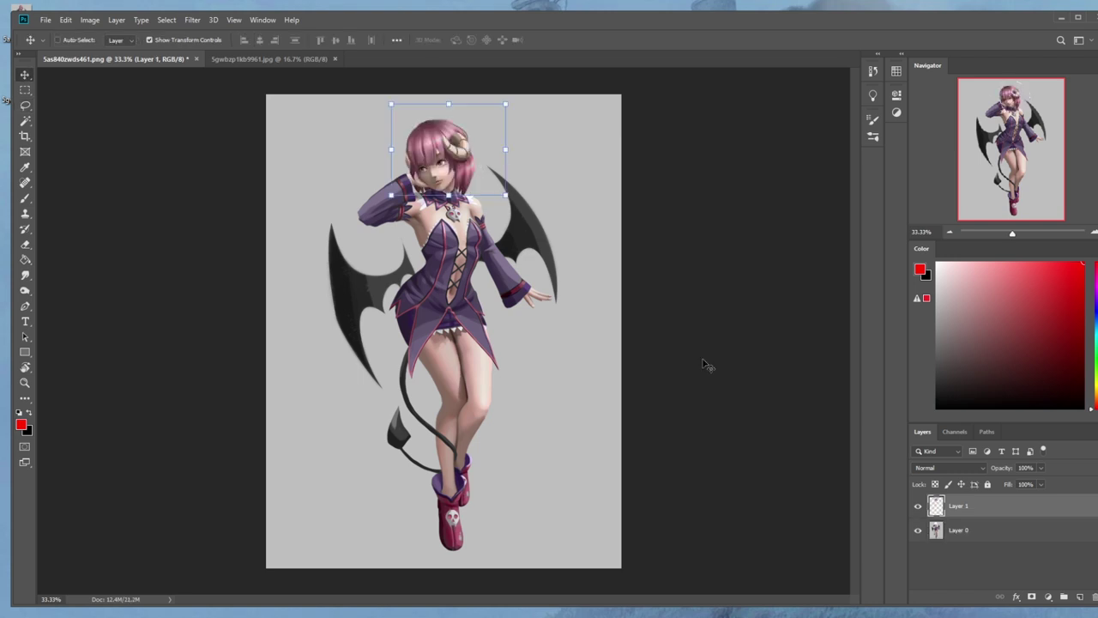
pyautogui.moveTo(499, 107); pyautogui.dragTo(500, 108)
pyautogui.moveTo(459, 170); pyautogui.dragTo(461, 174)
pyautogui.click(558, 41)
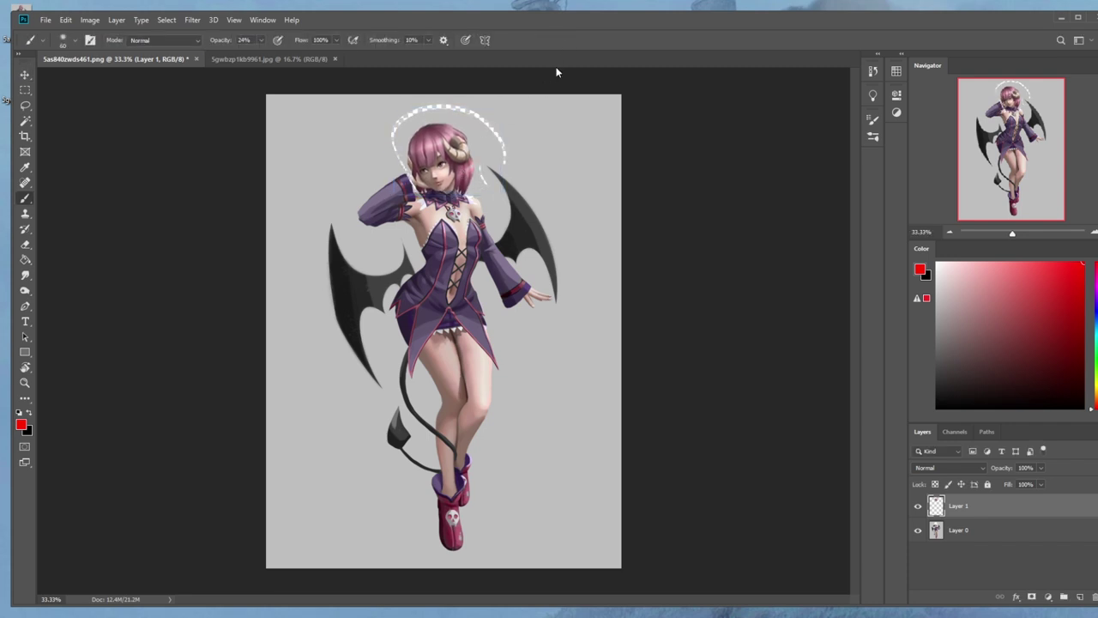
# Add a new Layer 2 beneath Layer 0 filled with light gray.
pyautogui.click(1079, 596)
pyautogui.moveTo(999, 508); pyautogui.dragTo(986, 566)
pyautogui.press('g')
pyautogui.keyDown('alt'); pyautogui.click(591, 226); pyautogui.keyUp('alt')
pyautogui.hotkey('ctrl', 'd')
pyautogui.click(605, 248)
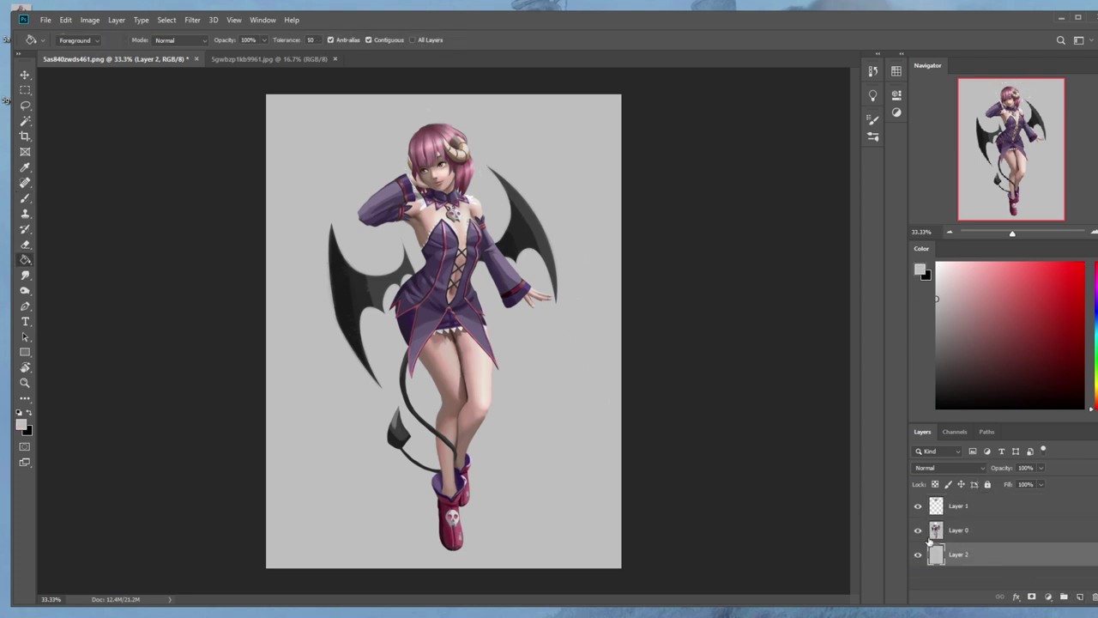
# Compare the resized head against Layer 0, then merge the head layer down into Layer 0.
pyautogui.click(918, 532)
pyautogui.click(918, 534)
pyautogui.click(918, 506)
pyautogui.click(918, 506)
pyautogui.click(960, 508)
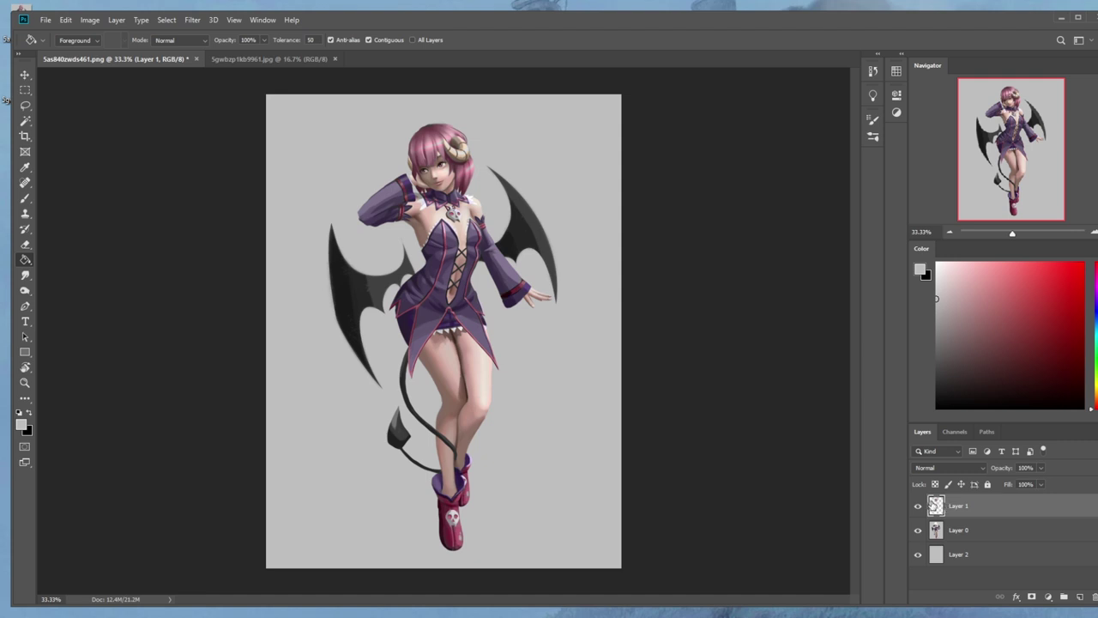
pyautogui.click(918, 506)
pyautogui.click(917, 506)
pyautogui.rightClick(979, 510)
pyautogui.click(999, 355)
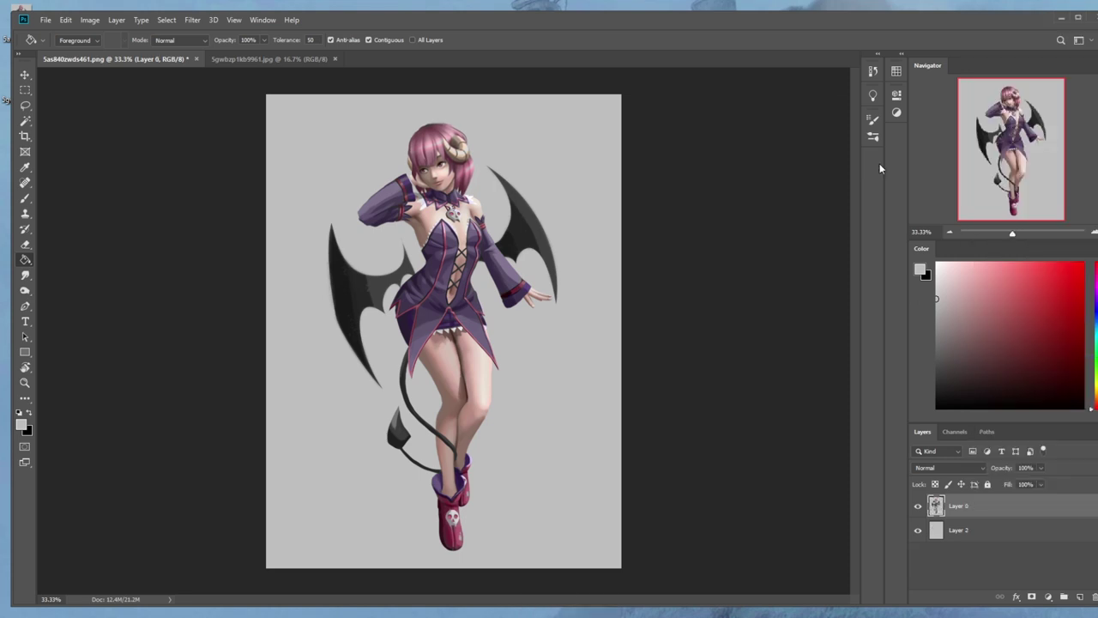
# Preview the original image in History, then return to the latest merged state.
pyautogui.click(872, 74)
pyautogui.click(802, 91)
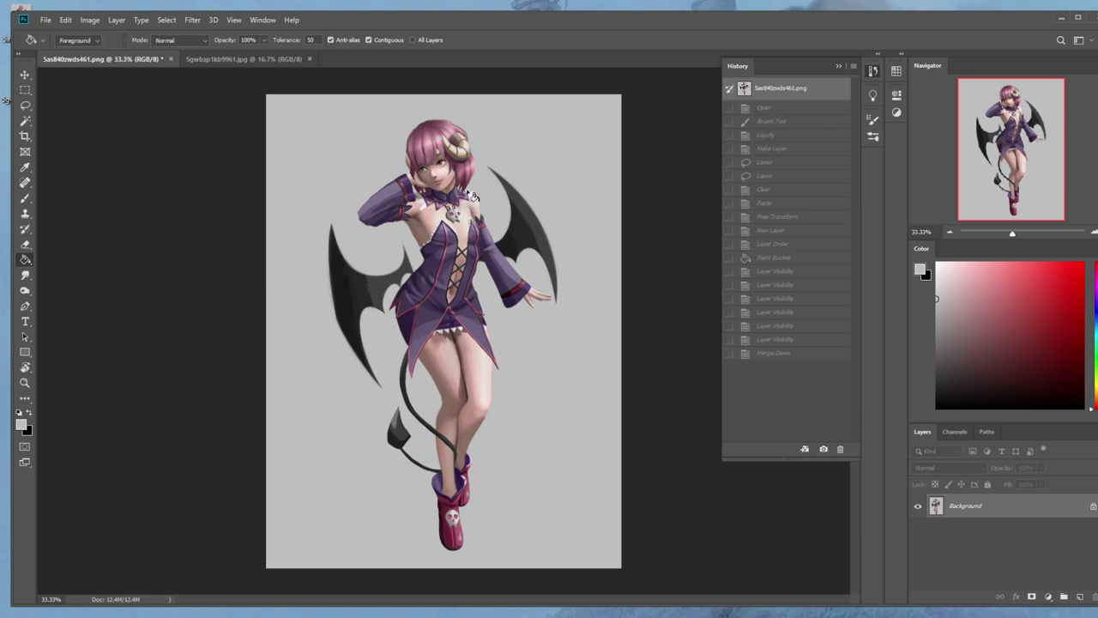
pyautogui.click(784, 354)
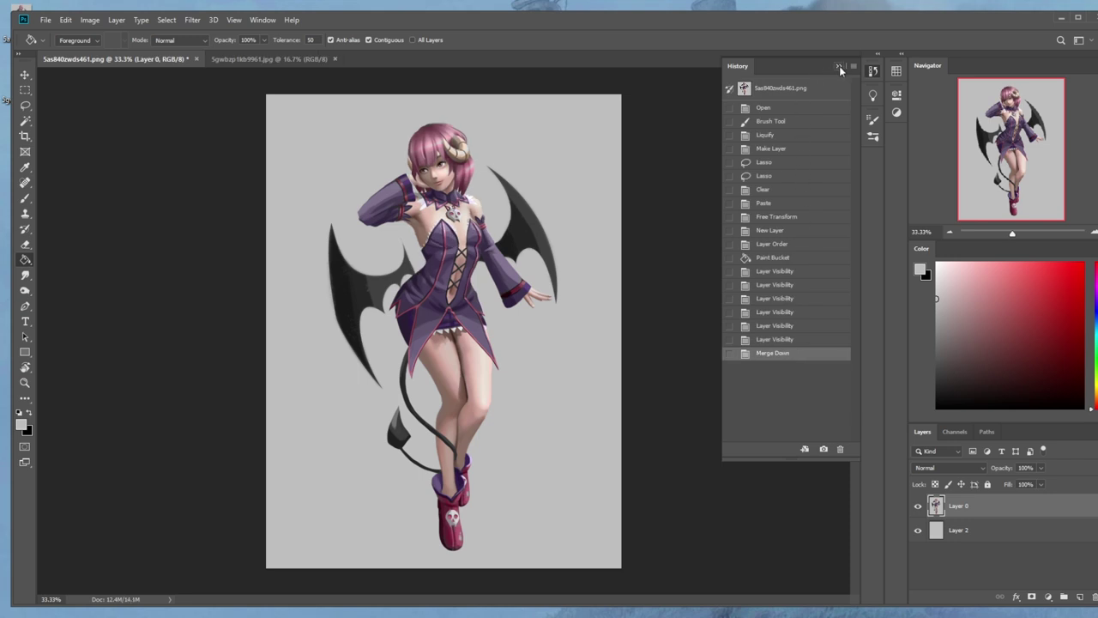
# Copy the lassoed face onto a new layer and nudge it slightly up and left.
pyautogui.click(840, 67)
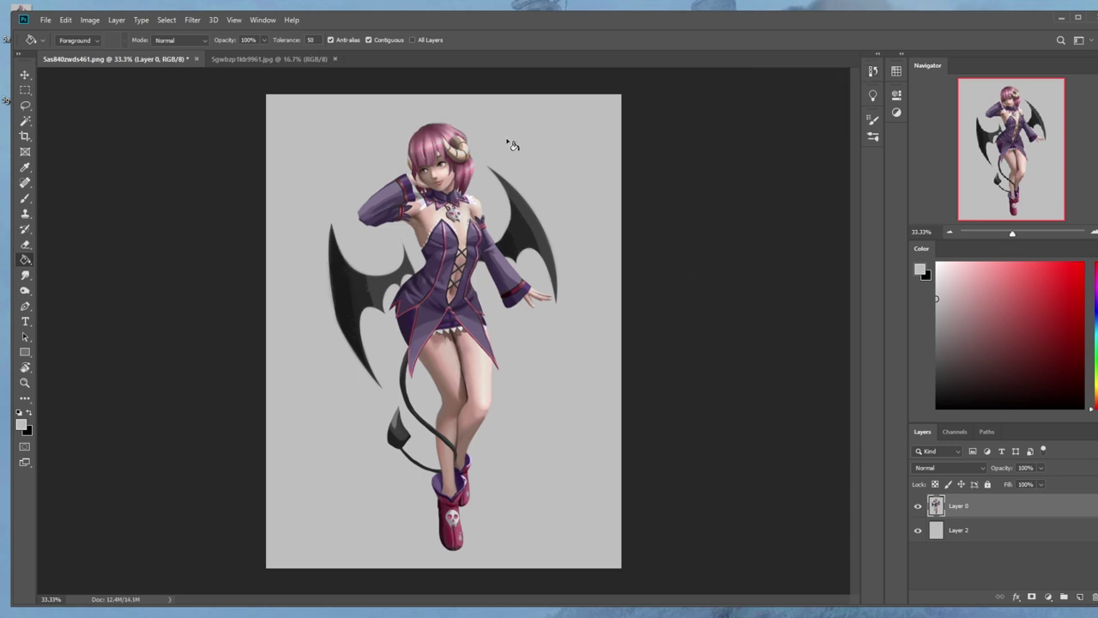
pyautogui.press('l')
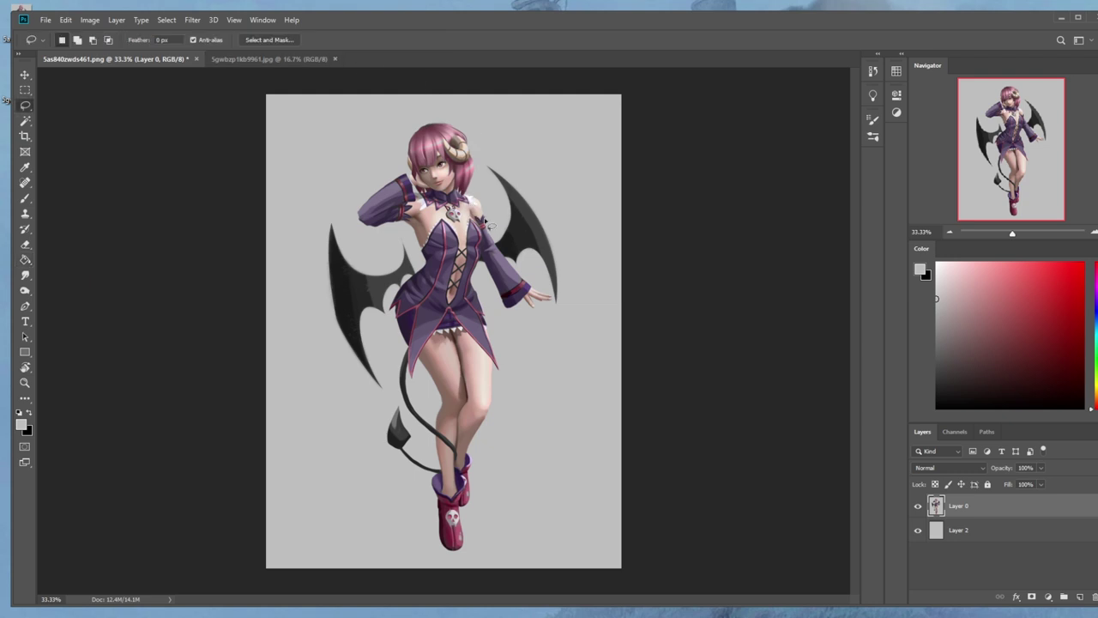
pyautogui.moveTo(439, 184)
pyautogui.mouseDown()
pyautogui.moveTo(460, 172)
pyautogui.moveTo(423, 191)
pyautogui.moveTo(466, 163)
pyautogui.mouseUp()
pyautogui.hotkey('ctrl', '+')
pyautogui.hotkey('ctrl', '+')
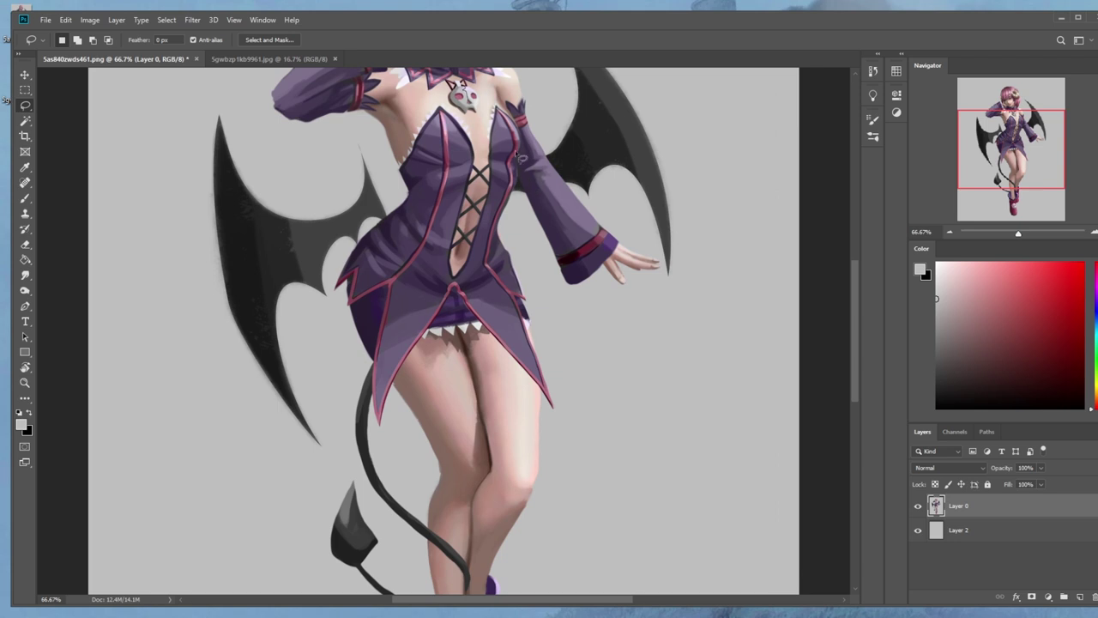
pyautogui.moveTo(506, 217); pyautogui.dragTo(523, 466)
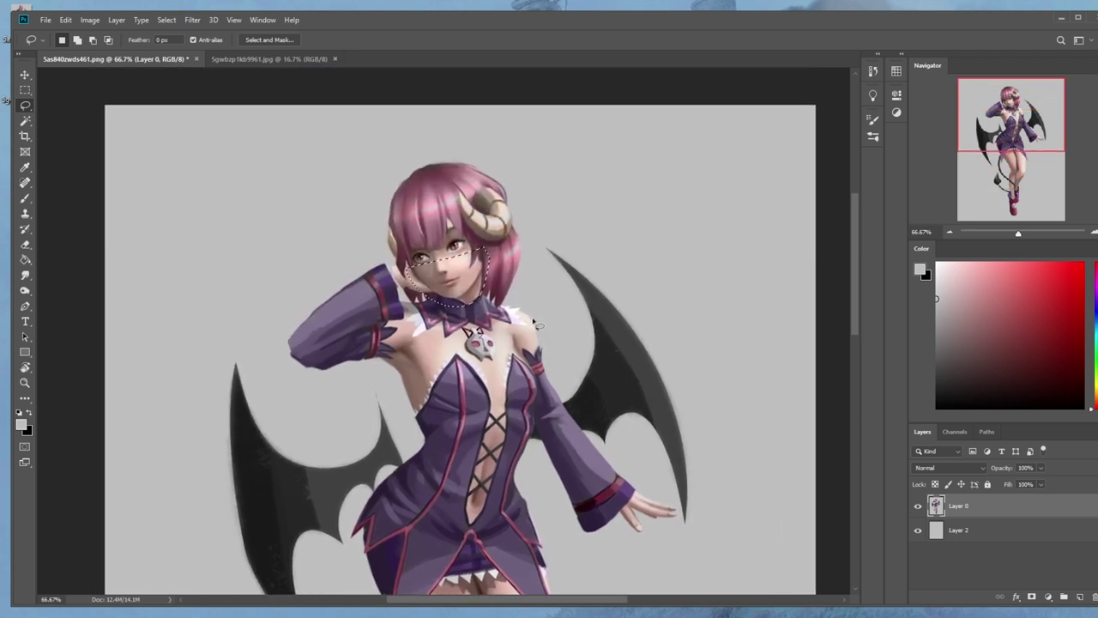
pyautogui.hotkey('ctrl', 'j')
pyautogui.moveTo(478, 286); pyautogui.dragTo(474, 283)
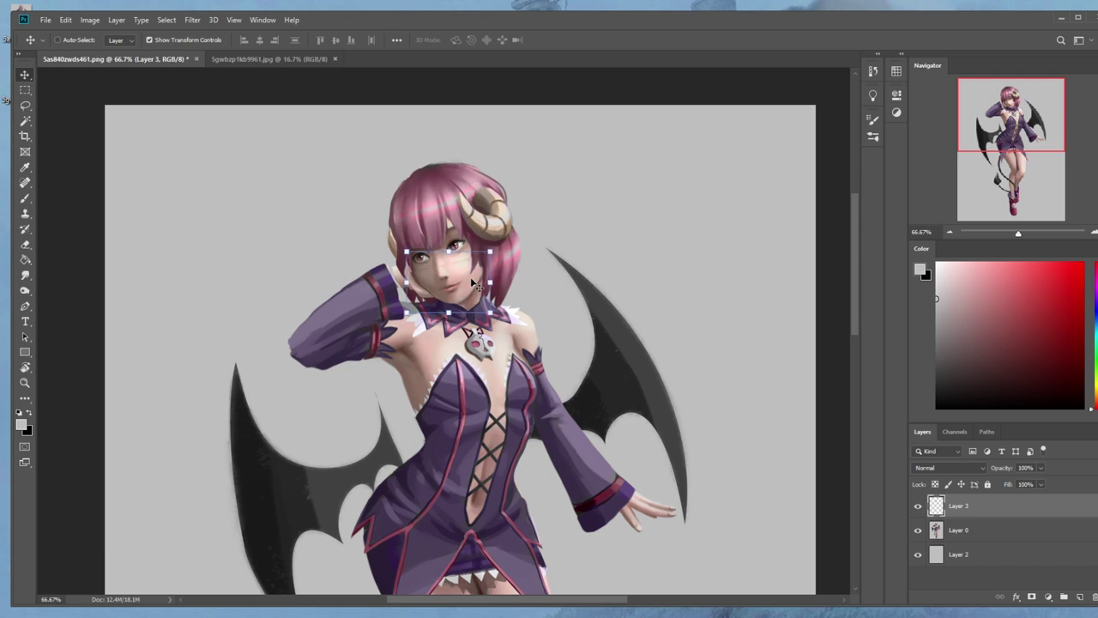
pyautogui.press('Up')
pyautogui.press('Up')
pyautogui.press('Up')
pyautogui.press('Left')
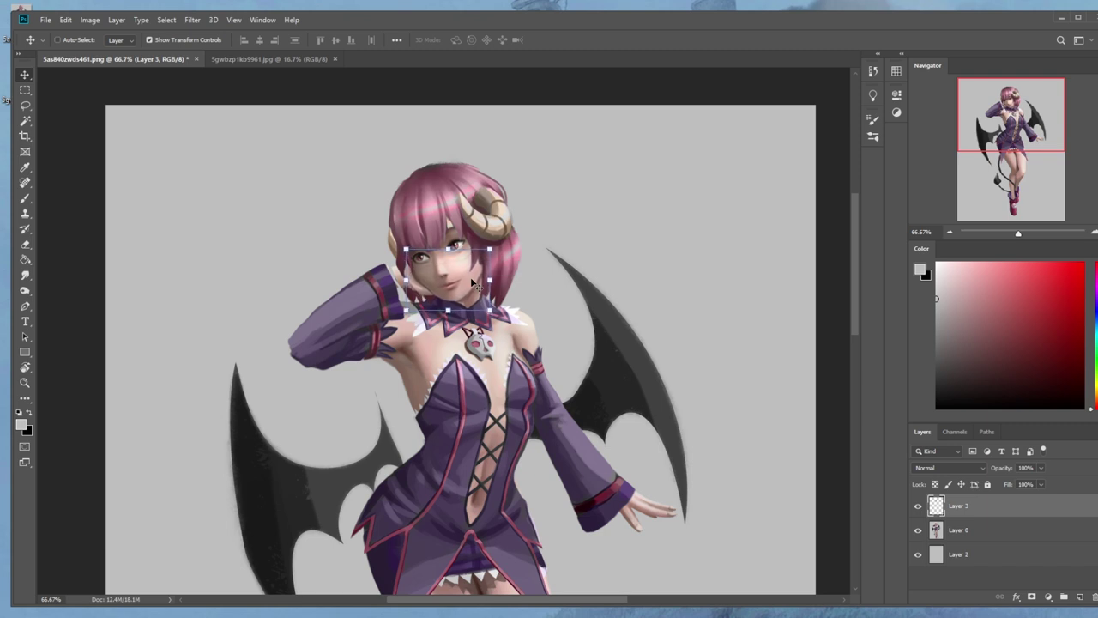
pyautogui.press('Up')
# Lasso a smaller face section including the chin and copy it to Layer 4.
pyautogui.press('l')
pyautogui.moveTo(489, 257)
pyautogui.mouseDown()
pyautogui.moveTo(423, 288)
pyautogui.moveTo(476, 325)
pyautogui.moveTo(491, 258)
pyautogui.mouseUp()
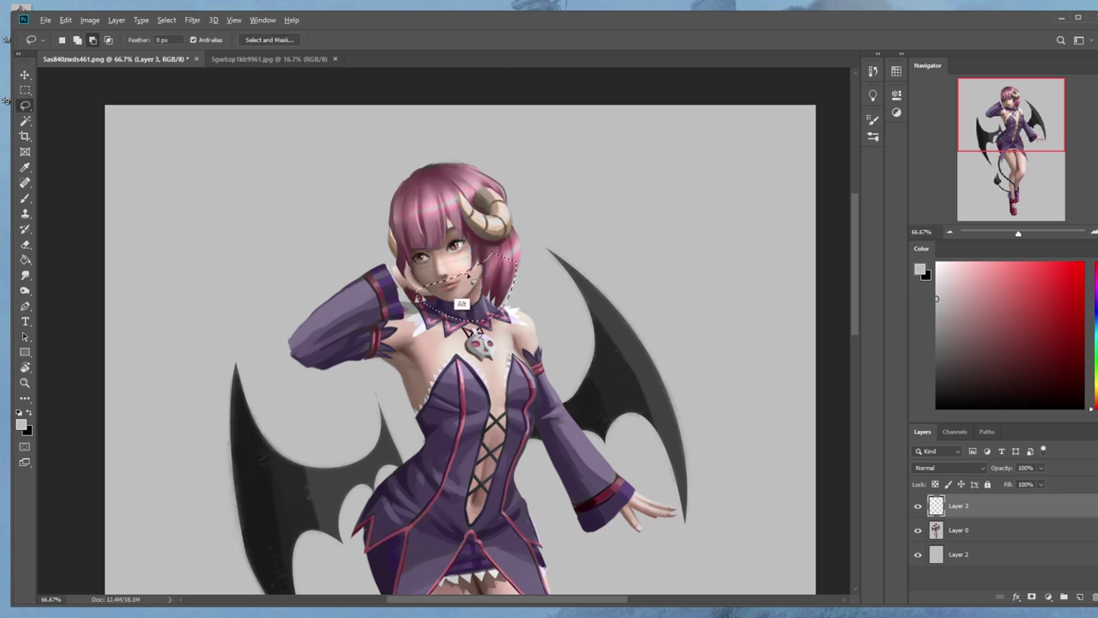
pyautogui.moveTo(426, 319)
pyautogui.mouseDown()
pyautogui.moveTo(521, 273)
pyautogui.moveTo(481, 234)
pyautogui.moveTo(477, 275)
pyautogui.moveTo(419, 304)
pyautogui.moveTo(509, 308)
pyautogui.moveTo(489, 280)
pyautogui.moveTo(462, 277)
pyautogui.moveTo(531, 281)
pyautogui.moveTo(502, 303)
pyautogui.moveTo(558, 278)
pyautogui.mouseUp()
pyautogui.press('shift')
pyautogui.press('alt')
pyautogui.hotkey('ctrl', 'j')
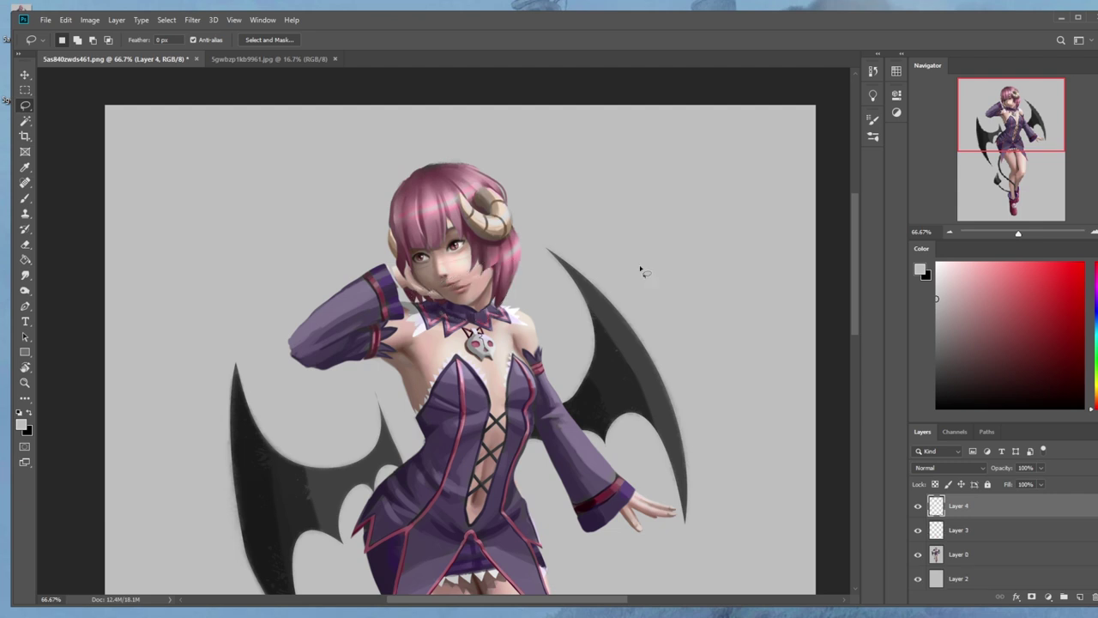
# Fine-tune the Layer 4 face section's position with single-pixel arrow nudges.
pyautogui.press('v')
pyautogui.hotkey('shift', 'Left')
pyautogui.hotkey('shift', 'Left')
pyautogui.press('Up')
pyautogui.press('Up')
pyautogui.press('Up')
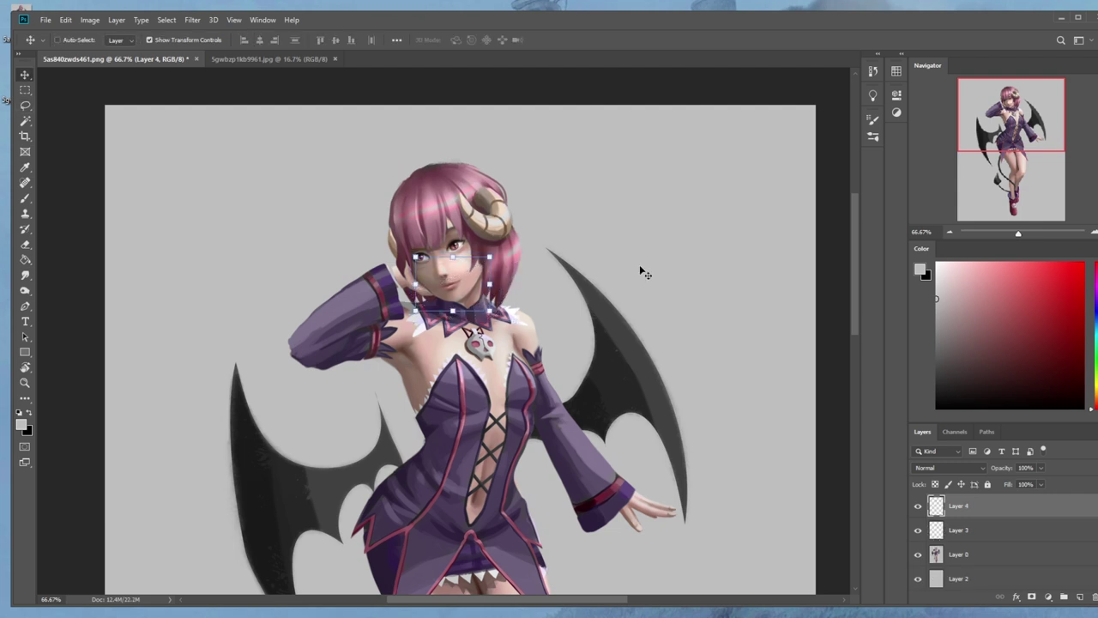
pyautogui.press('Down')
pyautogui.press('Down')
pyautogui.press('Right')
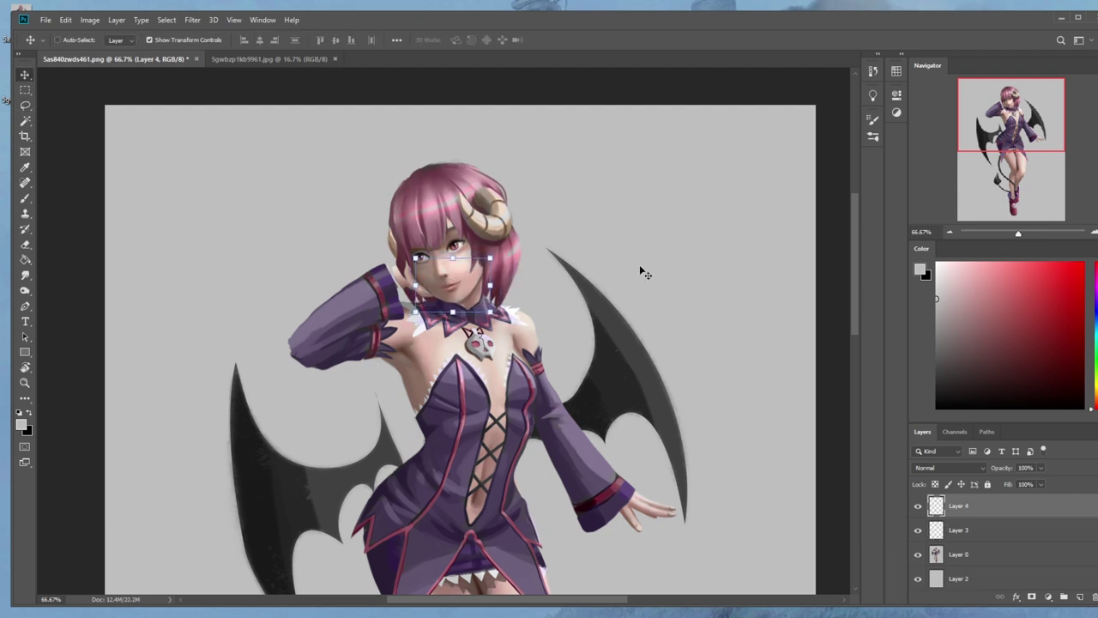
pyautogui.press('Down')
pyautogui.press('Up')
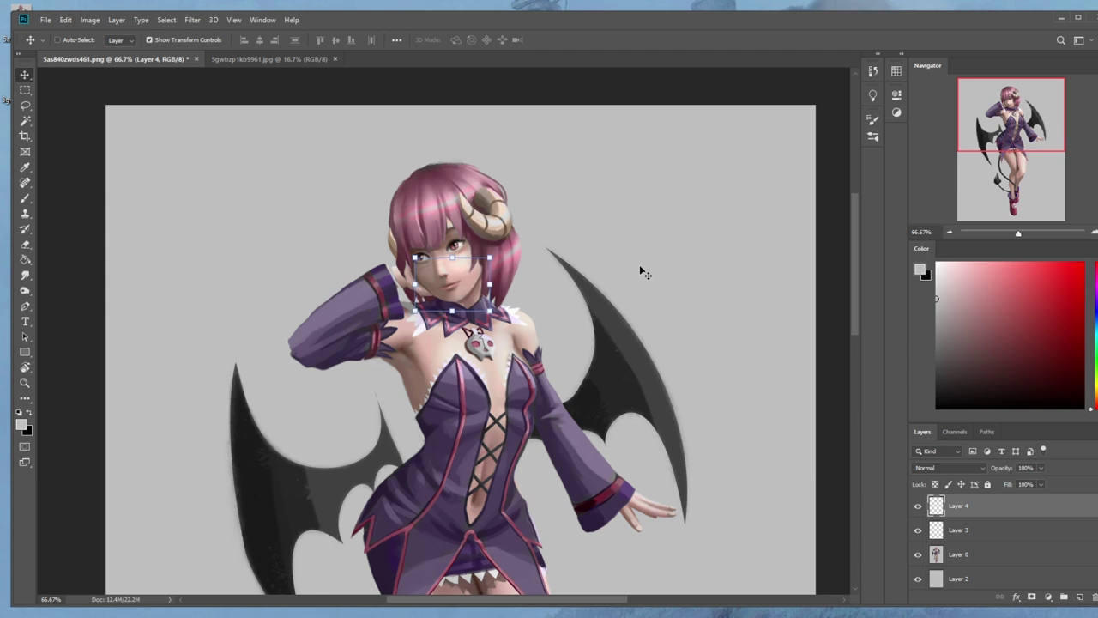
pyautogui.press('Up')
pyautogui.press('e')
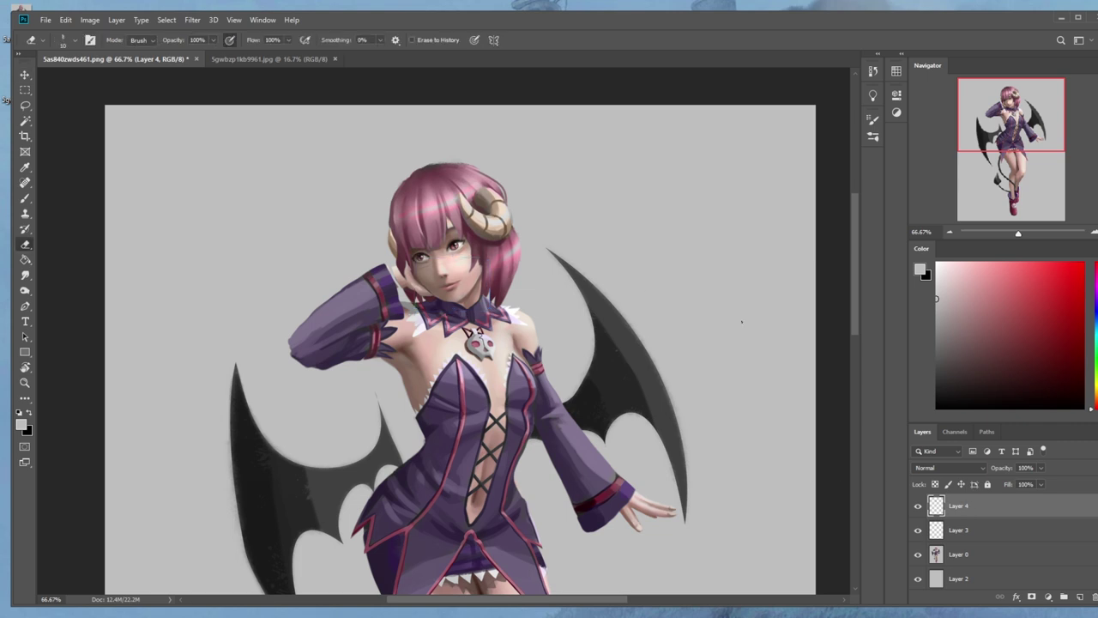
# On Layer 3, choose a larger eraser brush preset, reduce its size, and compare the layer.
pyautogui.click(963, 529)
pyautogui.rightClick(519, 220)
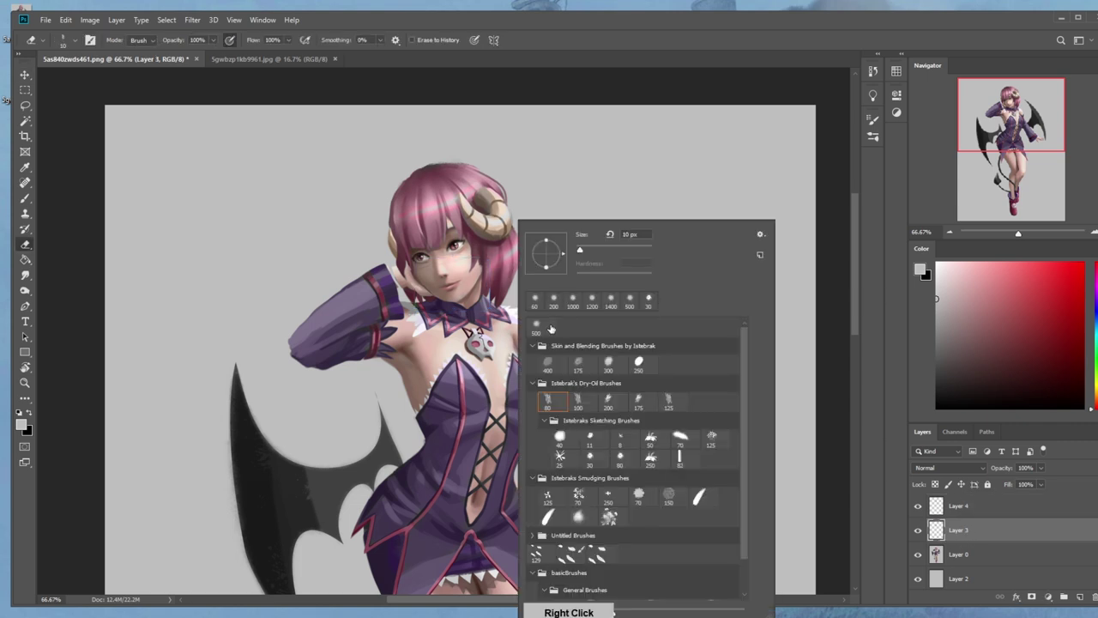
pyautogui.click(581, 98)
pyautogui.press('[')
pyautogui.press('[')
pyautogui.press('[')
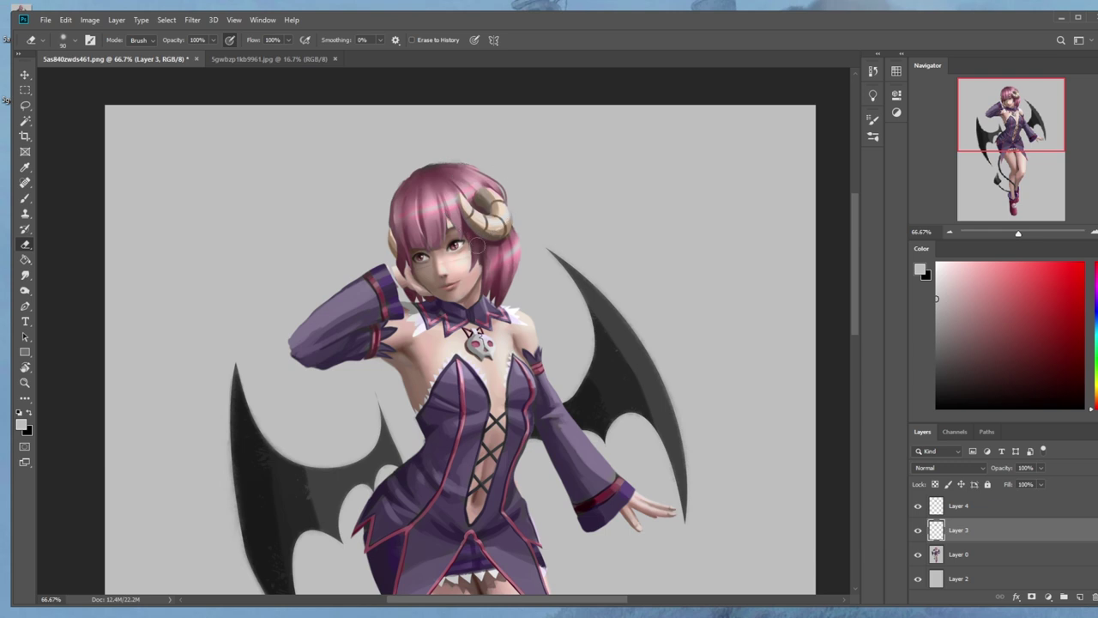
pyautogui.click(917, 530)
pyautogui.click(917, 530)
# Merge Layer 3 and then Layer 4 down into Layer 0.
pyautogui.rightClick(979, 531)
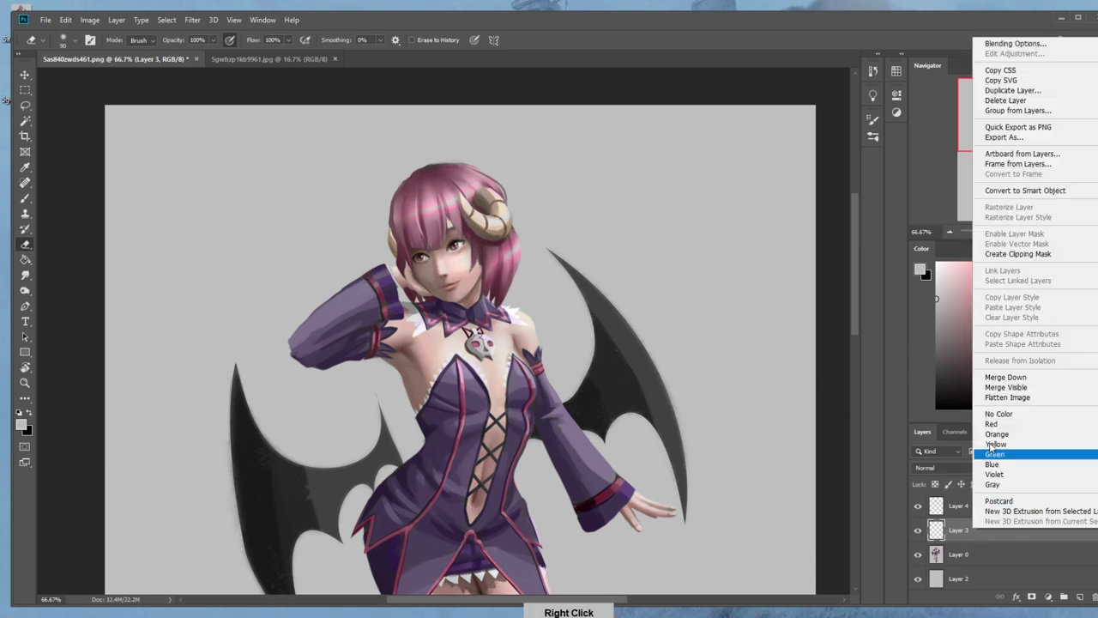
pyautogui.click(1005, 380)
pyautogui.rightClick(958, 508)
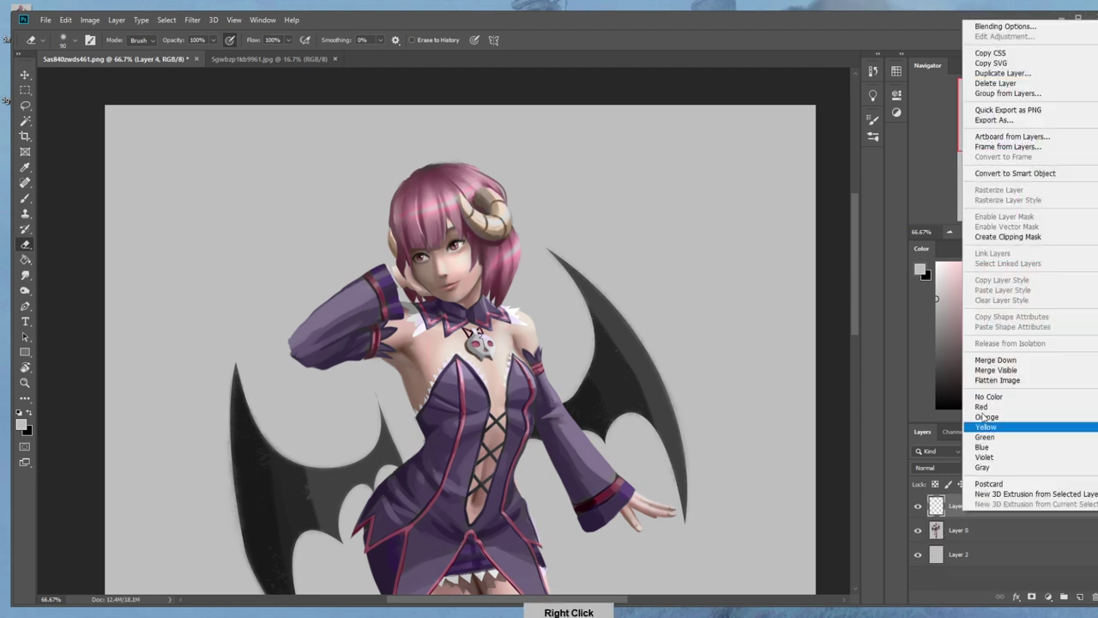
pyautogui.click(1003, 362)
pyautogui.click(192, 20)
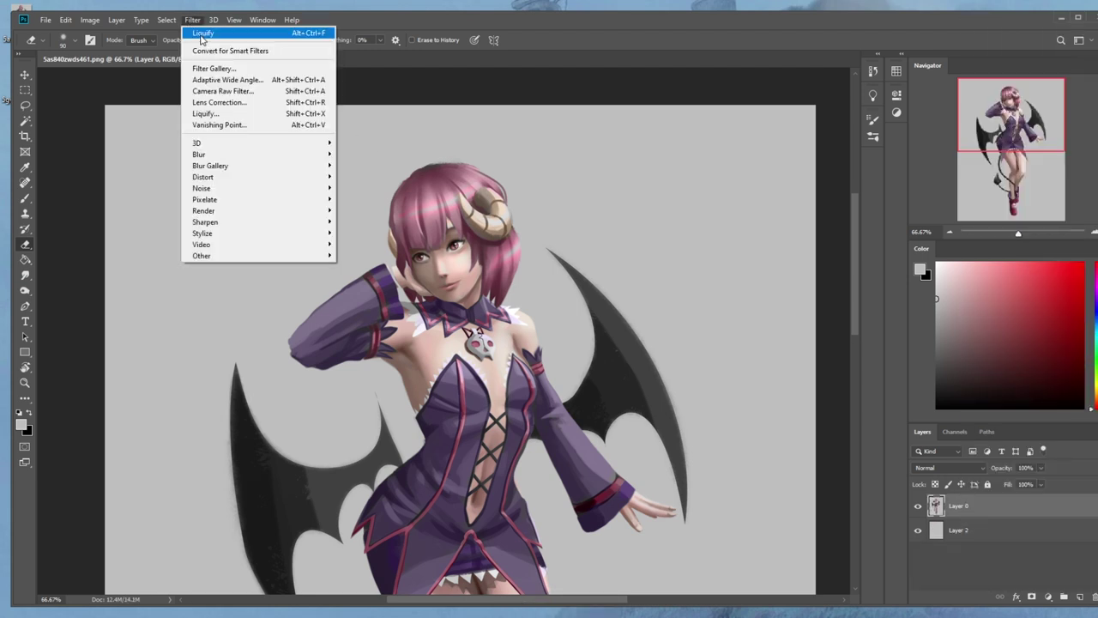
# In Liquify, zoom in and push the face contour with a smaller Forward Warp brush.
pyautogui.click(252, 115)
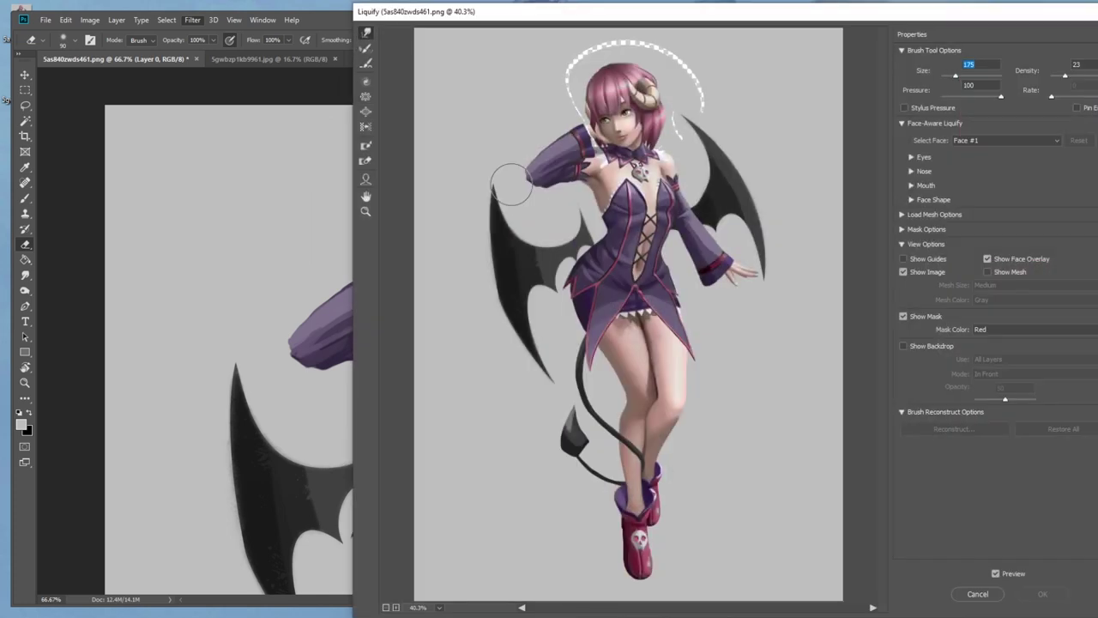
pyautogui.hotkey('ctrl', '+')
pyautogui.hotkey('ctrl', '+')
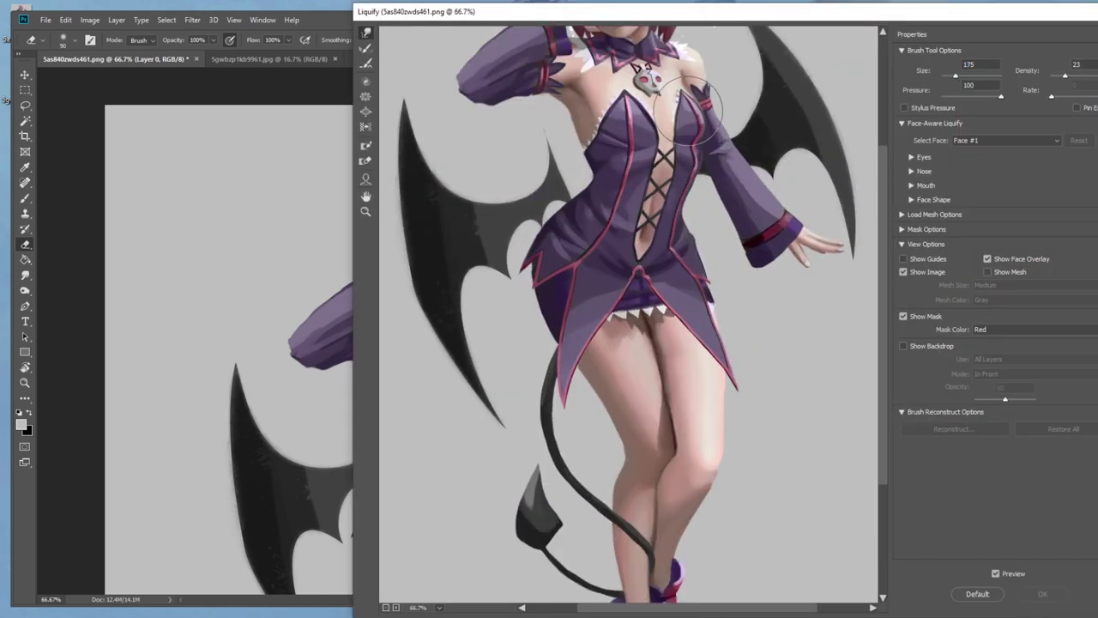
pyautogui.scroll(5, 646, 326)
pyautogui.press('[')
pyautogui.press('[')
pyautogui.press('[')
pyautogui.press('[')
pyautogui.press('[')
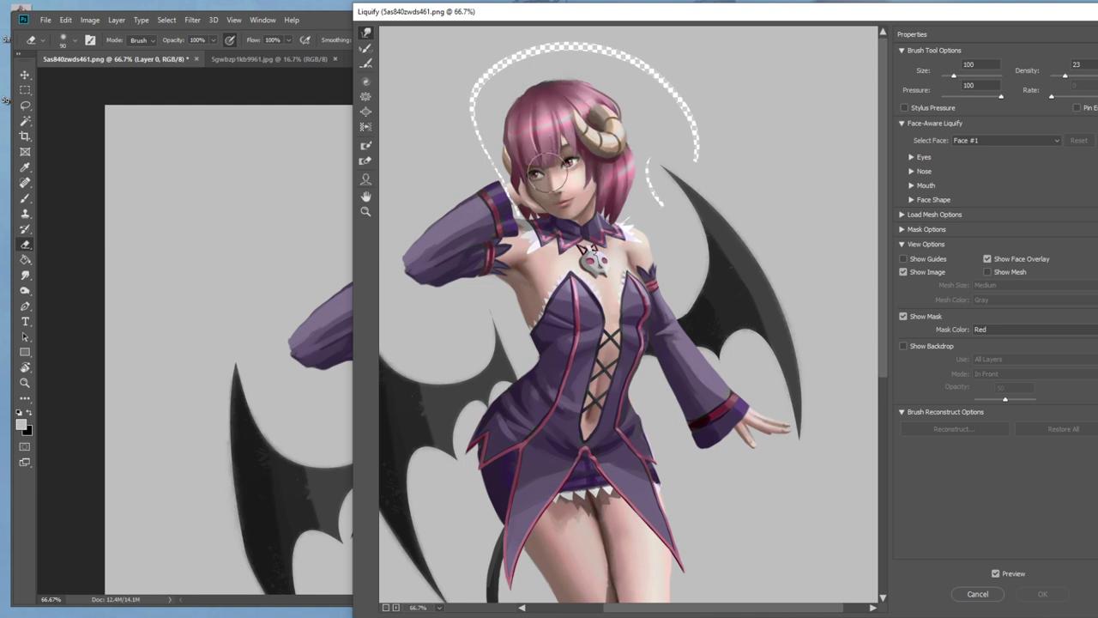
pyautogui.moveTo(547, 174); pyautogui.dragTo(553, 172)
pyautogui.press('[')
pyautogui.press('[')
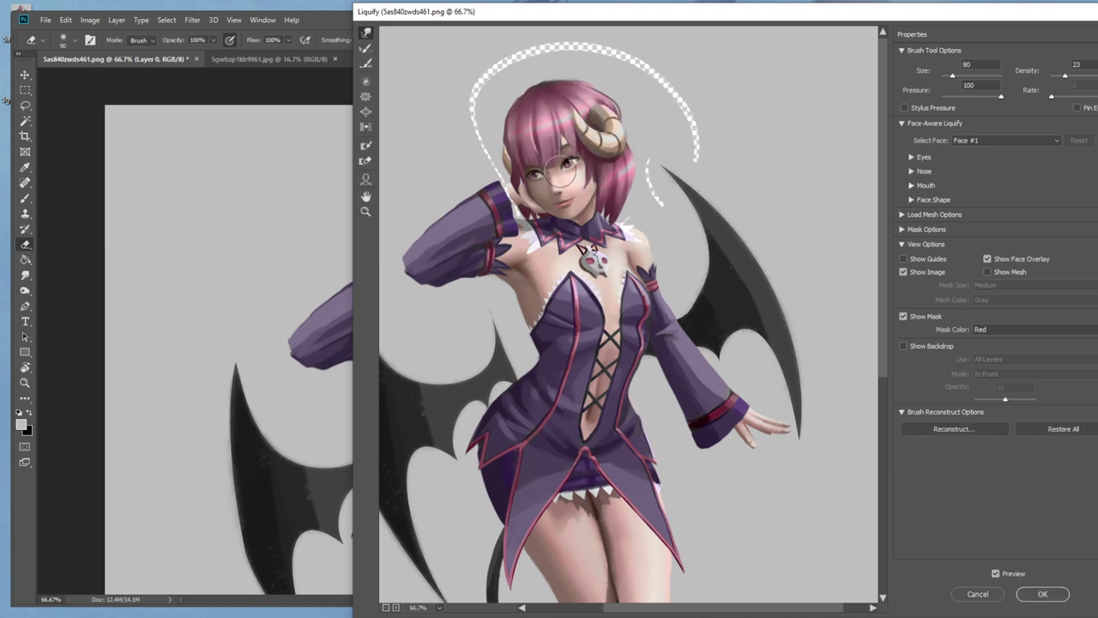
pyautogui.press(']')
# Refine the eye, cheek and chin with resized warp brushes and commit the Liquify.
pyautogui.press('[')
pyautogui.press('[')
pyautogui.press('[')
pyautogui.press('[')
pyautogui.press('[')
pyautogui.press(']')
pyautogui.press(']')
pyautogui.press(']')
pyautogui.press('[')
pyautogui.press('[')
pyautogui.press(']')
pyautogui.press(']')
pyautogui.press(']')
pyautogui.press(']')
pyautogui.press('[')
pyautogui.press('[')
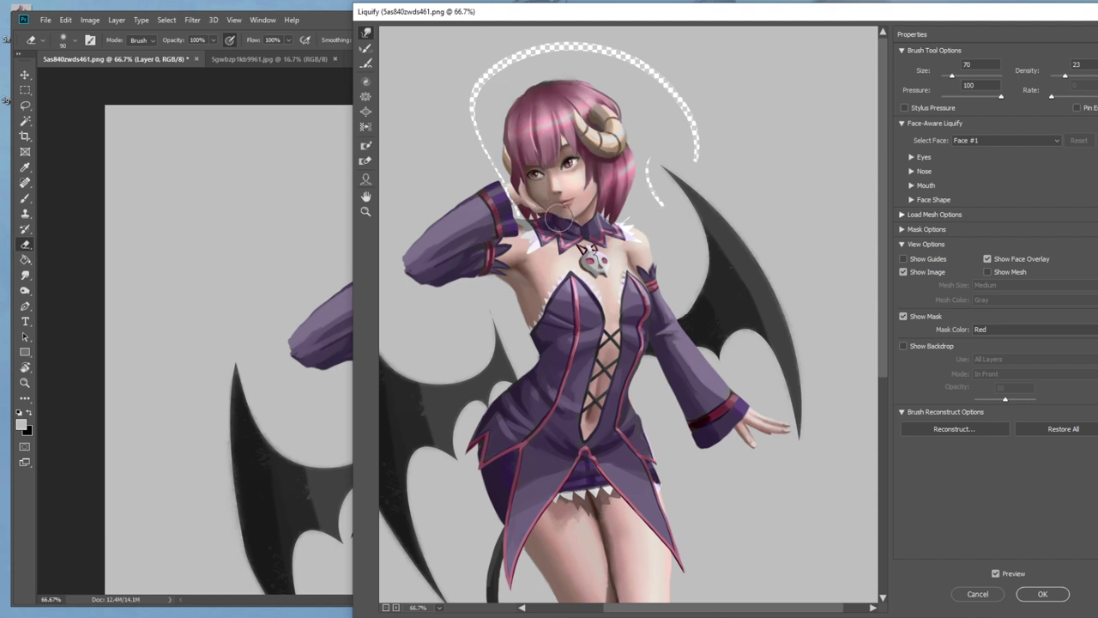
pyautogui.press(']')
pyautogui.press(']')
pyautogui.press(']')
pyautogui.press(']')
pyautogui.press(']')
pyautogui.press(']')
pyautogui.press(']')
pyautogui.press(']')
pyautogui.press(']')
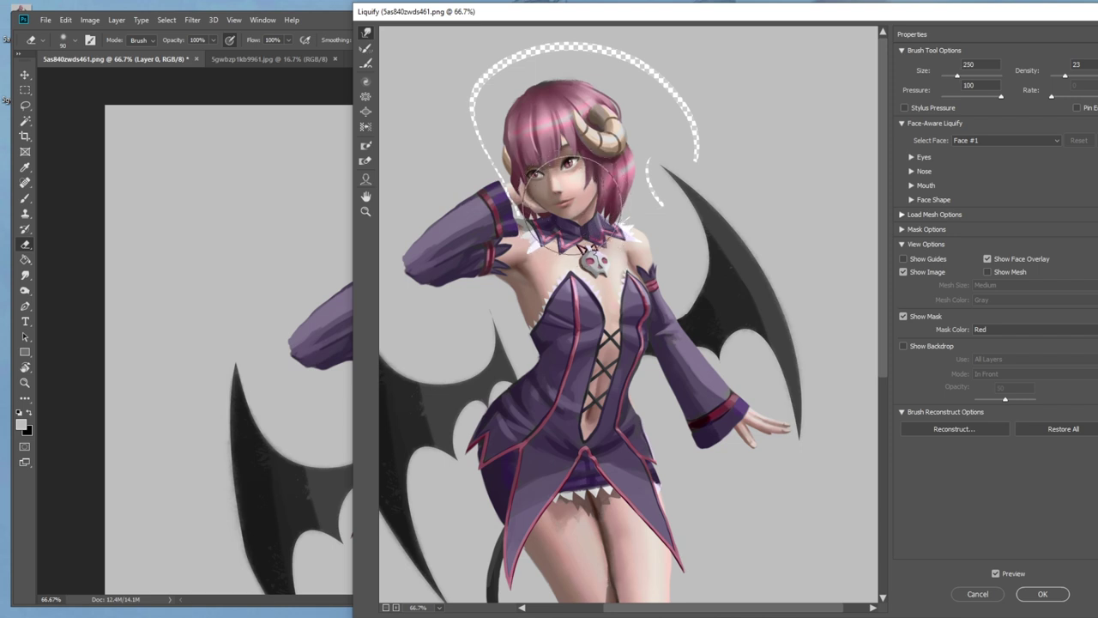
pyautogui.press(']')
pyautogui.press(']')
pyautogui.press('[')
pyautogui.press('[')
pyautogui.press('[')
pyautogui.press('[')
pyautogui.press('[')
pyautogui.press('[')
pyautogui.press('[')
pyautogui.press('[')
pyautogui.press('[')
pyautogui.press('[')
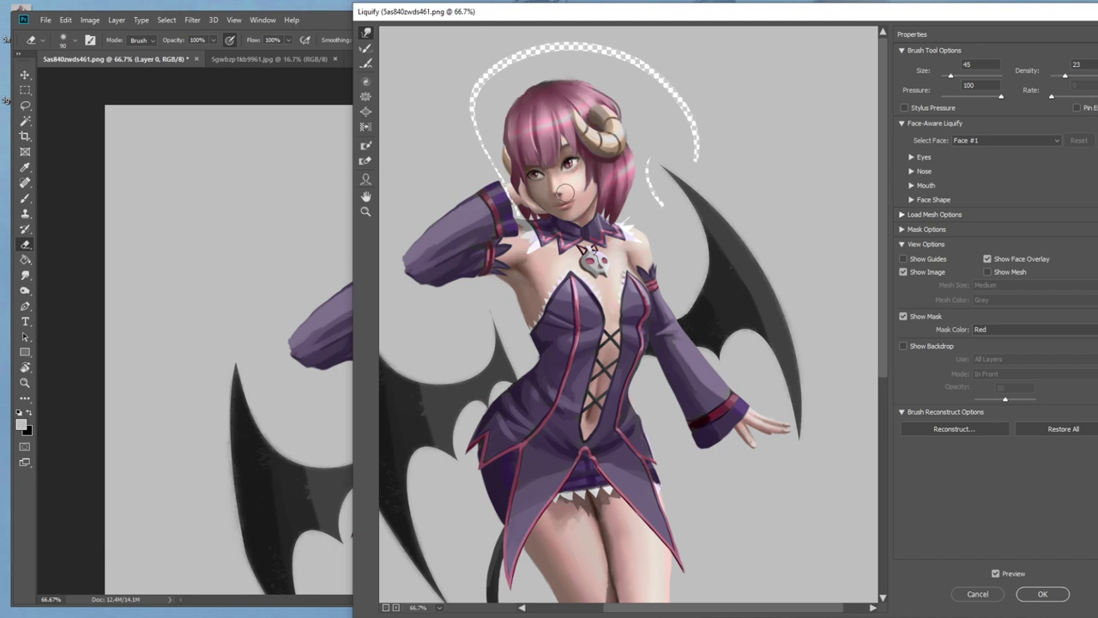
pyautogui.press(']')
pyautogui.press(']')
pyautogui.press(']')
pyautogui.press('[')
pyautogui.press('[')
pyautogui.press('[')
pyautogui.press('[')
pyautogui.press(']')
pyautogui.click(1042, 593)
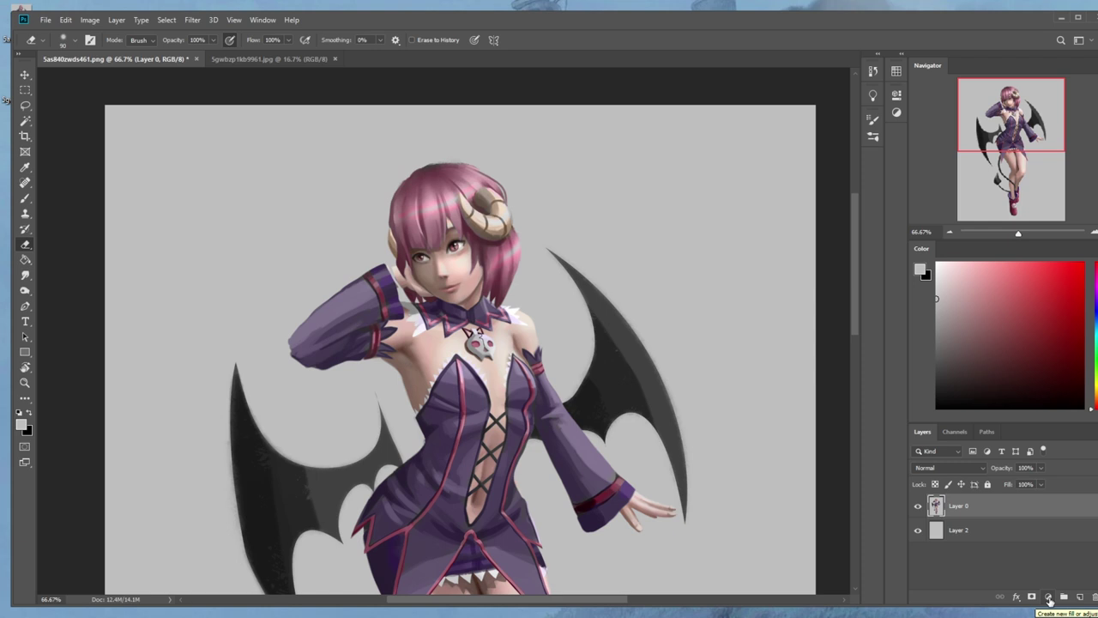
# Zoom to the face and paint sampled skin tone over the upper lip at 67% opacity.
pyautogui.hotkey('ctrl', '0')
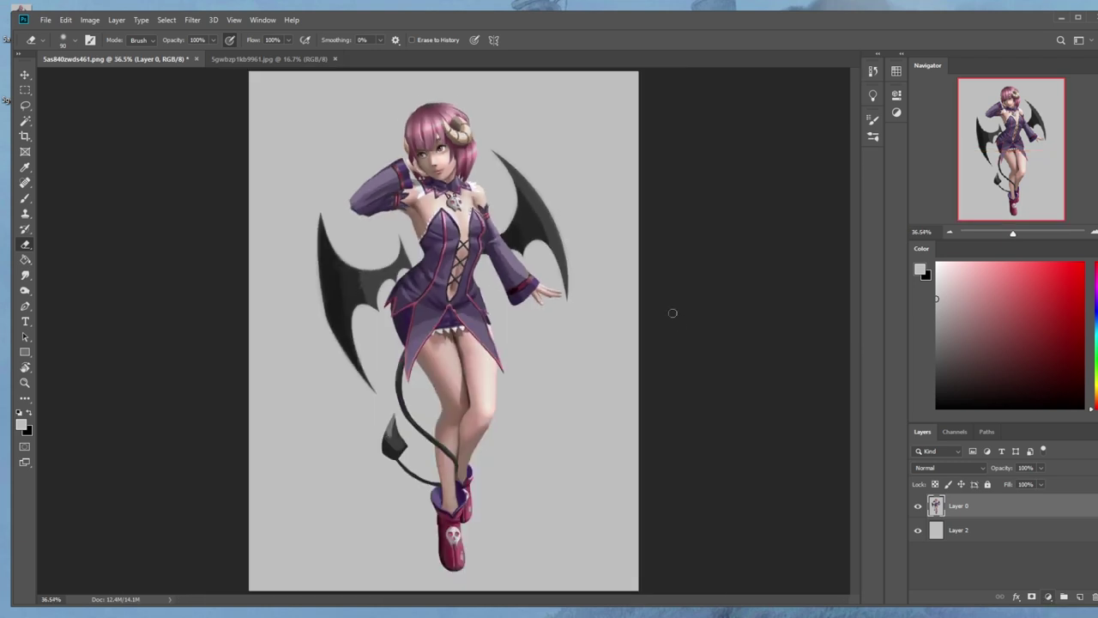
pyautogui.press('b')
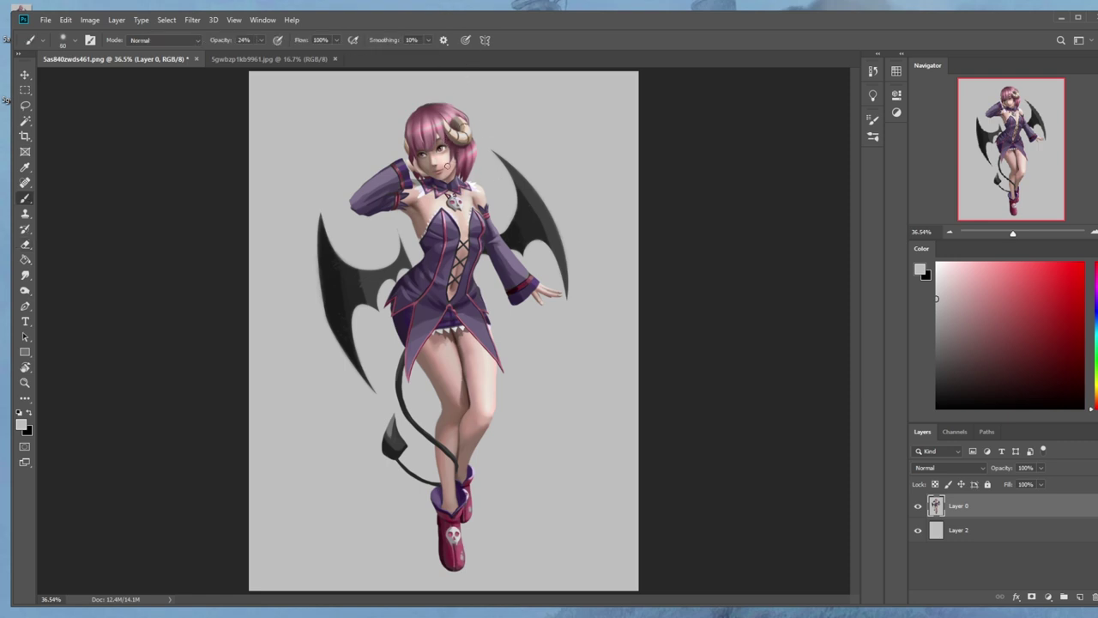
pyautogui.hotkey('ctrl', 'space')
pyautogui.moveTo(386, 131); pyautogui.dragTo(510, 176)
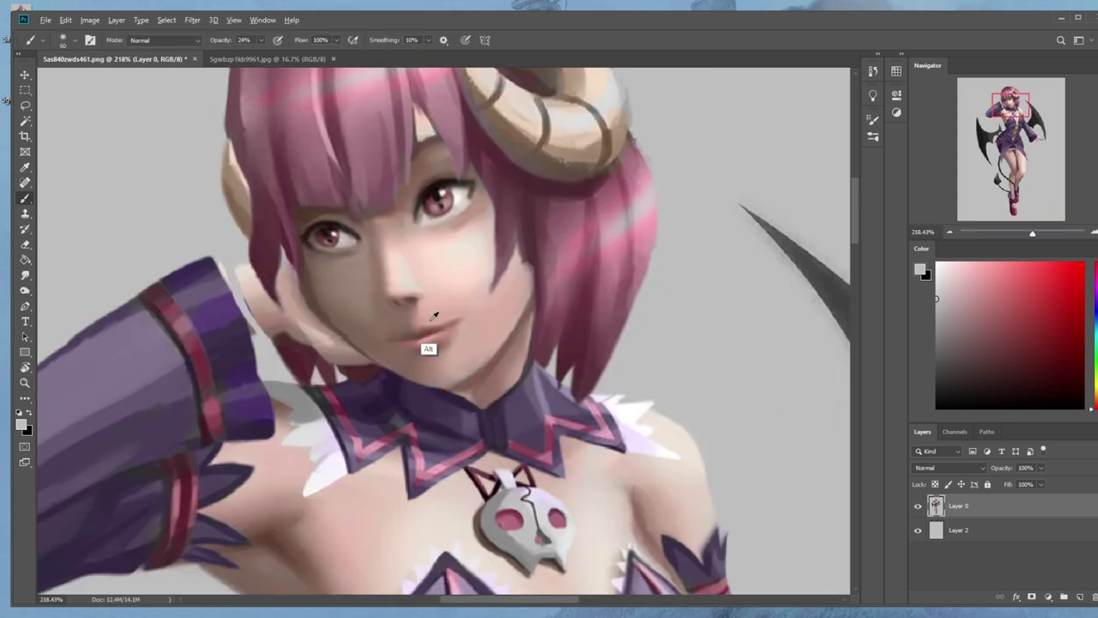
pyautogui.keyDown('alt'); pyautogui.click(434, 318); pyautogui.keyUp('alt')
pyautogui.moveTo(261, 41); pyautogui.dragTo(286, 56)
pyautogui.press('[')
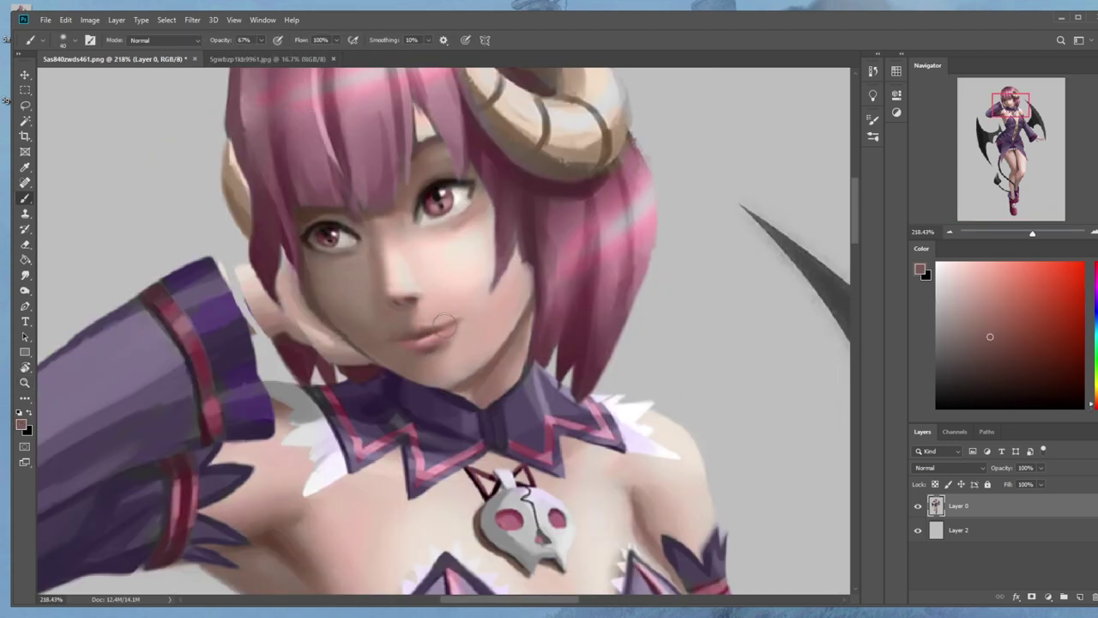
pyautogui.moveTo(436, 318)
pyautogui.mouseDown()
pyautogui.moveTo(454, 323)
pyautogui.moveTo(441, 319)
pyautogui.mouseUp()
# Sample darker lip skin tones and mix a dark magenta-purple for the lips with a finer brush.
pyautogui.keyDown('alt'); pyautogui.click(421, 334); pyautogui.keyUp('alt')
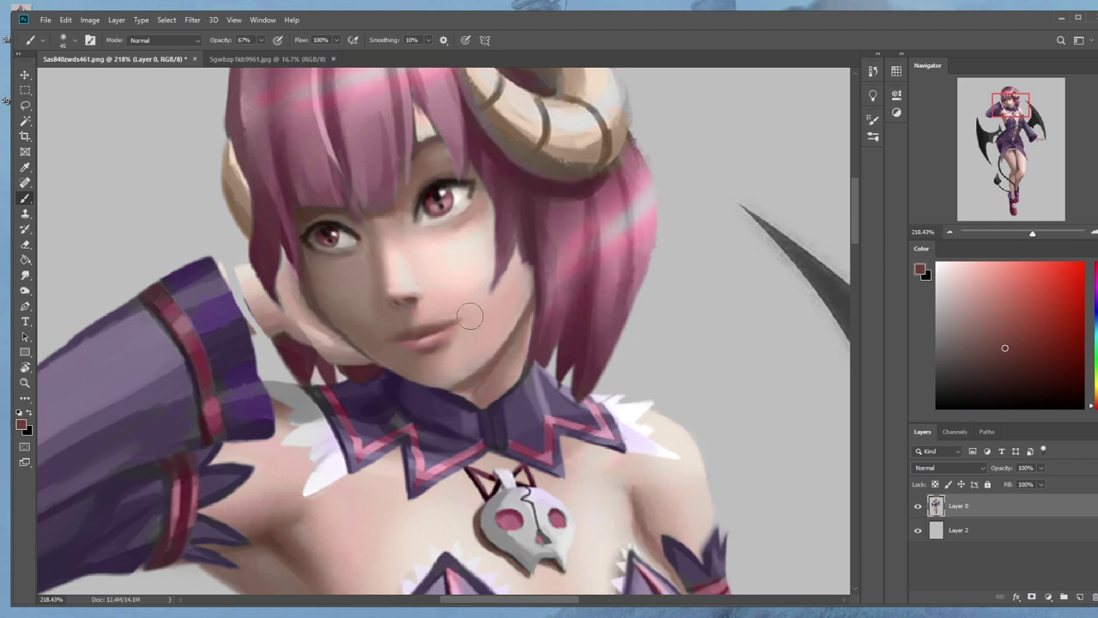
pyautogui.keyDown('alt'); pyautogui.click(434, 327); pyautogui.keyUp('alt')
pyautogui.moveTo(1091, 263)
pyautogui.mouseDown()
pyautogui.moveTo(1091, 309)
pyautogui.moveTo(1091, 271)
pyautogui.mouseUp()
pyautogui.click(1002, 366)
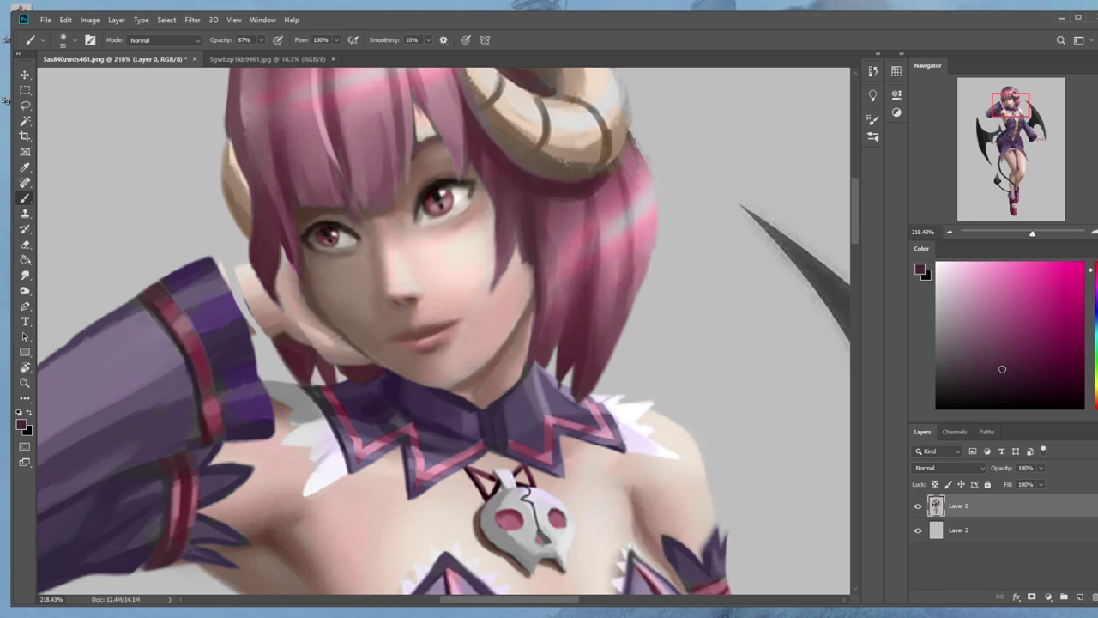
pyautogui.click(1019, 378)
pyautogui.press('[')
pyautogui.press('[')
pyautogui.press('[')
pyautogui.keyDown('alt'); pyautogui.click(387, 336); pyautogui.keyUp('alt')
pyautogui.keyDown('alt'); pyautogui.click(390, 363); pyautogui.keyUp('alt')
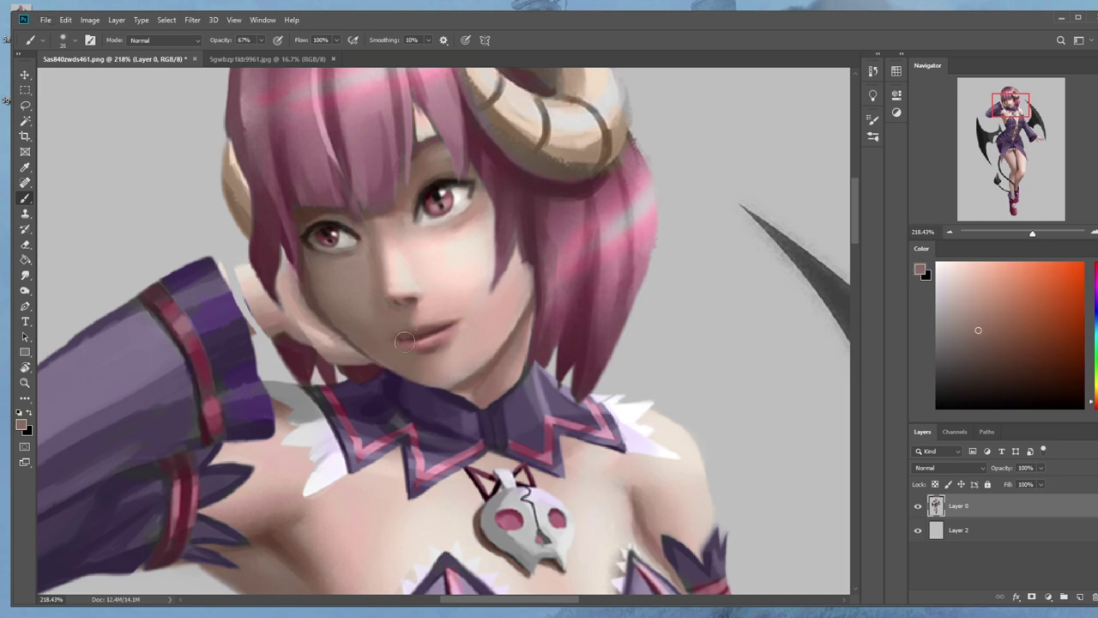
pyautogui.keyDown('alt'); pyautogui.click(418, 338); pyautogui.keyUp('alt')
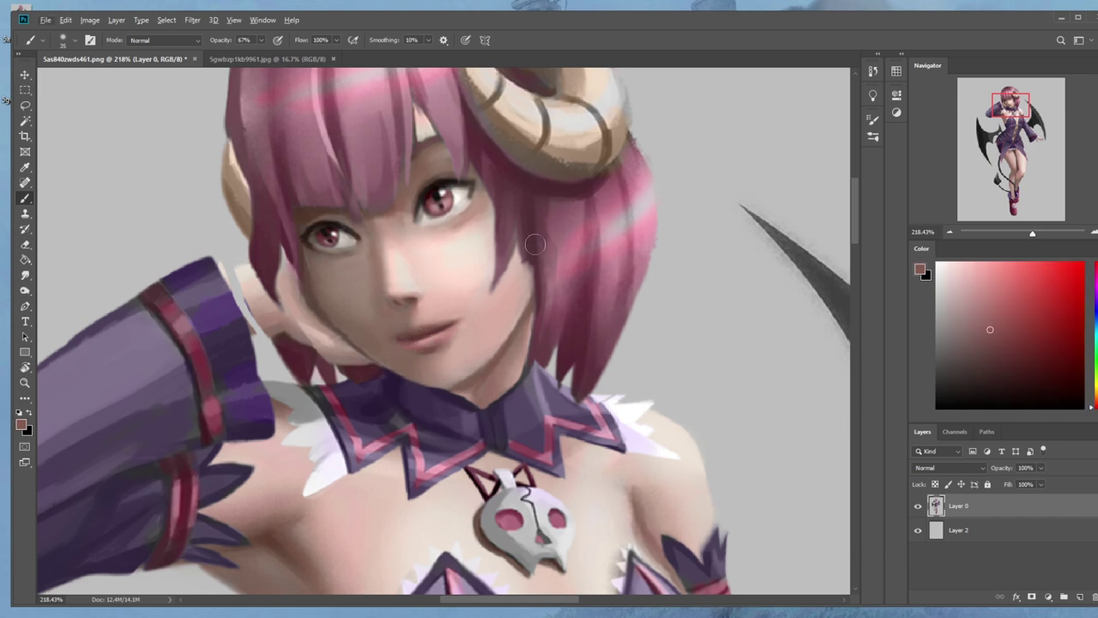
# Darken the left eye's lower lash line with near-black sampled from the lashes.
pyautogui.keyDown('alt'); pyautogui.click(443, 182); pyautogui.keyUp('alt')
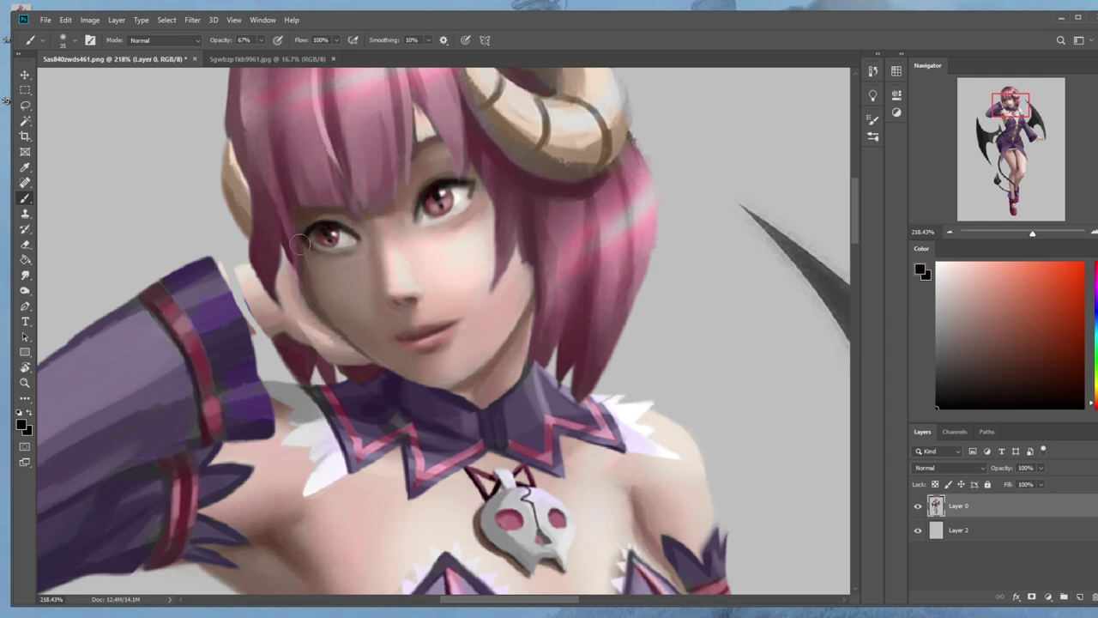
pyautogui.moveTo(300, 230)
pyautogui.mouseDown()
pyautogui.moveTo(321, 226)
pyautogui.moveTo(336, 241)
pyautogui.mouseUp()
pyautogui.hotkey('ctrl', '0')
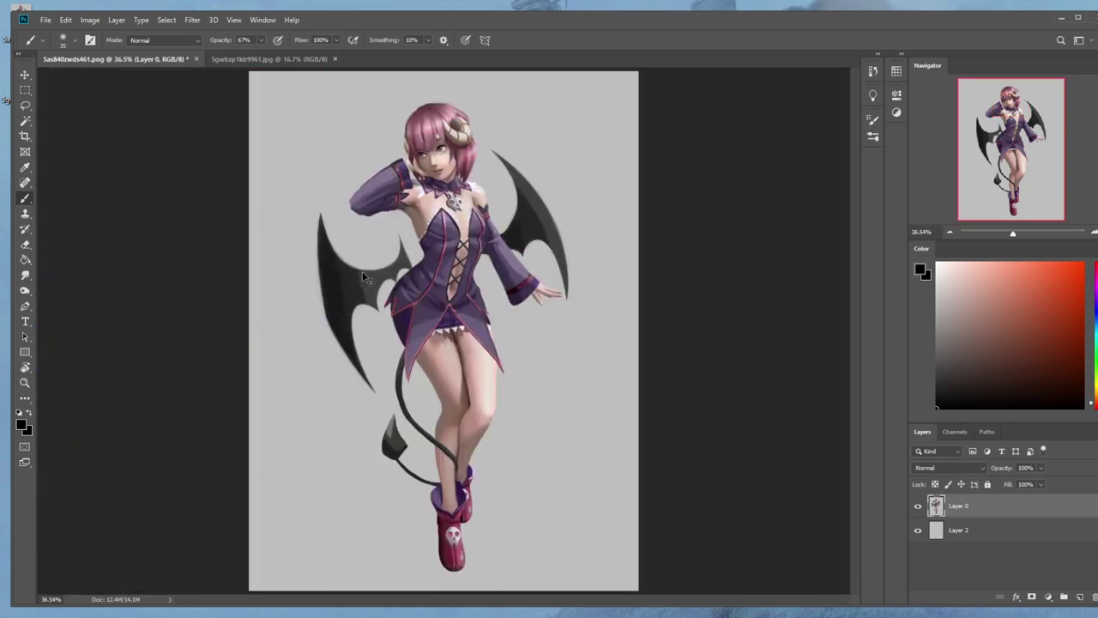
pyautogui.click(192, 19)
# Warp the cheek and jaw in Liquify, undo the smeared stroke, and apply the result.
pyautogui.click(227, 114)
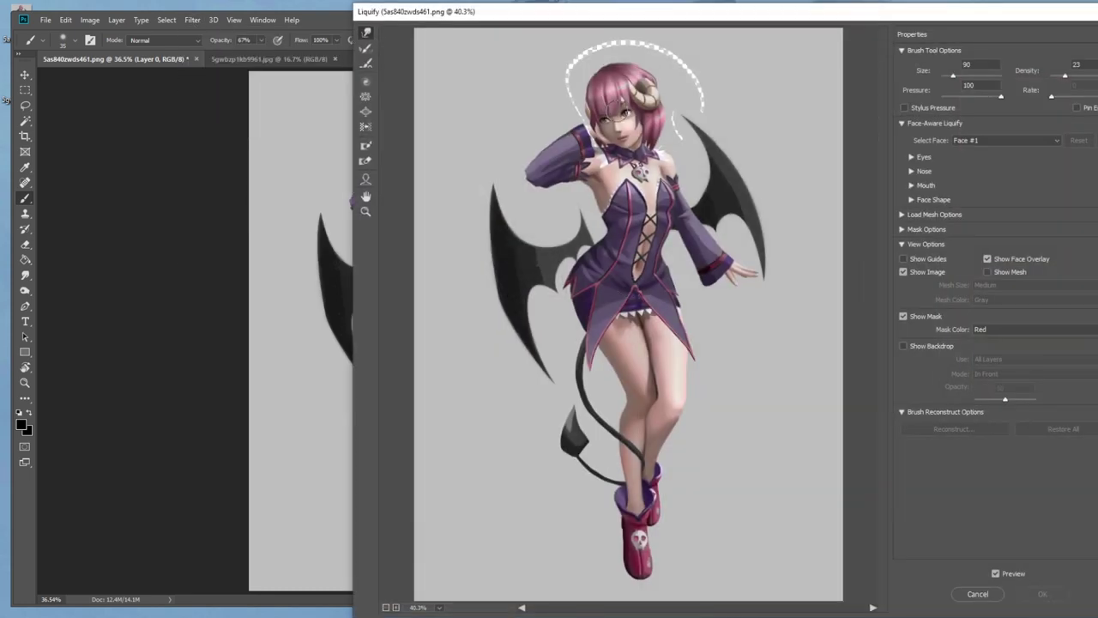
pyautogui.moveTo(608, 138); pyautogui.dragTo(614, 141)
pyautogui.hotkey('ctrl', '=')
pyautogui.hotkey('ctrl', '=')
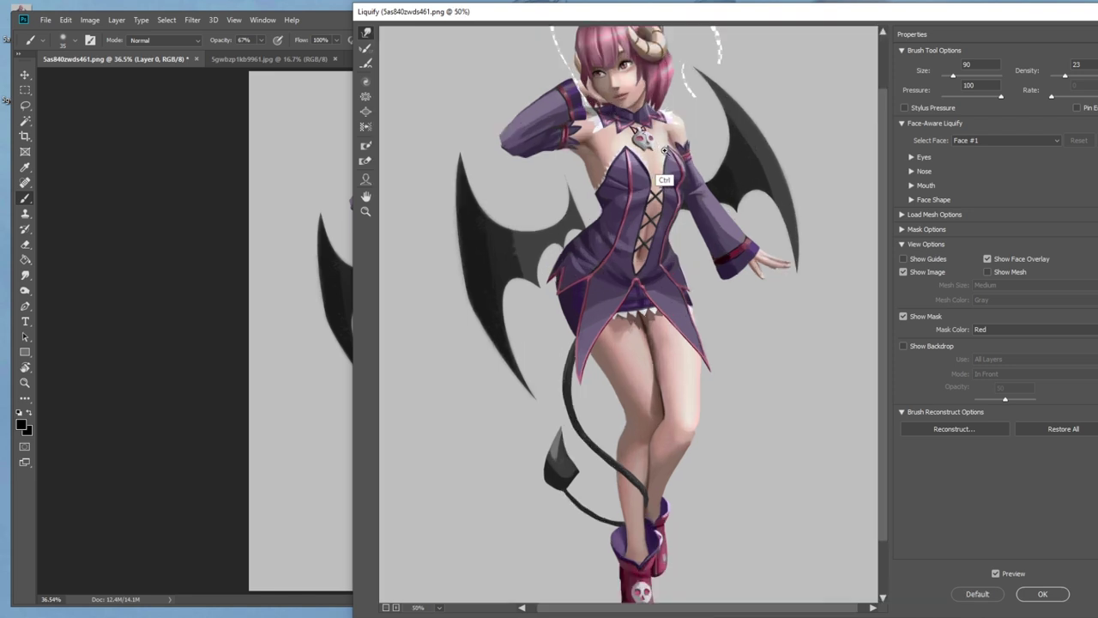
pyautogui.scroll(1, 653, 295)
pyautogui.press(']')
pyautogui.press(']')
pyautogui.press(']')
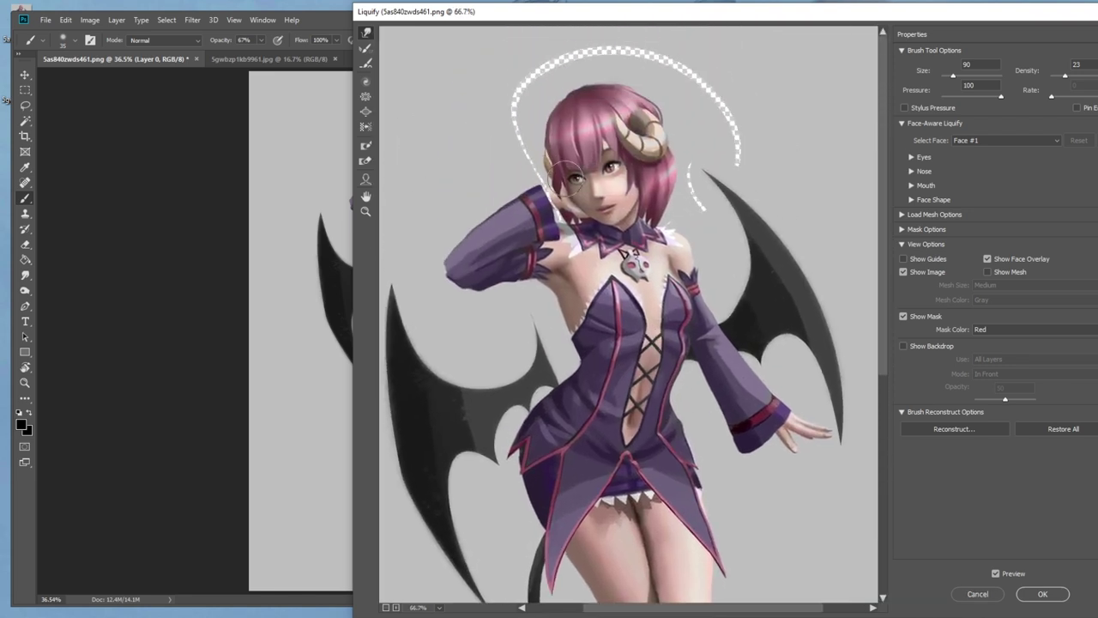
pyautogui.moveTo(577, 193)
pyautogui.mouseDown()
pyautogui.moveTo(610, 195)
pyautogui.moveTo(591, 176)
pyautogui.moveTo(668, 221)
pyautogui.moveTo(653, 236)
pyautogui.moveTo(628, 205)
pyautogui.moveTo(619, 193)
pyautogui.moveTo(632, 172)
pyautogui.moveTo(598, 180)
pyautogui.moveTo(585, 219)
pyautogui.moveTo(606, 215)
pyautogui.moveTo(575, 196)
pyautogui.mouseUp()
pyautogui.hotkey('ctrl', 'z')
pyautogui.click(1055, 593)
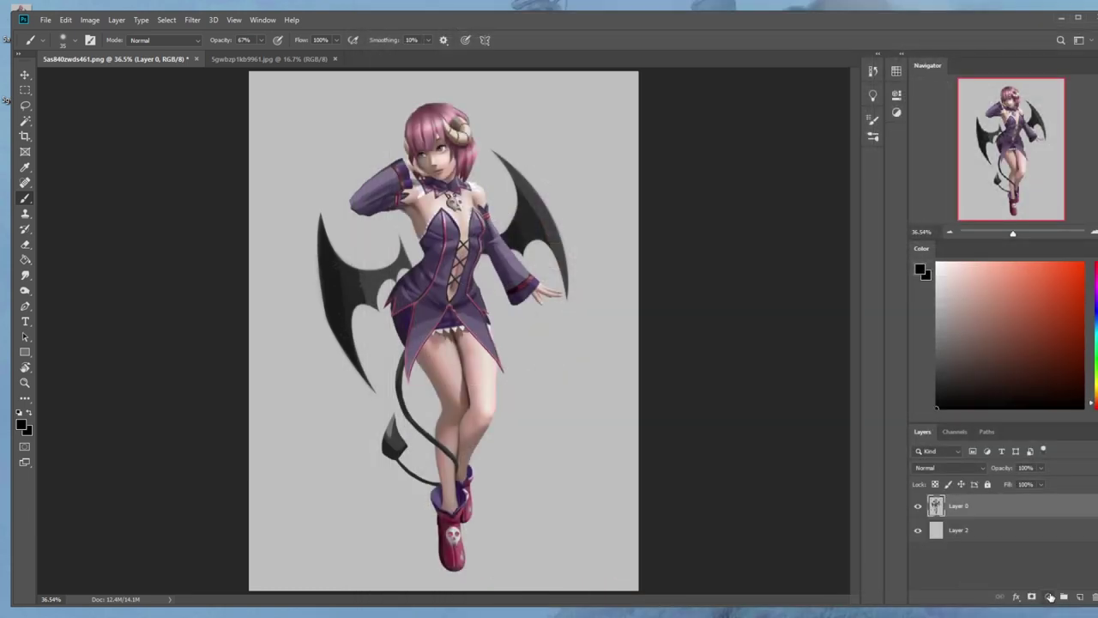
# Zoom in on the face and cut the area around both eyes onto its own layer.
pyautogui.click(214, 19)
pyautogui.press('Escape')
pyautogui.press('z')
pyautogui.moveTo(427, 120); pyautogui.dragTo(513, 120)
pyautogui.press('l')
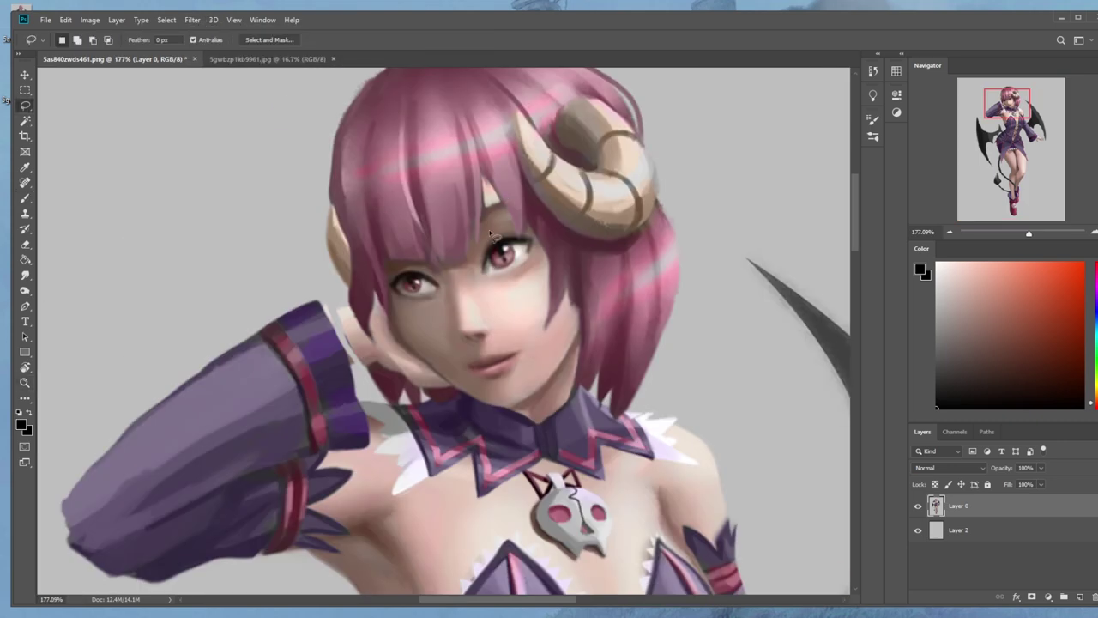
pyautogui.moveTo(543, 270)
pyautogui.mouseDown()
pyautogui.moveTo(461, 305)
pyautogui.moveTo(402, 307)
pyautogui.moveTo(385, 285)
pyautogui.moveTo(403, 262)
pyautogui.moveTo(461, 269)
pyautogui.moveTo(497, 228)
pyautogui.moveTo(536, 244)
pyautogui.moveTo(542, 271)
pyautogui.mouseUp()
pyautogui.hotkey('ctrl', 'shift', 'j')
pyautogui.press('v')
# Nudge the eye patch down a few pixels and erase its edge to reveal the hair strand.
pyautogui.press('Up')
pyautogui.press('Up')
pyautogui.press('Left')
pyautogui.press('Down')
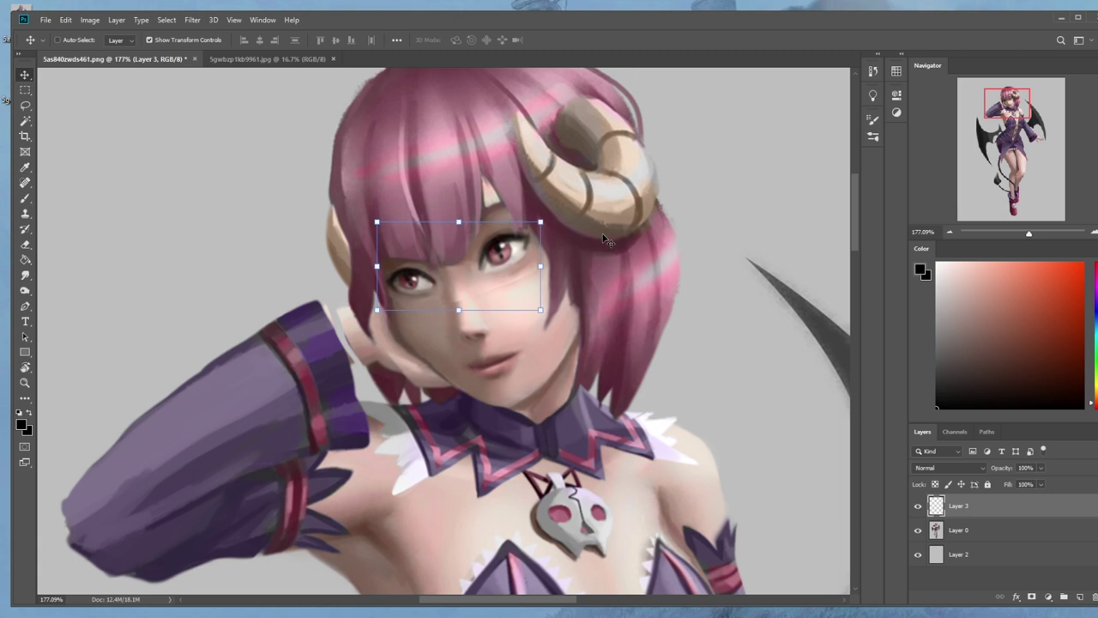
pyautogui.press('Down')
pyautogui.press('e')
pyautogui.moveTo(547, 288)
pyautogui.mouseDown()
pyautogui.moveTo(401, 326)
pyautogui.moveTo(566, 272)
pyautogui.moveTo(397, 344)
pyautogui.moveTo(575, 281)
pyautogui.mouseUp()
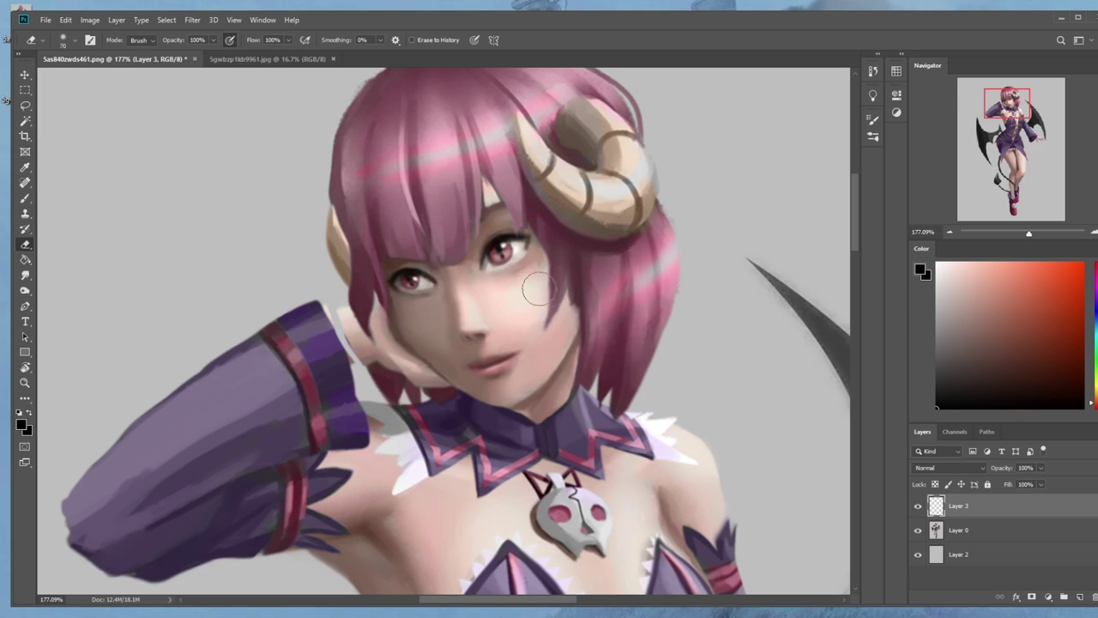
# Fit the figure in the window and merge the eye patch layer down into Layer 0.
pyautogui.scroll(-5, 506, 343)
pyautogui.hotkey('ctrl', '0')
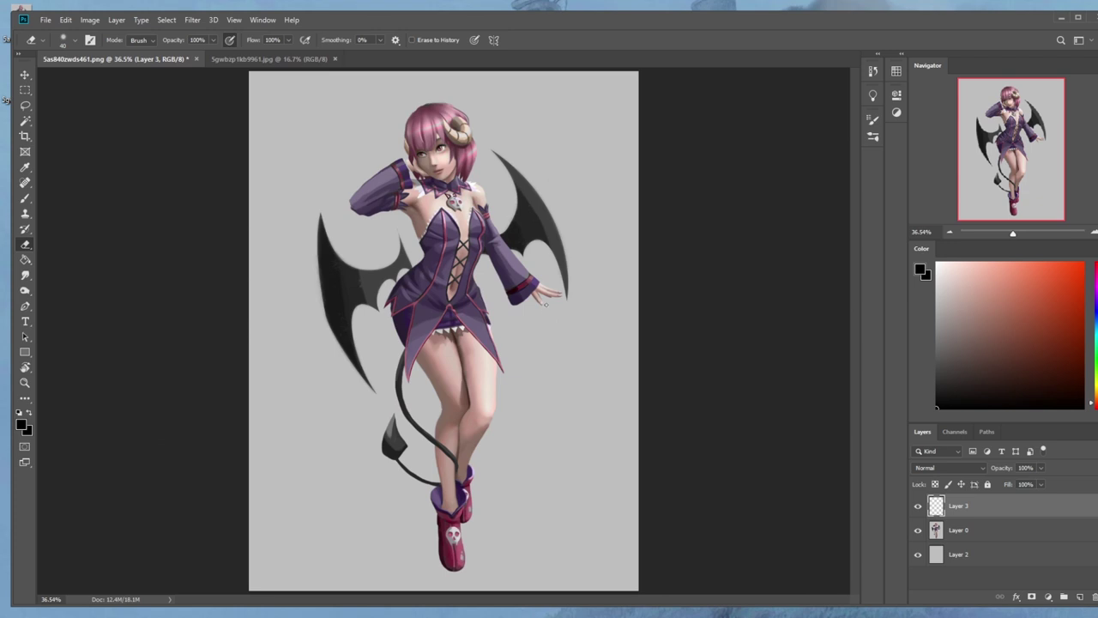
pyautogui.rightClick(1004, 508)
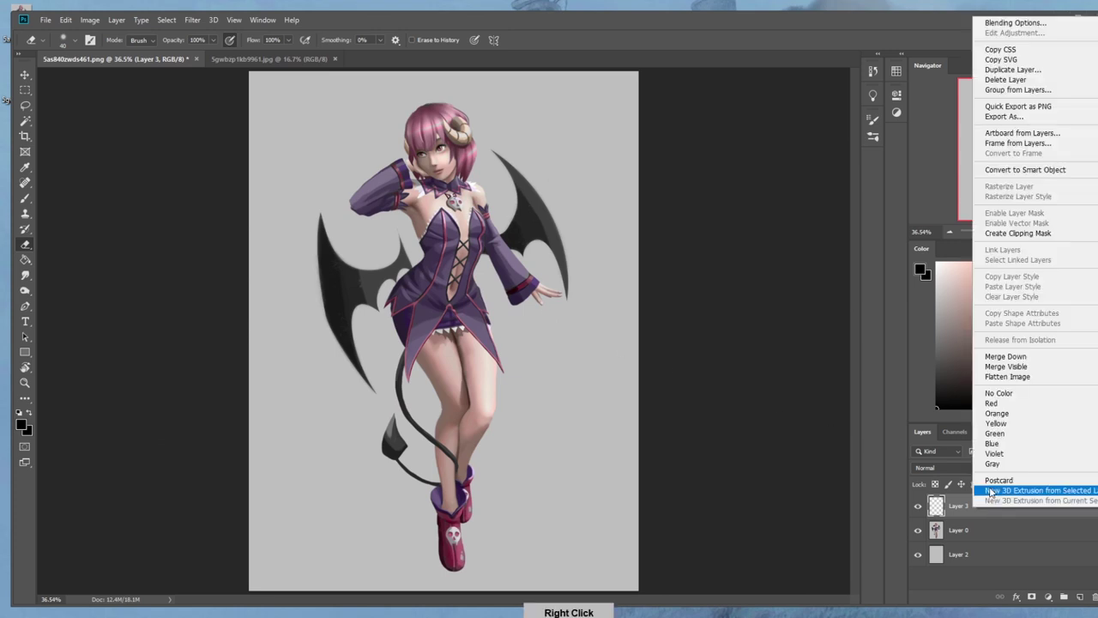
pyautogui.click(988, 354)
pyautogui.press('z')
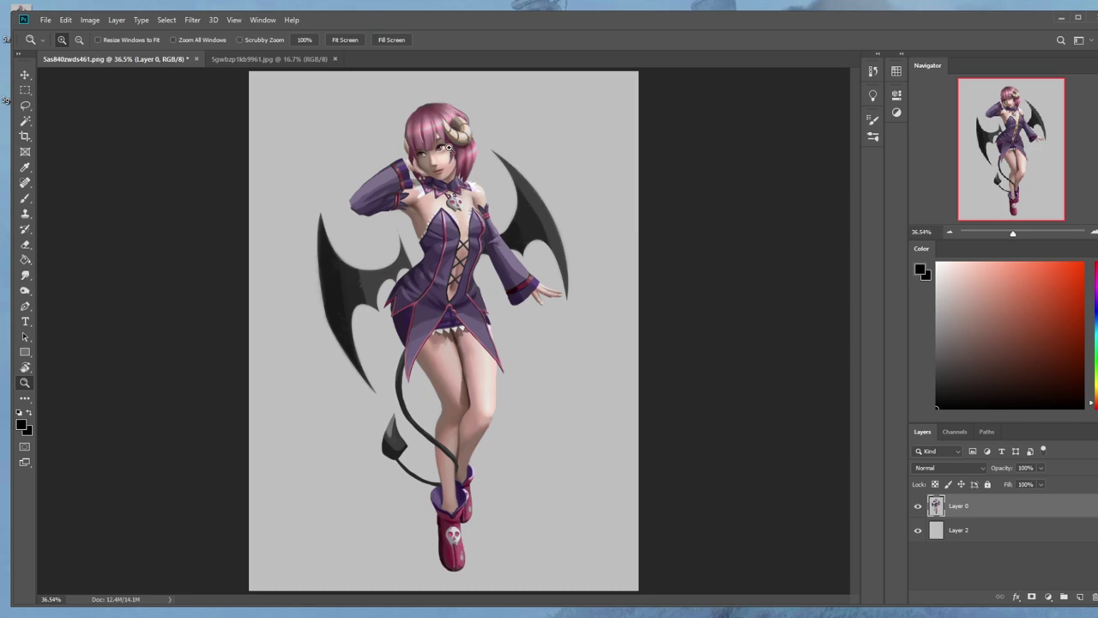
pyautogui.click(192, 19)
# Push the face contour in Liquify using a Forward Warp brush sized to about 70.
pyautogui.click(227, 113)
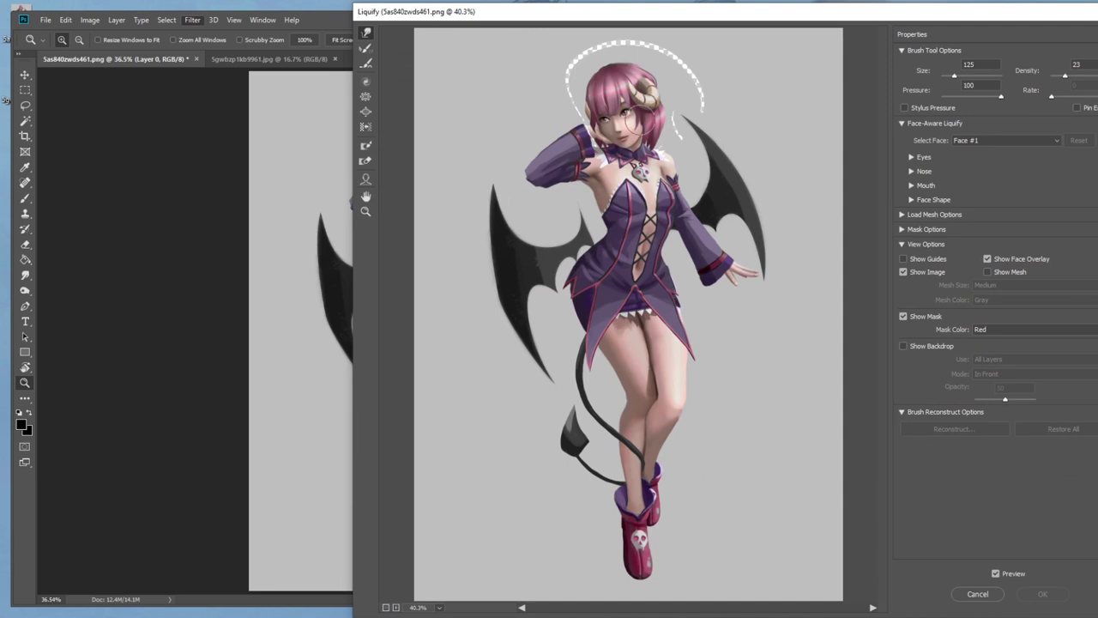
pyautogui.press('[')
pyautogui.press('[')
pyautogui.press('[')
pyautogui.press('[')
pyautogui.click(623, 123)
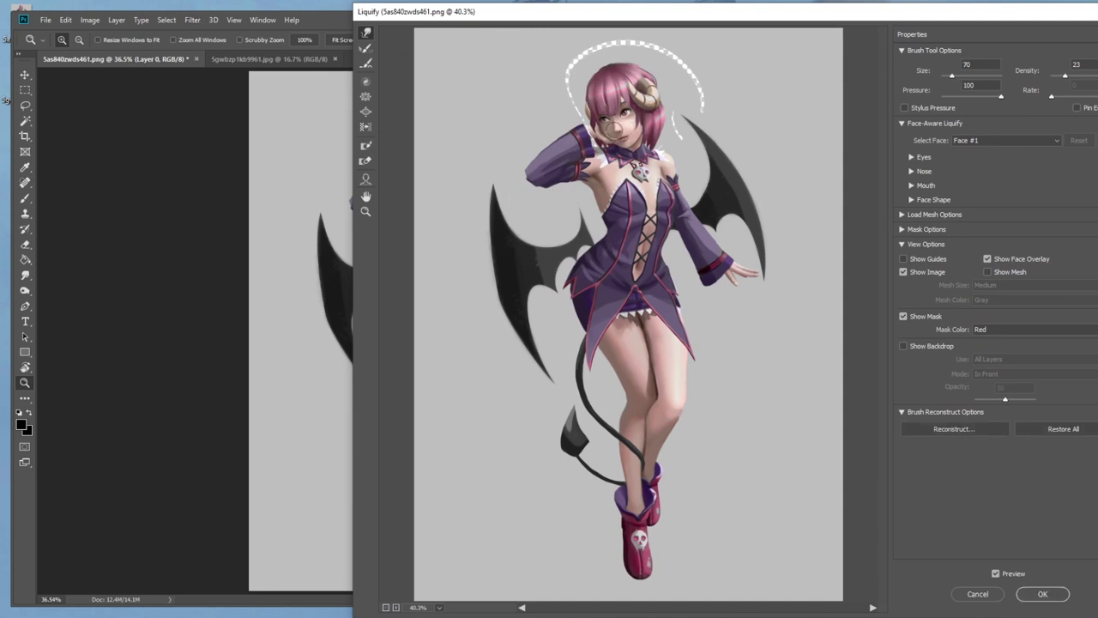
pyautogui.press(']')
pyautogui.press('[')
# Apply the Liquify reshaping and view the original painting from the History snapshot.
pyautogui.click(1042, 594)
pyautogui.click(872, 73)
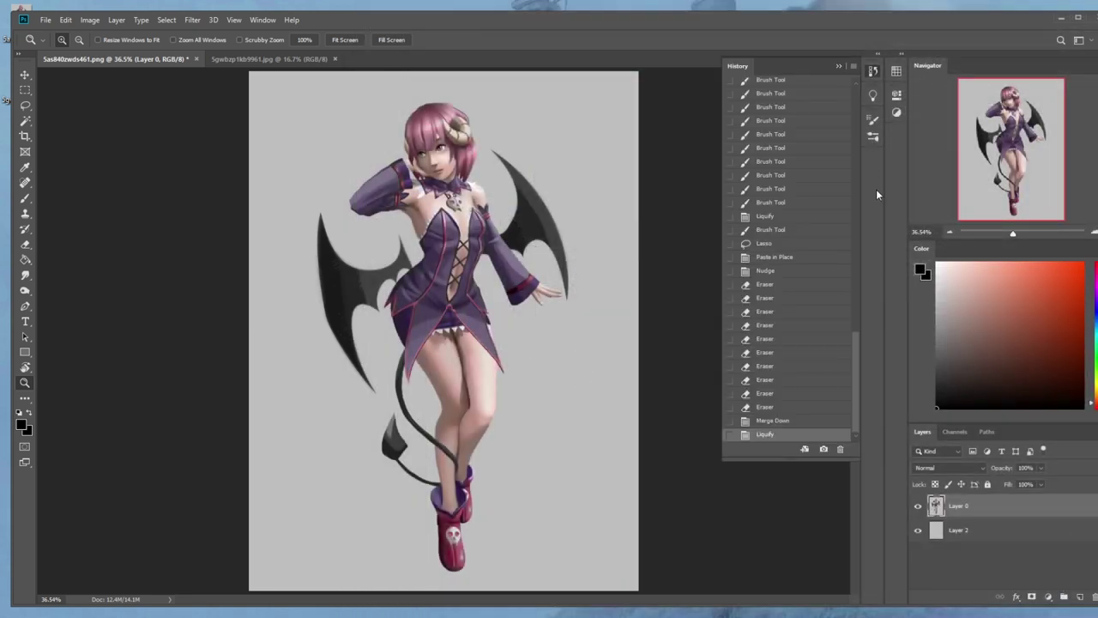
pyautogui.moveTo(855, 382); pyautogui.dragTo(854, 102)
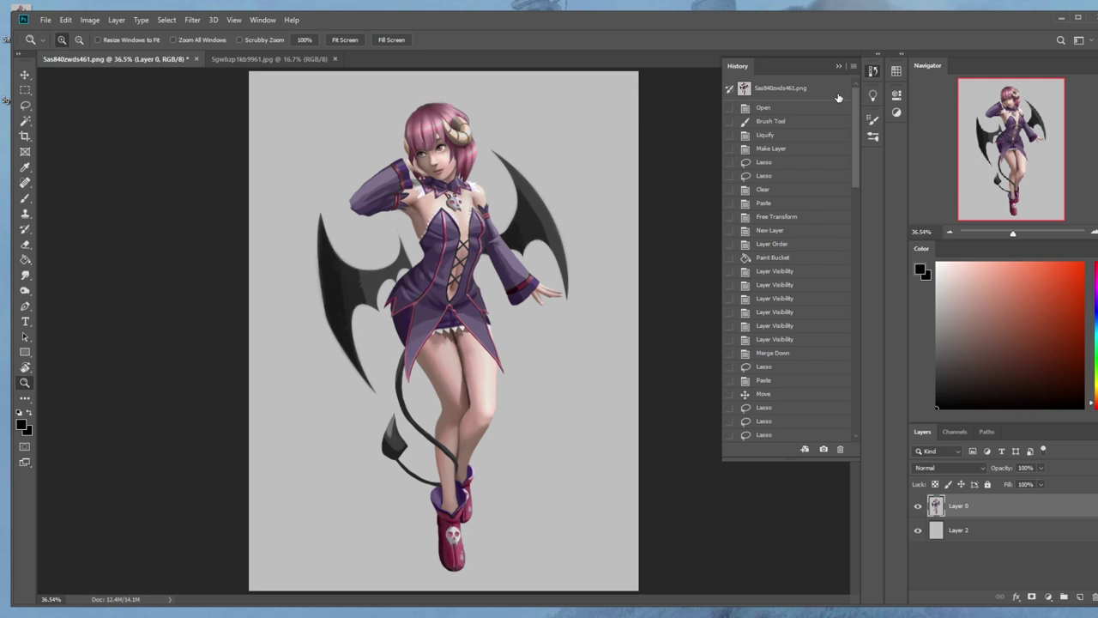
pyautogui.click(789, 89)
# Zoom to 50% on the upper body, then return to the latest Liquify state.
pyautogui.hotkey('ctrl', '+')
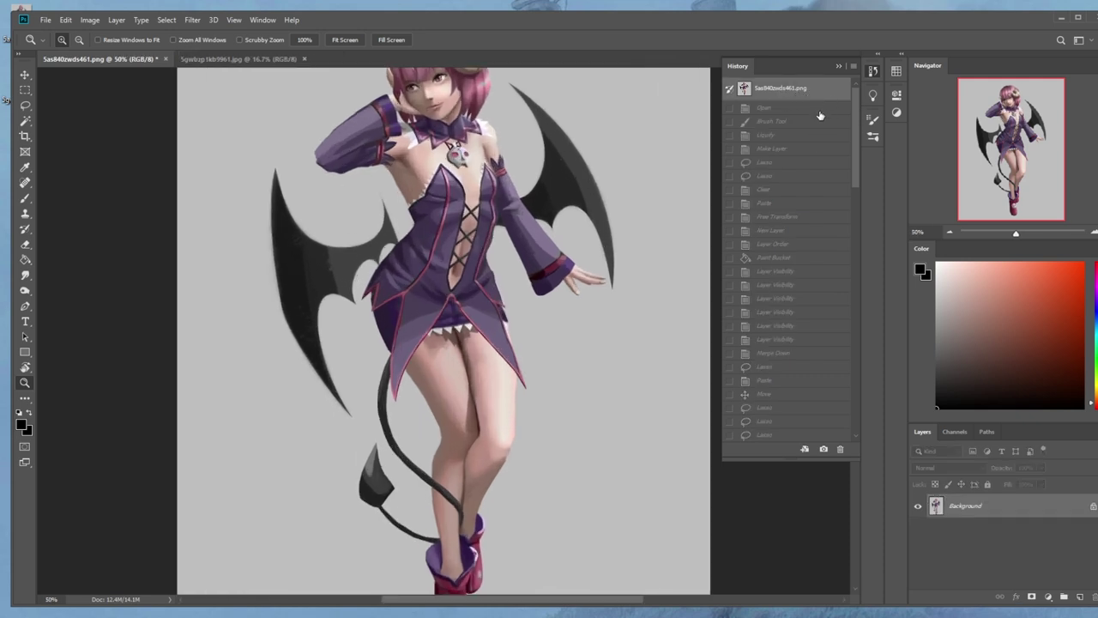
pyautogui.moveTo(647, 253); pyautogui.dragTo(622, 343)
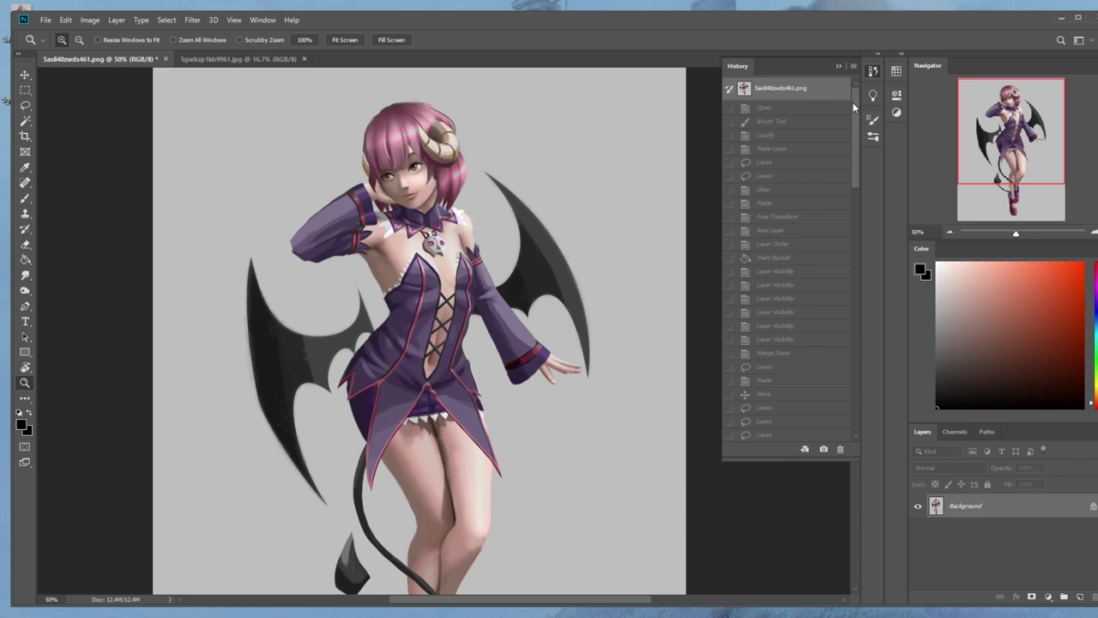
pyautogui.moveTo(852, 102); pyautogui.dragTo(858, 385)
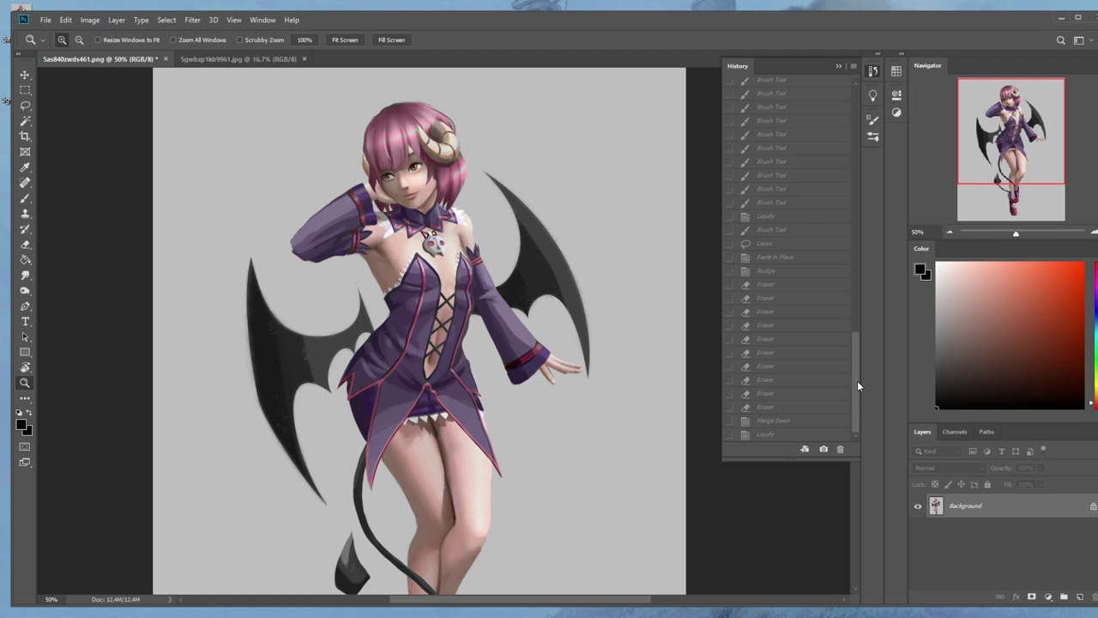
pyautogui.click(770, 435)
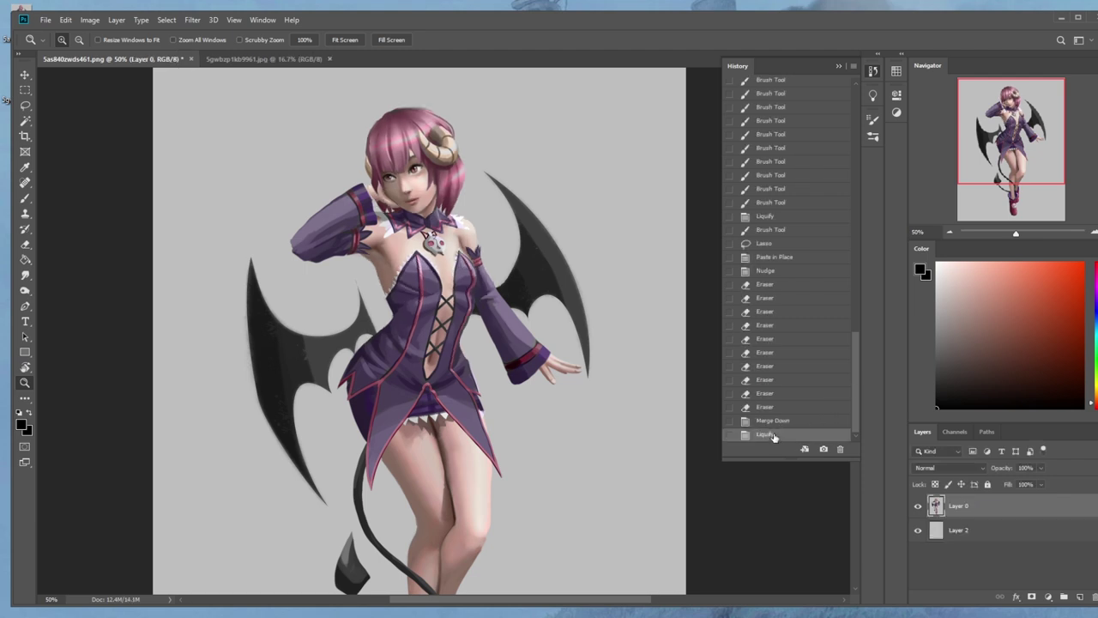
# Switch between the original snapshot and the latest Liquify state to compare.
pyautogui.moveTo(865, 410)
pyautogui.mouseDown()
pyautogui.moveTo(874, 96)
pyautogui.moveTo(854, 182)
pyautogui.moveTo(863, 401)
pyautogui.mouseUp()
pyautogui.click(784, 90)
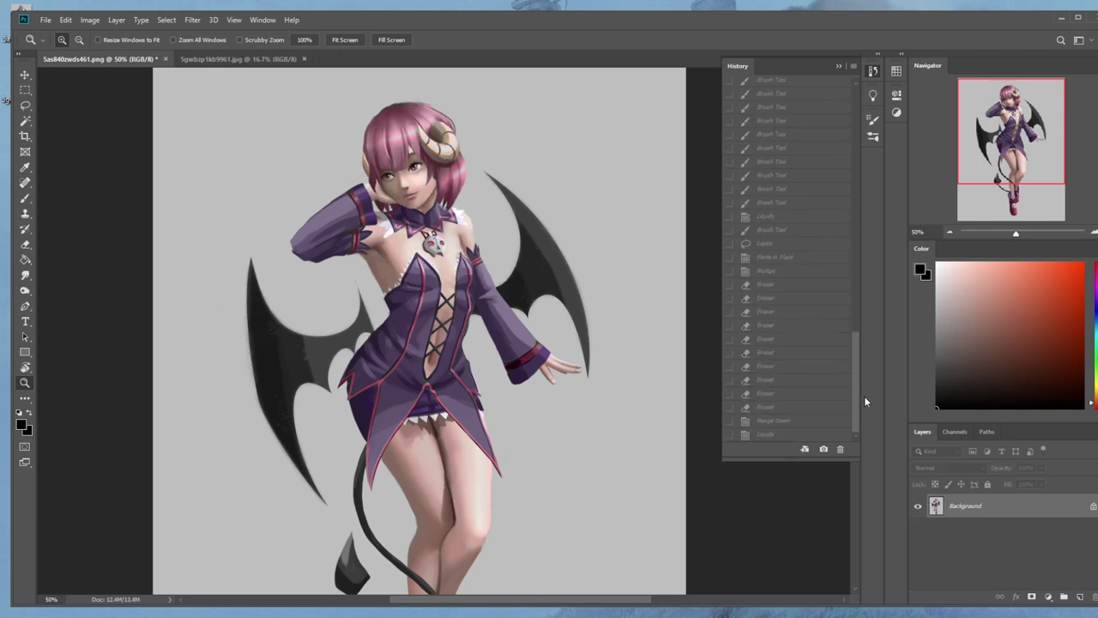
pyautogui.click(765, 435)
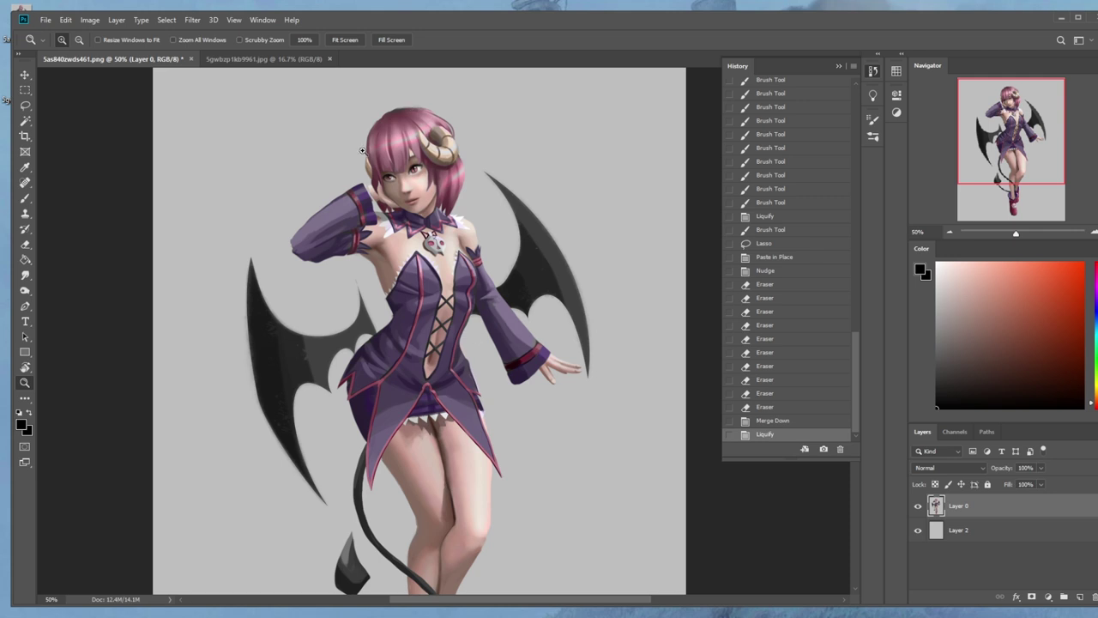
pyautogui.moveTo(850, 401); pyautogui.dragTo(872, 144)
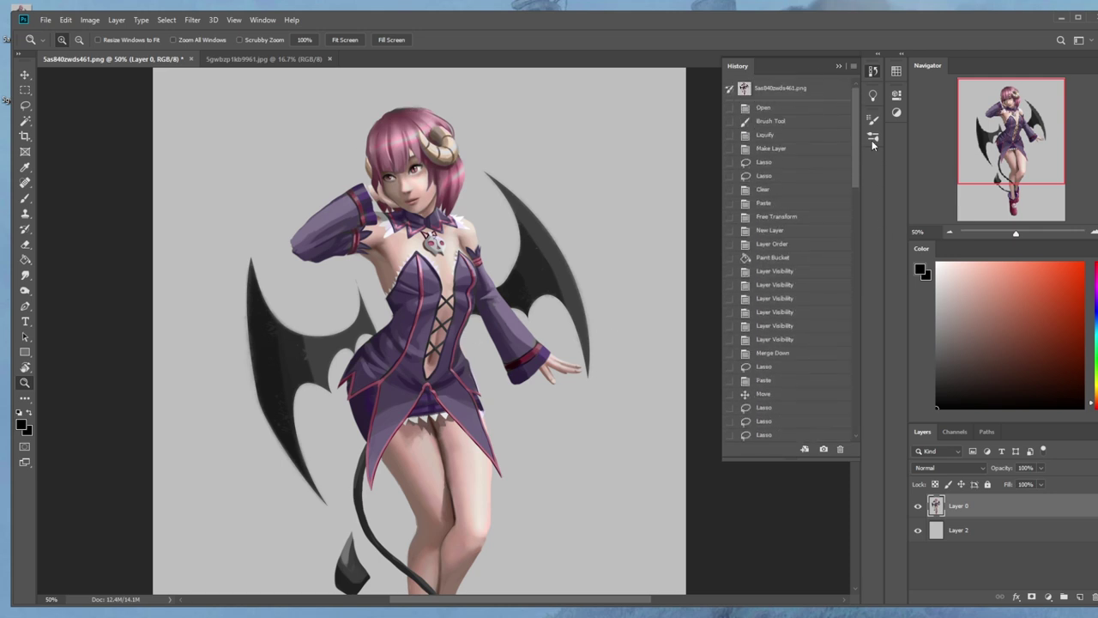
# Recheck the face against the original, finish on Liquify, collapse History and zoom out.
pyautogui.click(826, 89)
pyautogui.moveTo(856, 100); pyautogui.dragTo(843, 387)
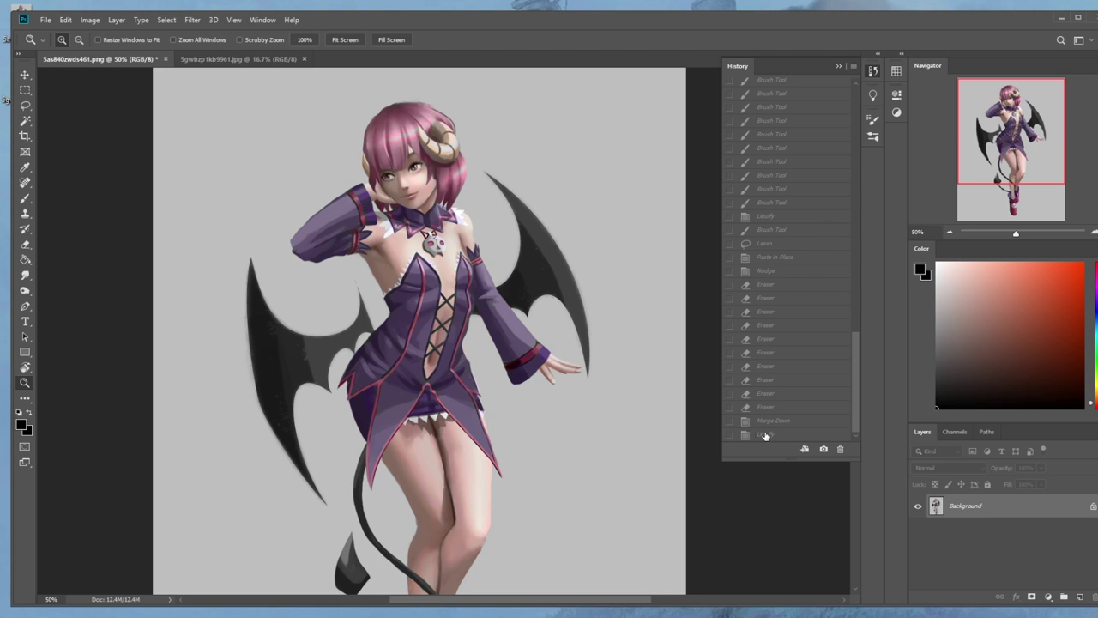
pyautogui.click(796, 435)
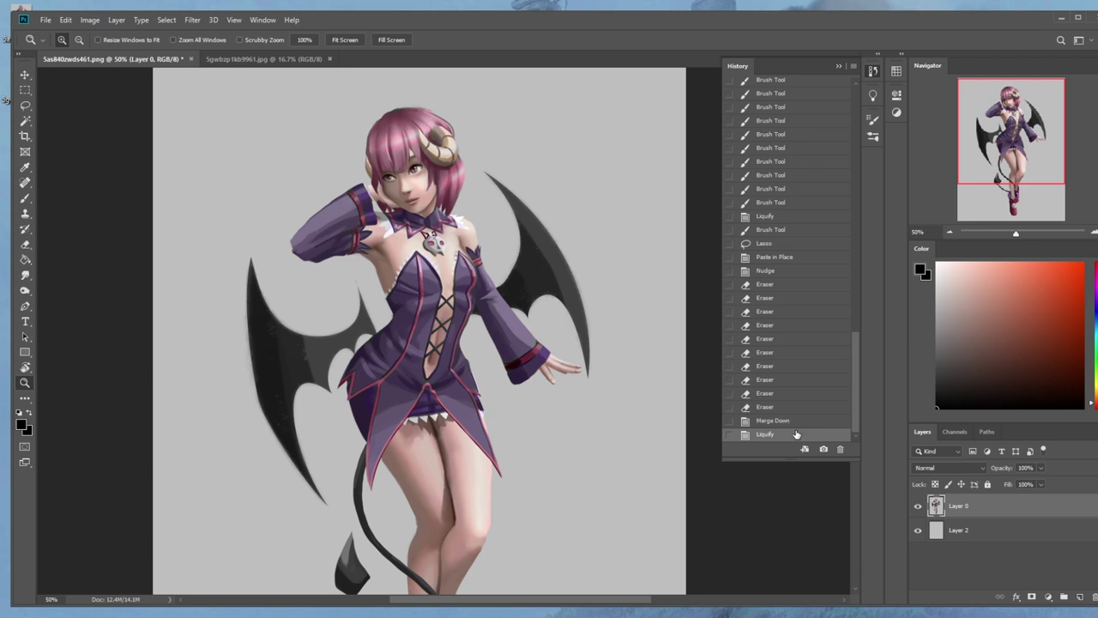
pyautogui.click(838, 65)
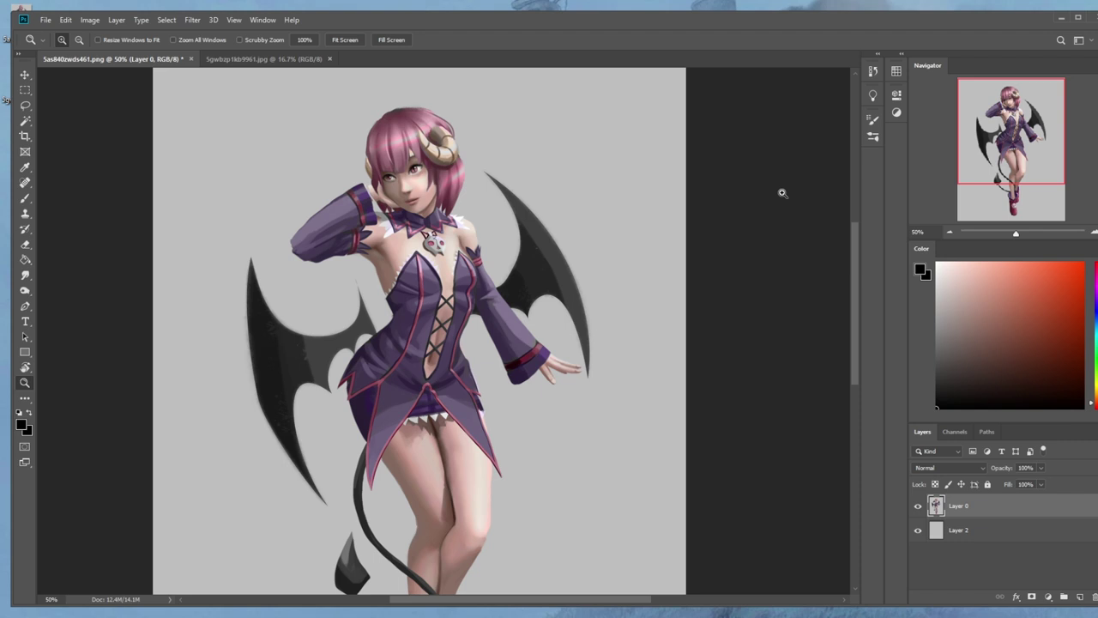
pyautogui.moveTo(782, 193); pyautogui.dragTo(758, 321)
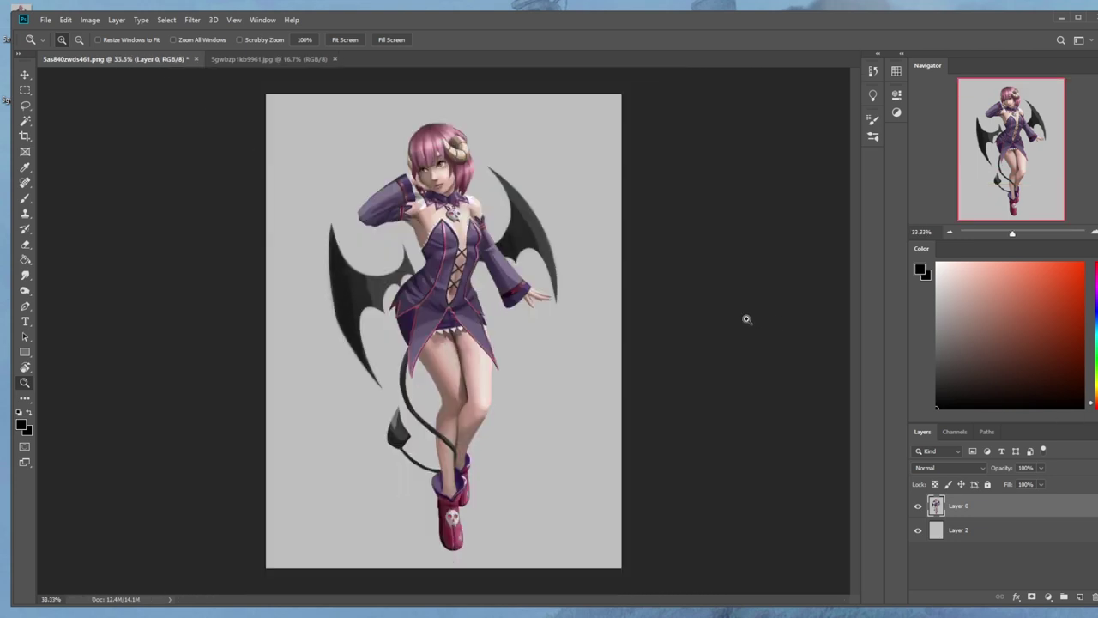
# With the Brush active, sample several skin and dress colours from the figure.
pyautogui.press('b')
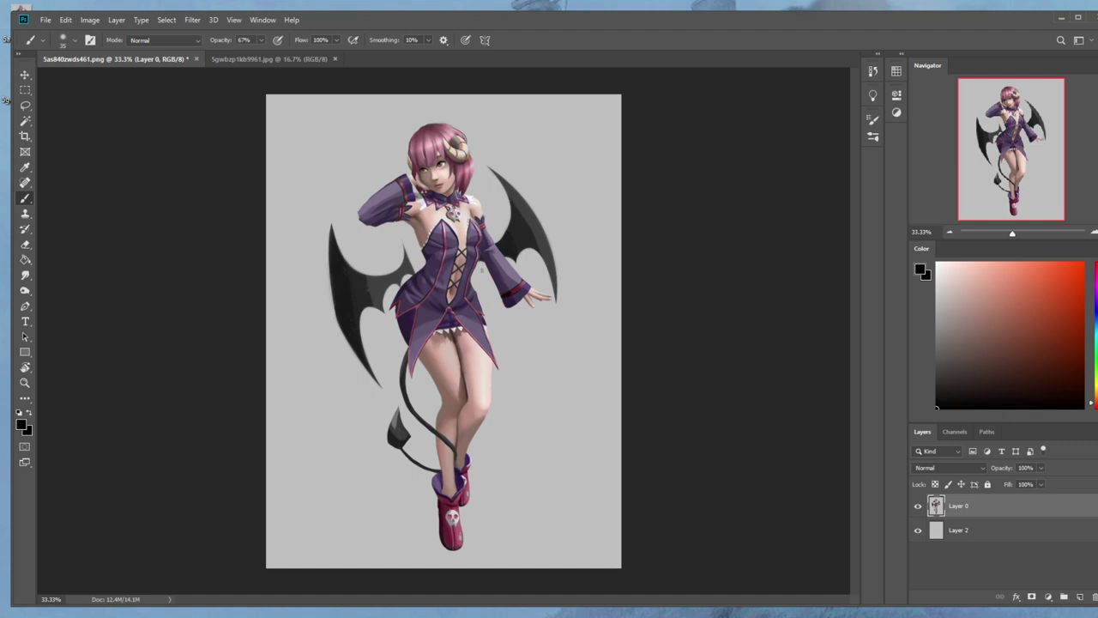
pyautogui.keyDown('alt'); pyautogui.click(463, 289); pyautogui.keyUp('alt')
pyautogui.keyDown('alt'); pyautogui.click(455, 312); pyautogui.keyUp('alt')
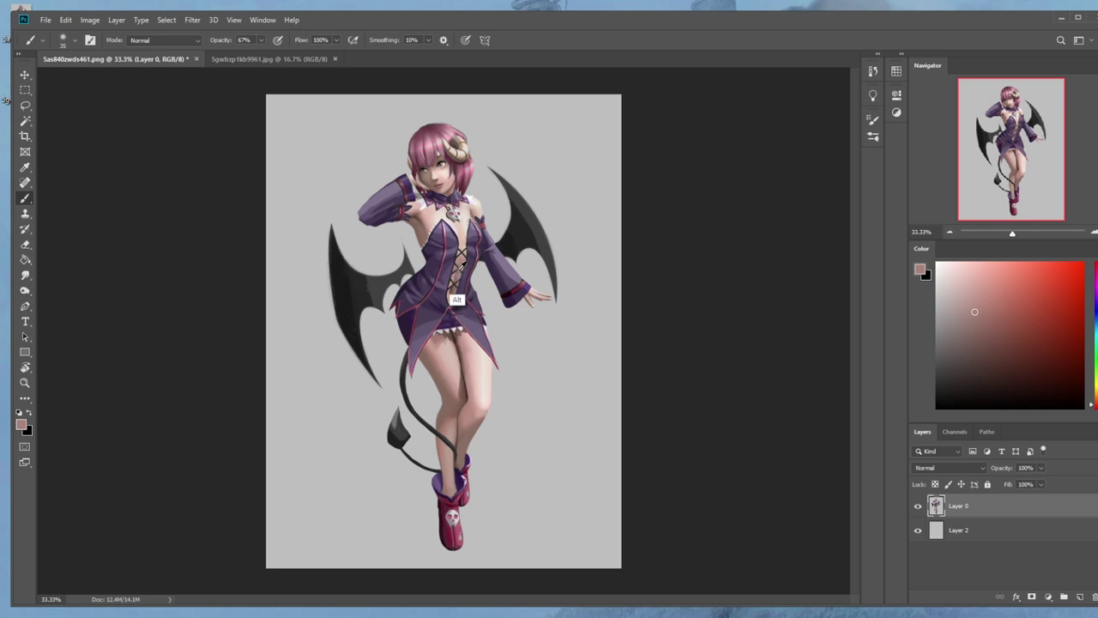
pyautogui.moveTo(459, 267)
pyautogui.mouseDown()
pyautogui.moveTo(454, 280)
pyautogui.moveTo(446, 248)
pyautogui.moveTo(429, 306)
pyautogui.mouseUp()
pyautogui.keyDown('alt'); pyautogui.click(456, 307); pyautogui.keyUp('alt')
pyautogui.keyDown('alt'); pyautogui.click(462, 258); pyautogui.keyUp('alt')
pyautogui.keyDown('alt'); pyautogui.click(456, 297); pyautogui.keyUp('alt')
pyautogui.keyDown('alt'); pyautogui.click(455, 307); pyautogui.keyUp('alt')
# Zoom to 109% on the dress, sample a colour, then fit the figure on screen.
pyautogui.press('z')
pyautogui.moveTo(441, 296); pyautogui.dragTo(552, 385)
pyautogui.moveTo(487, 243); pyautogui.dragTo(549, 242)
pyautogui.press('b')
pyautogui.keyDown('alt'); pyautogui.click(387, 386); pyautogui.keyUp('alt')
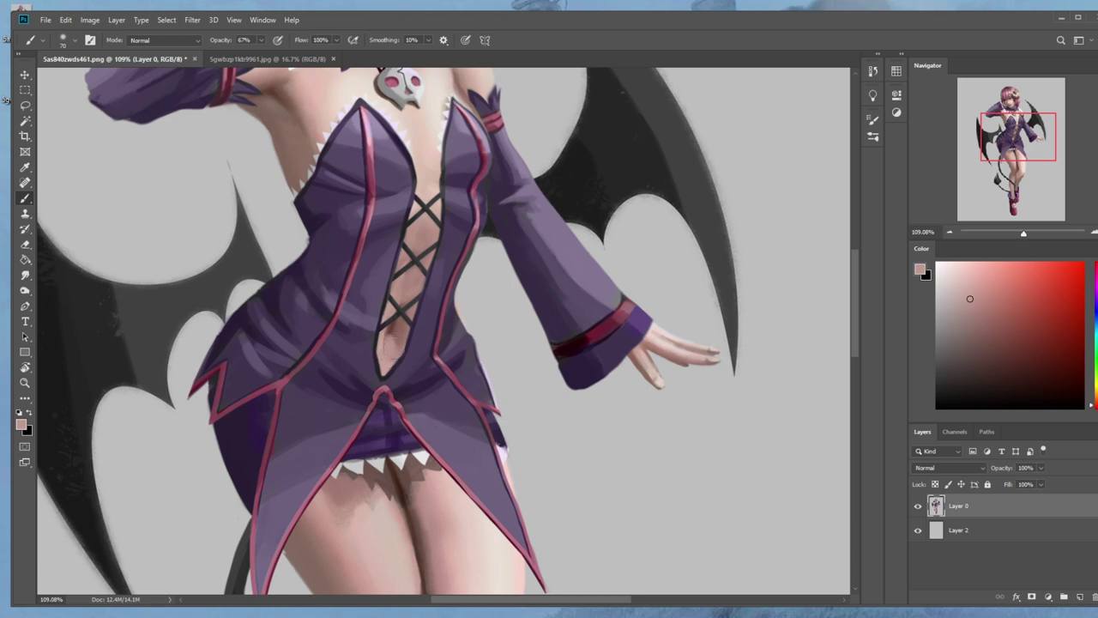
pyautogui.press(']')
pyautogui.press(']')
pyautogui.press(']')
pyautogui.press(']')
pyautogui.hotkey('ctrl', 'z')
pyautogui.hotkey('ctrl', '0')
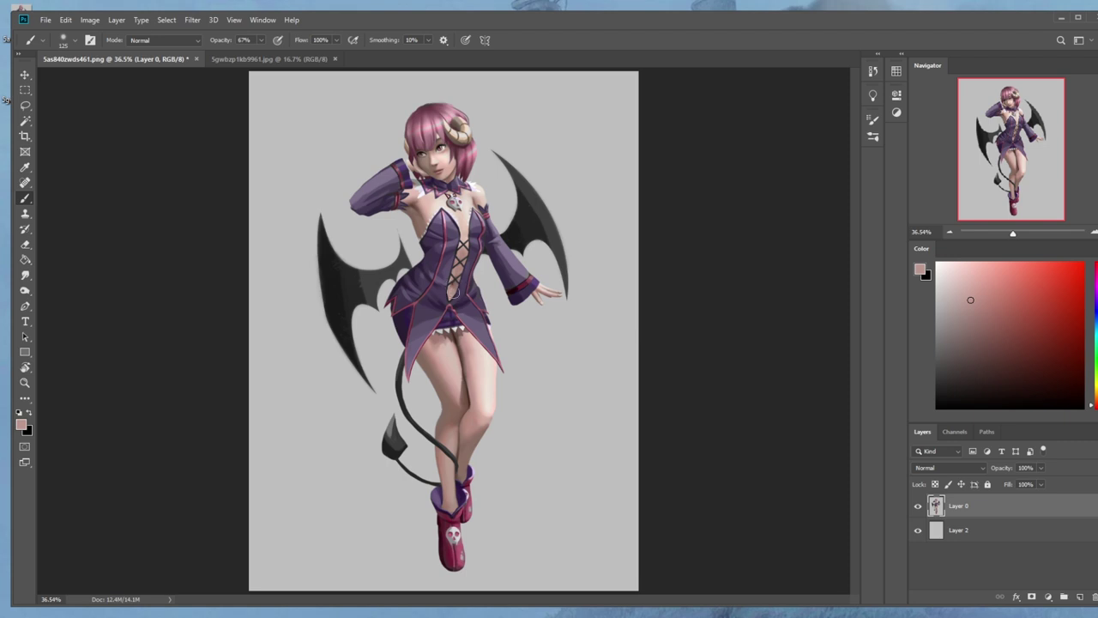
# Shrink the brush to 50, pick a light skin pink, and set opacity to 100%.
pyautogui.press('alt')
pyautogui.keyDown('alt'); pyautogui.click(456, 272); pyautogui.keyUp('alt')
pyautogui.press('[')
pyautogui.press('[')
pyautogui.press('[')
pyautogui.press('[')
pyautogui.press('[')
pyautogui.press('[')
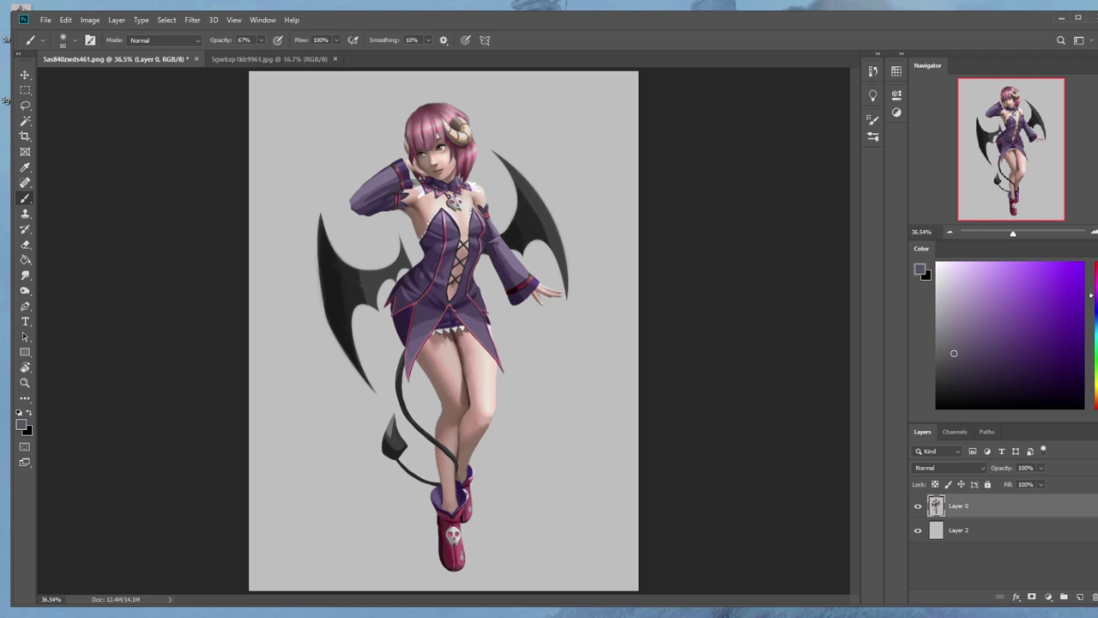
pyautogui.keyDown('alt'); pyautogui.click(457, 303); pyautogui.keyUp('alt')
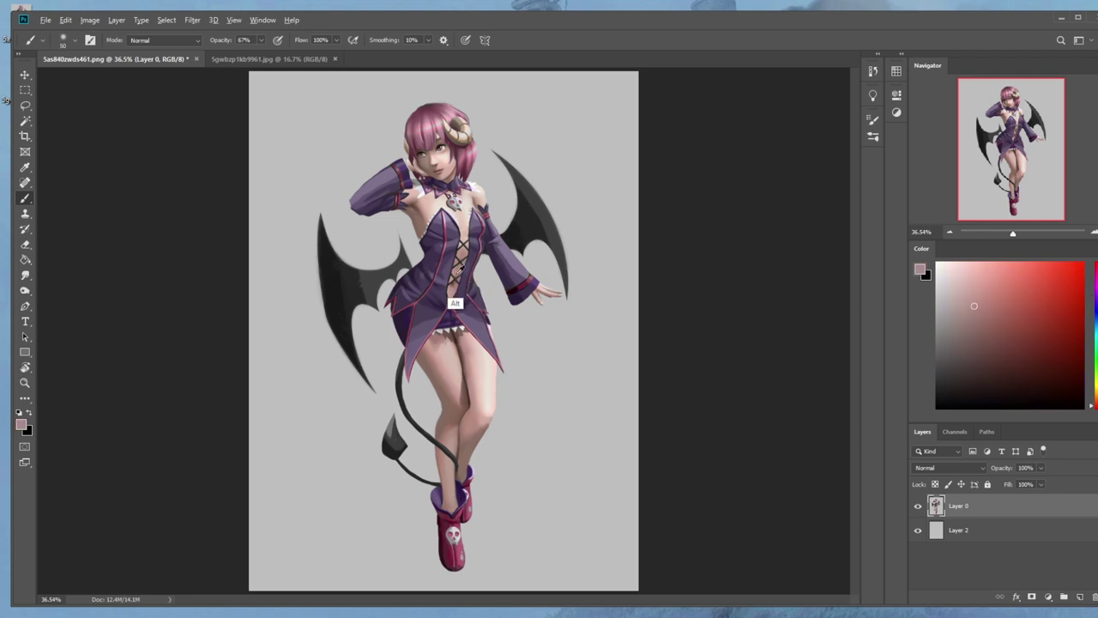
pyautogui.keyDown('alt'); pyautogui.click(463, 303); pyautogui.keyUp('alt')
pyautogui.keyDown('alt'); pyautogui.click(469, 235); pyautogui.keyUp('alt')
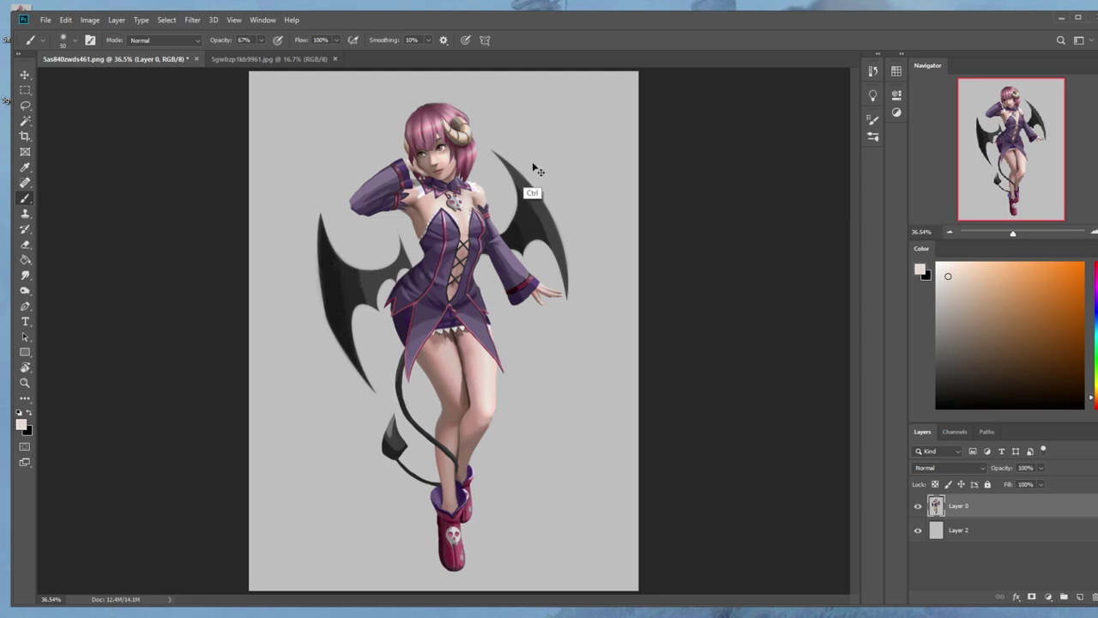
pyautogui.click(261, 40)
pyautogui.moveTo(262, 53); pyautogui.dragTo(278, 53)
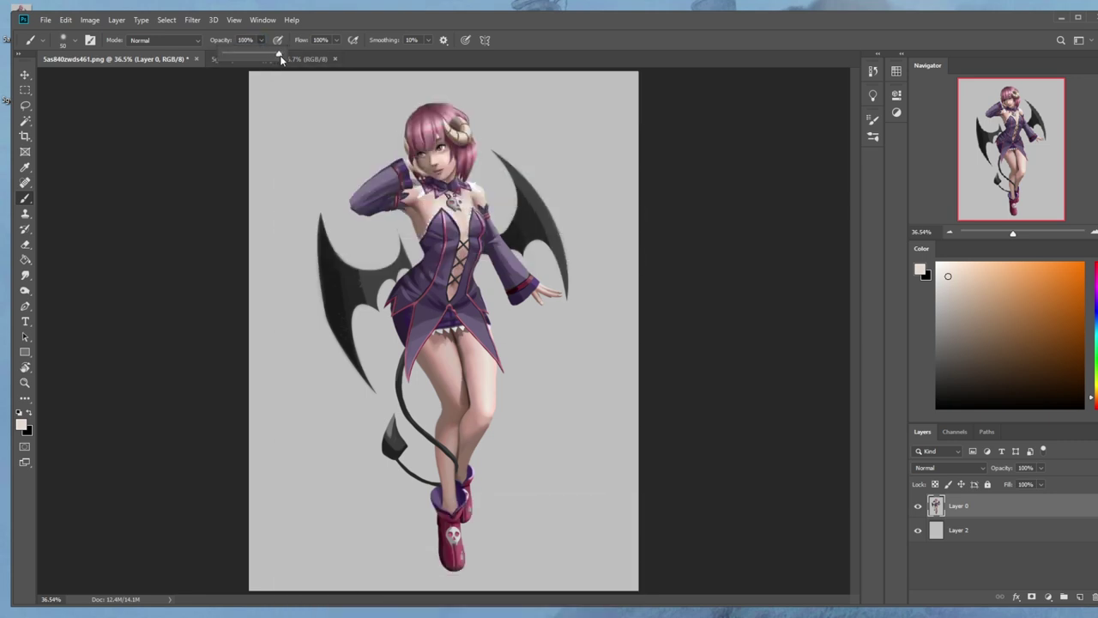
pyautogui.scroll(5, 391, 128)
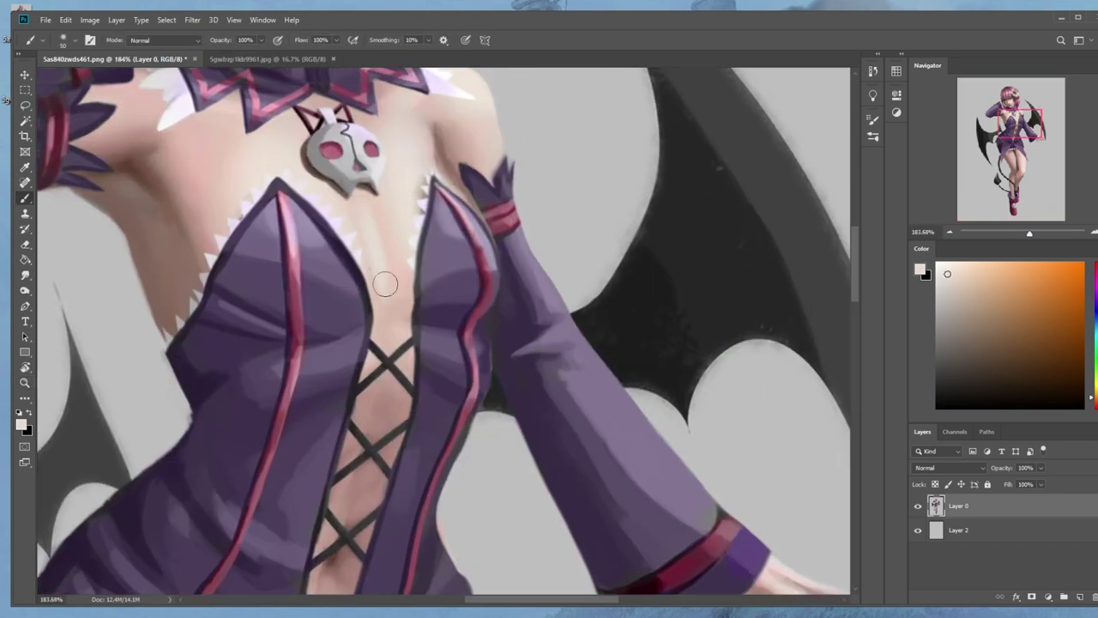
# Paint pale skin over the cleavage, then switch to a smaller Smudge brush.
pyautogui.moveTo(385, 296)
pyautogui.mouseDown()
pyautogui.moveTo(373, 255)
pyautogui.moveTo(380, 299)
pyautogui.moveTo(397, 314)
pyautogui.moveTo(388, 290)
pyautogui.mouseUp()
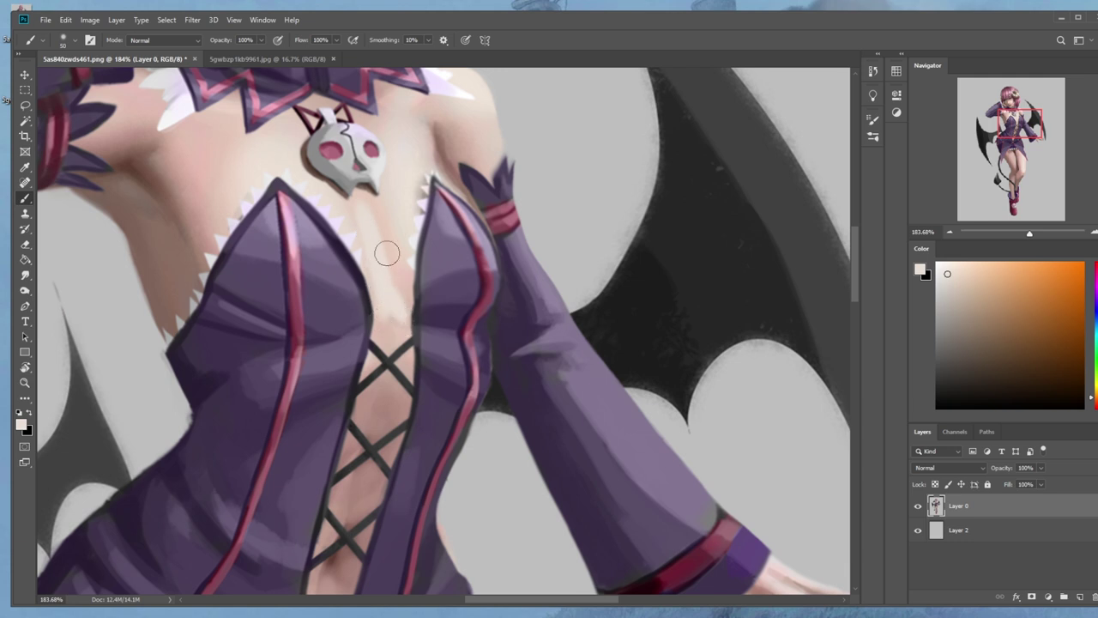
pyautogui.keyDown('alt'); pyautogui.click(398, 288); pyautogui.keyUp('alt')
pyautogui.click(25, 274)
pyautogui.press('[')
pyautogui.press('[')
pyautogui.press('[')
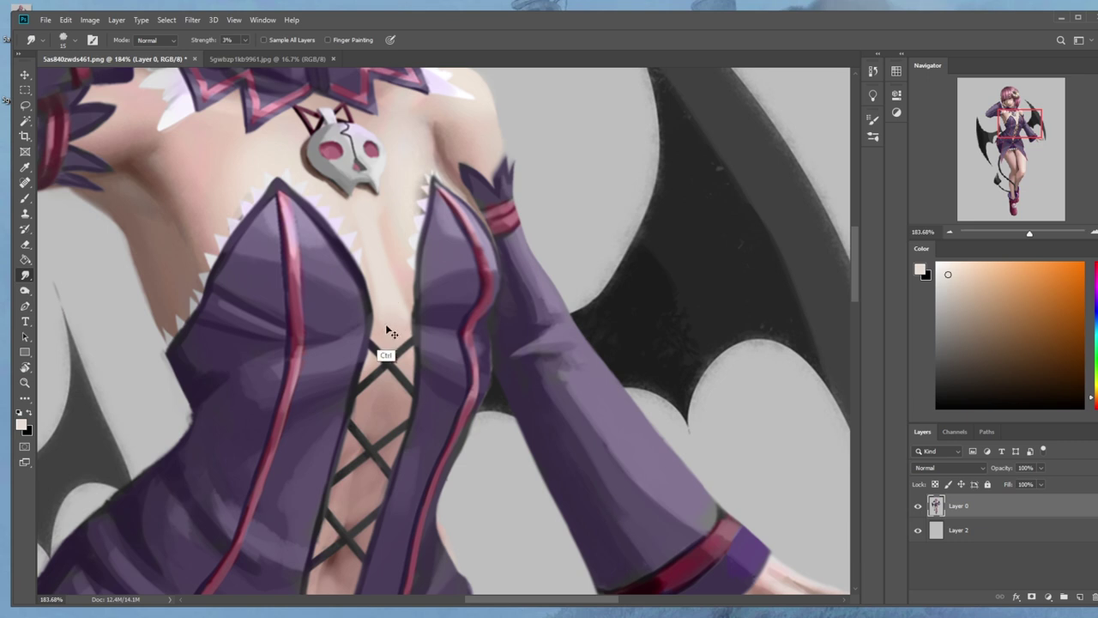
pyautogui.hotkey('ctrl', '0')
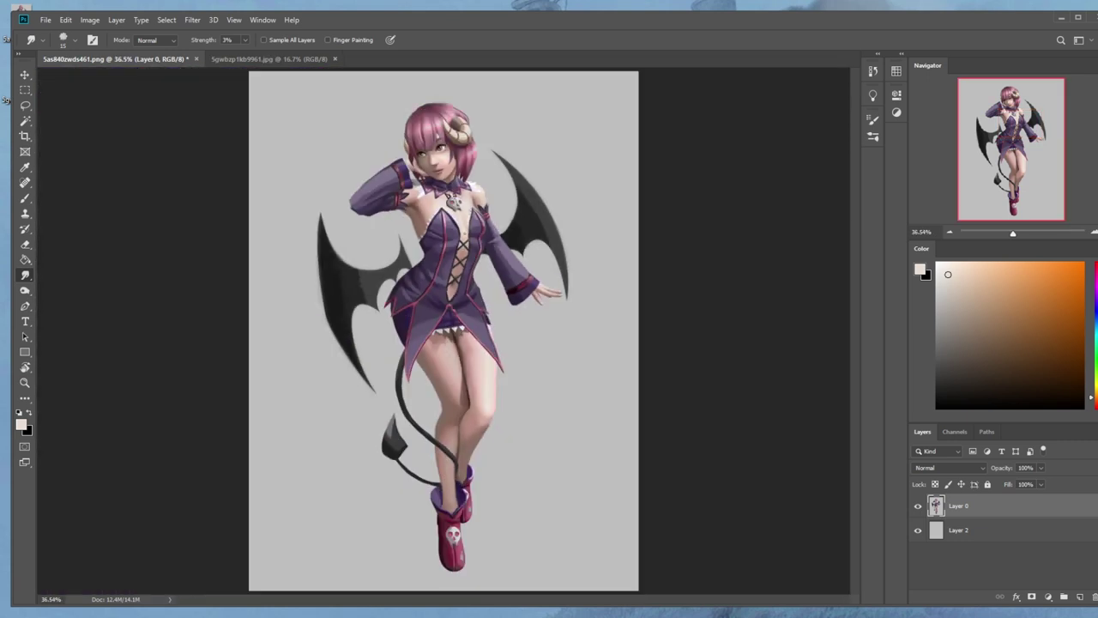
# Sample a muted pinkish brown and adjust brush opacity to 59%, then 88%.
pyautogui.press('b')
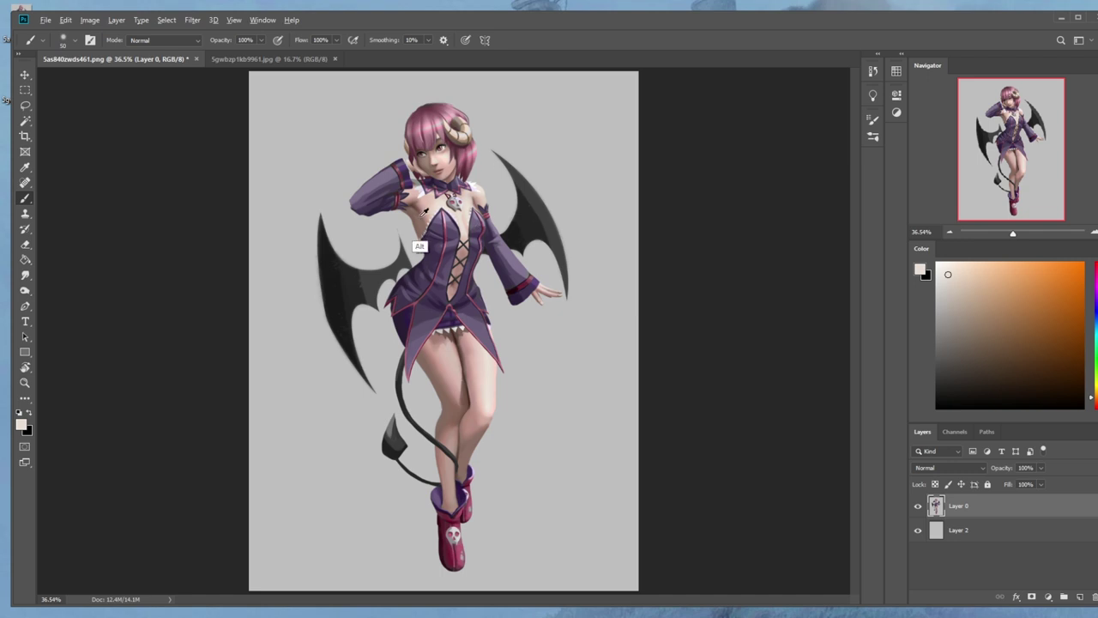
pyautogui.keyDown('alt'); pyautogui.click(414, 215); pyautogui.keyUp('alt')
pyautogui.click(260, 40)
pyautogui.moveTo(265, 52); pyautogui.dragTo(241, 51)
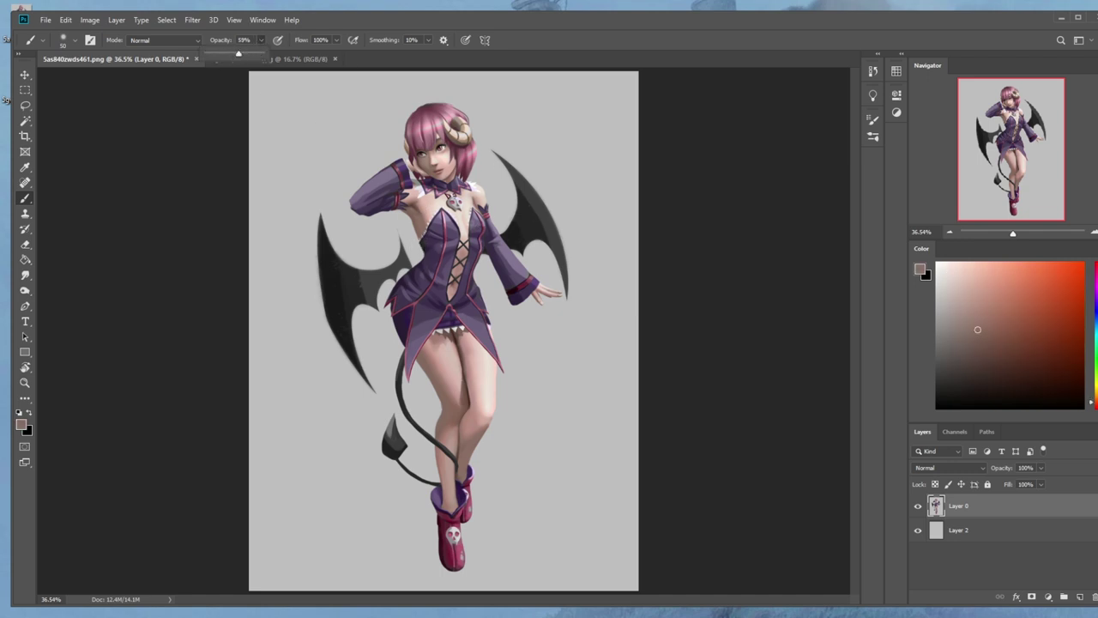
pyautogui.press('Return')
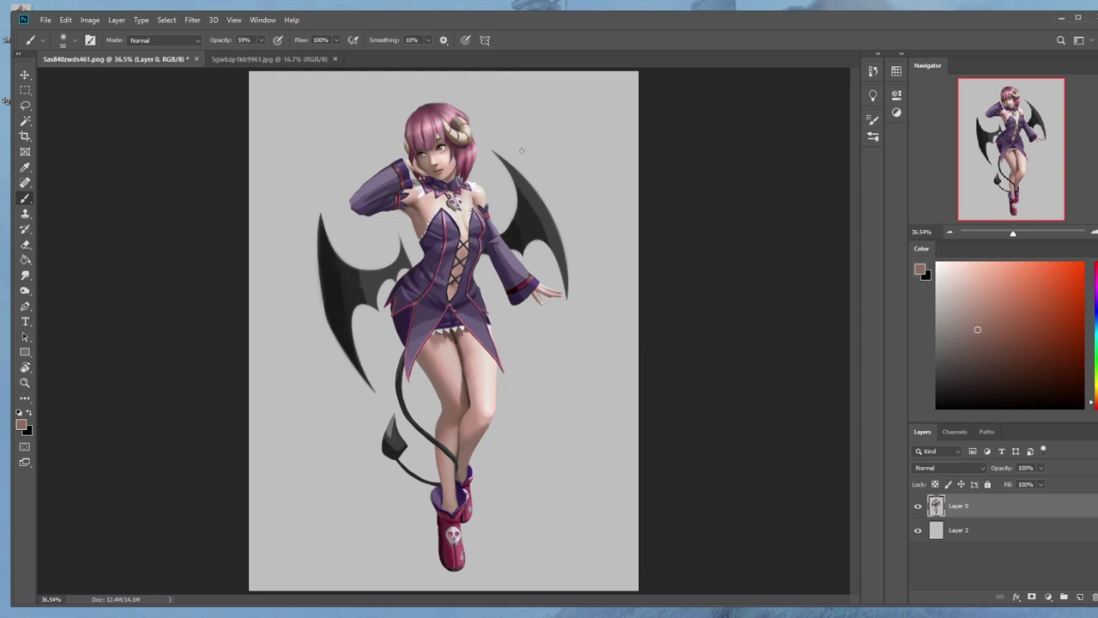
pyautogui.click(260, 39)
pyautogui.moveTo(260, 53); pyautogui.dragTo(277, 53)
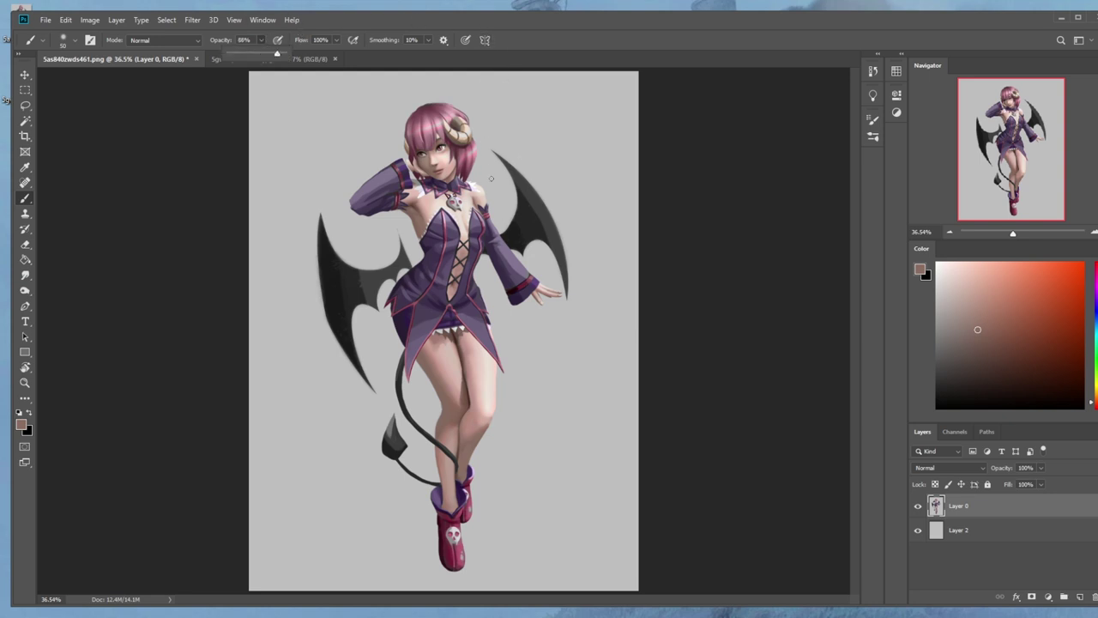
pyautogui.press('Return')
# Sample a light skin pink from the chest, set opacity to 24% and brush size 175.
pyautogui.keyDown('alt'); pyautogui.click(474, 201); pyautogui.keyUp('alt')
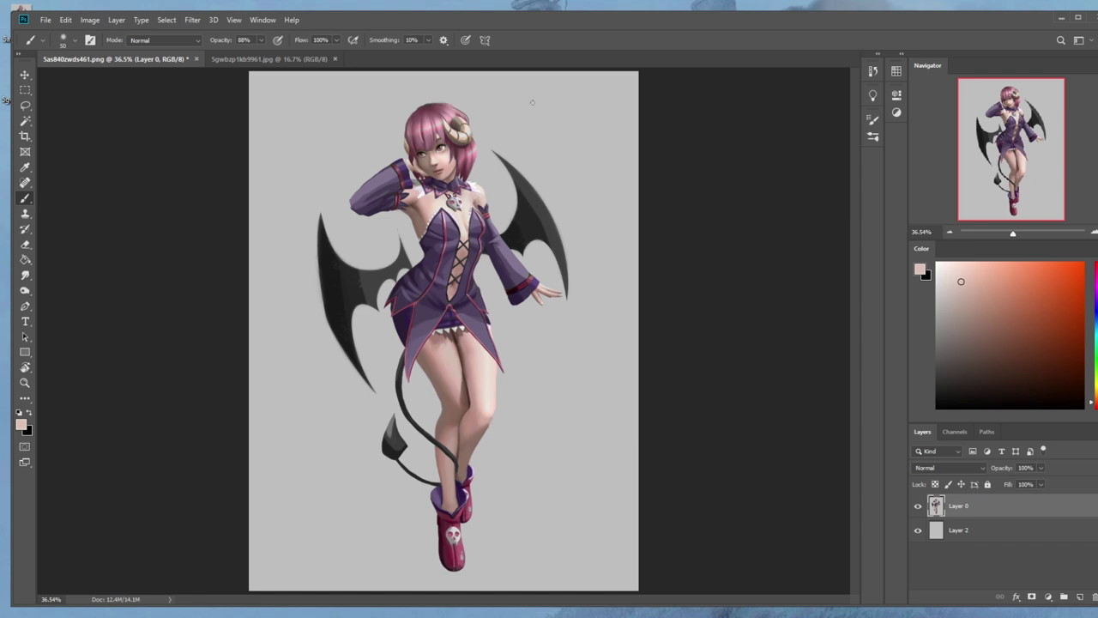
pyautogui.keyDown('alt'); pyautogui.click(480, 192); pyautogui.keyUp('alt')
pyautogui.keyDown('alt'); pyautogui.click(472, 226); pyautogui.keyUp('alt')
pyautogui.keyDown('alt'); pyautogui.click(483, 194); pyautogui.keyUp('alt')
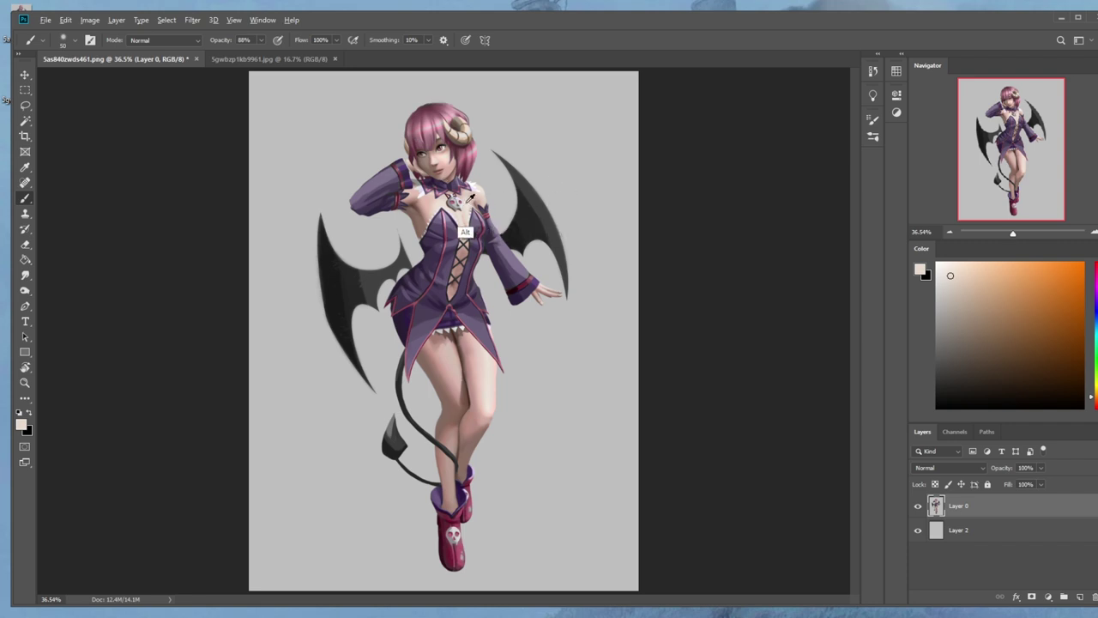
pyautogui.keyDown('alt'); pyautogui.click(442, 195); pyautogui.keyUp('alt')
pyautogui.click(260, 40)
pyautogui.moveTo(268, 57); pyautogui.dragTo(226, 57)
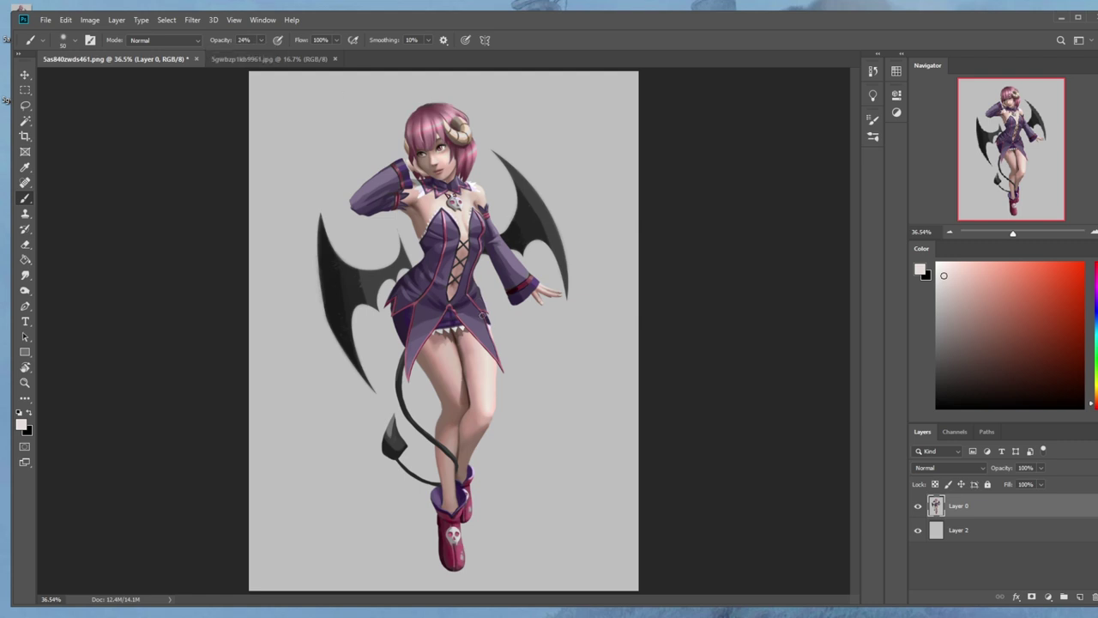
pyautogui.press(']')
pyautogui.press(']')
pyautogui.press(']')
pyautogui.press(']')
# Lasso the skirt and left thigh area and copy it to a new layer.
pyautogui.press('l')
pyautogui.moveTo(456, 310)
pyautogui.mouseDown()
pyautogui.moveTo(399, 310)
pyautogui.moveTo(442, 364)
pyautogui.moveTo(456, 315)
pyautogui.mouseUp()
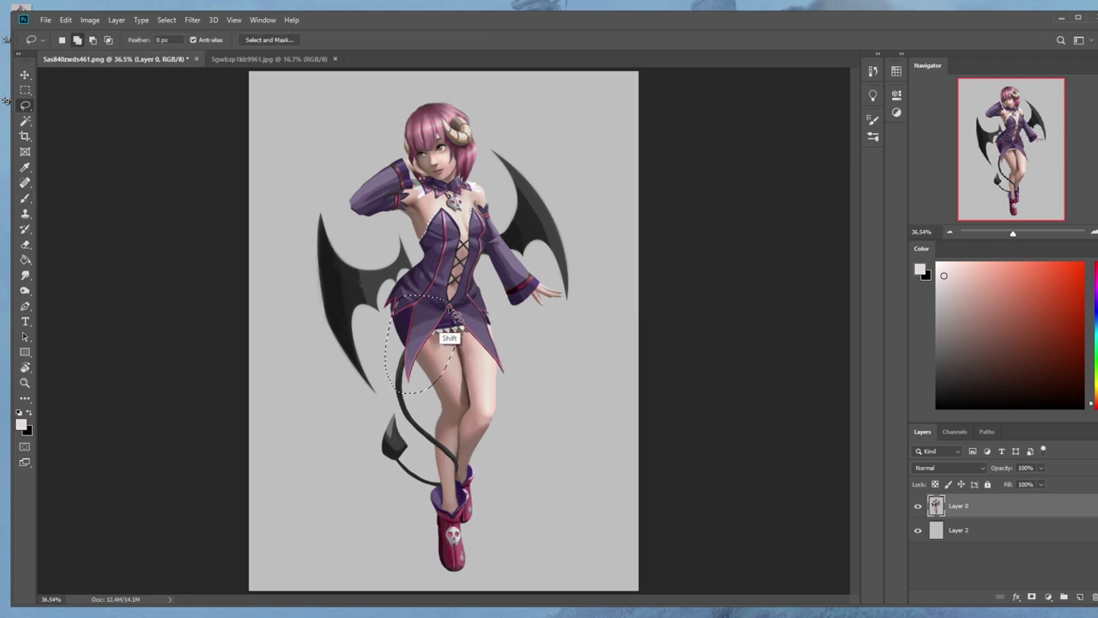
pyautogui.hotkey('ctrl', 'j')
# Distort the copied skirt piece's corners, commit, and erase its excess around the upper legs.
pyautogui.press('v')
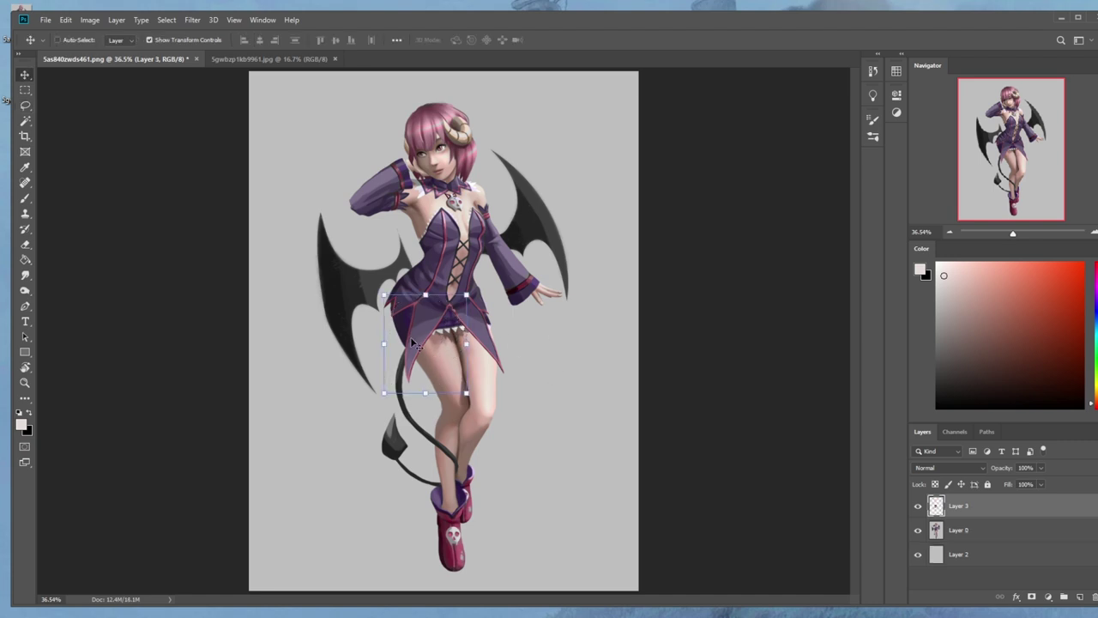
pyautogui.moveTo(396, 395)
pyautogui.mouseDown()
pyautogui.moveTo(375, 374)
pyautogui.moveTo(386, 416)
pyautogui.moveTo(385, 395)
pyautogui.mouseUp()
pyautogui.moveTo(436, 337); pyautogui.dragTo(444, 339)
pyautogui.moveTo(467, 292); pyautogui.dragTo(460, 315)
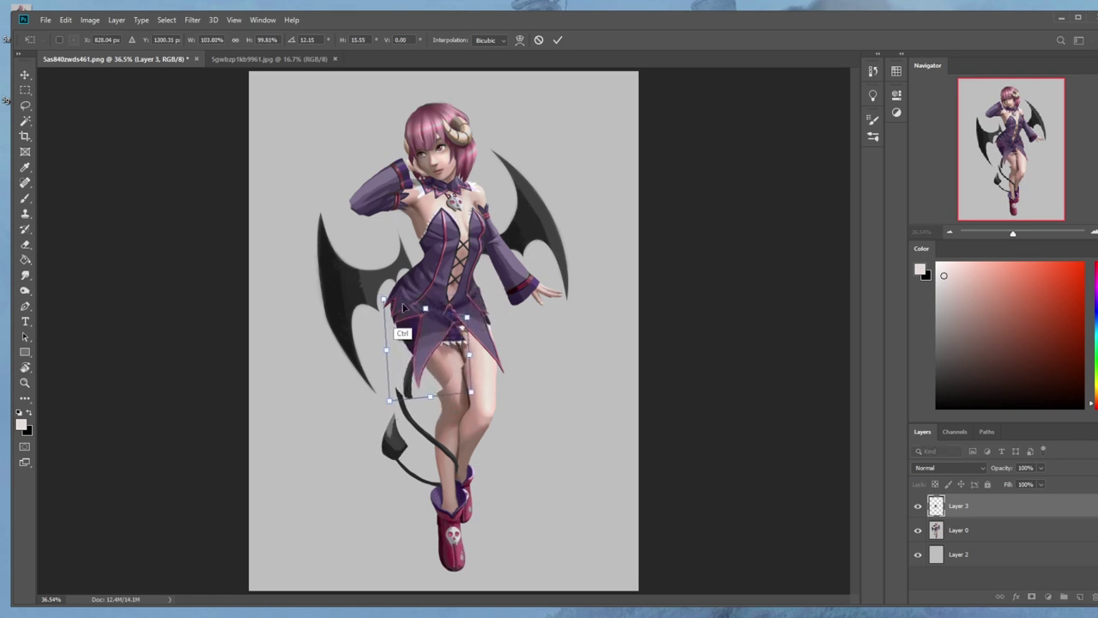
pyautogui.moveTo(382, 298); pyautogui.dragTo(382, 284)
pyautogui.moveTo(388, 400); pyautogui.dragTo(363, 403)
pyautogui.moveTo(446, 321); pyautogui.dragTo(446, 308)
pyautogui.click(559, 39)
pyautogui.press('e')
pyautogui.moveTo(444, 368)
pyautogui.mouseDown()
pyautogui.moveTo(432, 333)
pyautogui.moveTo(444, 321)
pyautogui.moveTo(457, 336)
pyautogui.moveTo(462, 326)
pyautogui.mouseUp()
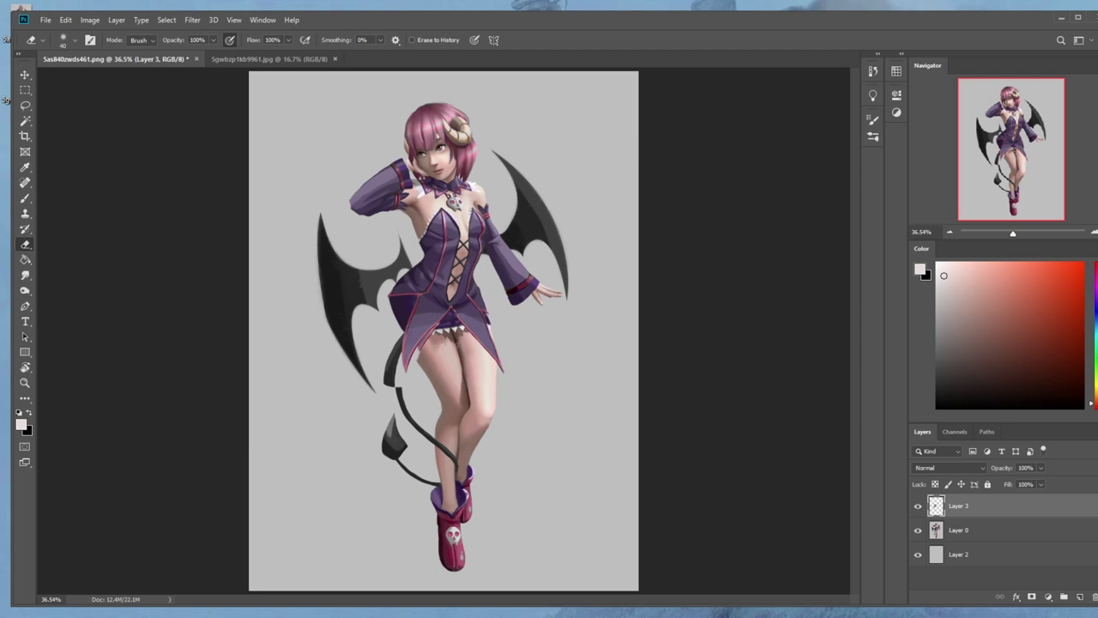
# Erase the skirt copy to reveal the tail, toggling Layer 3 to compare.
pyautogui.click(918, 506)
pyautogui.click(917, 506)
pyautogui.moveTo(397, 391)
pyautogui.mouseDown()
pyautogui.moveTo(389, 365)
pyautogui.moveTo(387, 377)
pyautogui.moveTo(400, 337)
pyautogui.mouseUp()
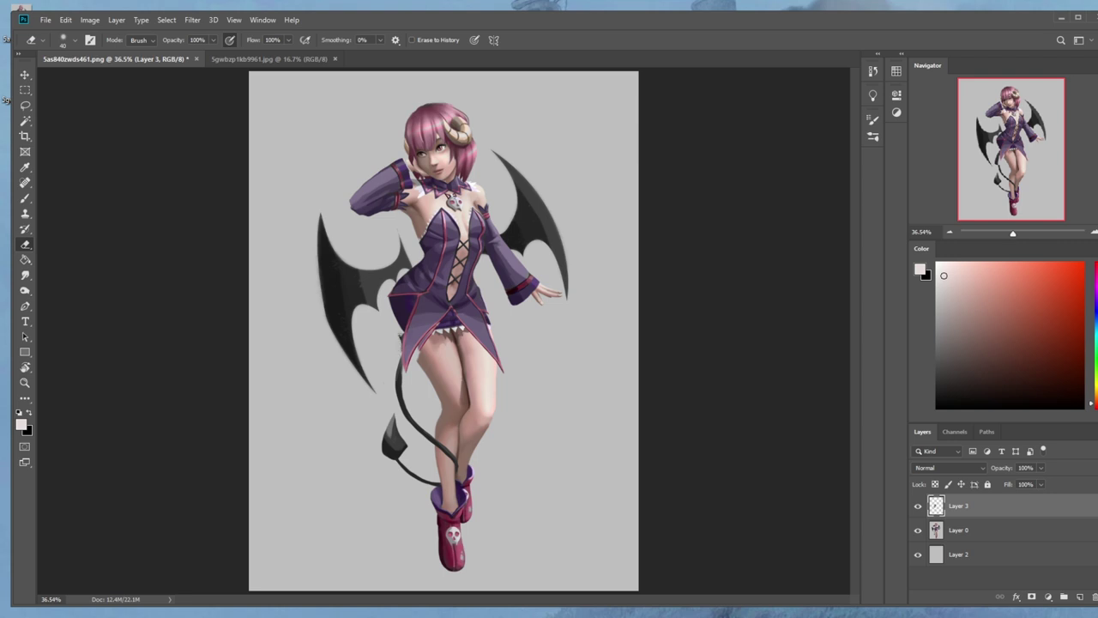
pyautogui.click(917, 505)
pyautogui.click(917, 505)
# Erase grey wing shading to reveal the purple skirt, then sample thigh skin tone.
pyautogui.rightClick(520, 221)
pyautogui.moveTo(392, 271); pyautogui.dragTo(397, 320)
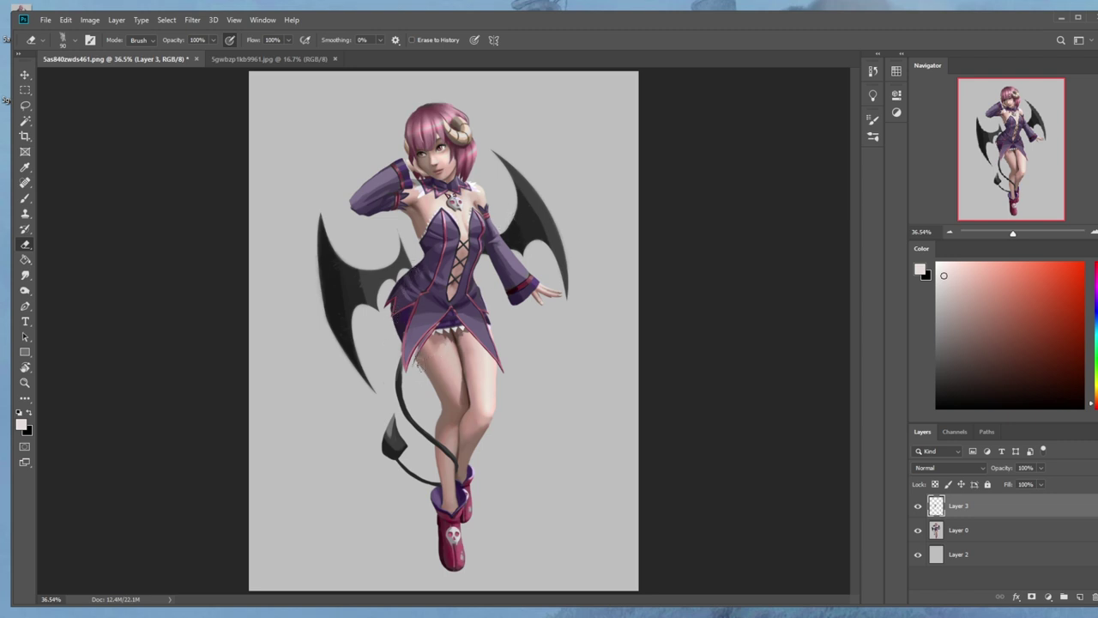
pyautogui.press('b')
pyautogui.keyDown('alt'); pyautogui.click(423, 389); pyautogui.keyUp('alt')
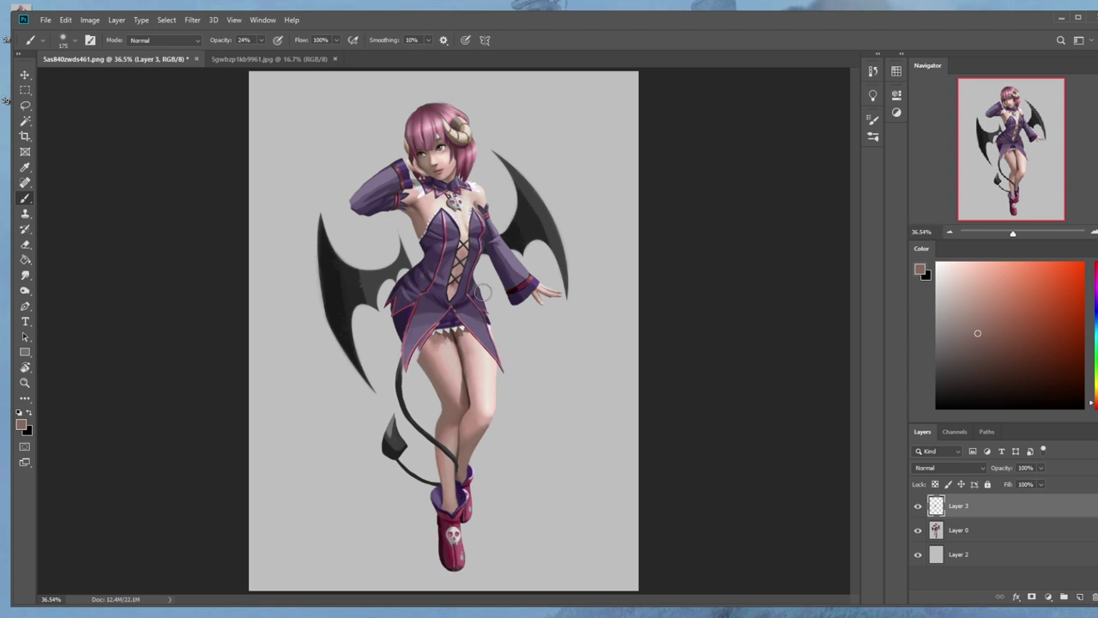
# Set brush opacity to 100% and size 70, and sample pinks from the canvas.
pyautogui.rightClick(483, 291)
pyautogui.click(725, 128)
pyautogui.click(260, 39)
pyautogui.moveTo(264, 45); pyautogui.dragTo(277, 54)
pyautogui.press('[')
pyautogui.keyDown('alt'); pyautogui.click(426, 346); pyautogui.keyUp('alt')
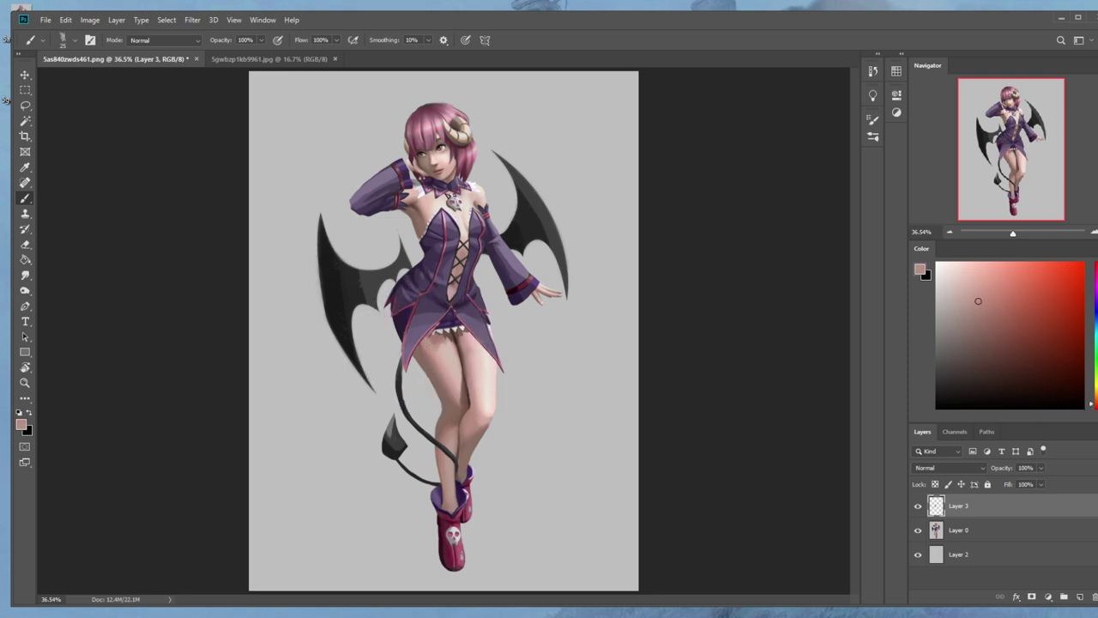
pyautogui.keyDown('alt'); pyautogui.click(436, 339); pyautogui.keyUp('alt')
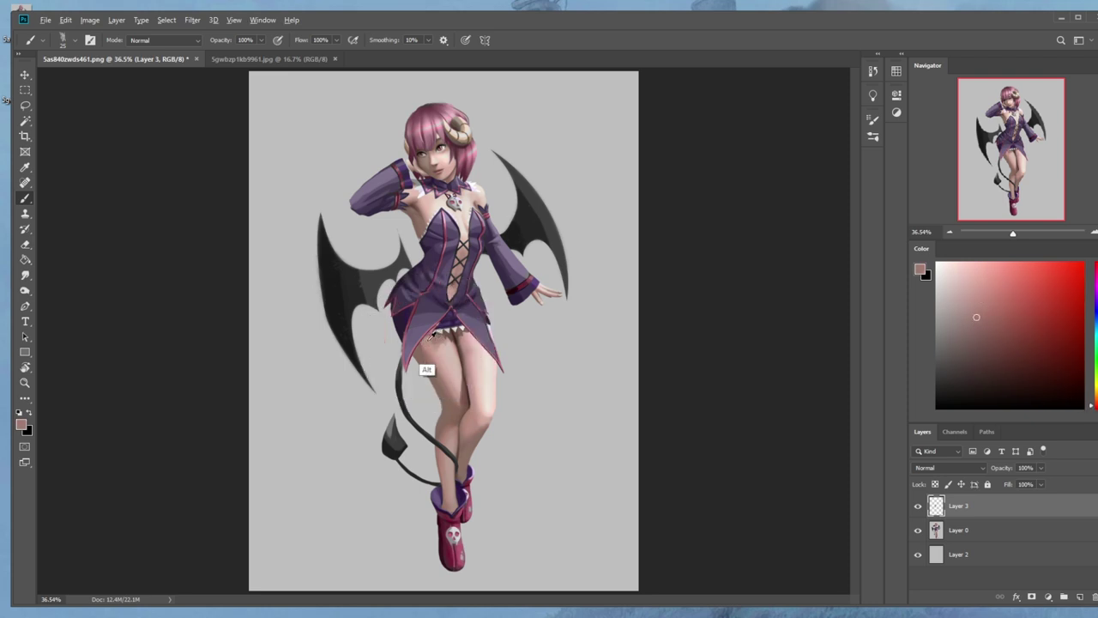
pyautogui.keyDown('alt'); pyautogui.click(427, 380); pyautogui.keyUp('alt')
# Set Smudge strength to 8% and merge Layer 3 down into Layer 0.
pyautogui.click(25, 275)
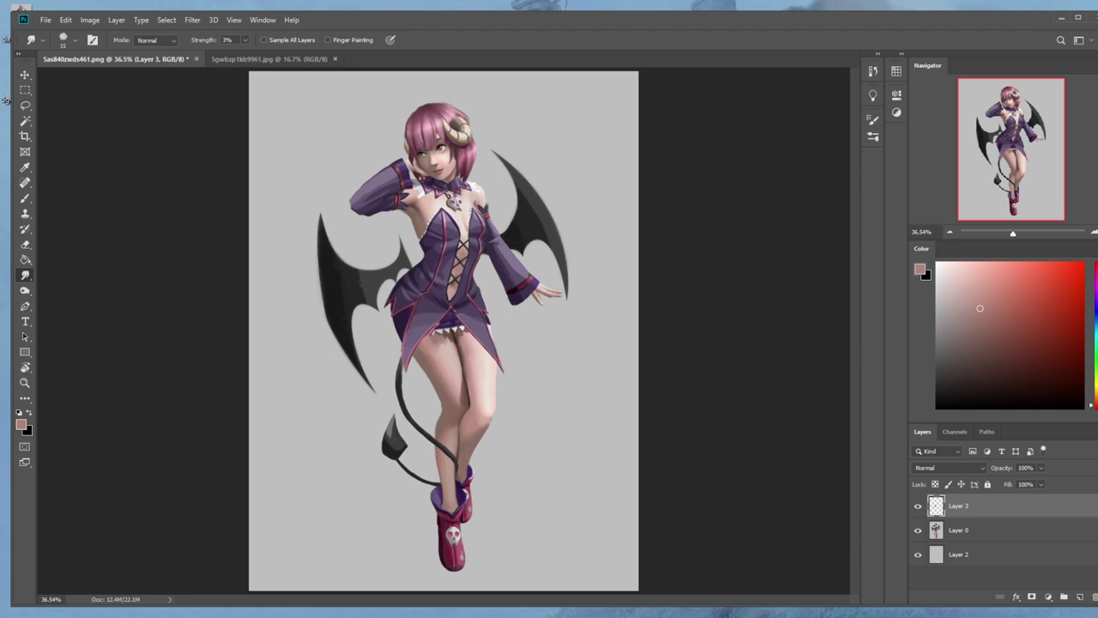
pyautogui.click(244, 40)
pyautogui.click(247, 54)
pyautogui.rightClick(965, 505)
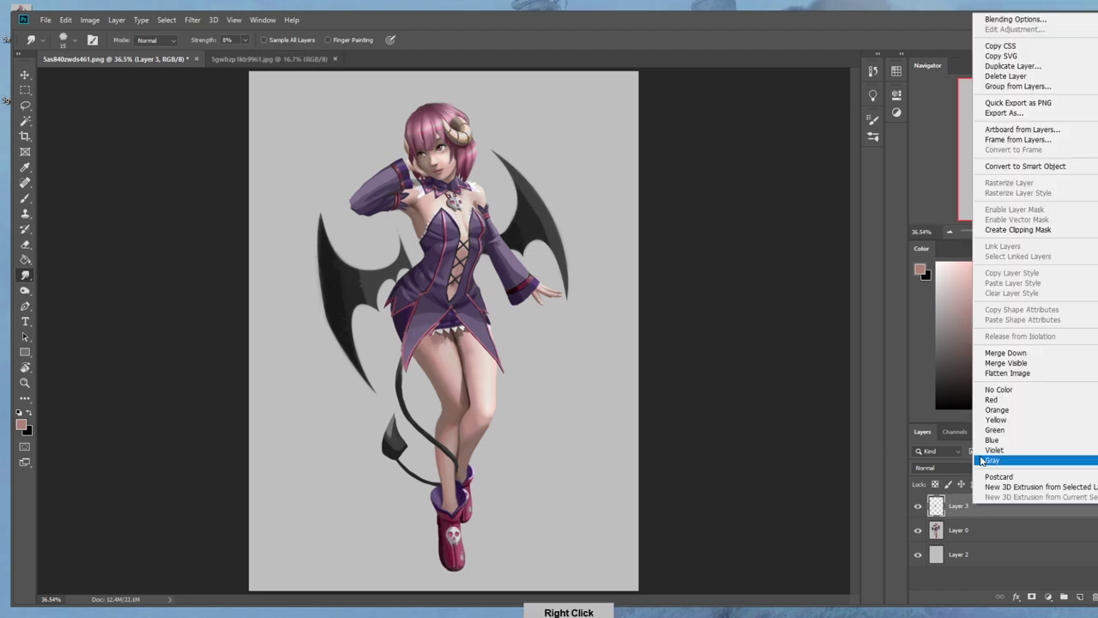
pyautogui.click(1008, 353)
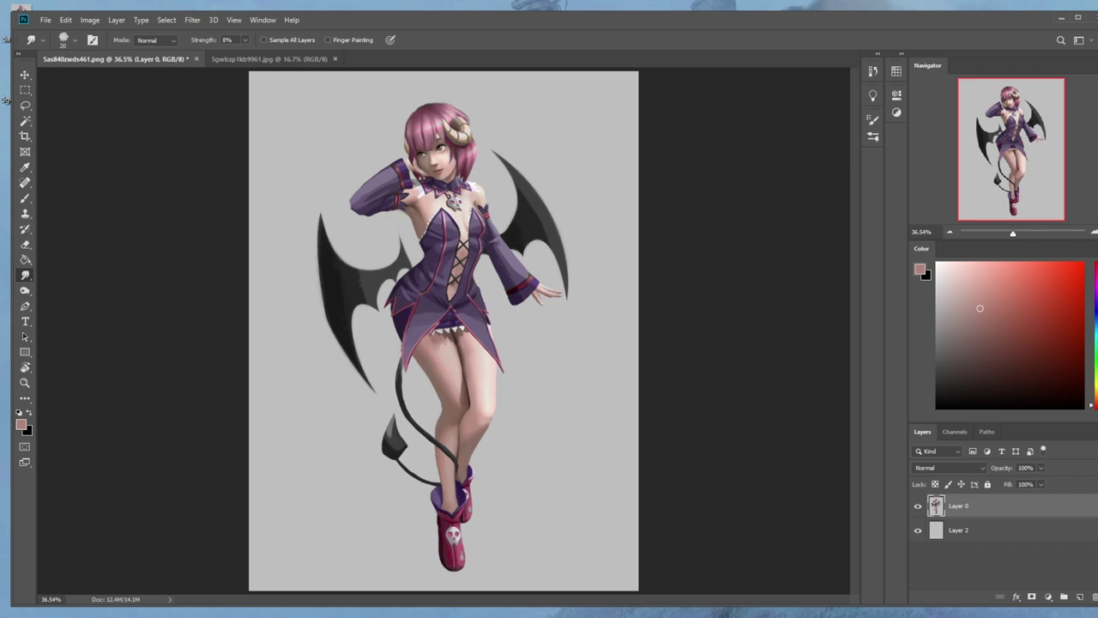
# Sample a pinkish skin tone and paint it over the white frill.
pyautogui.press('b')
pyautogui.keyDown('alt'); pyautogui.click(445, 326); pyautogui.keyUp('alt')
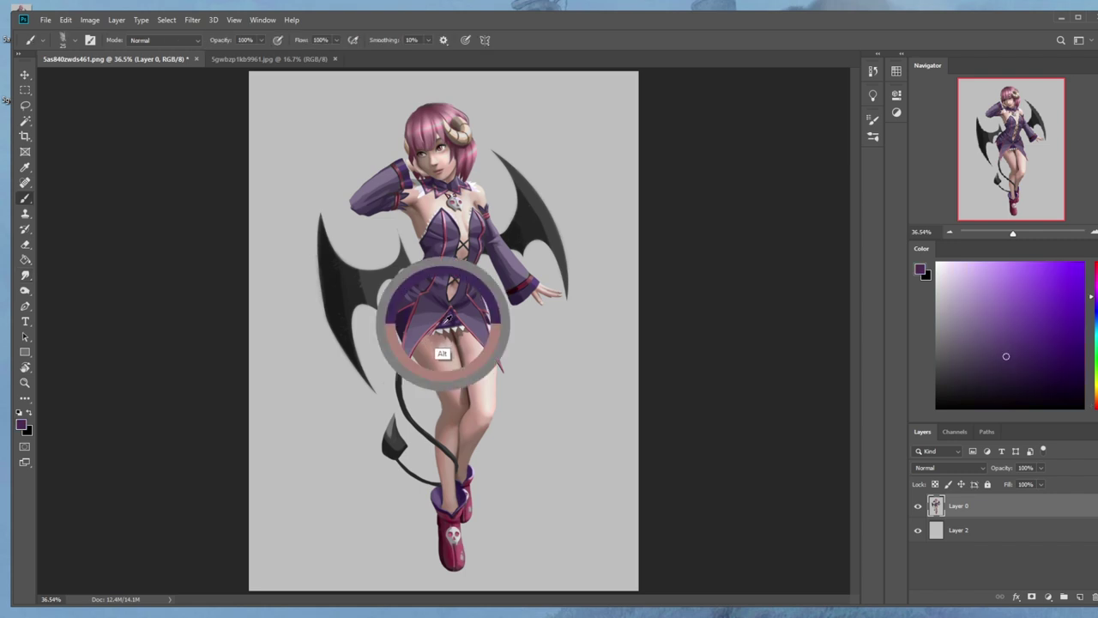
pyautogui.keyDown('alt'); pyautogui.click(442, 359); pyautogui.keyUp('alt')
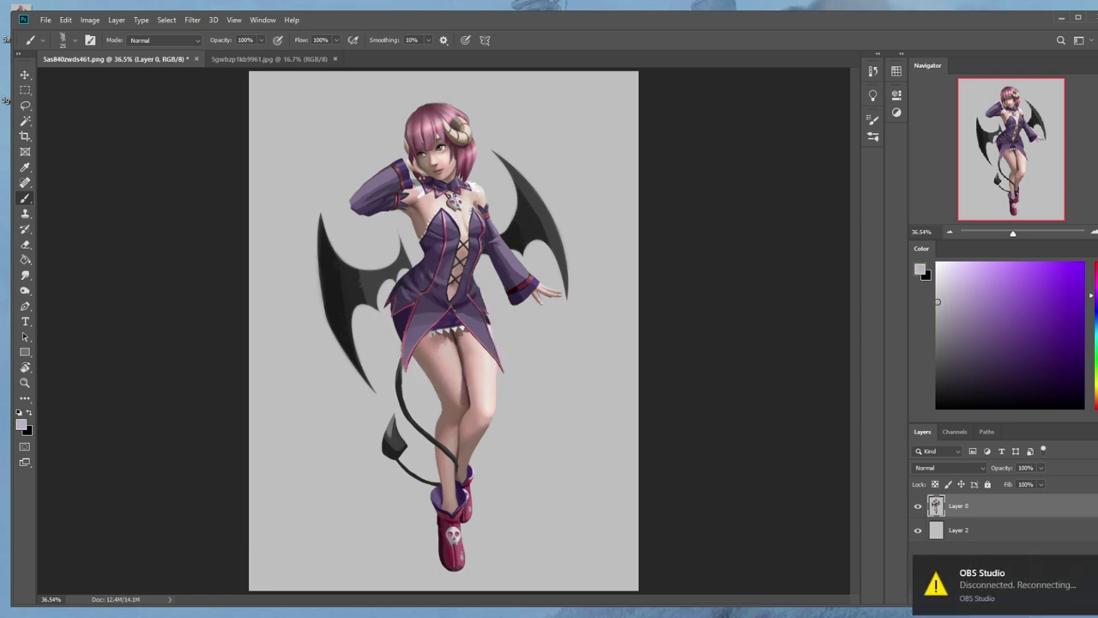
pyautogui.keyDown('alt'); pyautogui.click(435, 372); pyautogui.keyUp('alt')
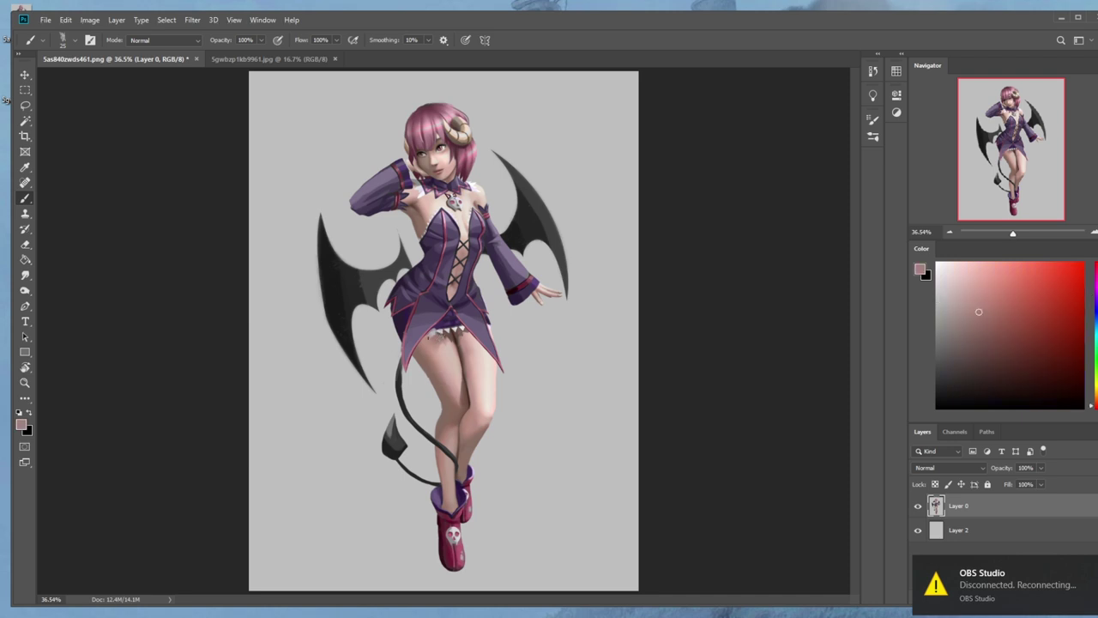
pyautogui.moveTo(440, 347); pyautogui.dragTo(446, 343)
pyautogui.keyDown('alt'); pyautogui.click(435, 341); pyautogui.keyUp('alt')
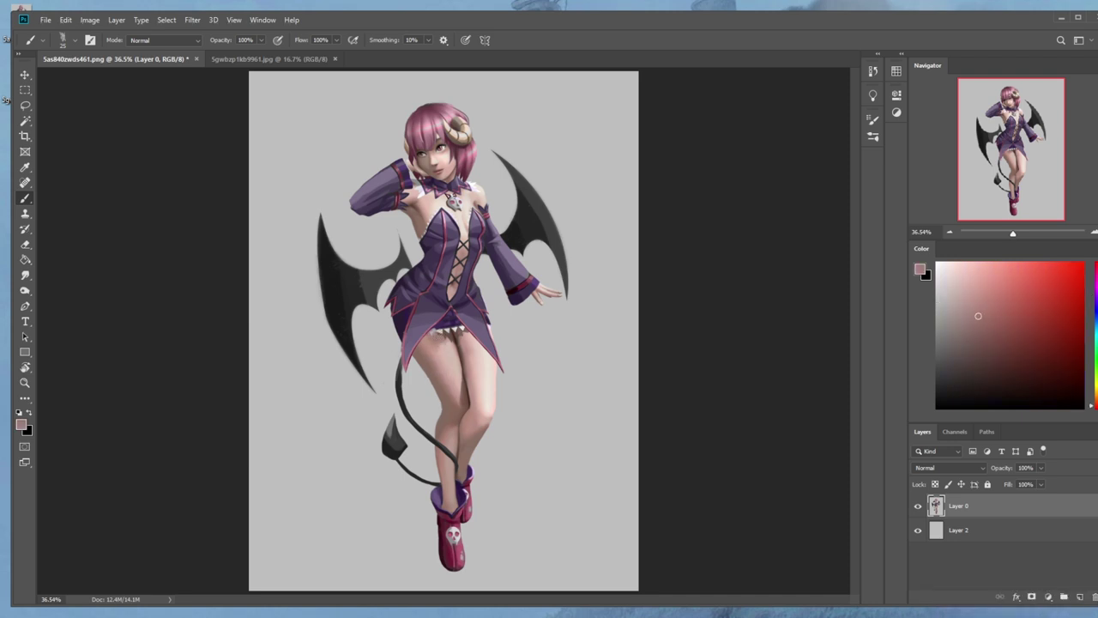
# With a size 10 brush, paint dark purple over the frill and white specks.
pyautogui.keyDown('alt'); pyautogui.click(441, 355); pyautogui.keyUp('alt')
pyautogui.press('[')
pyautogui.moveTo(437, 327); pyautogui.dragTo(444, 329)
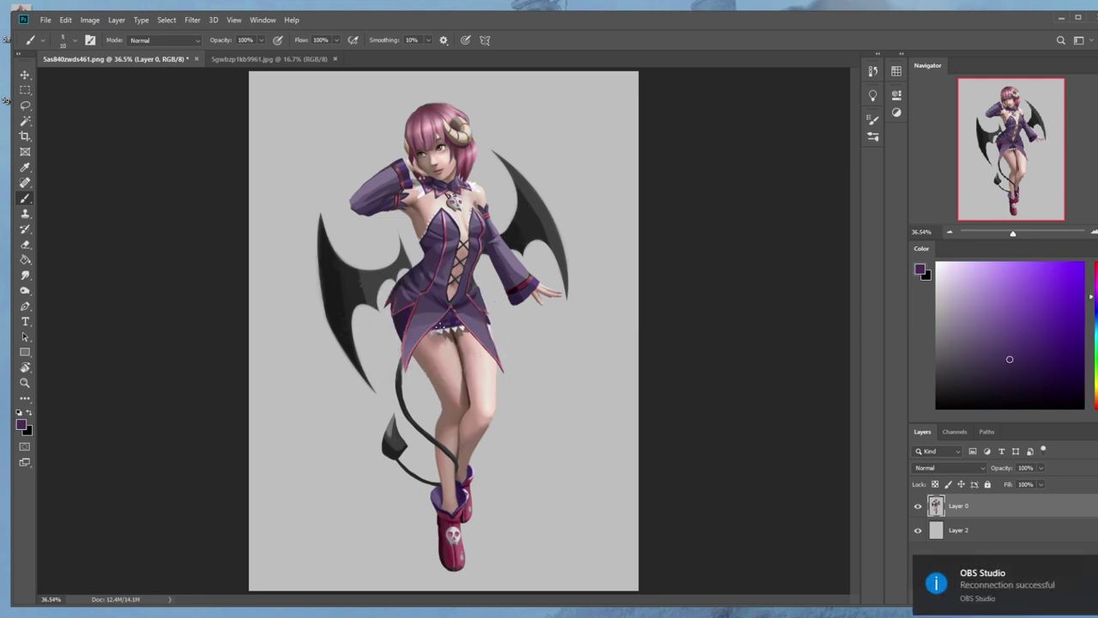
pyautogui.click(512, 297)
pyautogui.keyDown('alt'); pyautogui.click(401, 356); pyautogui.keyUp('alt')
pyautogui.keyDown('alt'); pyautogui.click(398, 375); pyautogui.keyUp('alt')
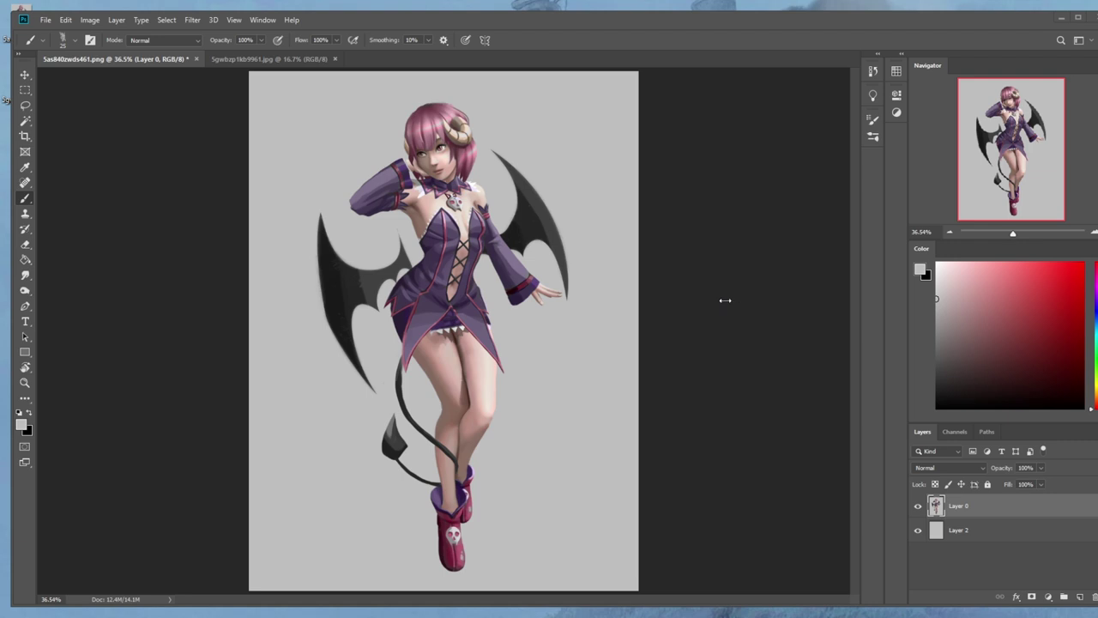
# Compare the artwork layer on and off and review earlier eraser and brush states in History.
pyautogui.click(917, 506)
pyautogui.click(917, 506)
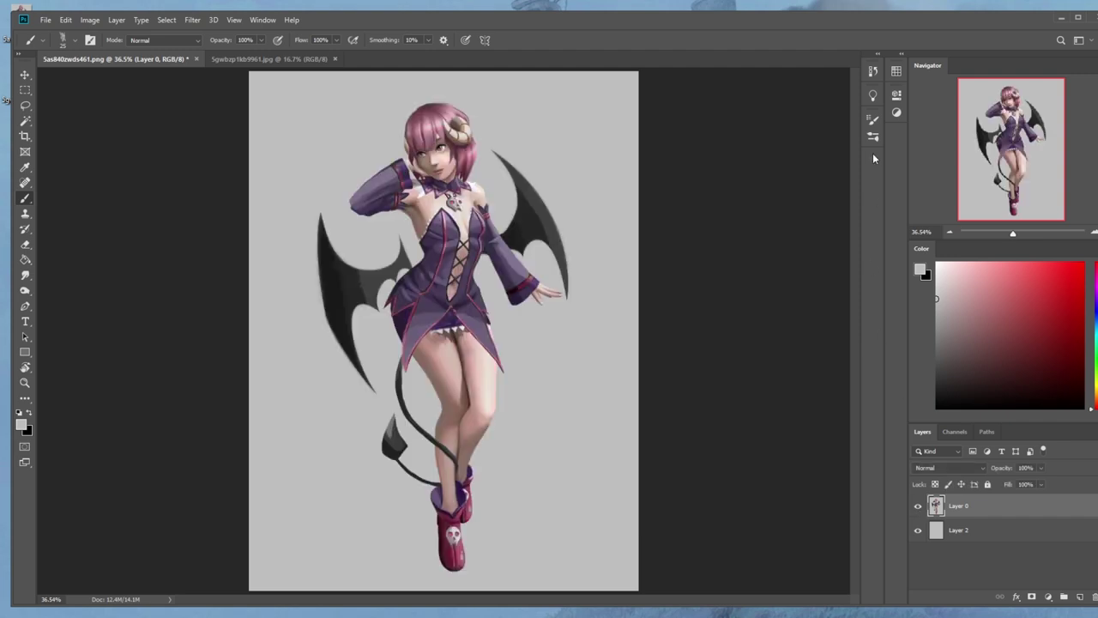
pyautogui.click(872, 76)
pyautogui.moveTo(858, 410)
pyautogui.mouseDown()
pyautogui.moveTo(857, 323)
pyautogui.moveTo(867, 408)
pyautogui.mouseUp()
pyautogui.click(800, 101)
pyautogui.click(820, 321)
pyautogui.click(782, 434)
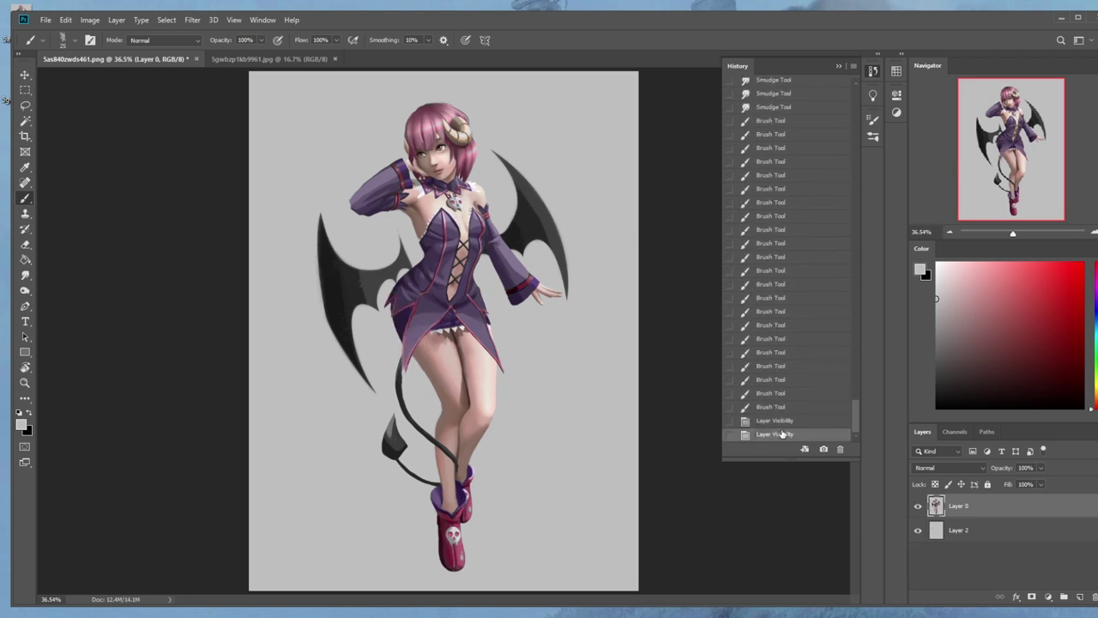
pyautogui.click(837, 66)
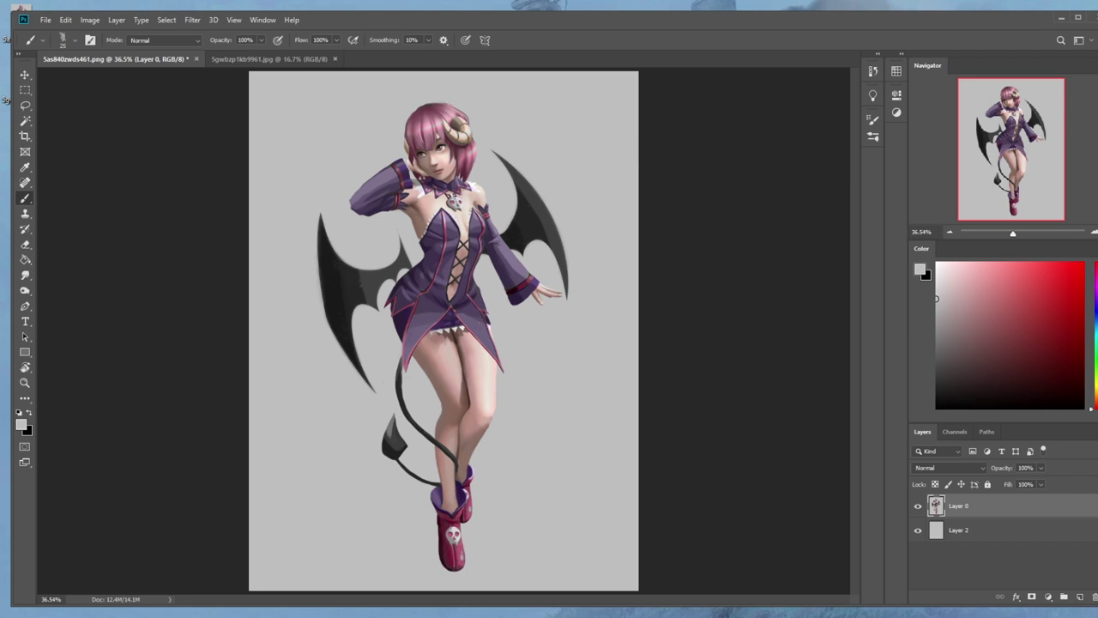
# Paint darker, then lighter, sampled skin tones over the crotch shading.
pyautogui.click(193, 19)
pyautogui.click(571, 332)
pyautogui.keyDown('alt'); pyautogui.click(435, 337); pyautogui.keyUp('alt')
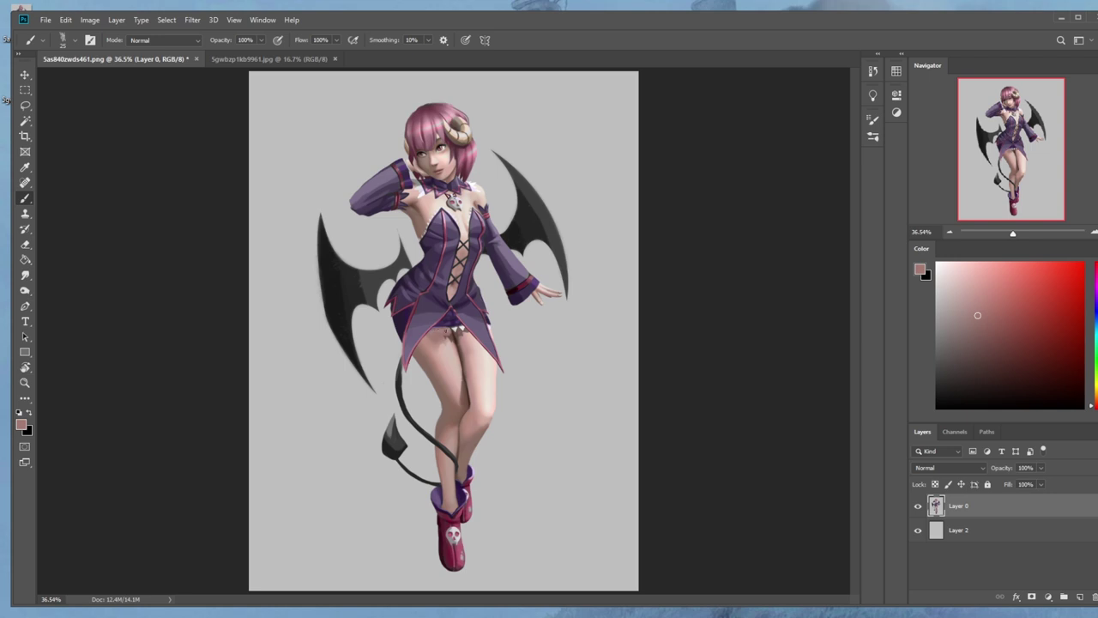
pyautogui.keyDown('alt'); pyautogui.click(462, 361); pyautogui.keyUp('alt')
pyautogui.moveTo(453, 330); pyautogui.dragTo(465, 326)
pyautogui.keyDown('alt'); pyautogui.click(454, 355); pyautogui.keyUp('alt')
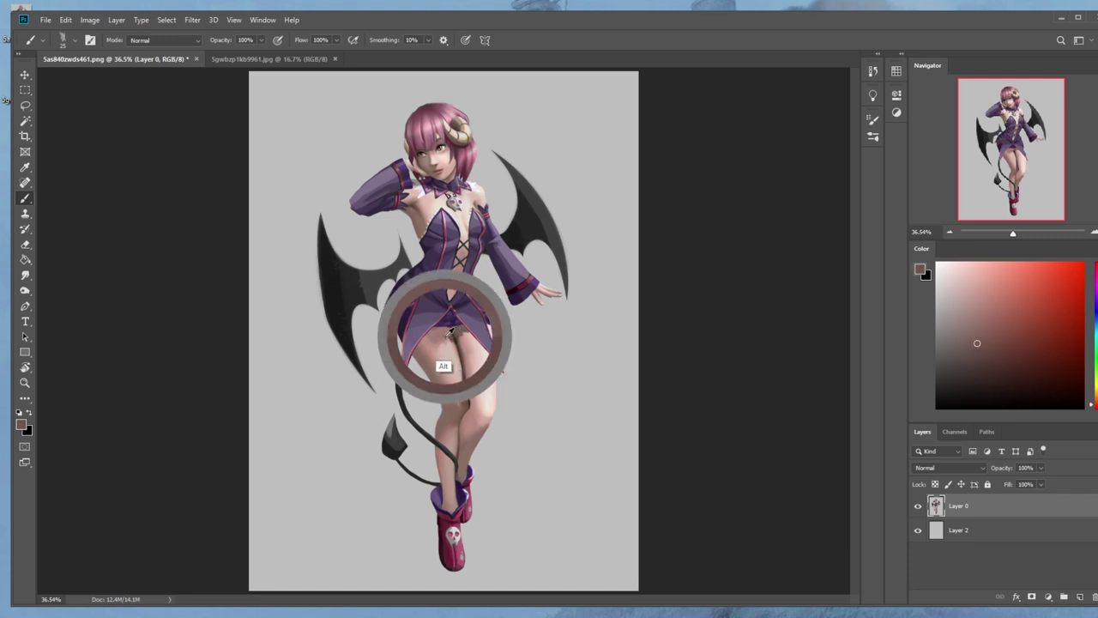
pyautogui.keyDown('alt'); pyautogui.click(468, 370); pyautogui.keyUp('alt')
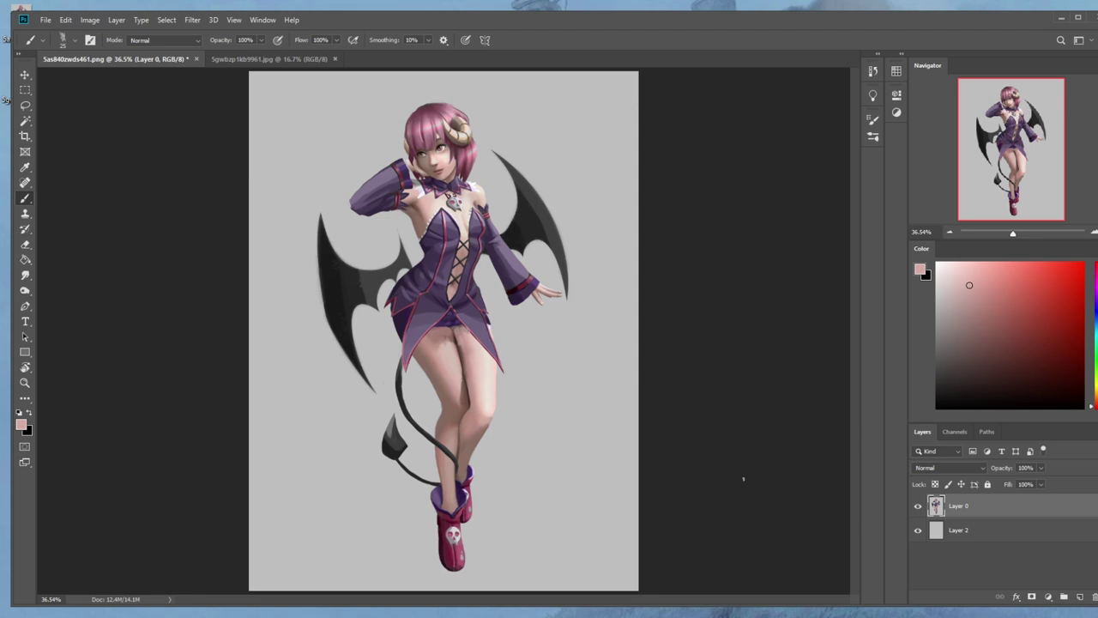
pyautogui.keyDown('alt'); pyautogui.click(446, 376); pyautogui.keyUp('alt')
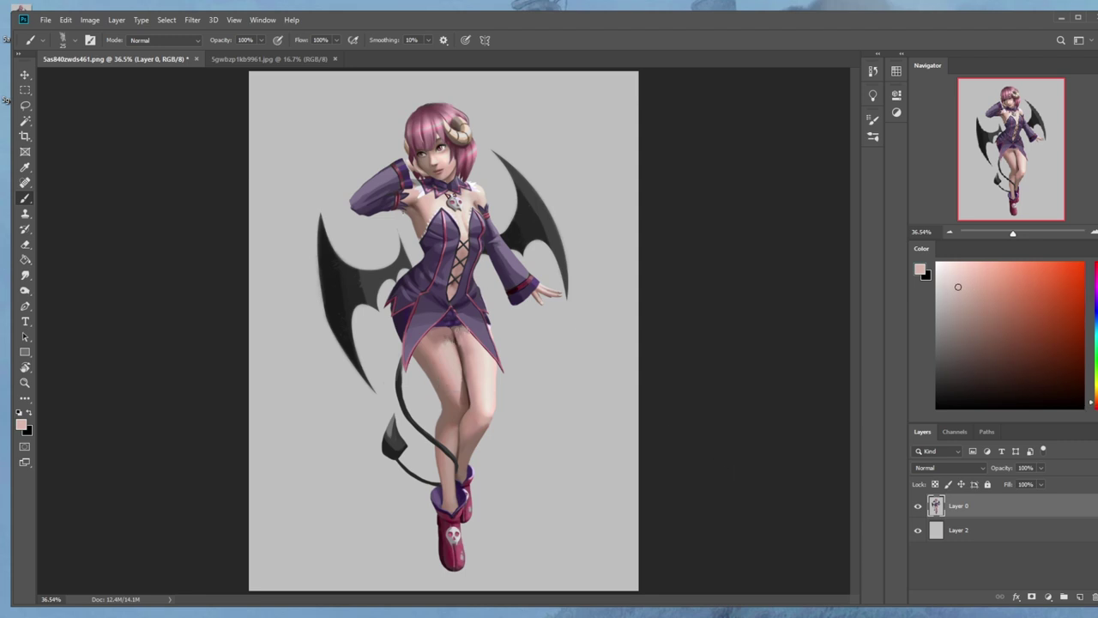
pyautogui.moveTo(436, 331); pyautogui.dragTo(441, 341)
# Dab freshly sampled lighter thigh tones over the upper thigh shading.
pyautogui.keyDown('alt'); pyautogui.click(441, 355); pyautogui.keyUp('alt')
pyautogui.keyDown('alt'); pyautogui.click(445, 359); pyautogui.keyUp('alt')
pyautogui.moveTo(429, 331)
pyautogui.mouseDown()
pyautogui.moveTo(444, 375)
pyautogui.moveTo(433, 339)
pyautogui.mouseUp()
pyautogui.keyDown('alt'); pyautogui.click(447, 340); pyautogui.keyUp('alt')
pyautogui.keyDown('alt'); pyautogui.click(453, 345); pyautogui.keyUp('alt')
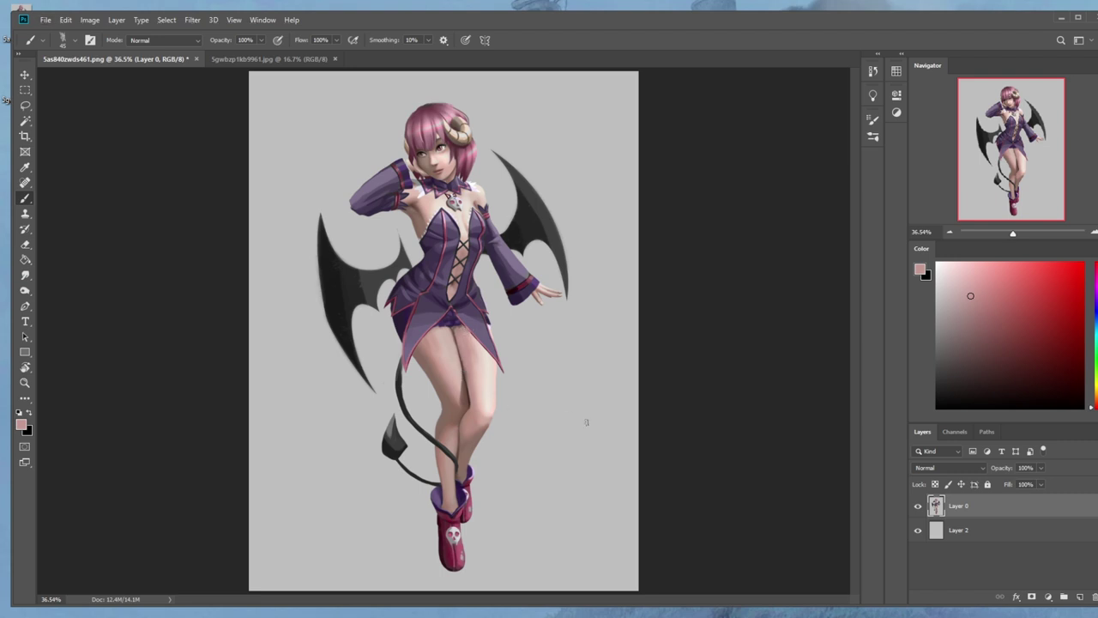
# Smudge the paint with an enlarged brush, then return to the Brush with purple sampled from the dress.
pyautogui.press('r')
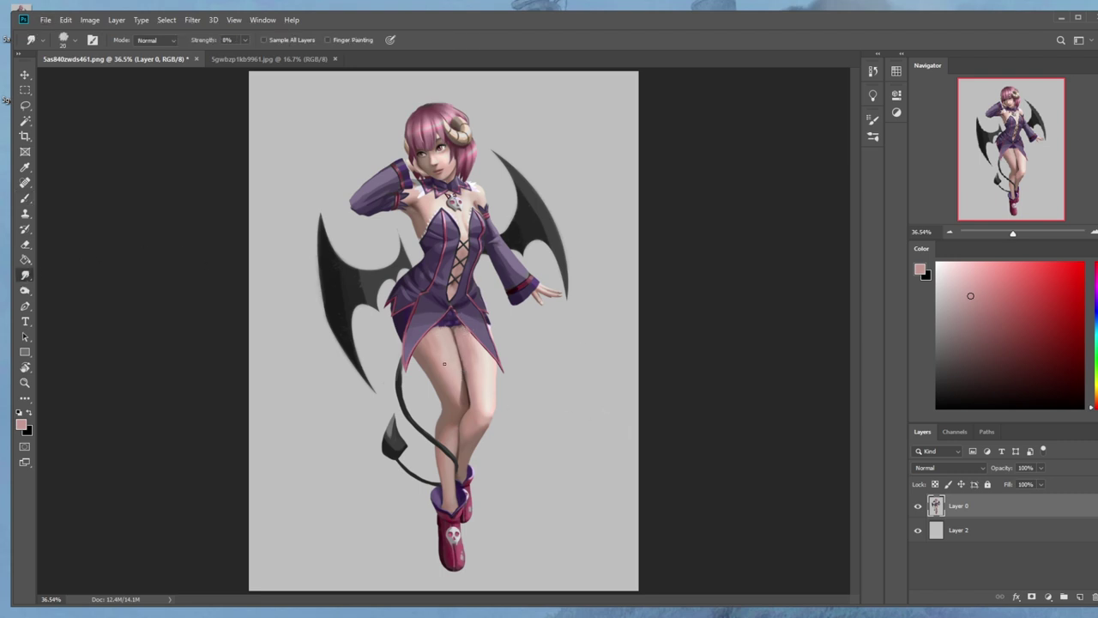
pyautogui.press(']')
pyautogui.press(']')
pyautogui.press('b')
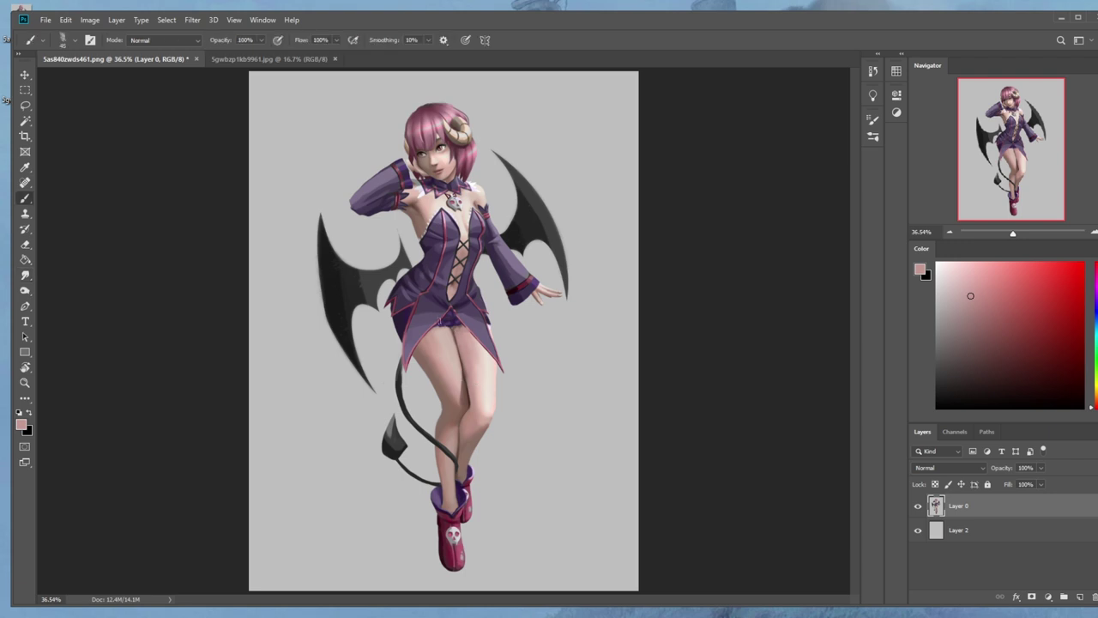
pyautogui.keyDown('alt'); pyautogui.click(426, 267); pyautogui.keyUp('alt')
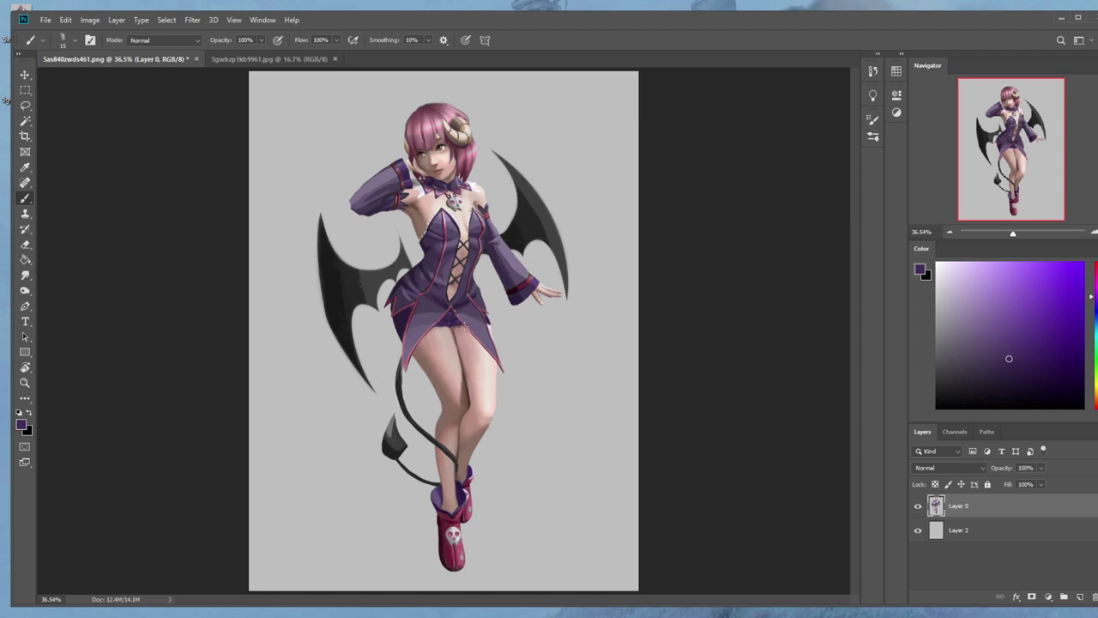
# Undo the stray grey stroke on the arm and lasso, then drop, a selection along the right thigh.
pyautogui.keyDown('alt'); pyautogui.click(502, 323); pyautogui.keyUp('alt')
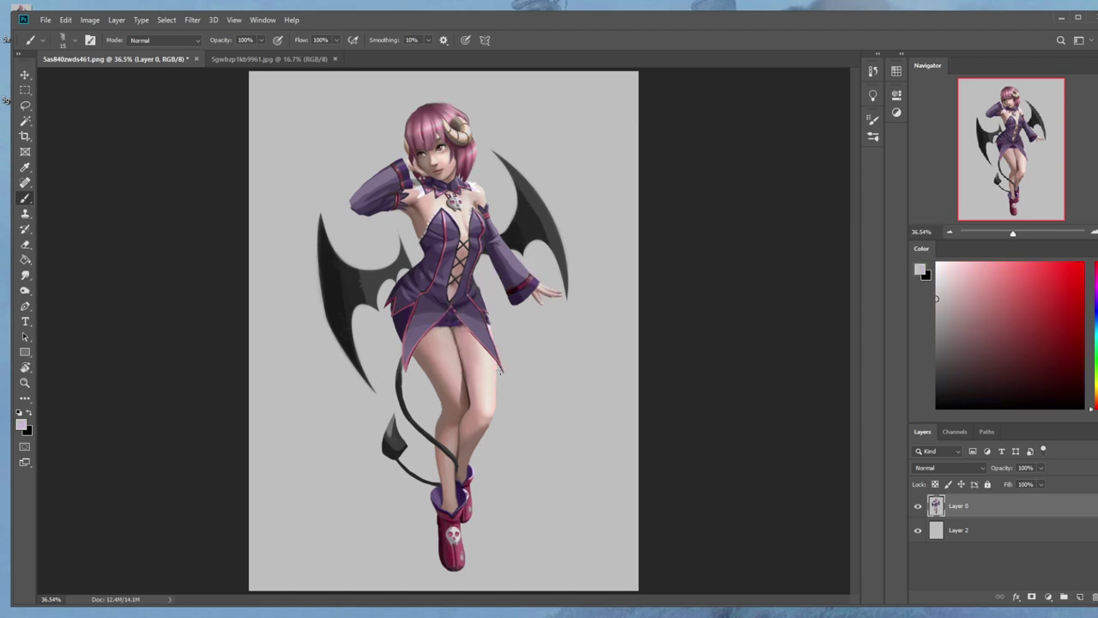
pyautogui.moveTo(498, 371)
pyautogui.mouseDown()
pyautogui.moveTo(492, 312)
pyautogui.moveTo(496, 321)
pyautogui.mouseUp()
pyautogui.hotkey('ctrl', 'z')
pyautogui.press('l')
pyautogui.moveTo(493, 324)
pyautogui.mouseDown()
pyautogui.moveTo(500, 406)
pyautogui.moveTo(515, 337)
pyautogui.moveTo(501, 304)
pyautogui.moveTo(496, 340)
pyautogui.mouseUp()
pyautogui.press('b')
# Paint light strokes on the hair beside the right horn using the first brush preset.
pyautogui.press(']')
pyautogui.press(']')
pyautogui.press(']')
pyautogui.press(']')
pyautogui.press(']')
pyautogui.rightClick(510, 318)
pyautogui.click(523, 322)
pyautogui.press('alt')
pyautogui.press('[')
pyautogui.press('[')
pyautogui.press('[')
pyautogui.press('[')
pyautogui.moveTo(468, 176); pyautogui.dragTo(467, 168)
# Sample a light face skin tone, set brush opacity to 72%, and zoom in on the head.
pyautogui.rightClick(474, 181)
pyautogui.press('alt')
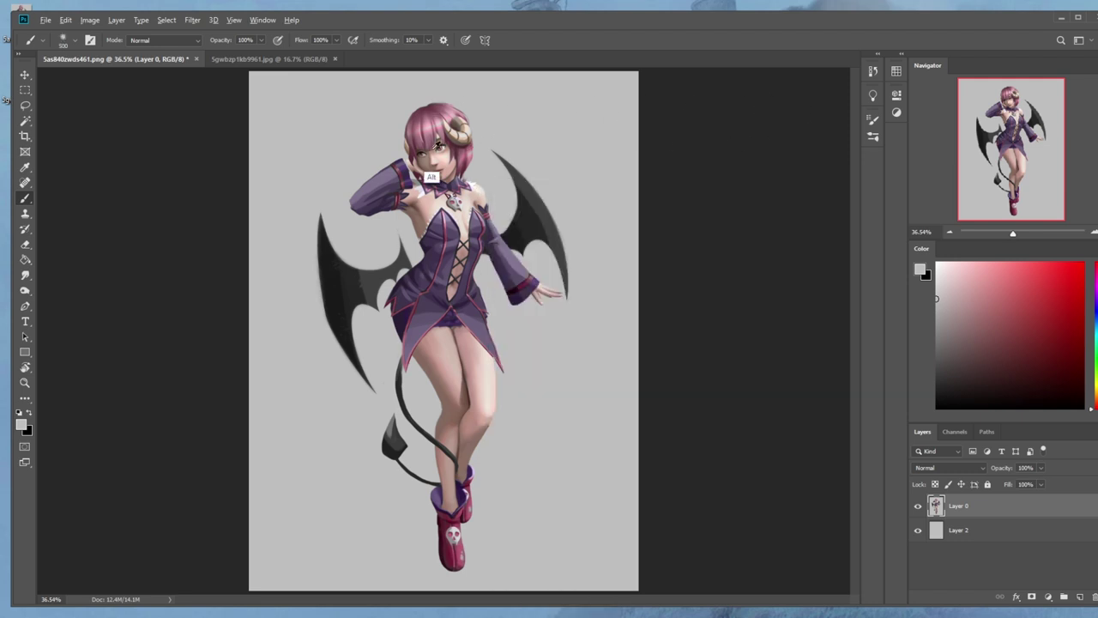
pyautogui.keyDown('alt'); pyautogui.click(436, 197); pyautogui.keyUp('alt')
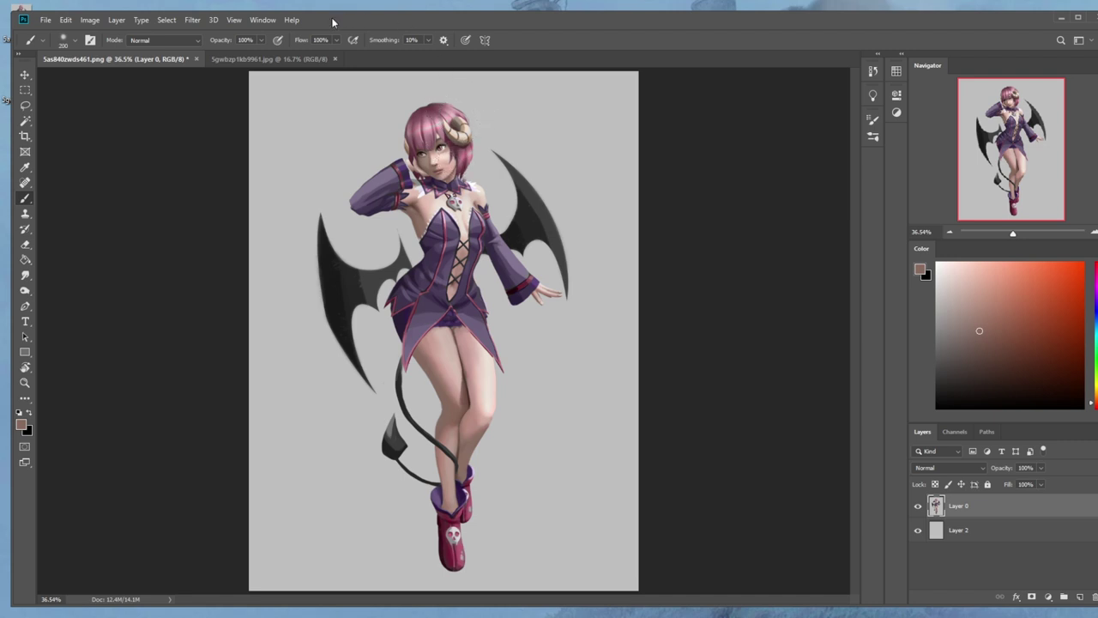
pyautogui.press('4')
pyautogui.keyDown('alt'); pyautogui.click(452, 164); pyautogui.keyUp('alt')
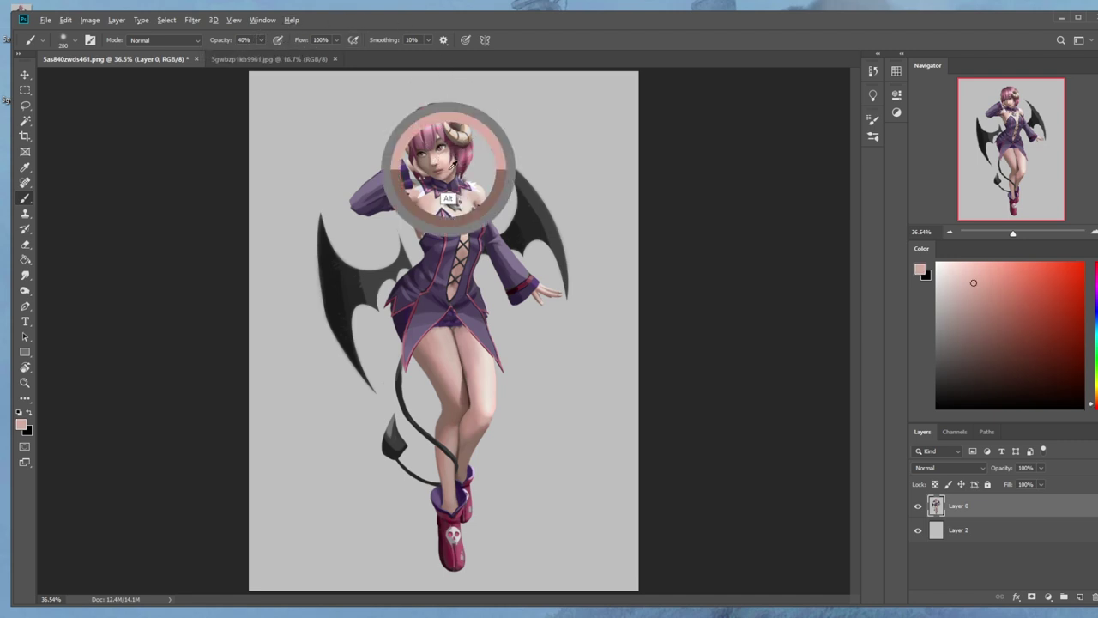
pyautogui.click(260, 40)
pyautogui.moveTo(260, 53); pyautogui.dragTo(278, 53)
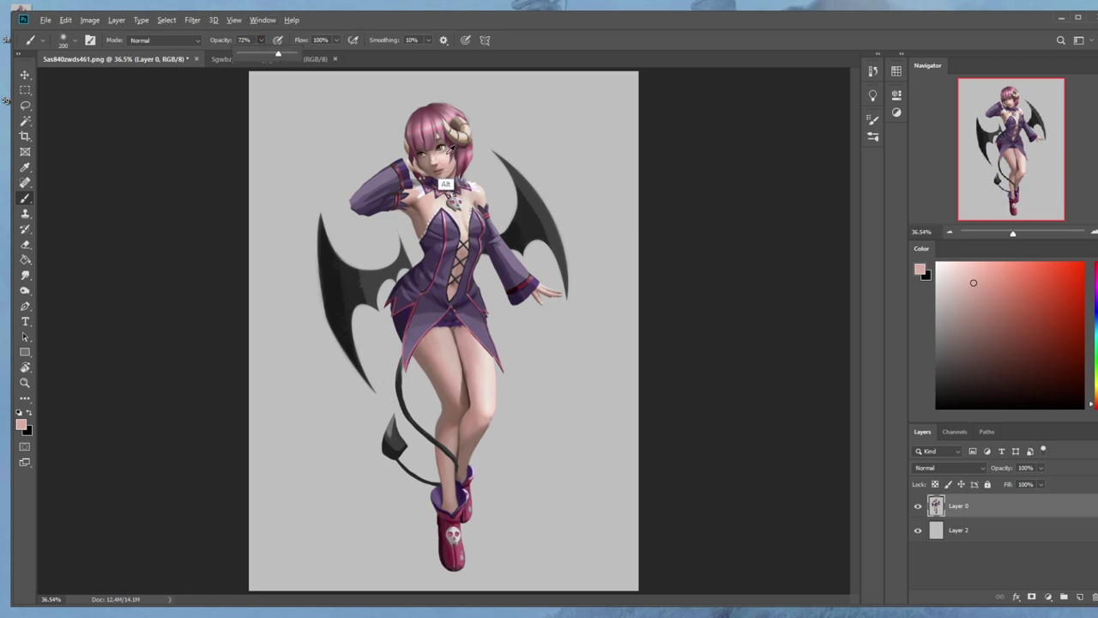
pyautogui.keyDown('alt'); pyautogui.click(453, 204); pyautogui.keyUp('alt')
pyautogui.hotkey('ctrl', '+')
pyautogui.hotkey('ctrl', '+')
pyautogui.moveTo(463, 108); pyautogui.dragTo(482, 286)
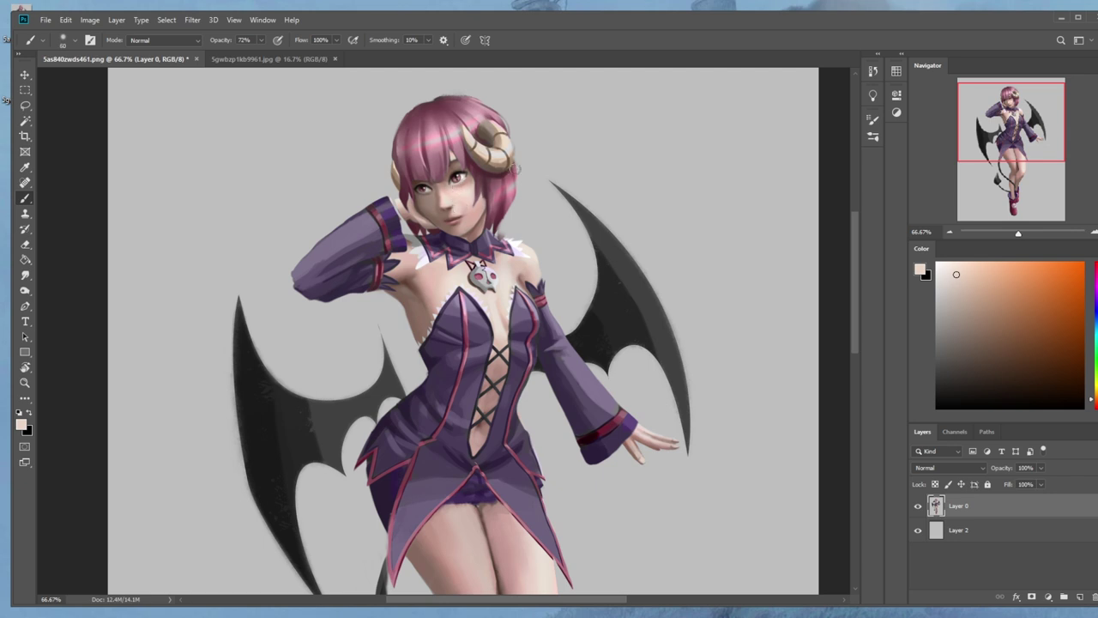
# Sample face tones and paint light and dark strokes on the chin and neck at brush size 100.
pyautogui.click(262, 40)
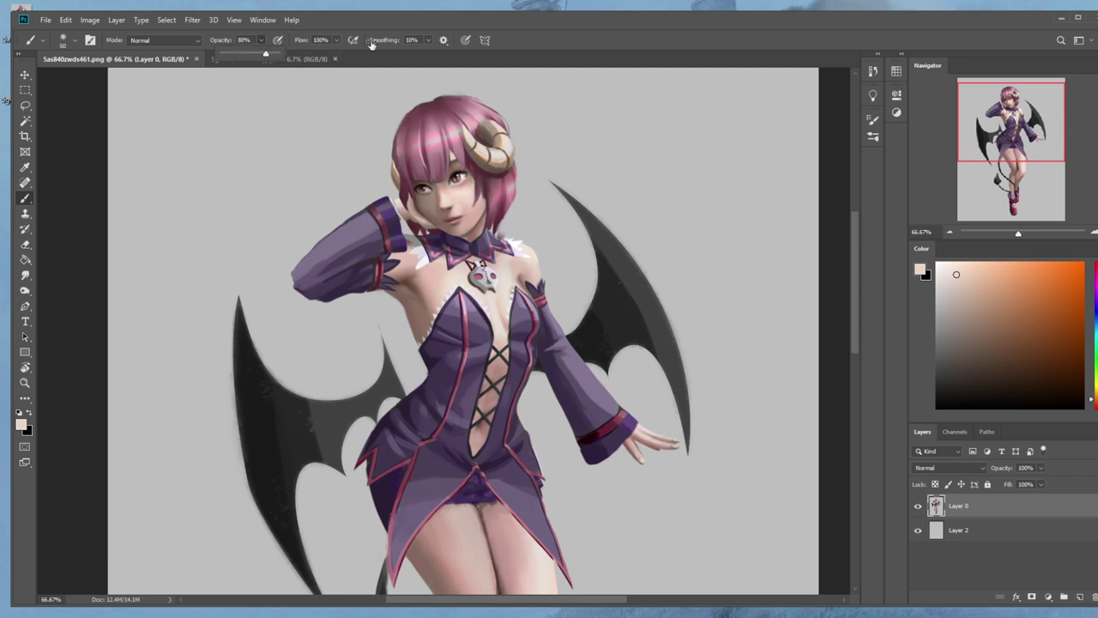
pyautogui.keyDown('alt'); pyautogui.click(463, 209); pyautogui.keyUp('alt')
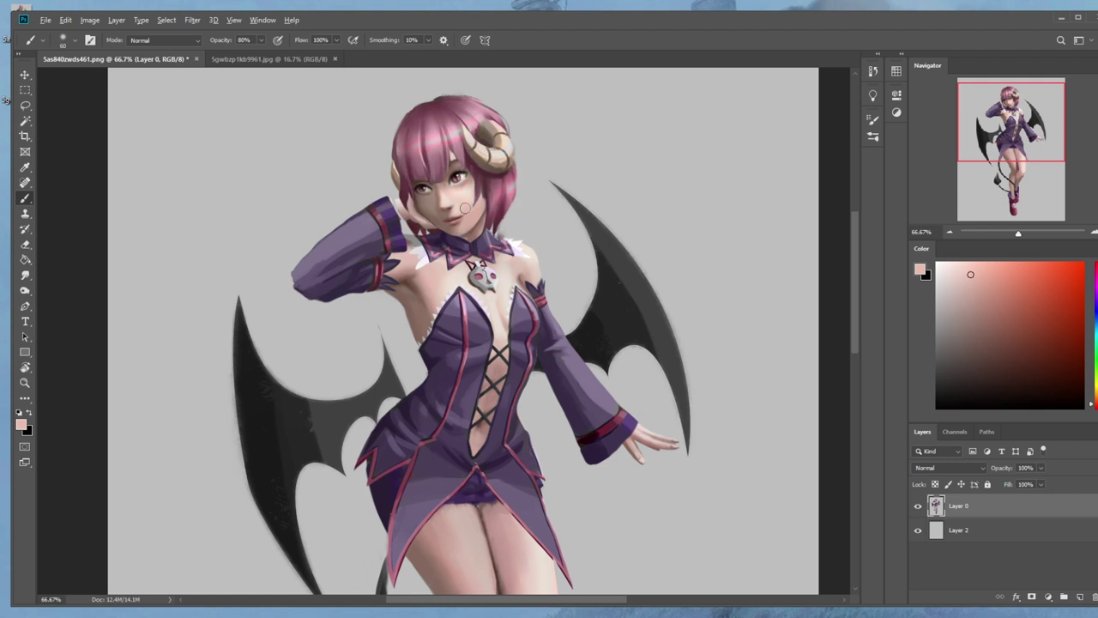
pyautogui.keyDown('alt'); pyautogui.click(464, 237); pyautogui.keyUp('alt')
pyautogui.keyDown('alt'); pyautogui.click(457, 237); pyautogui.keyUp('alt')
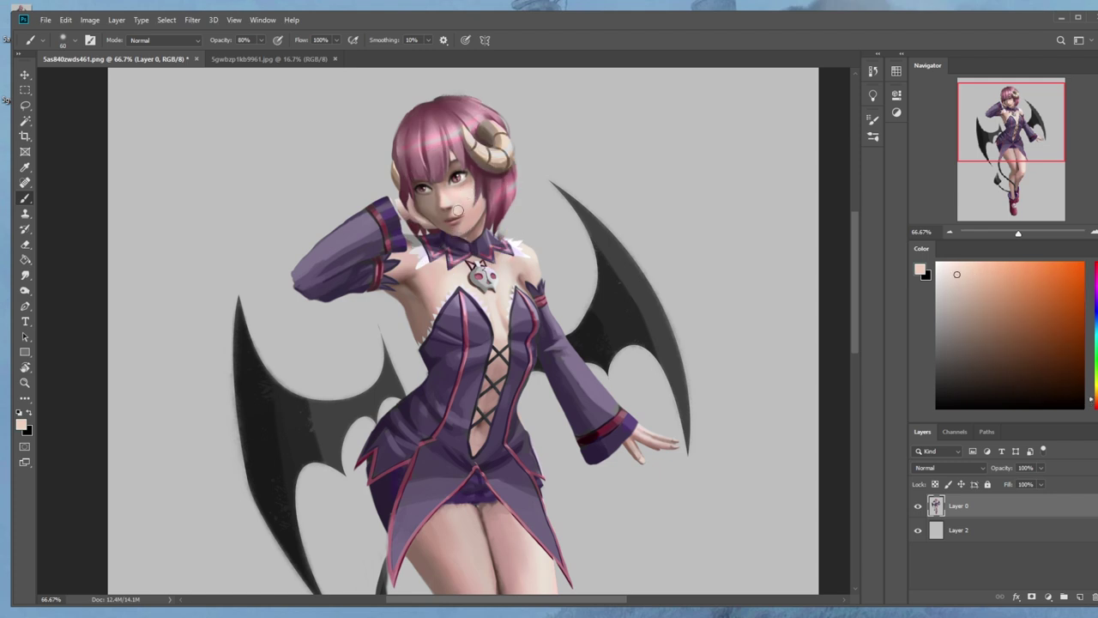
pyautogui.keyDown('alt'); pyautogui.click(458, 203); pyautogui.keyUp('alt')
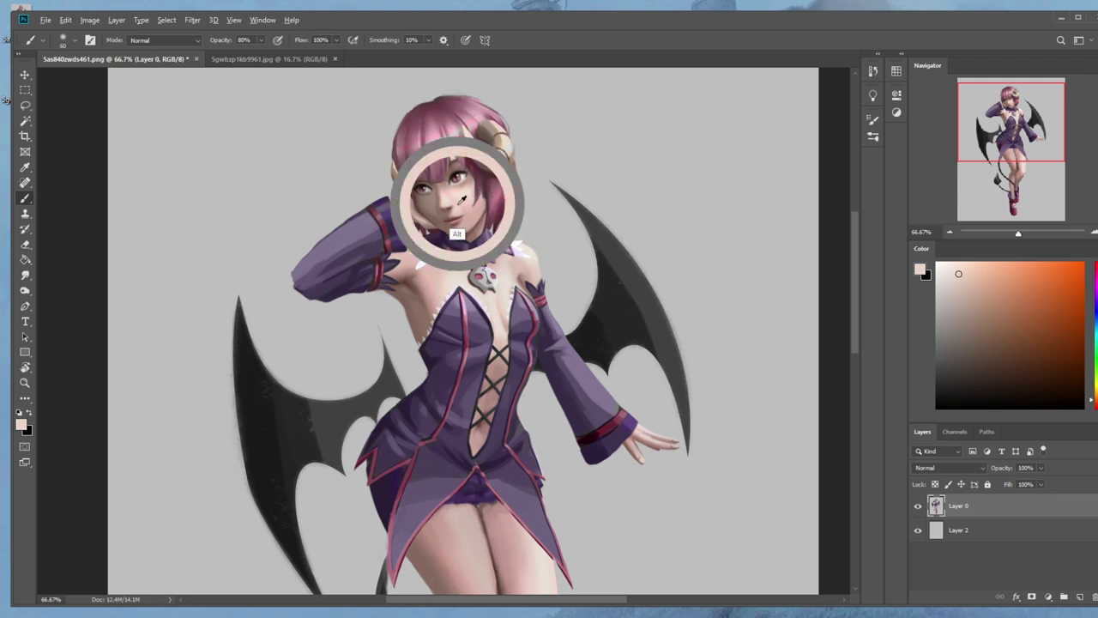
pyautogui.keyDown('alt'); pyautogui.click(455, 205); pyautogui.keyUp('alt')
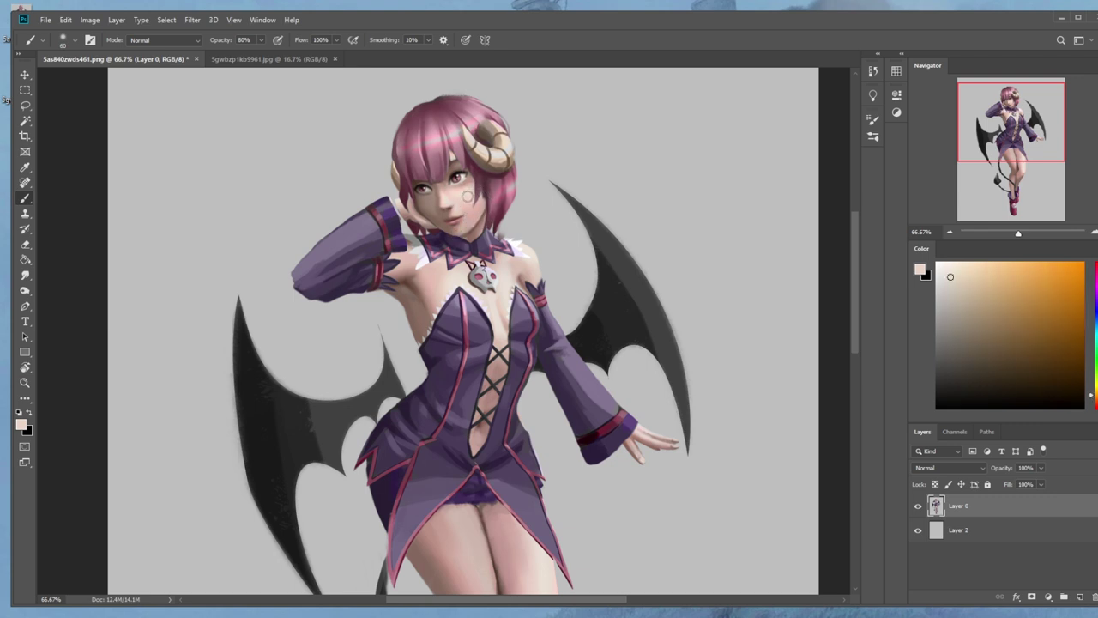
pyautogui.press(']')
pyautogui.press(']')
pyautogui.press(']')
pyautogui.press(']')
pyautogui.moveTo(459, 240); pyautogui.dragTo(470, 219)
# Deepen the shadow under the chin with a pink brush in Darken mode, then restore Normal mode.
pyautogui.keyDown('alt'); pyautogui.click(477, 217); pyautogui.keyUp('alt')
pyautogui.keyDown('alt'); pyautogui.click(481, 222); pyautogui.keyUp('alt')
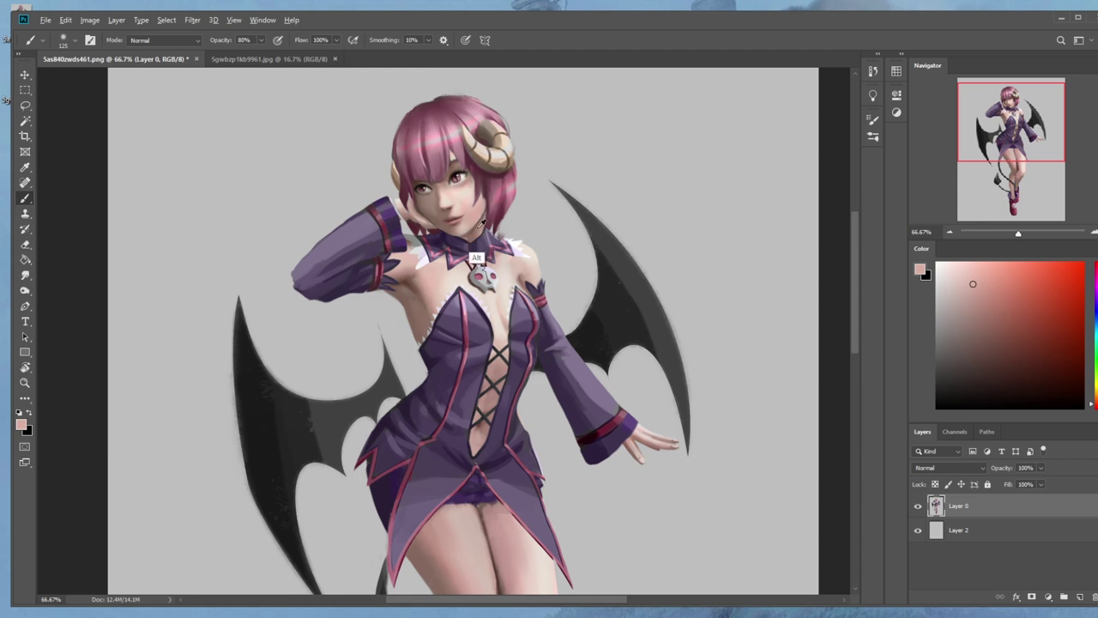
pyautogui.click(197, 40)
pyautogui.click(168, 95)
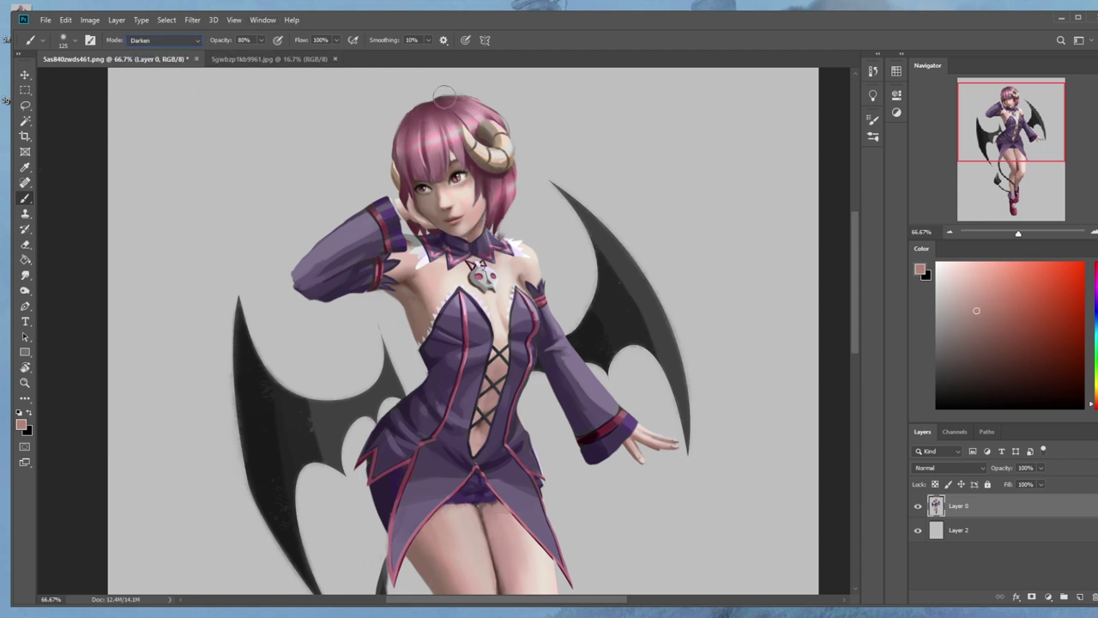
pyautogui.moveTo(473, 216); pyautogui.dragTo(477, 220)
pyautogui.press(']')
pyautogui.press(']')
pyautogui.press(']')
pyautogui.press(']')
pyautogui.keyDown('alt'); pyautogui.click(478, 219); pyautogui.keyUp('alt')
pyautogui.click(163, 39)
pyautogui.click(150, 48)
# Touch up the neck and pendant area with darker tones at 92% opacity, then fit the image on screen.
pyautogui.keyDown('alt'); pyautogui.click(469, 233); pyautogui.keyUp('alt')
pyautogui.keyDown('alt'); pyautogui.click(428, 205); pyautogui.keyUp('alt')
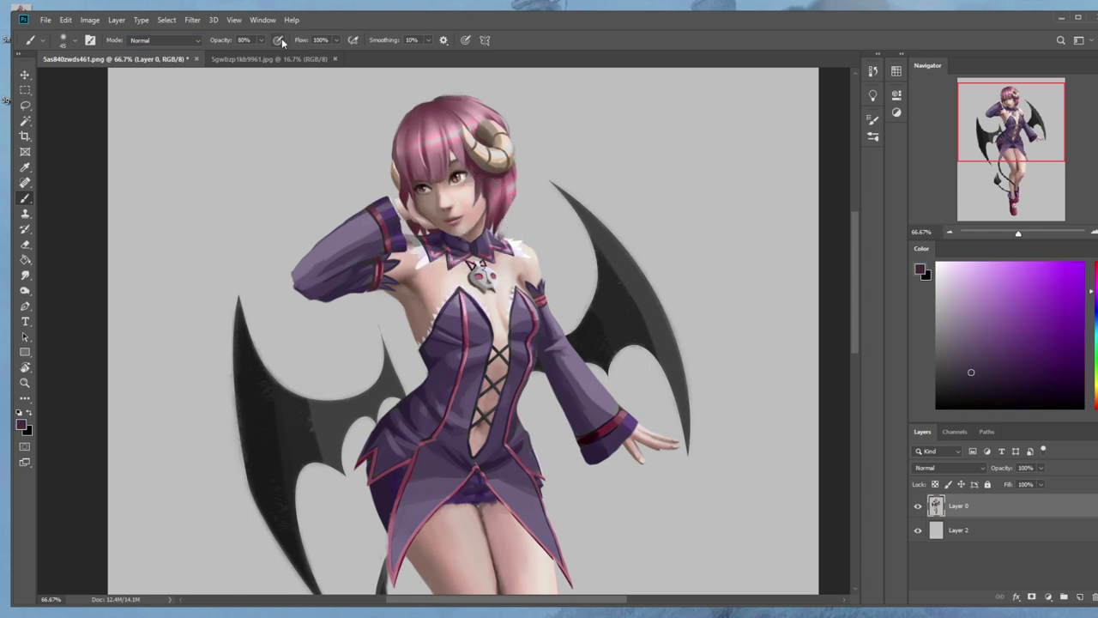
pyautogui.keyDown('alt'); pyautogui.click(464, 233); pyautogui.keyUp('alt')
pyautogui.press('9')
pyautogui.press('2')
pyautogui.keyDown('alt'); pyautogui.click(463, 233); pyautogui.keyUp('alt')
pyautogui.keyDown('alt'); pyautogui.click(480, 245); pyautogui.keyUp('alt')
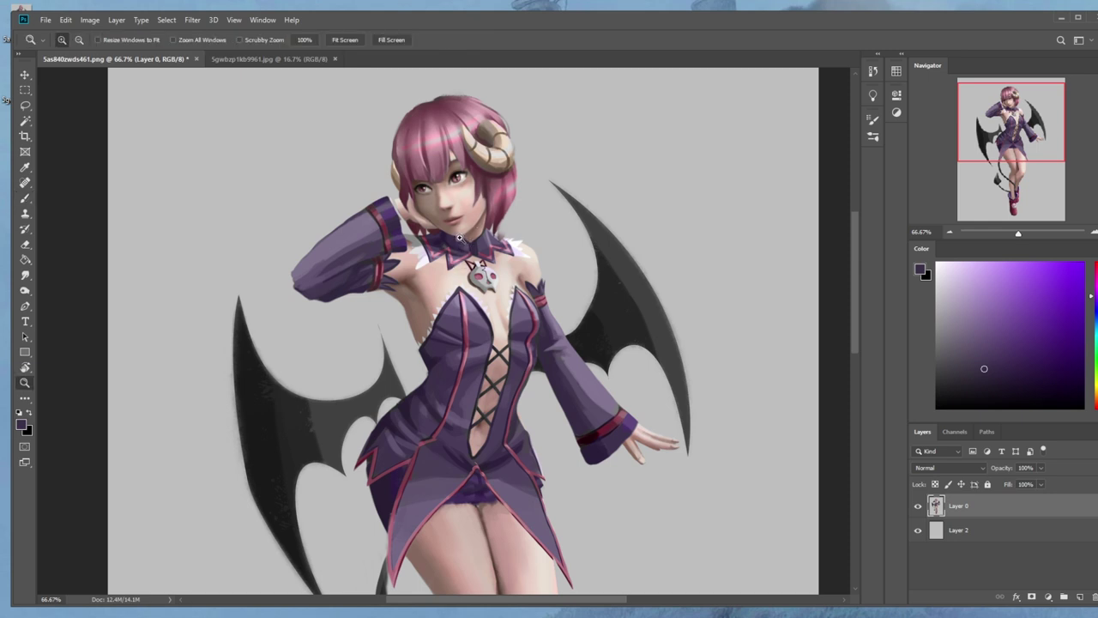
pyautogui.keyDown('alt'); pyautogui.click(465, 234); pyautogui.keyUp('alt')
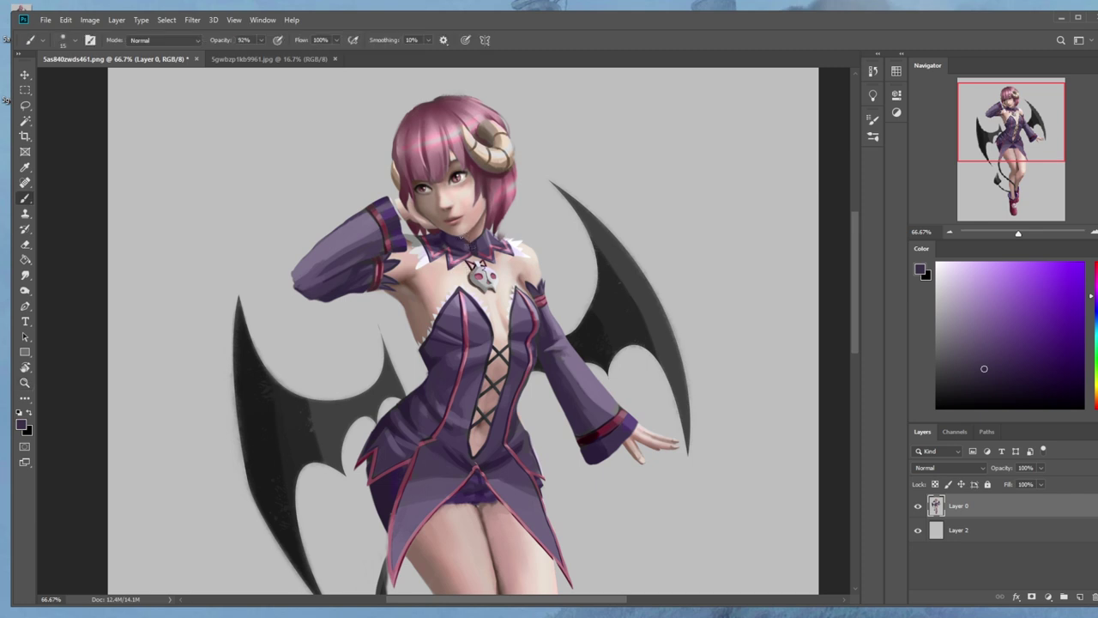
pyautogui.keyDown('alt'); pyautogui.click(477, 237); pyautogui.keyUp('alt')
pyautogui.hotkey('ctrl', '0')
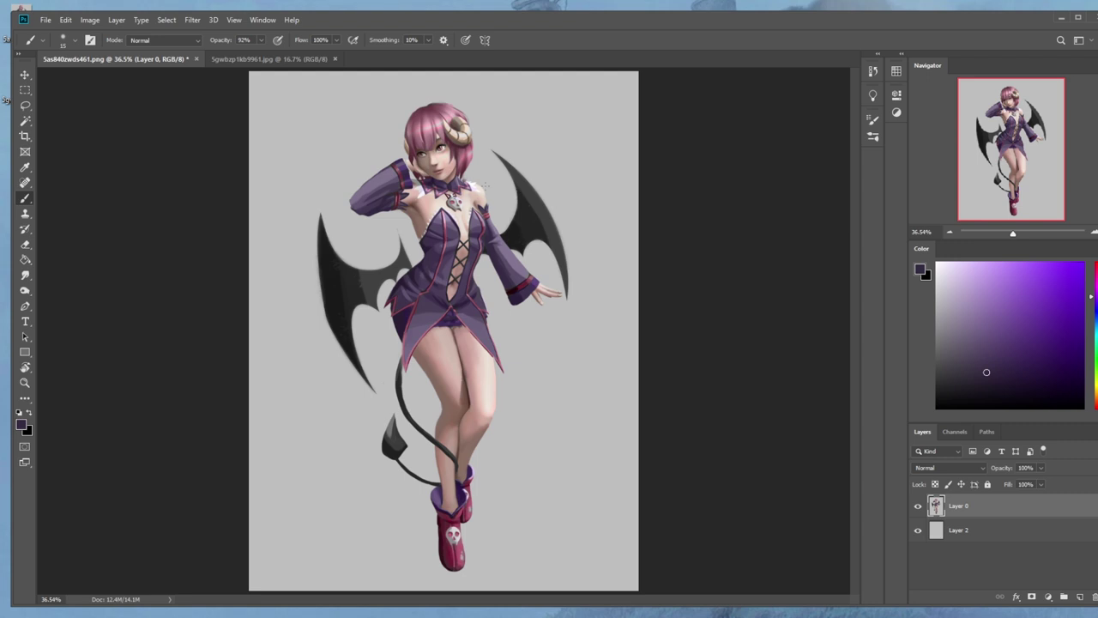
pyautogui.rightClick(498, 214)
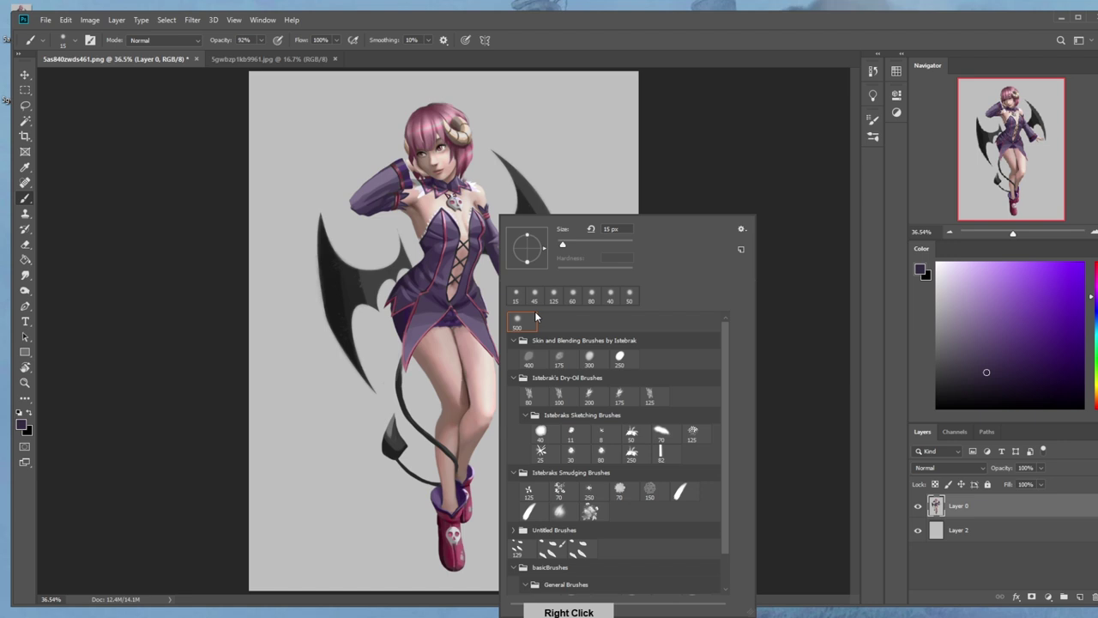
pyautogui.press('Escape')
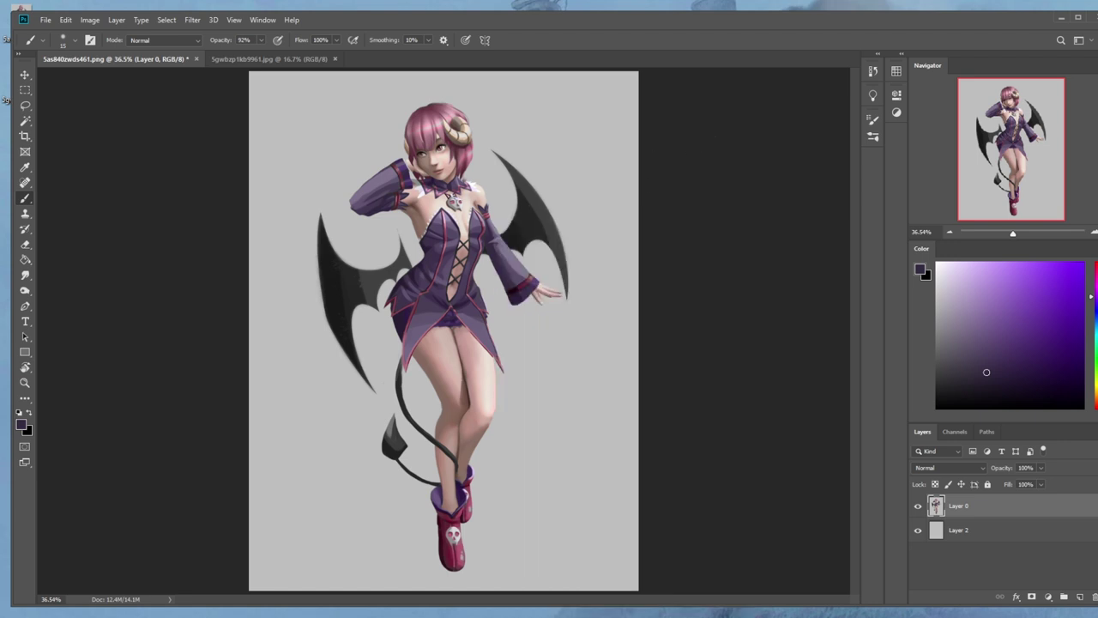
pyautogui.press(']')
pyautogui.press(']')
pyautogui.press(']')
pyautogui.press(']')
pyautogui.press(']')
pyautogui.press(']')
pyautogui.press(']')
pyautogui.press('[')
pyautogui.press('[')
pyautogui.press('[')
pyautogui.press('[')
pyautogui.press('[')
pyautogui.press('[')
pyautogui.keyDown('alt'); pyautogui.click(433, 244); pyautogui.keyUp('alt')
pyautogui.click(260, 40)
pyautogui.moveTo(242, 54); pyautogui.dragTo(239, 55)
pyautogui.keyDown('alt'); pyautogui.click(422, 206); pyautogui.keyUp('alt')
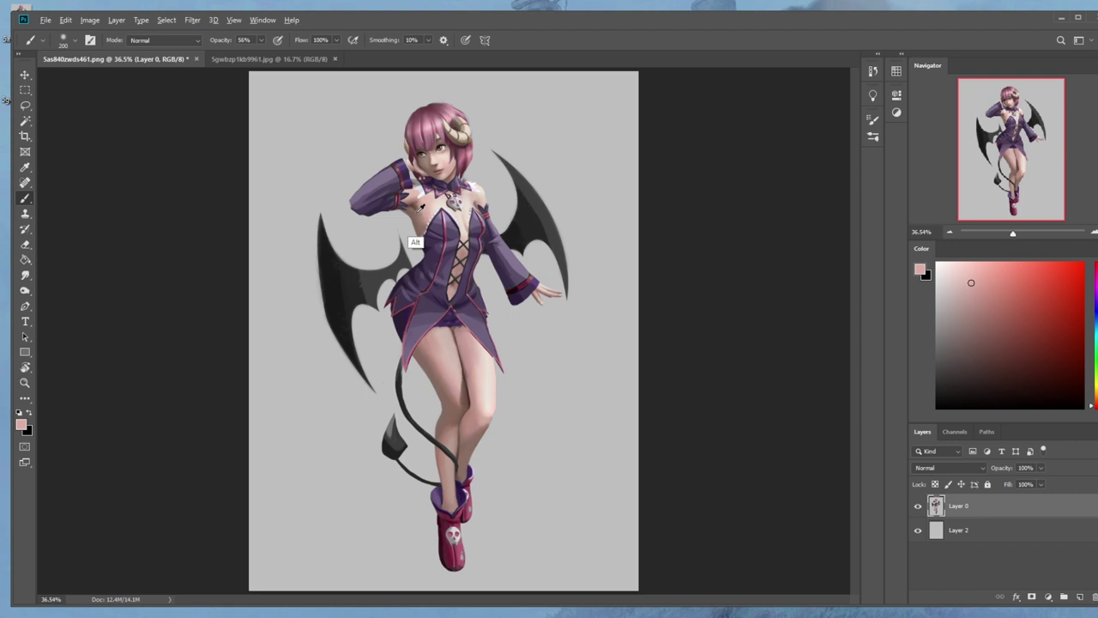
pyautogui.keyDown('alt'); pyautogui.click(418, 245); pyautogui.keyUp('alt')
pyautogui.keyDown('alt'); pyautogui.click(425, 230); pyautogui.keyUp('alt')
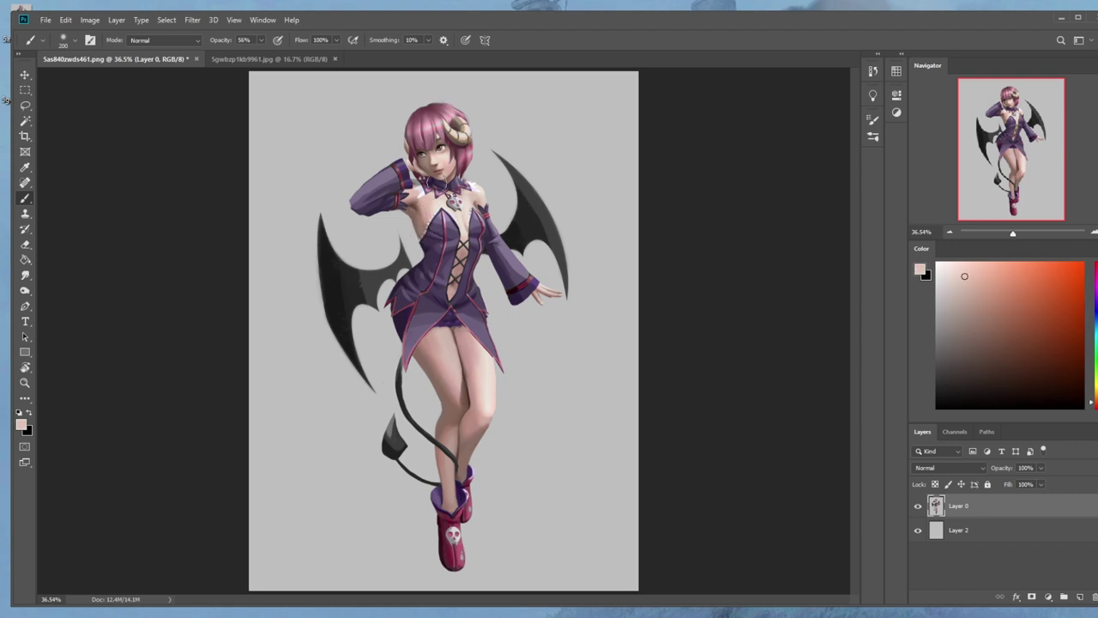
pyautogui.keyDown('alt'); pyautogui.click(421, 243); pyautogui.keyUp('alt')
pyautogui.keyDown('alt'); pyautogui.click(429, 236); pyautogui.keyUp('alt')
pyautogui.keyDown('alt'); pyautogui.click(405, 205); pyautogui.keyUp('alt')
pyautogui.hotkey('ctrl', '-')
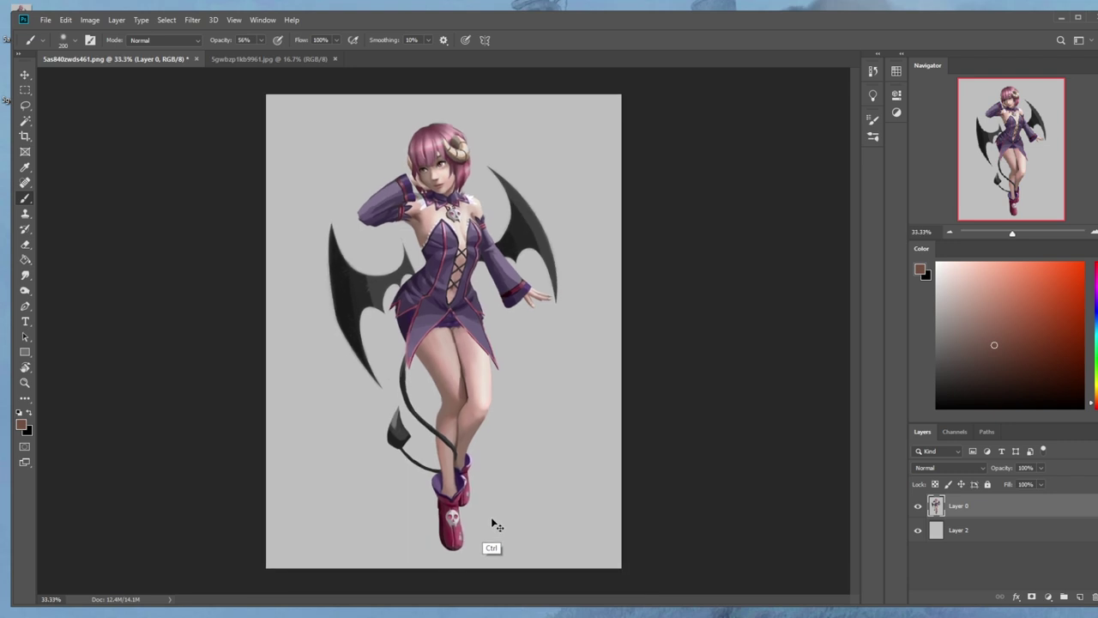
pyautogui.hotkey('ctrl', '-')
pyautogui.hotkey('ctrl', '-')
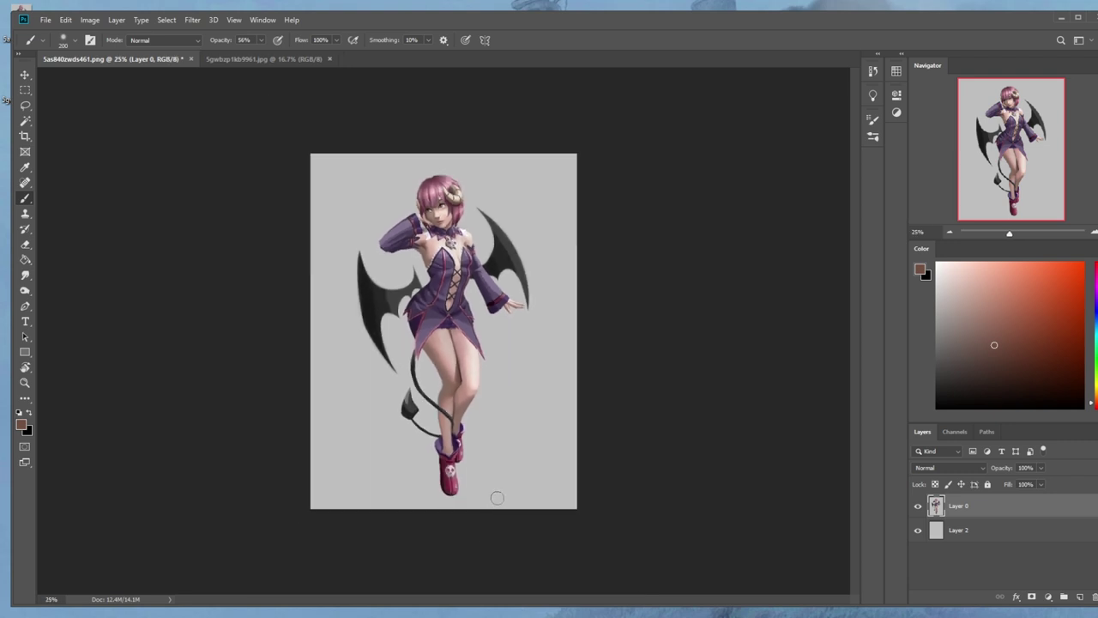
pyautogui.press('l')
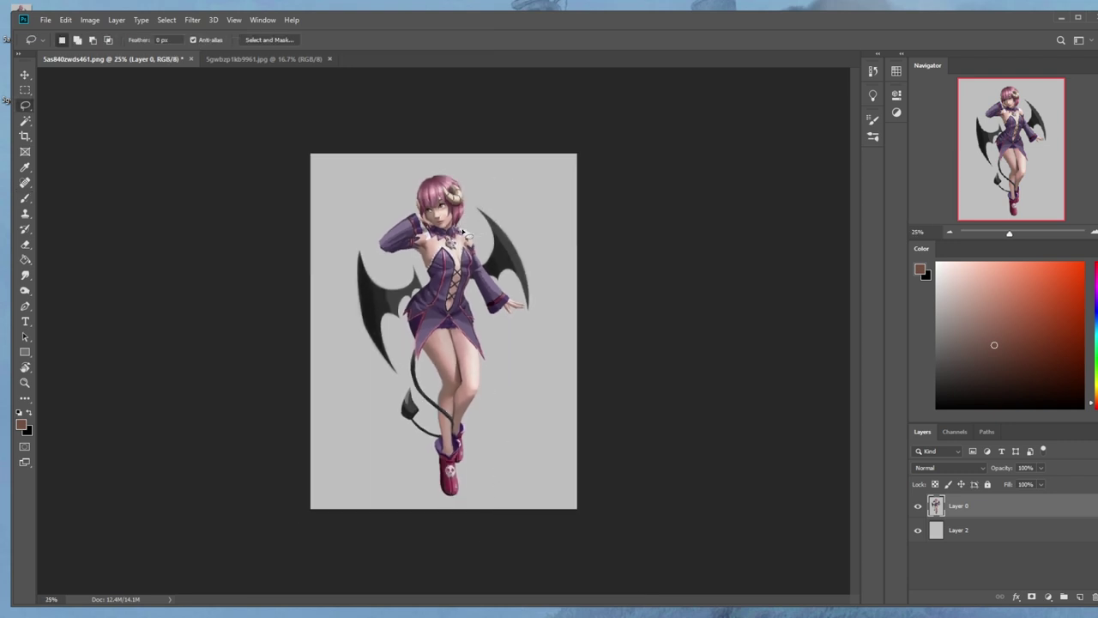
# Lasso the head and fill it with the sampled light grey background on a new layer.
pyautogui.moveTo(420, 221)
pyautogui.mouseDown()
pyautogui.moveTo(478, 200)
pyautogui.moveTo(474, 213)
pyautogui.mouseUp()
pyautogui.click(1079, 596)
pyautogui.press('g')
pyautogui.keyDown('alt'); pyautogui.click(426, 225); pyautogui.keyUp('alt')
pyautogui.keyDown('alt'); pyautogui.click(513, 179); pyautogui.keyUp('alt')
pyautogui.click(459, 193)
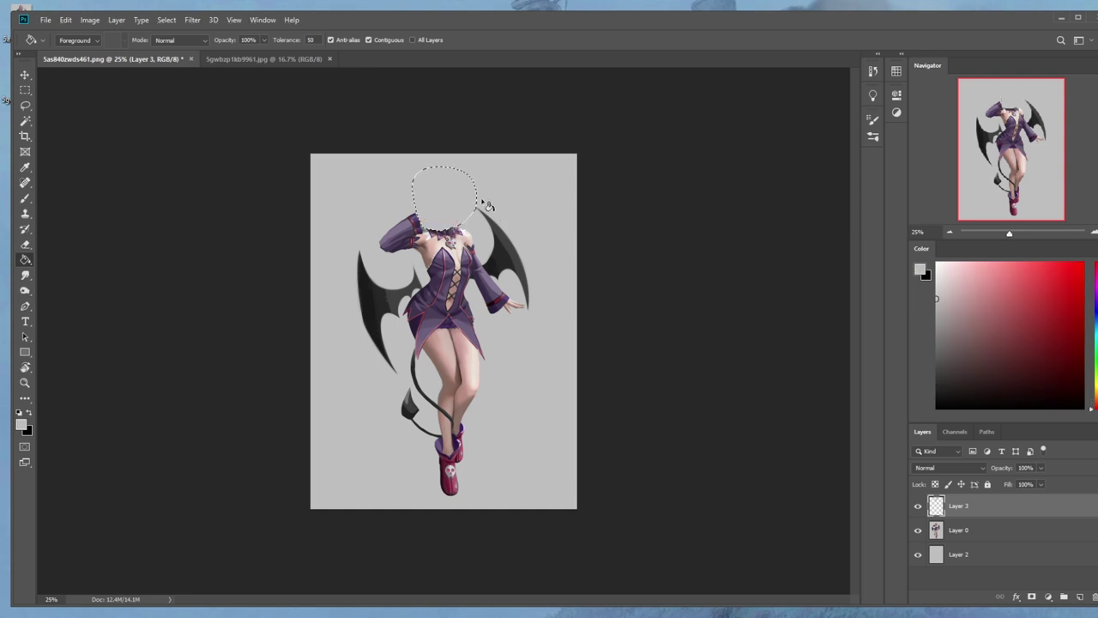
# Deselect the head and hide the grey patch layer.
pyautogui.press('m')
pyautogui.rightClick(430, 273)
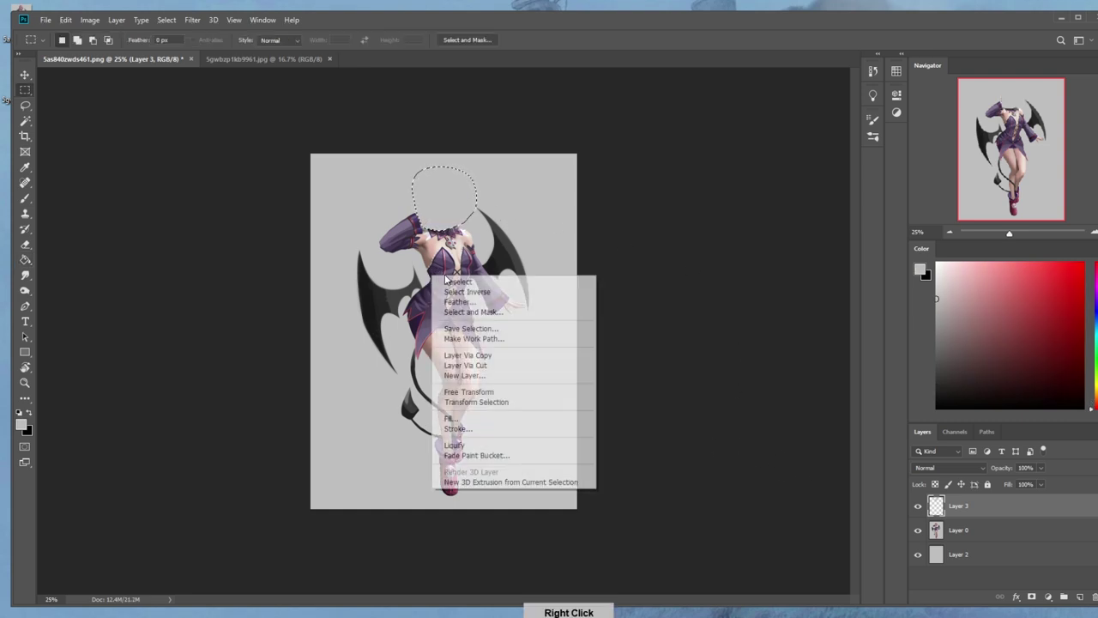
pyautogui.click(481, 281)
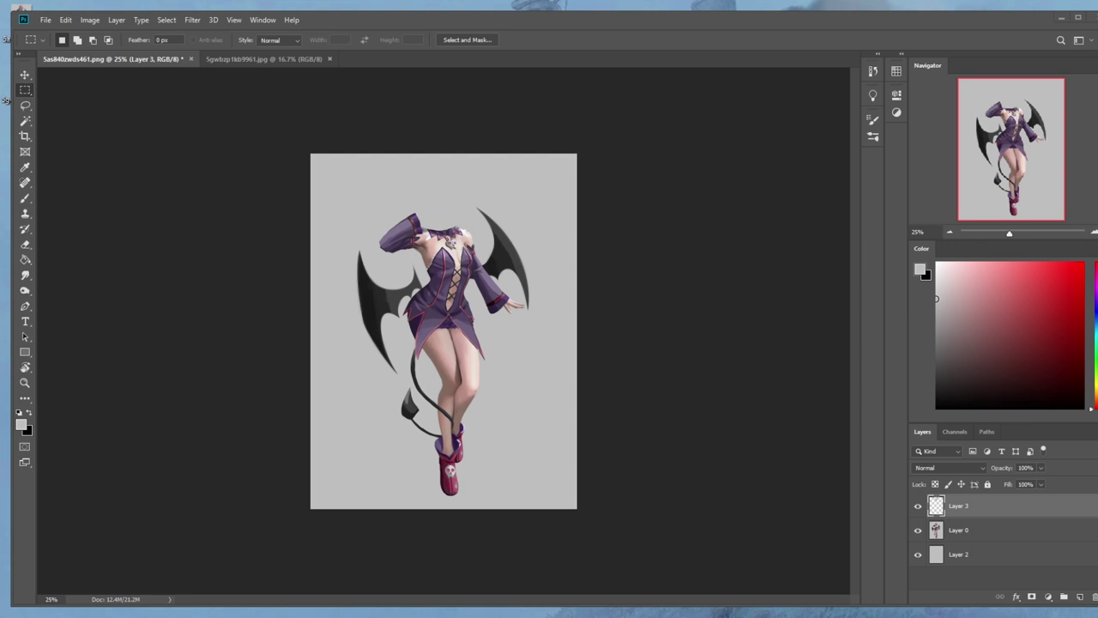
pyautogui.click(917, 506)
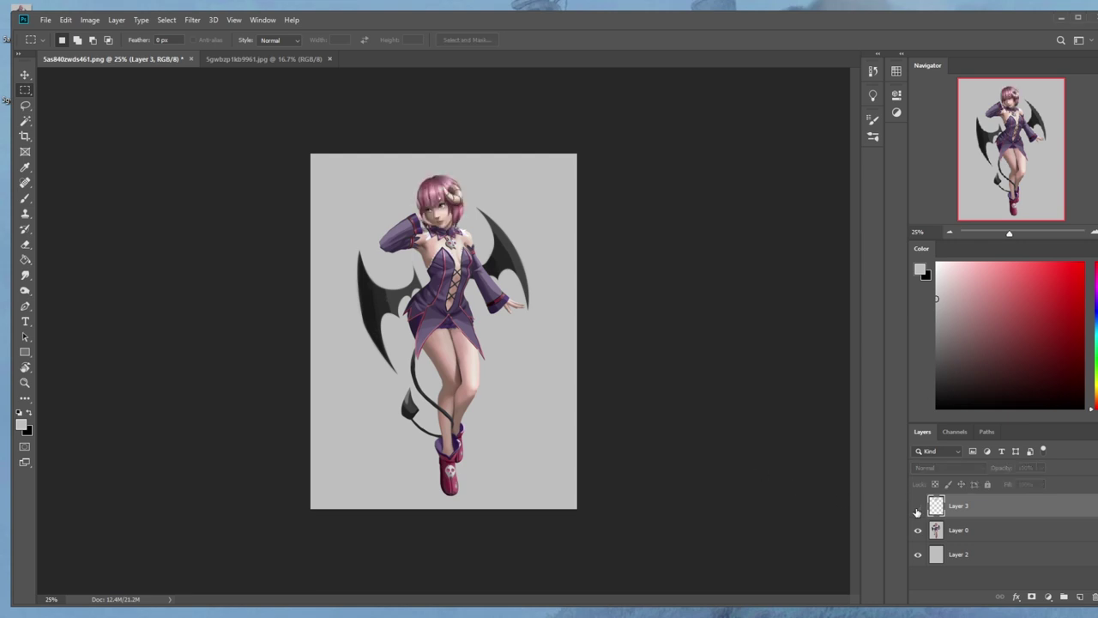
# Toggle the grey patch layer on and off to compare, zooming in, and leave it hidden.
pyautogui.click(917, 506)
pyautogui.click(916, 506)
pyautogui.click(917, 508)
pyautogui.click(917, 508)
pyautogui.hotkey('ctrl', '+')
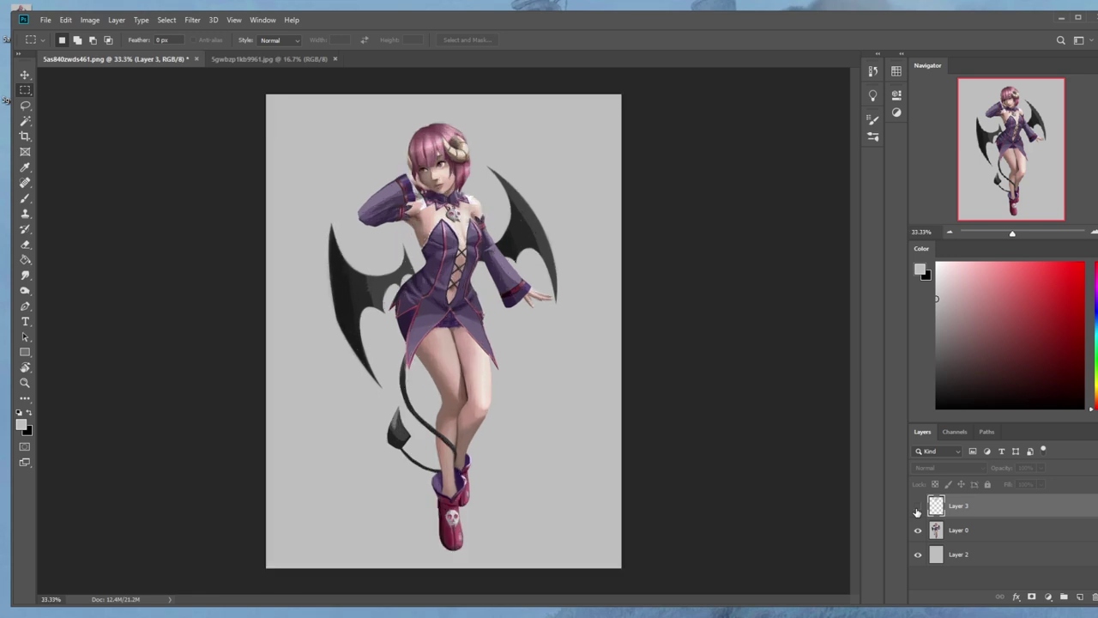
pyautogui.click(917, 508)
pyautogui.click(917, 508)
# Lasso-select the character's head on Layer 0, subtracting part of the selection.
pyautogui.click(972, 530)
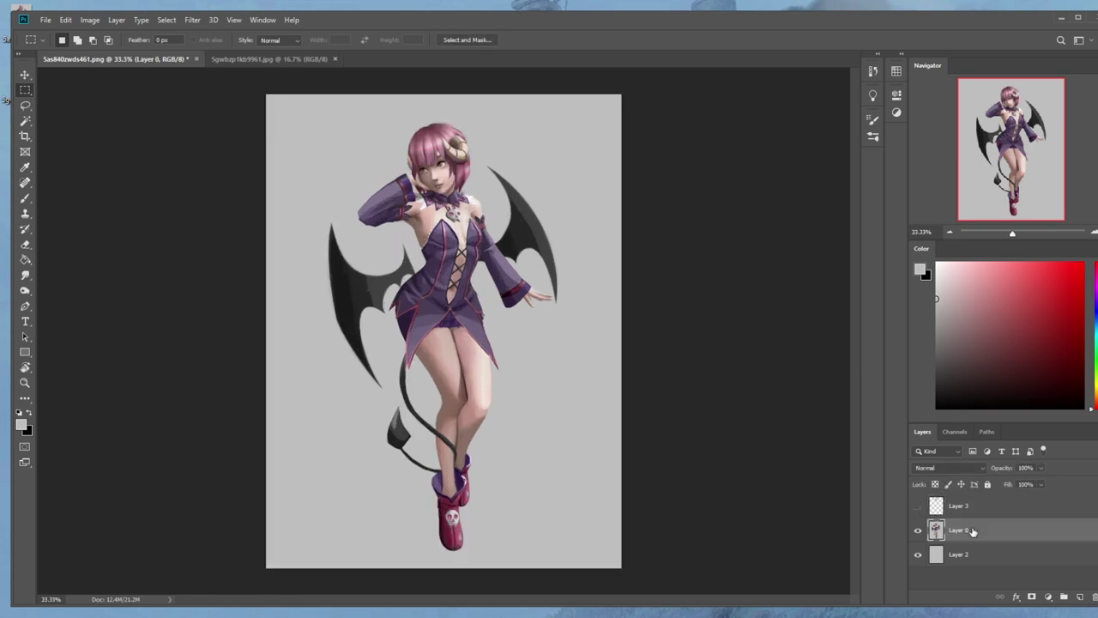
pyautogui.press('l')
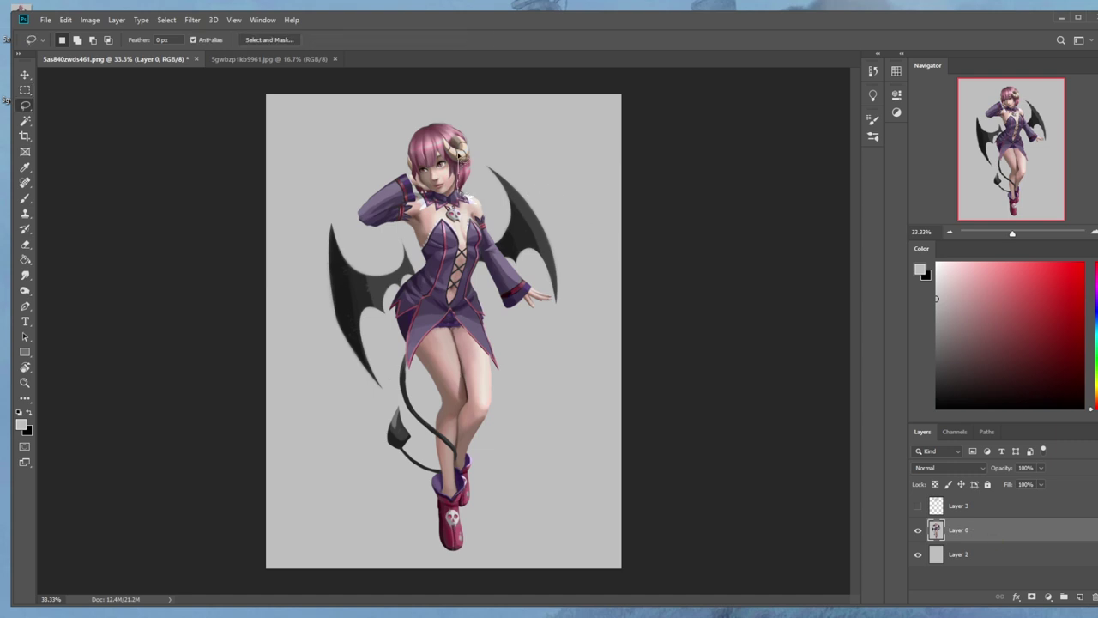
pyautogui.moveTo(465, 151)
pyautogui.mouseDown()
pyautogui.moveTo(433, 126)
pyautogui.moveTo(422, 185)
pyautogui.moveTo(468, 182)
pyautogui.mouseUp()
pyautogui.press('alt')
pyautogui.press('m')
pyautogui.rightClick(489, 195)
# Deselect, open Filter > Liquify and set the brush size to 175.
pyautogui.click(496, 190)
pyautogui.click(192, 20)
pyautogui.click(248, 110)
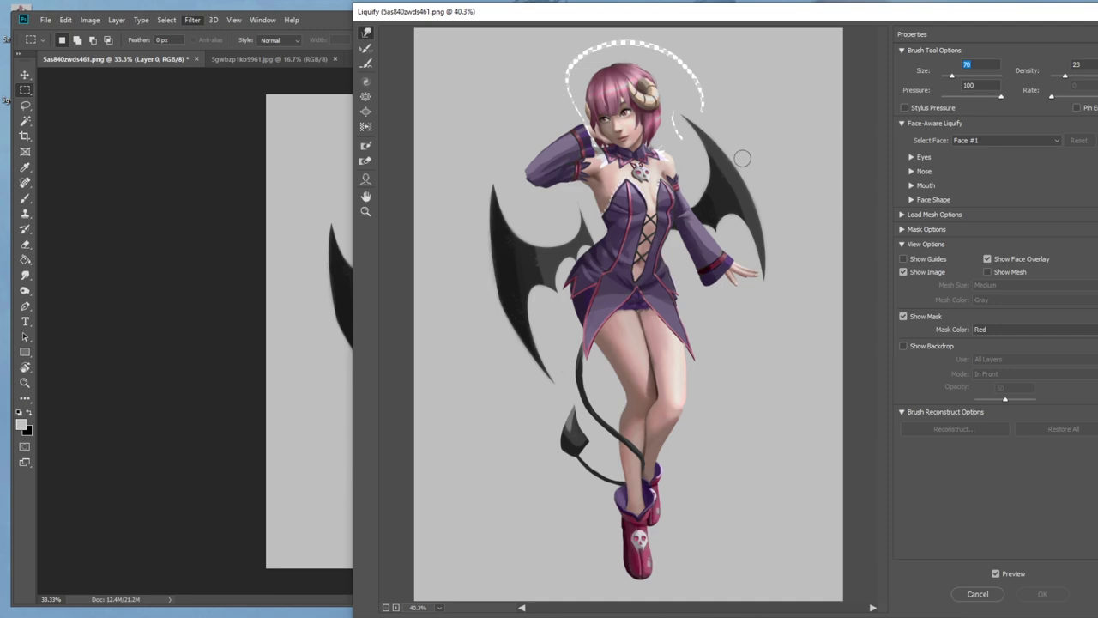
pyautogui.click(976, 594)
pyautogui.rightClick(536, 241)
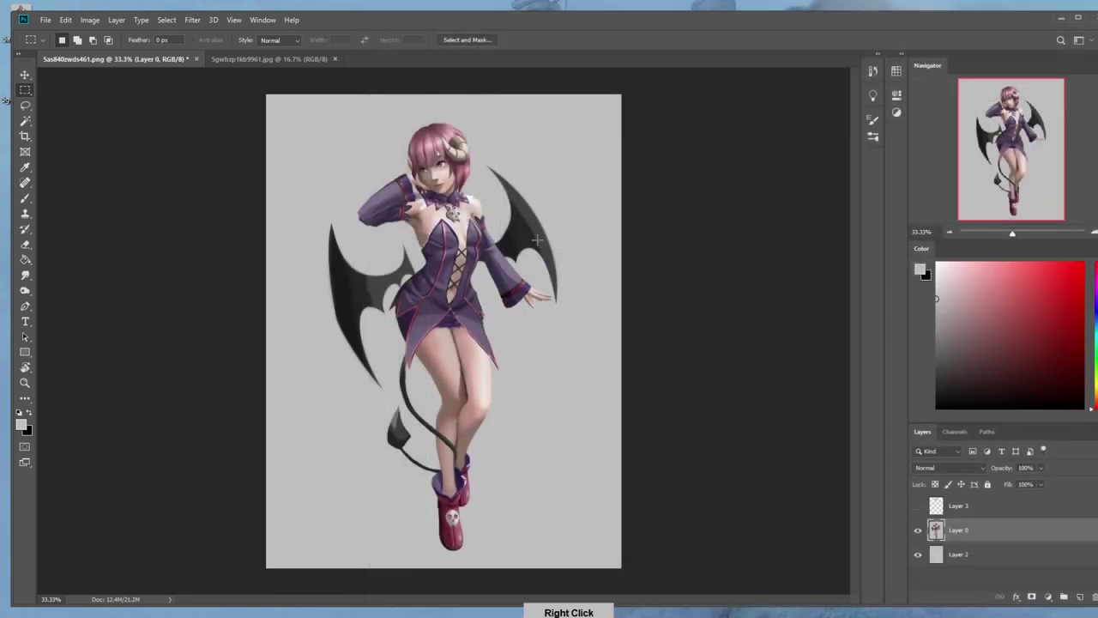
pyautogui.click(194, 21)
pyautogui.click(214, 112)
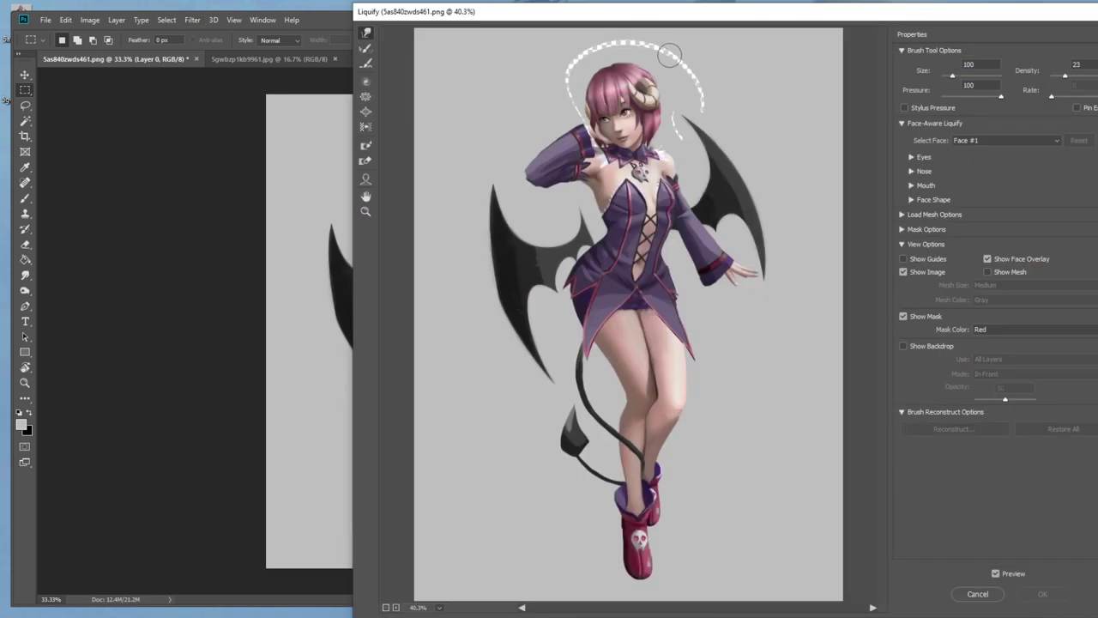
pyautogui.write('175')
# Forward-warp the hair at the top of the head, trying brush sizes from 80 to 250.
pyautogui.moveTo(617, 53); pyautogui.dragTo(594, 62)
pyautogui.press(']')
pyautogui.press(']')
pyautogui.press(']')
pyautogui.press('[')
pyautogui.press('[')
pyautogui.press('[')
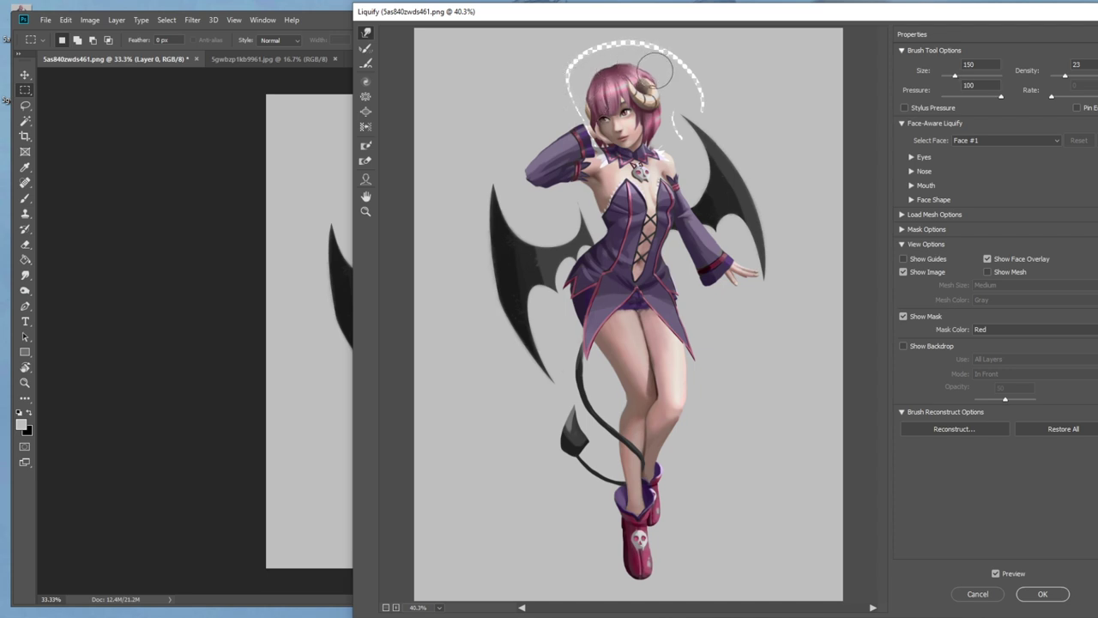
pyautogui.press('[')
pyautogui.press('[')
pyautogui.press(']')
pyautogui.press(']')
pyautogui.press(']')
pyautogui.press('[')
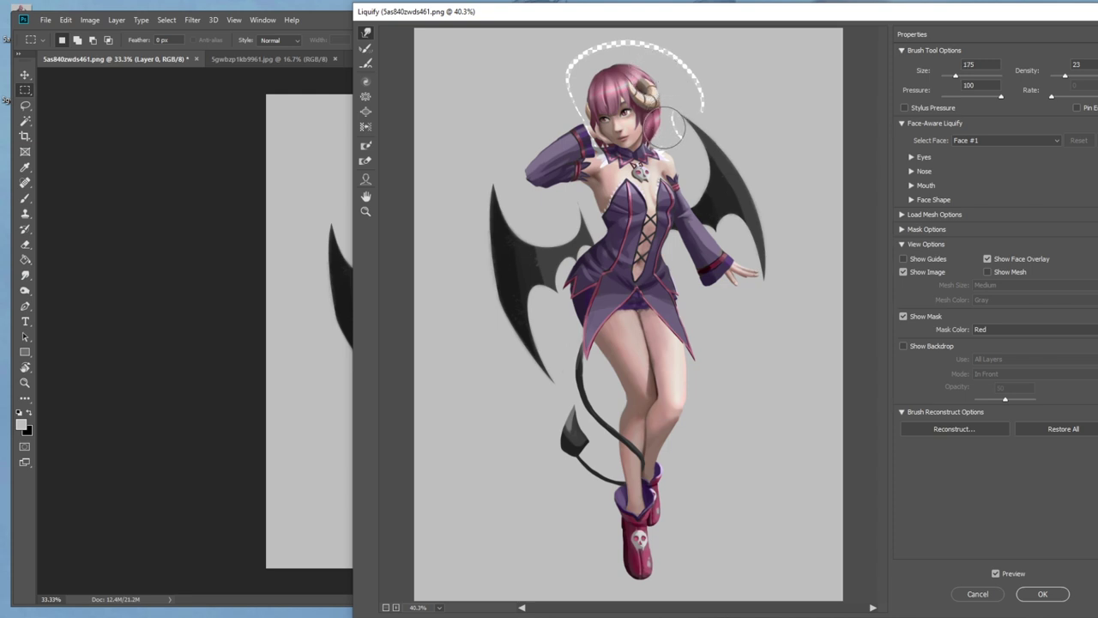
pyautogui.press('[')
pyautogui.press('[')
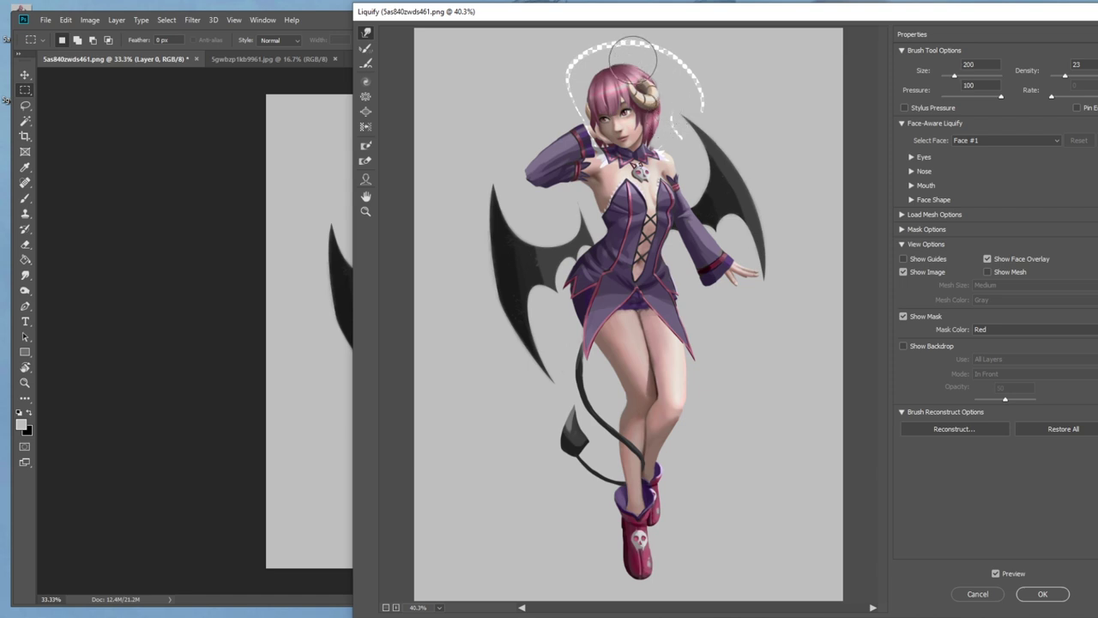
pyautogui.press('[')
pyautogui.press('[')
pyautogui.press('[')
# Push the hair beside the face outward at size 150 and reshape near the chin at size 100.
pyautogui.press(']')
pyautogui.press(']')
pyautogui.press(']')
pyautogui.press(']')
pyautogui.press(']')
pyautogui.press(']')
pyautogui.press(']')
pyautogui.press(']')
pyautogui.press(']')
pyautogui.press(']')
pyautogui.press(']')
pyautogui.press(']')
pyautogui.press('[')
pyautogui.press('[')
pyautogui.press('[')
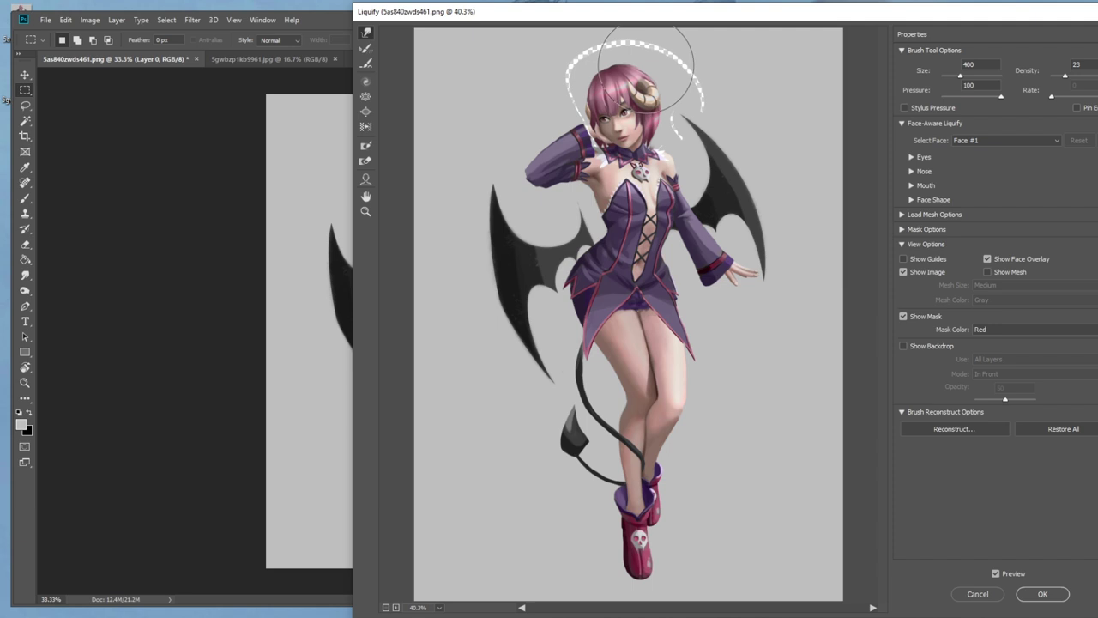
pyautogui.press('[')
pyautogui.press('[')
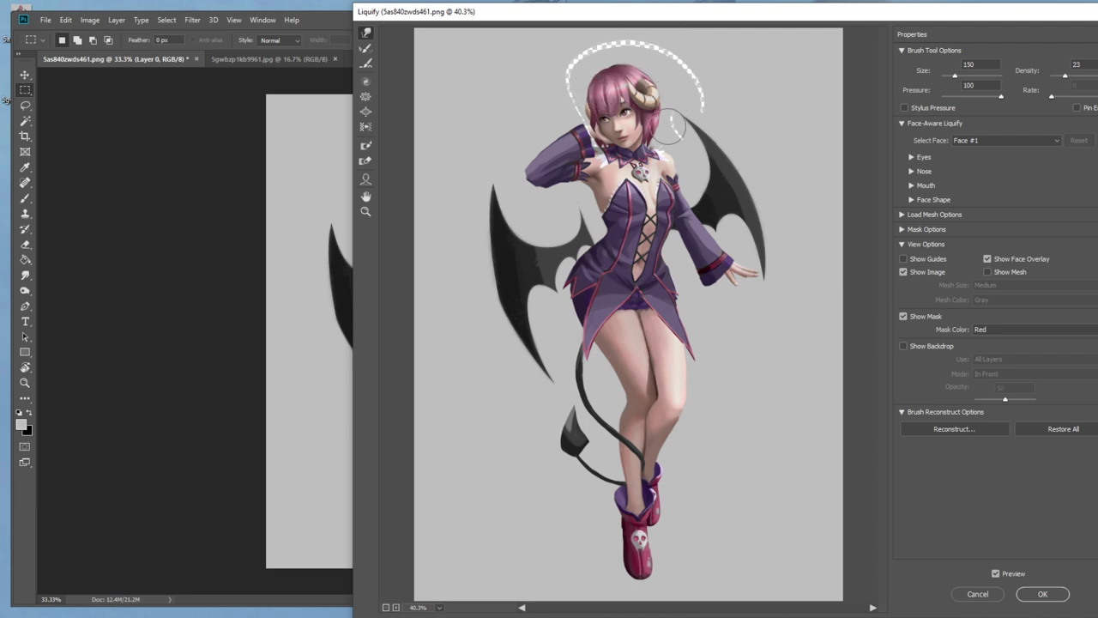
pyautogui.moveTo(645, 129); pyautogui.dragTo(657, 131)
pyautogui.press('[')
pyautogui.press('[')
pyautogui.press('[')
pyautogui.press('[')
pyautogui.press('[')
pyautogui.moveTo(636, 138); pyautogui.dragTo(625, 151)
# Adjust the Forward Warp brush size between 200 and 700, settling on 400.
pyautogui.scroll(-1, 665, 214)
pyautogui.press(']')
pyautogui.press(']')
pyautogui.press(']')
pyautogui.press(']')
pyautogui.press(']')
pyautogui.press(']')
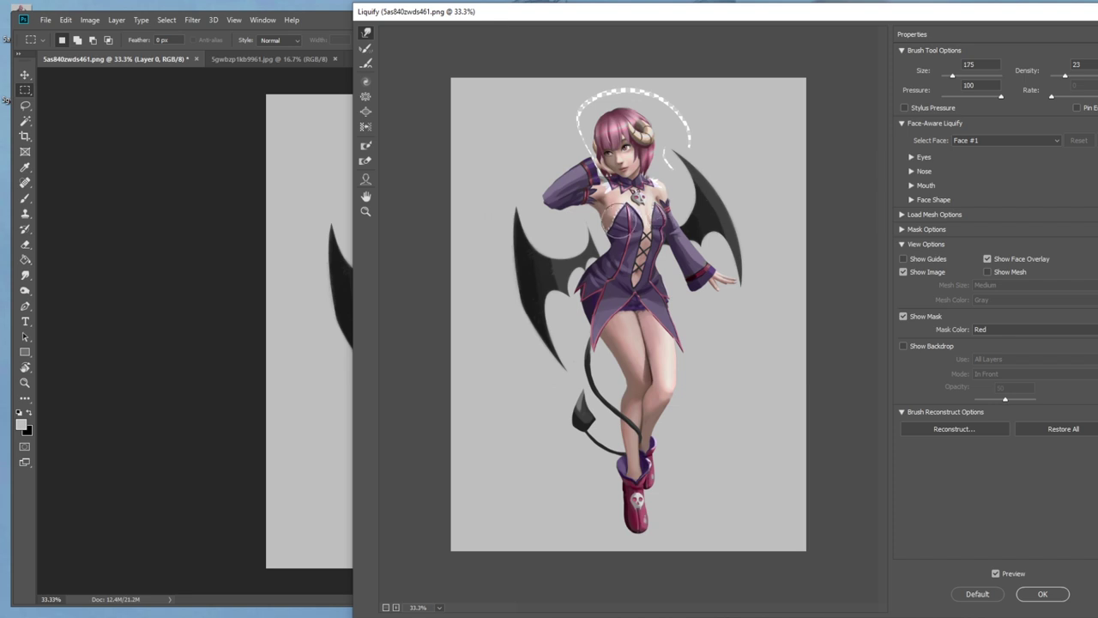
pyautogui.press(']')
pyautogui.press(']')
pyautogui.press(']')
pyautogui.press(']')
pyautogui.press(']')
pyautogui.press(']')
pyautogui.press(']')
pyautogui.press(']')
pyautogui.press(']')
pyautogui.press(']')
pyautogui.press(']')
pyautogui.press(']')
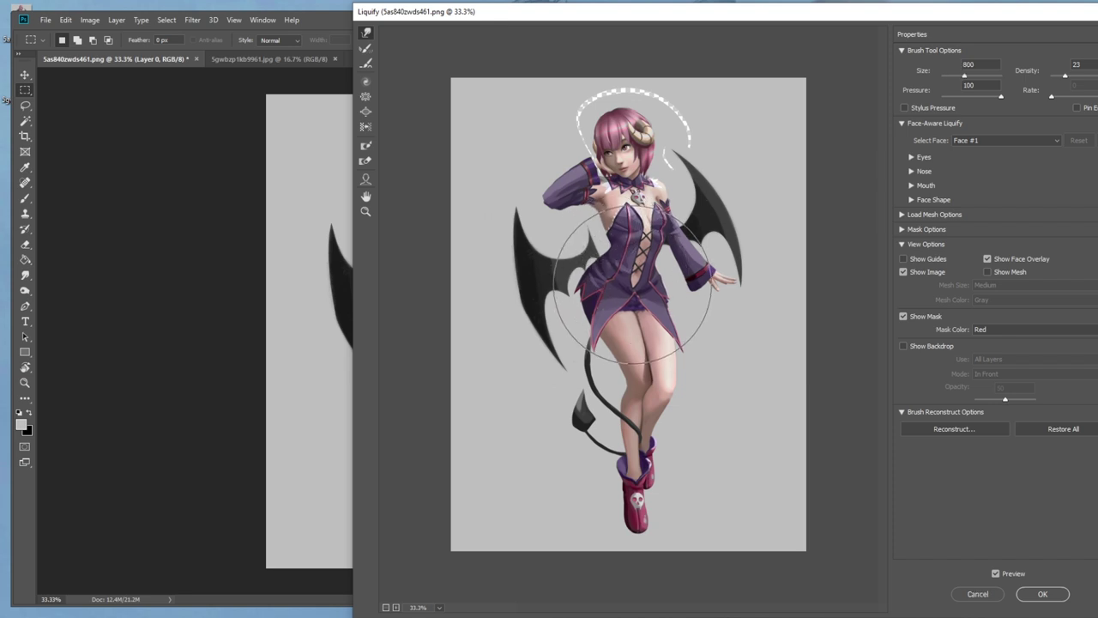
pyautogui.press('[')
pyautogui.press('[')
pyautogui.press('[')
pyautogui.press('[')
pyautogui.press('[')
pyautogui.press('[')
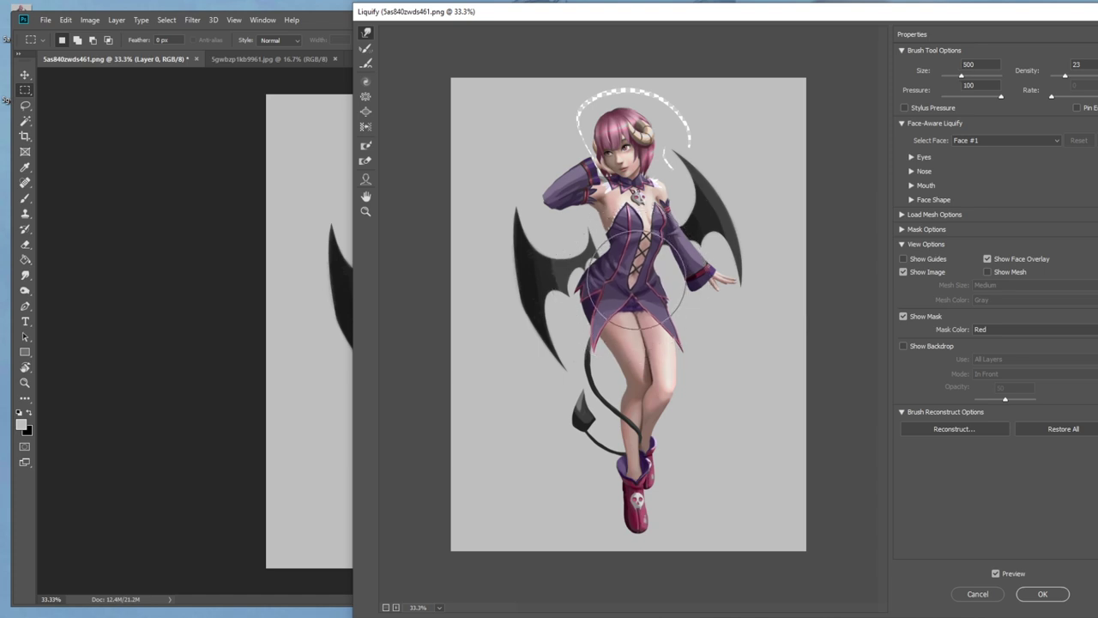
pyautogui.press('[')
pyautogui.press('[')
pyautogui.press('[')
pyautogui.press('[')
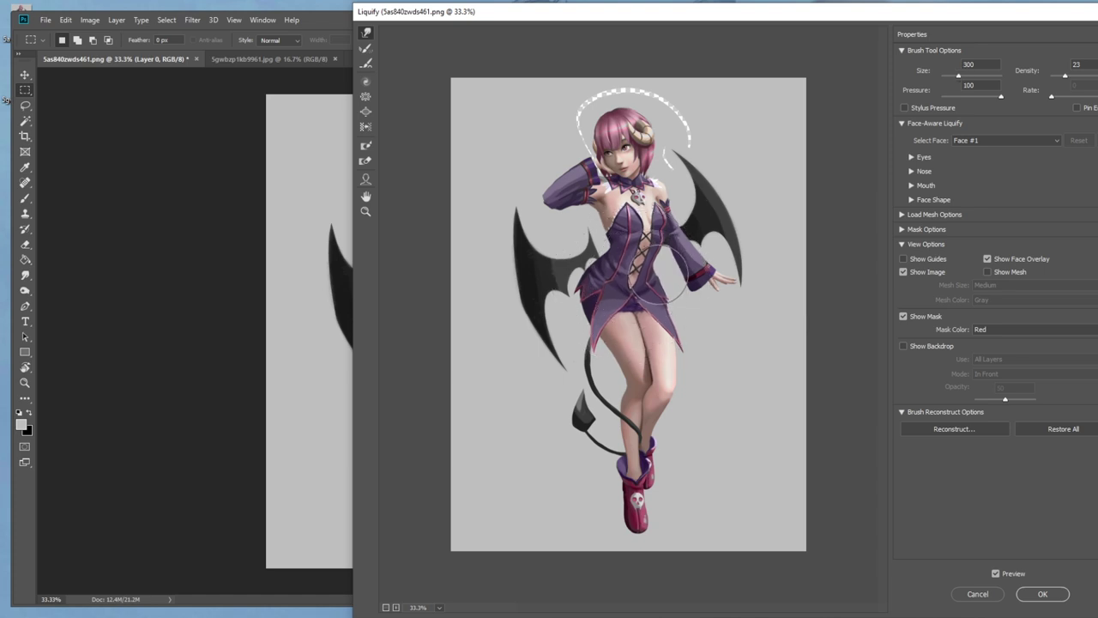
pyautogui.press(']')
pyautogui.press(']')
pyautogui.press(']')
pyautogui.press(']')
pyautogui.press(']')
pyautogui.press(']')
pyautogui.press(']')
pyautogui.press(']')
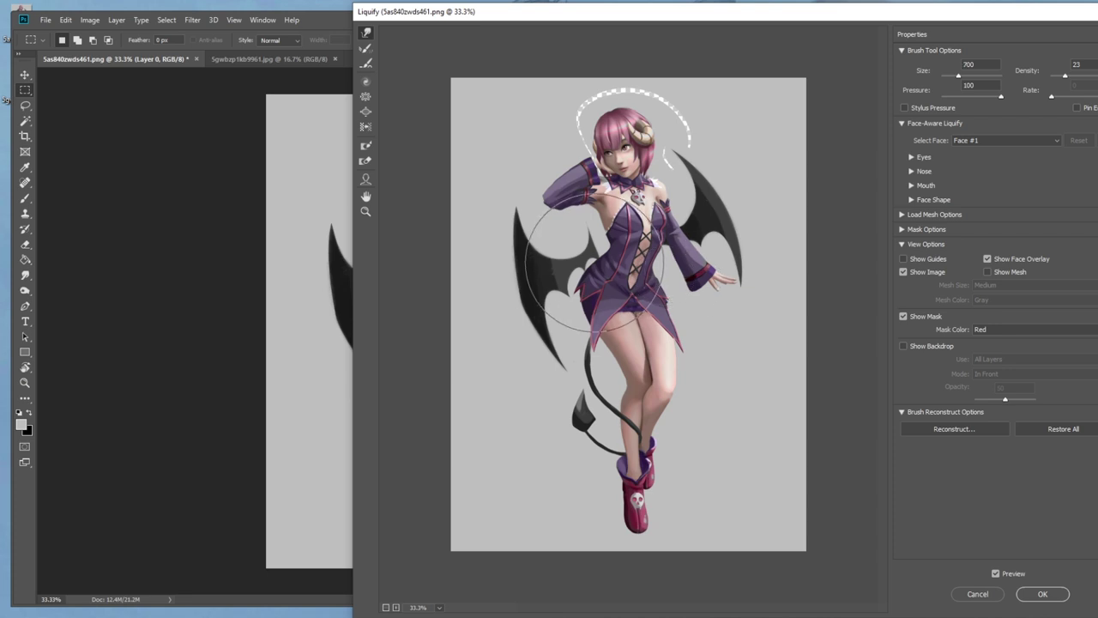
pyautogui.press('[')
pyautogui.press('[')
pyautogui.press('[')
pyautogui.press('[')
pyautogui.press('[')
pyautogui.press('[')
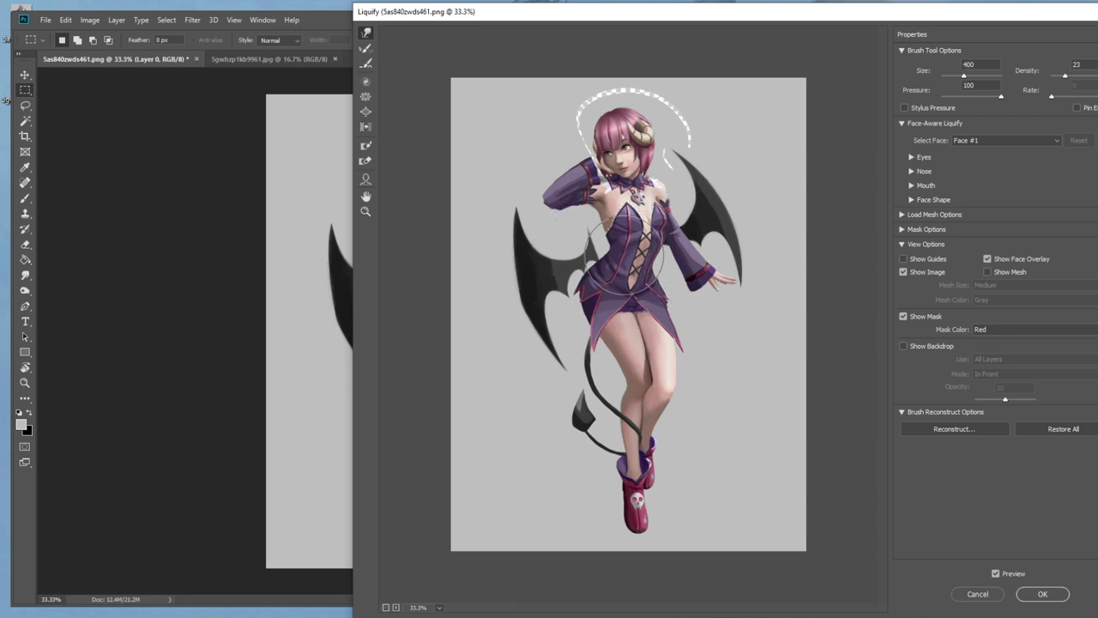
pyautogui.press('[')
pyautogui.press('[')
pyautogui.press('[')
pyautogui.press('[')
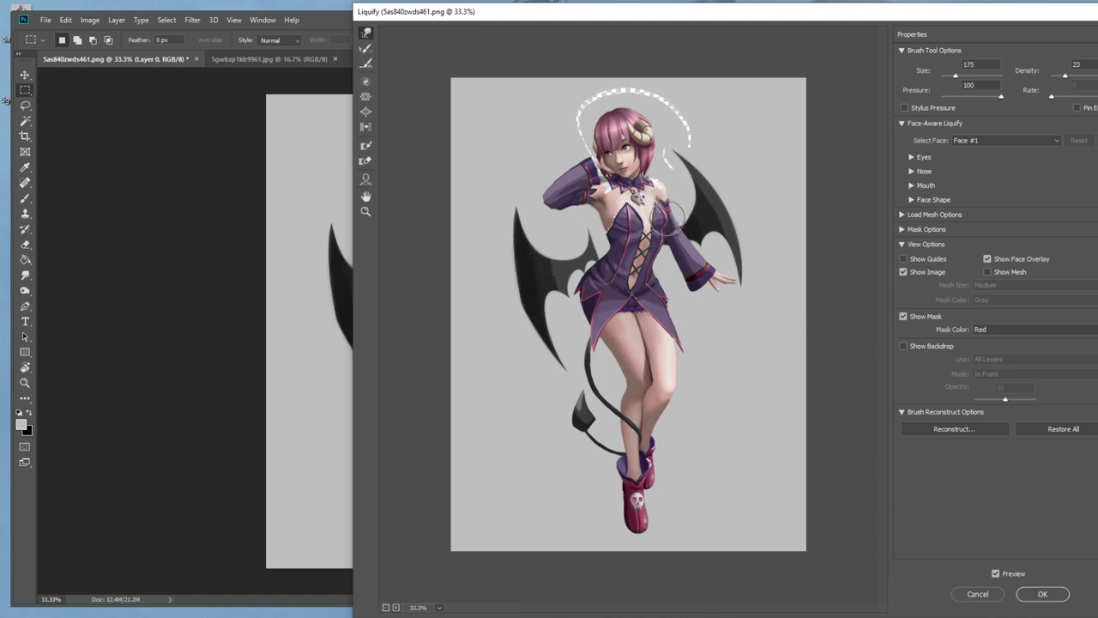
pyautogui.press(']')
pyautogui.press(']')
pyautogui.press(']')
pyautogui.press(']')
pyautogui.press(']')
pyautogui.press(']')
pyautogui.press(']')
pyautogui.press(']')
pyautogui.press(']')
pyautogui.press(']')
pyautogui.press(']')
pyautogui.press(']')
pyautogui.press(']')
pyautogui.press(']')
pyautogui.press(']')
pyautogui.press(']')
pyautogui.press(']')
pyautogui.press(']')
pyautogui.press(']')
pyautogui.press(']')
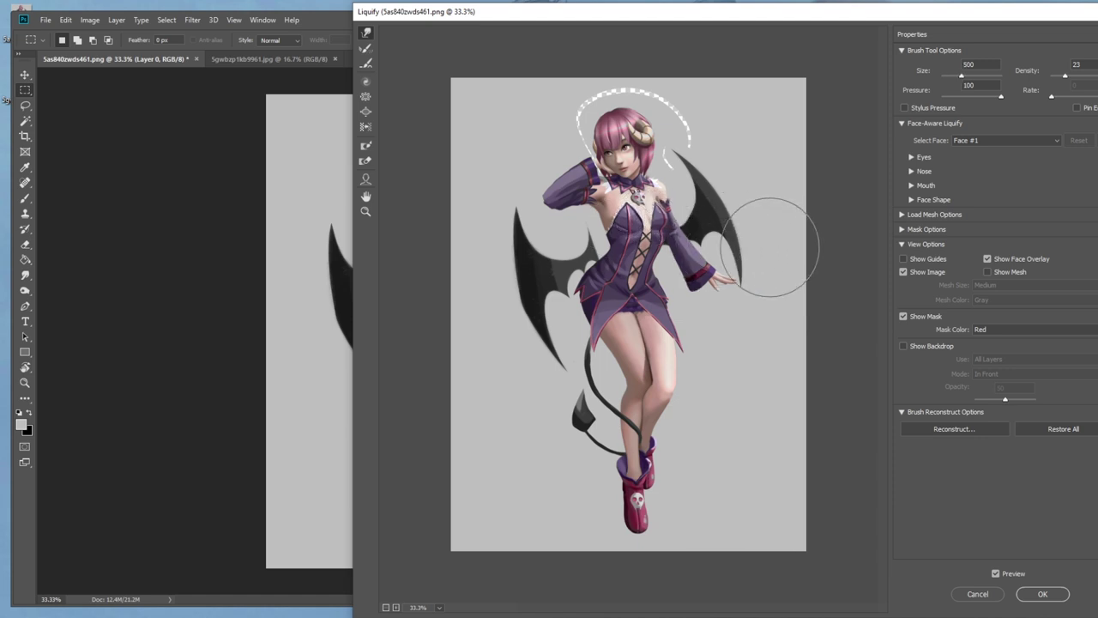
# Try the Pucker and Bloat tools at size 900, return to Forward Warp, and apply Liquify.
pyautogui.click(365, 96)
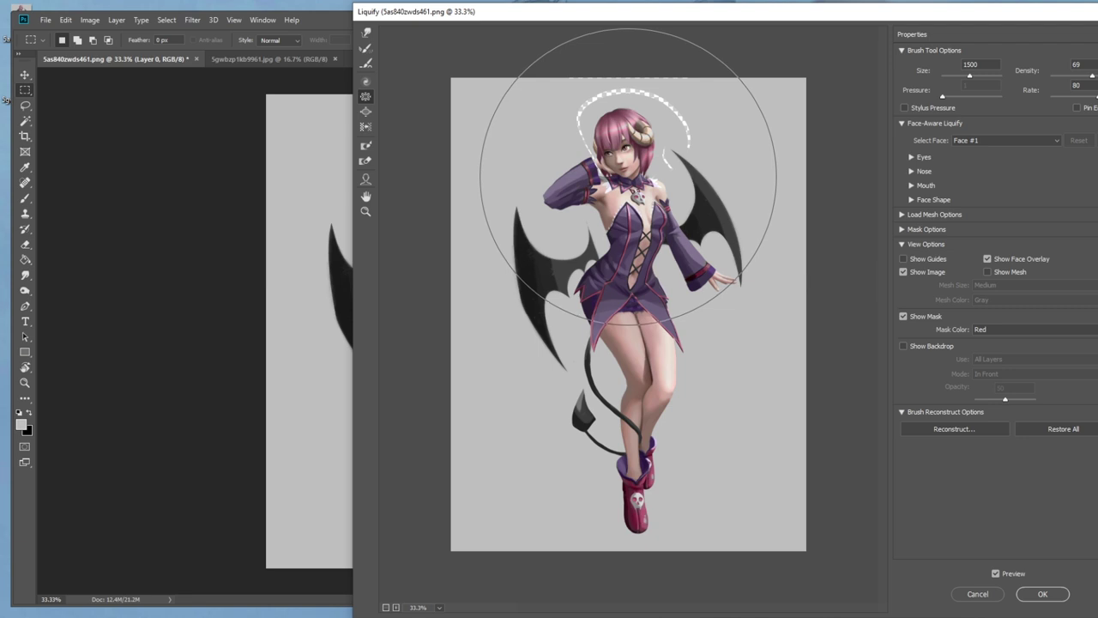
pyautogui.click(365, 112)
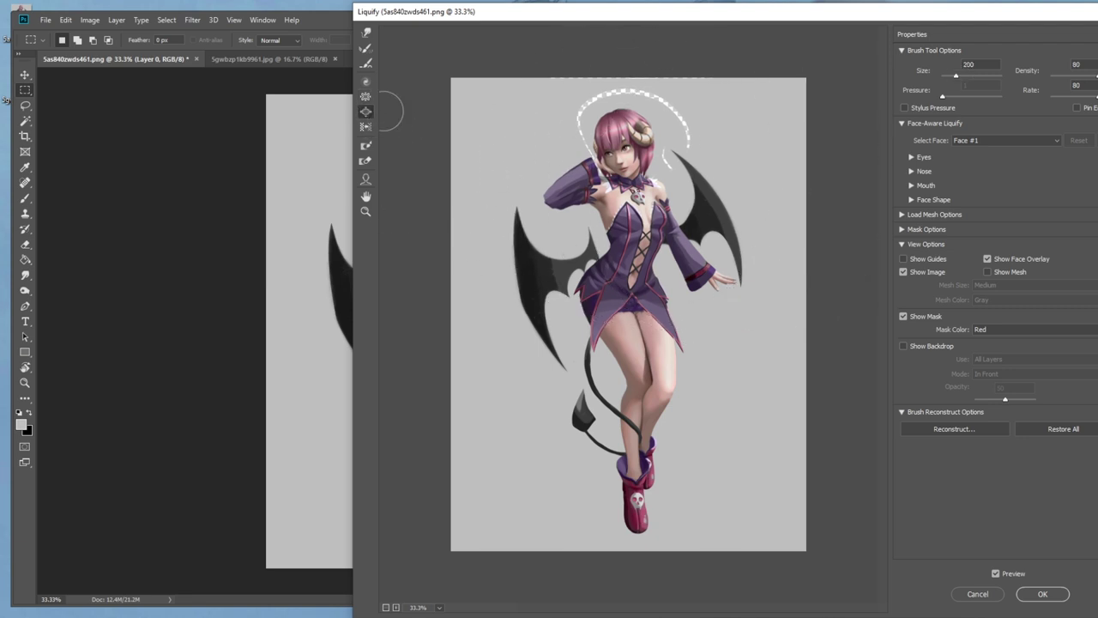
pyautogui.press(']')
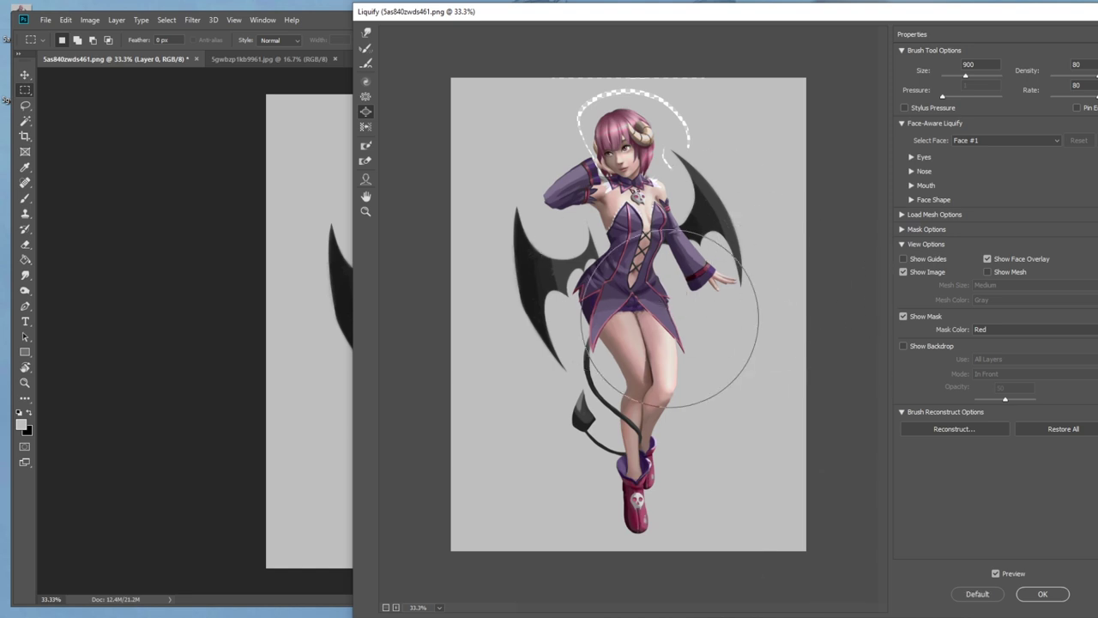
pyautogui.click(365, 31)
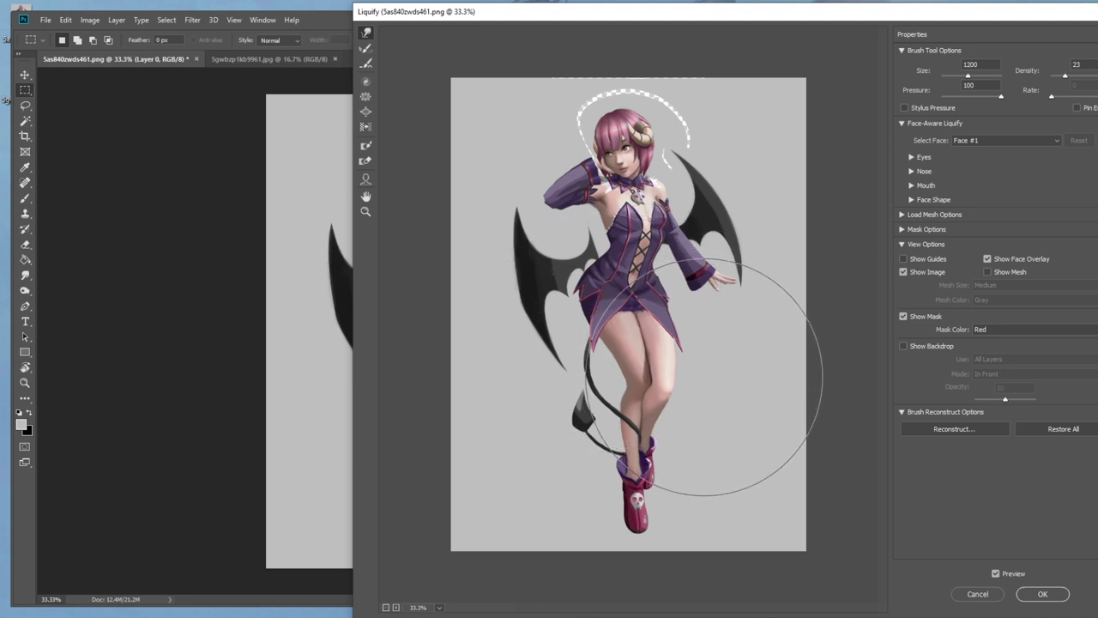
pyautogui.click(1042, 593)
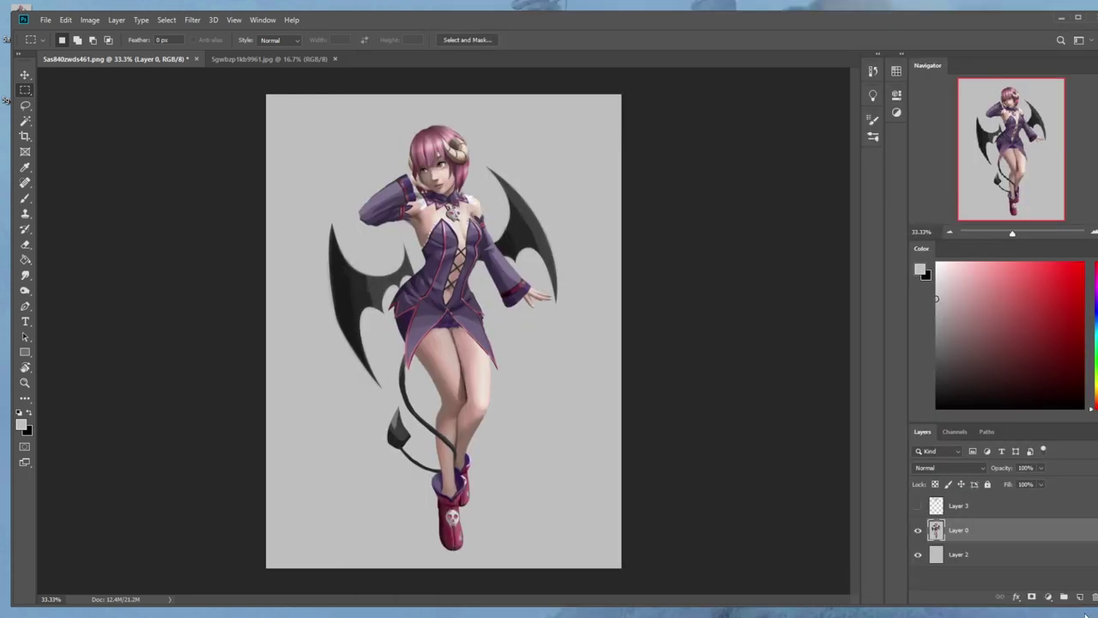
# Step back in History to before the head patch, then return to the latest Liquify state.
pyautogui.click(873, 72)
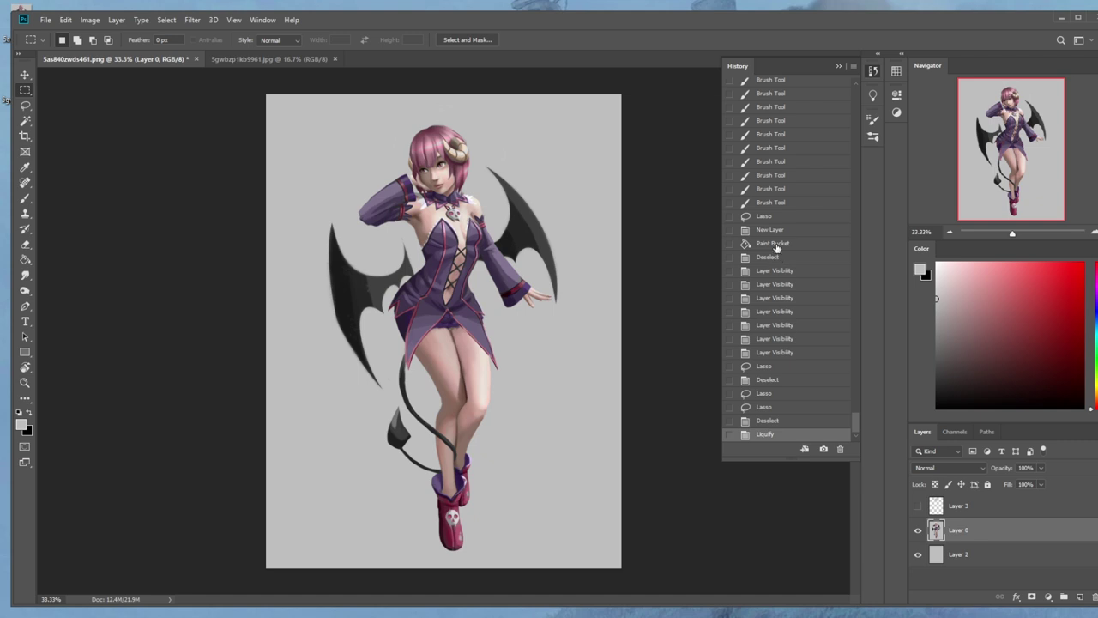
pyautogui.click(771, 202)
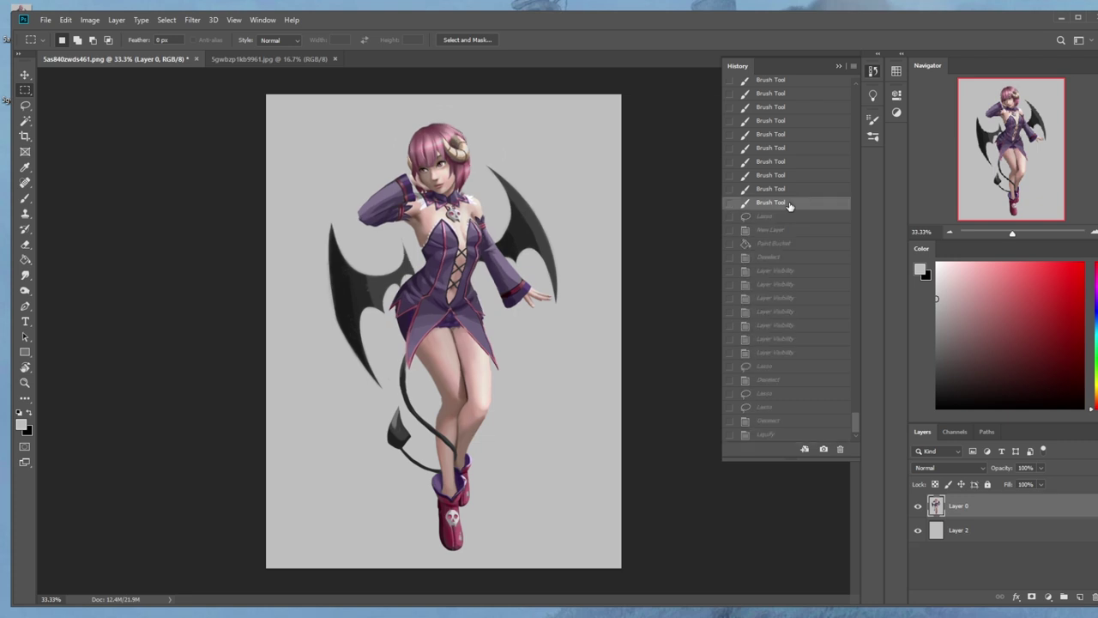
pyautogui.click(771, 436)
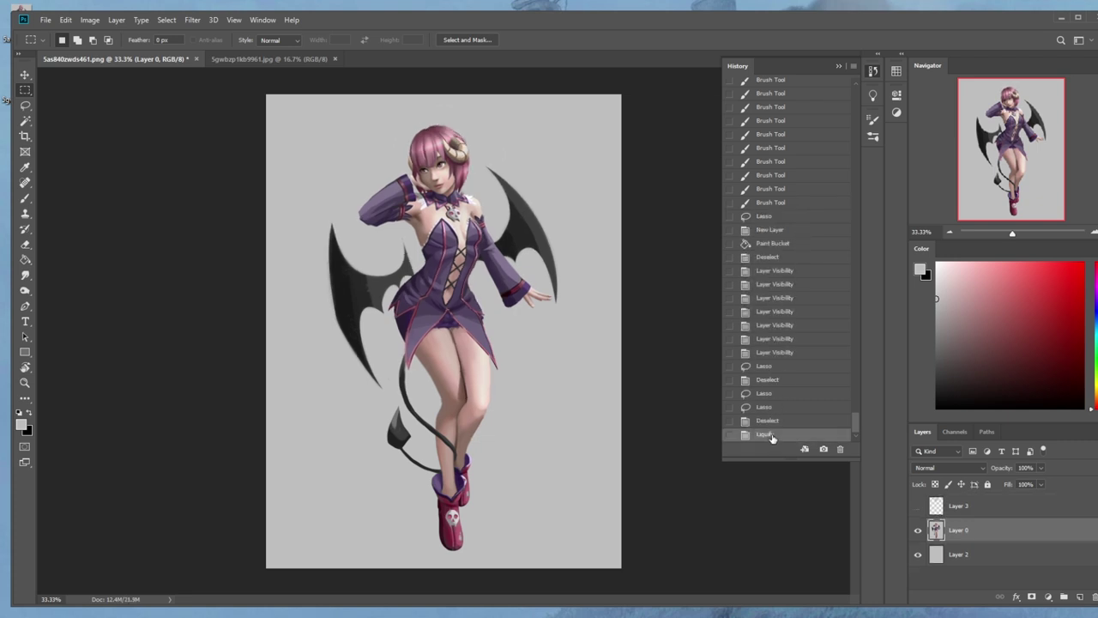
# Flatten the image, discarding the hidden layer, and select the whole canvas.
pyautogui.rightClick(993, 537)
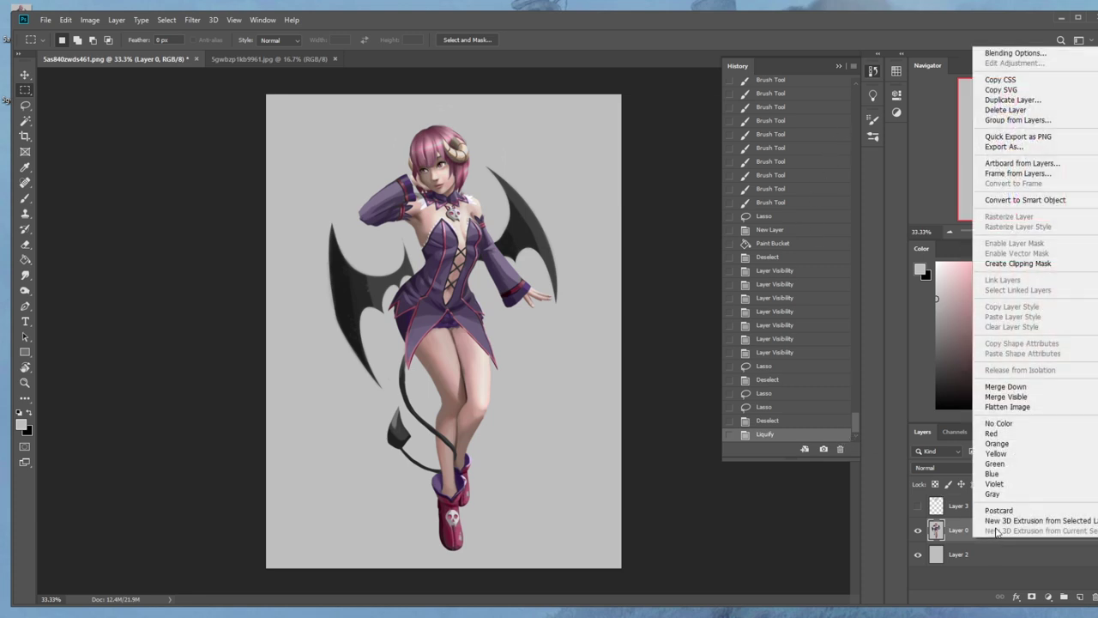
pyautogui.click(1030, 410)
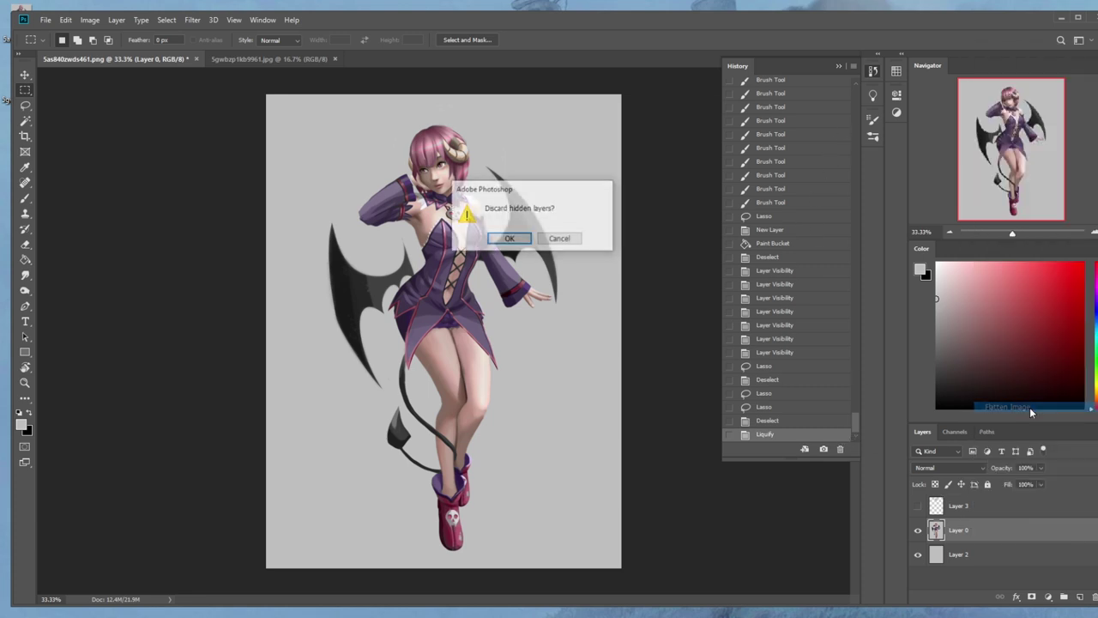
pyautogui.click(518, 240)
pyautogui.hotkey('ctrl', 'a')
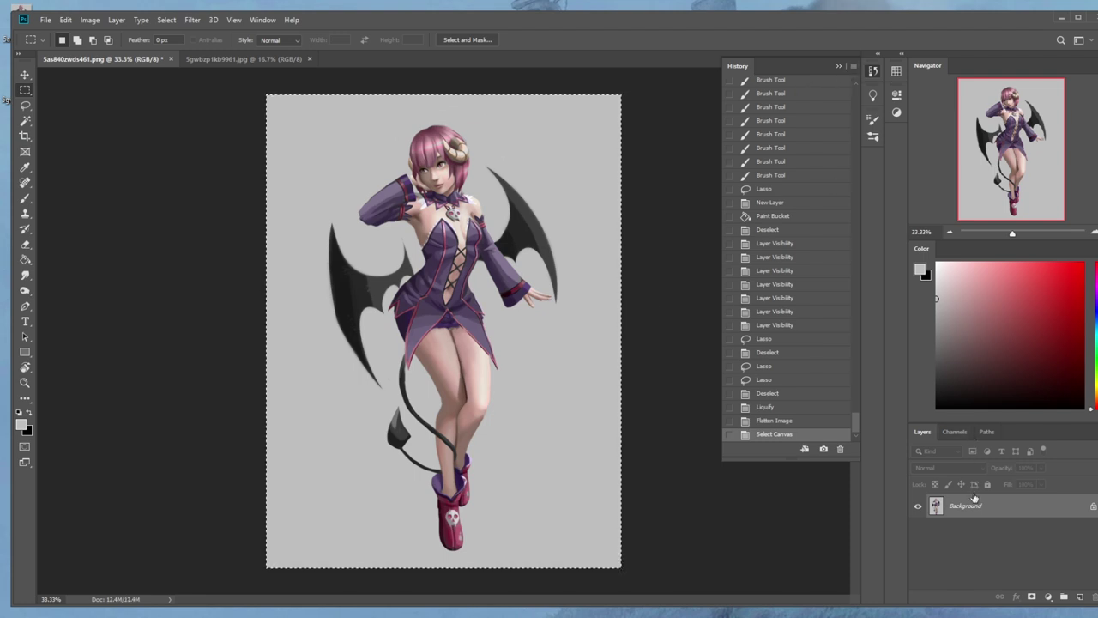
# Close the History panel, deselect the canvas, and lasso the lower boot.
pyautogui.click(837, 67)
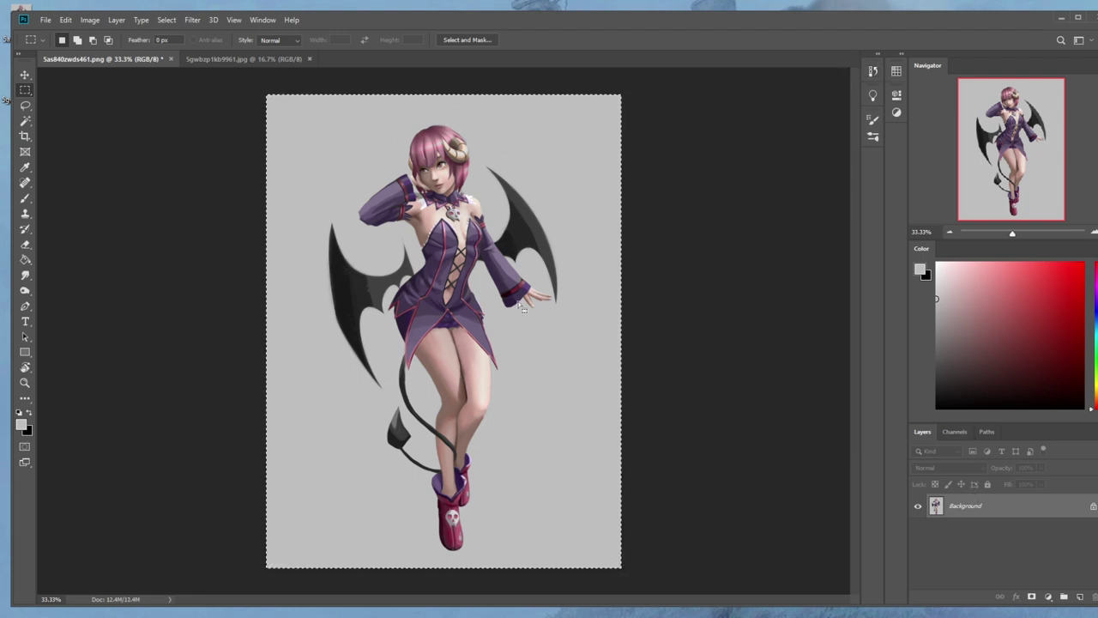
pyautogui.rightClick(482, 343)
pyautogui.click(511, 352)
pyautogui.press('b')
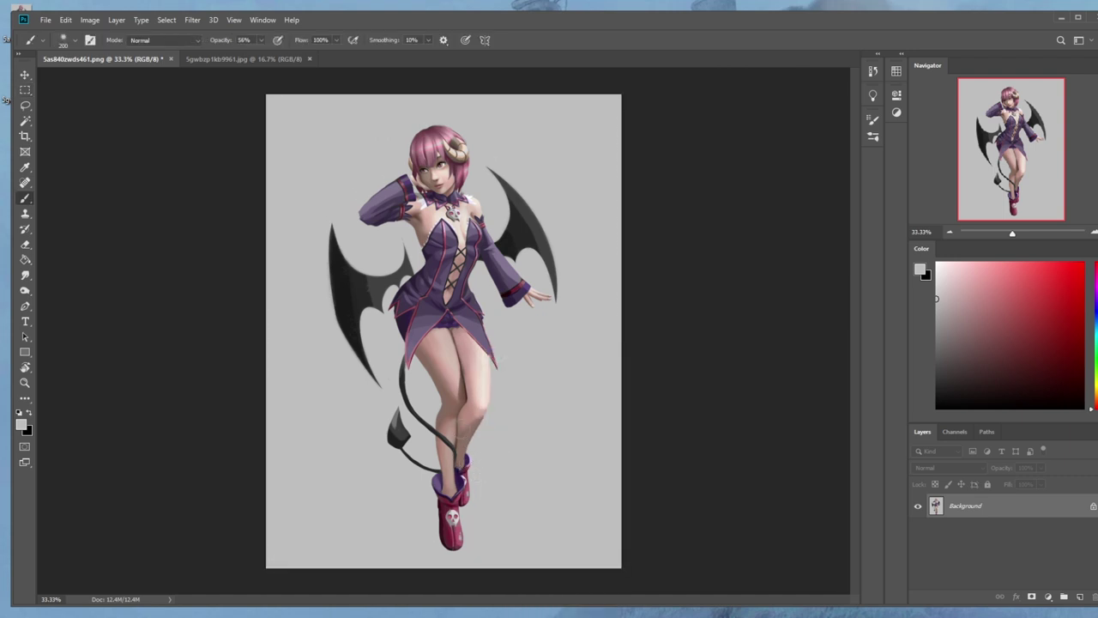
pyautogui.press('l')
pyautogui.moveTo(467, 502)
pyautogui.mouseDown()
pyautogui.moveTo(469, 554)
pyautogui.moveTo(429, 515)
pyautogui.mouseUp()
pyautogui.moveTo(440, 474); pyautogui.dragTo(442, 474)
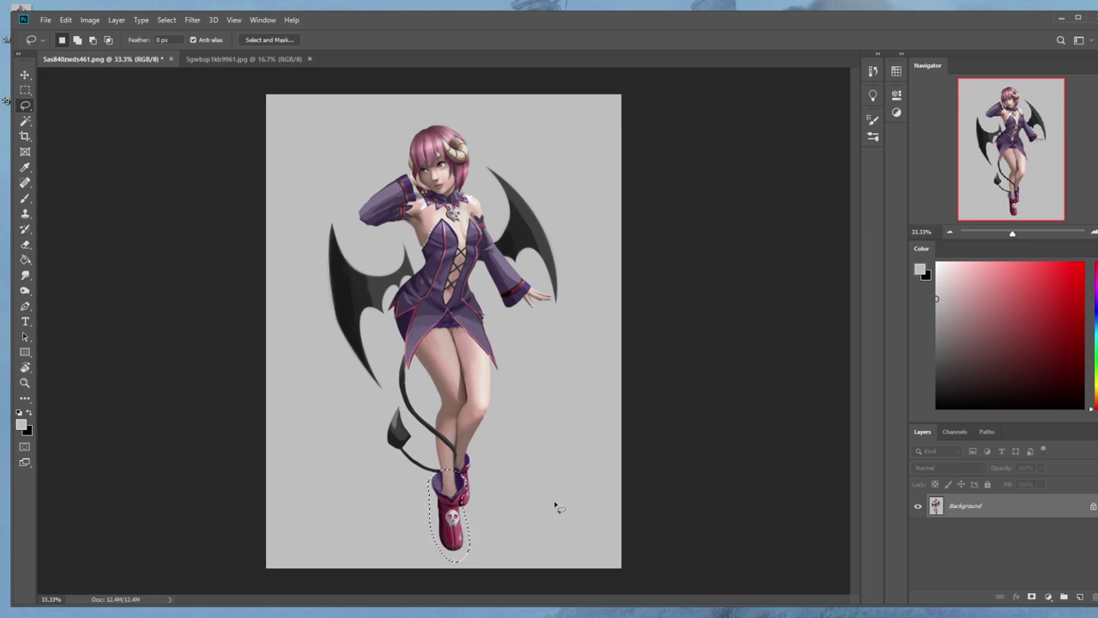
# Copy the boot to a new layer and transform it up onto the raised leg.
pyautogui.hotkey('ctrl', 'j')
pyautogui.hotkey('ctrl', 't')
pyautogui.rightClick(451, 333)
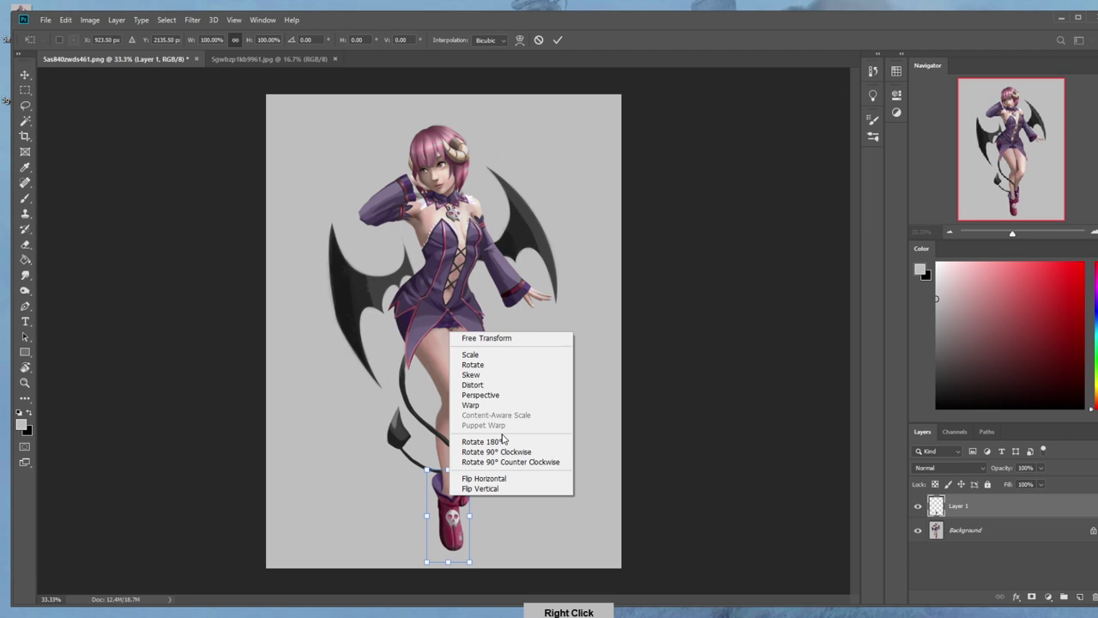
pyautogui.click(484, 478)
pyautogui.moveTo(455, 530)
pyautogui.mouseDown()
pyautogui.moveTo(459, 480)
pyautogui.moveTo(473, 523)
pyautogui.mouseUp()
pyautogui.moveTo(463, 467)
pyautogui.mouseDown()
pyautogui.moveTo(473, 488)
pyautogui.moveTo(464, 469)
pyautogui.mouseUp()
pyautogui.rightClick(463, 470)
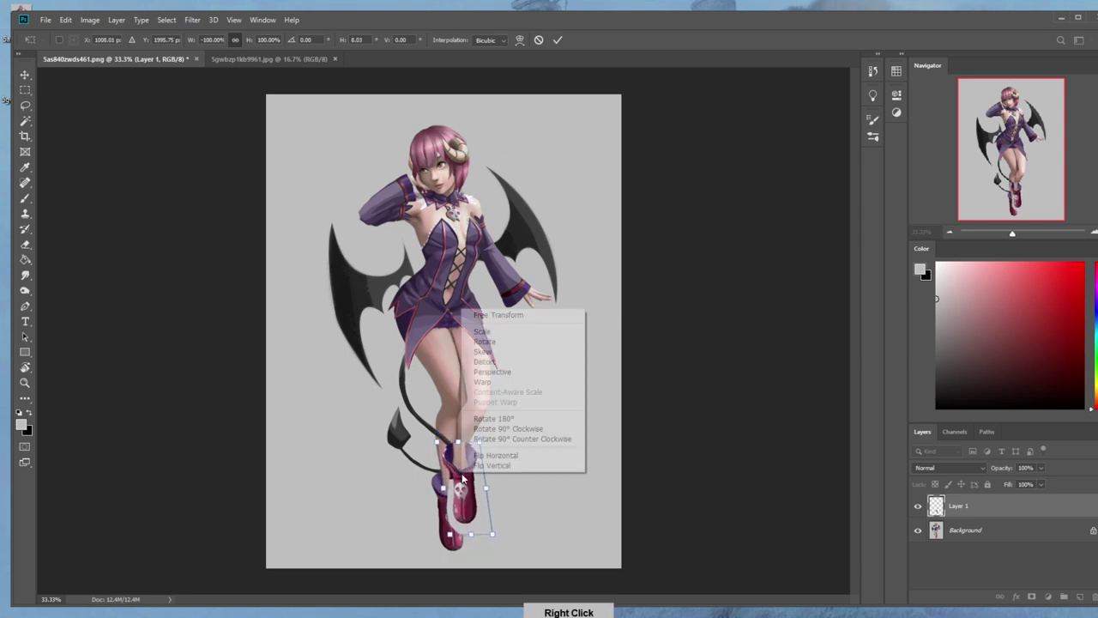
pyautogui.click(512, 454)
pyautogui.moveTo(471, 482)
pyautogui.mouseDown()
pyautogui.moveTo(478, 460)
pyautogui.moveTo(486, 466)
pyautogui.mouseUp()
pyautogui.click(558, 40)
# Erase excess paint above the boot copy, compare it on and off, and merge it down.
pyautogui.press('e')
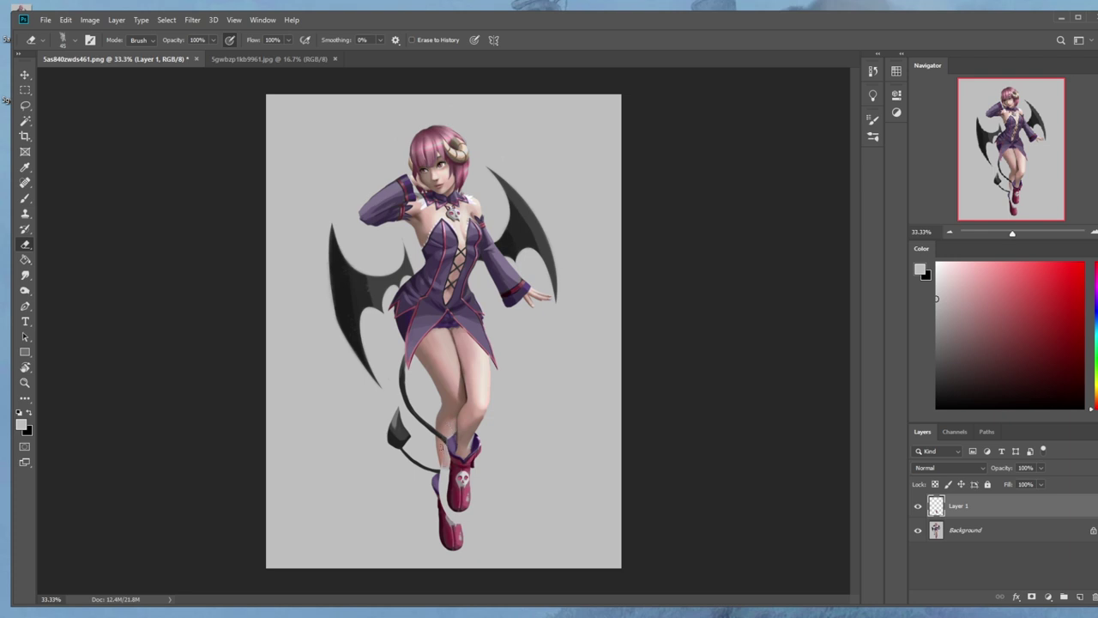
pyautogui.moveTo(444, 477); pyautogui.dragTo(436, 504)
pyautogui.click(918, 506)
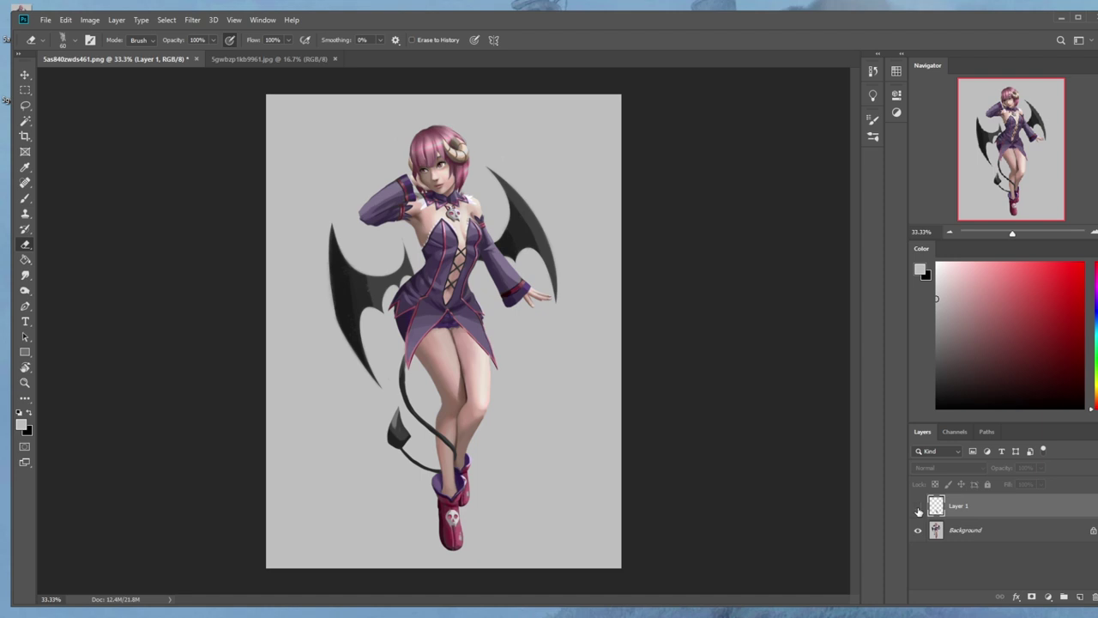
pyautogui.click(918, 506)
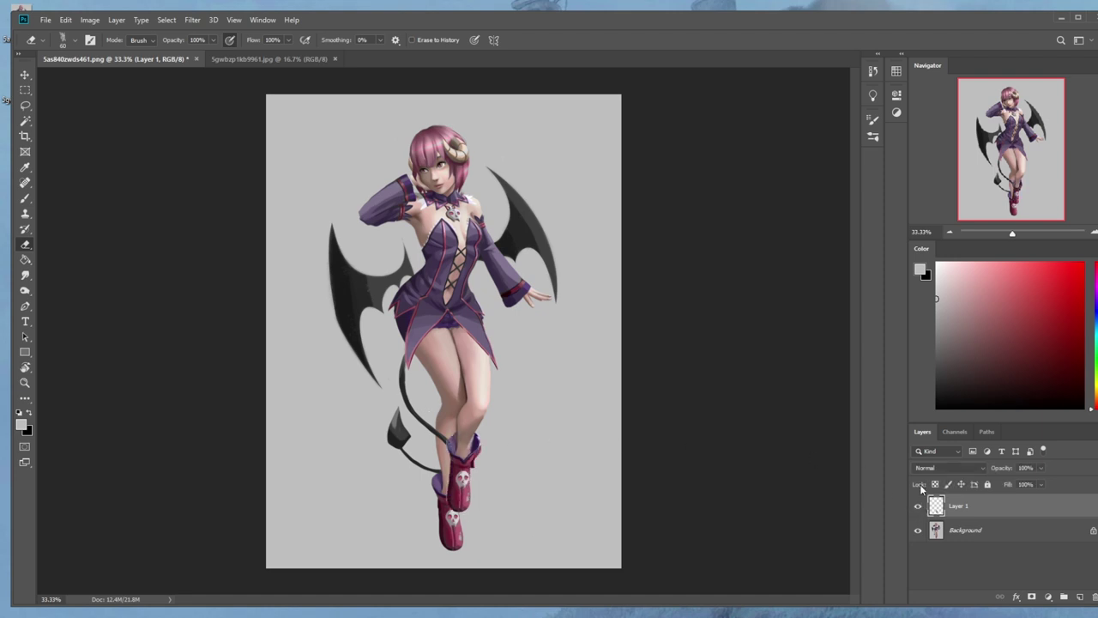
pyautogui.click(917, 507)
pyautogui.click(919, 509)
pyautogui.rightClick(965, 508)
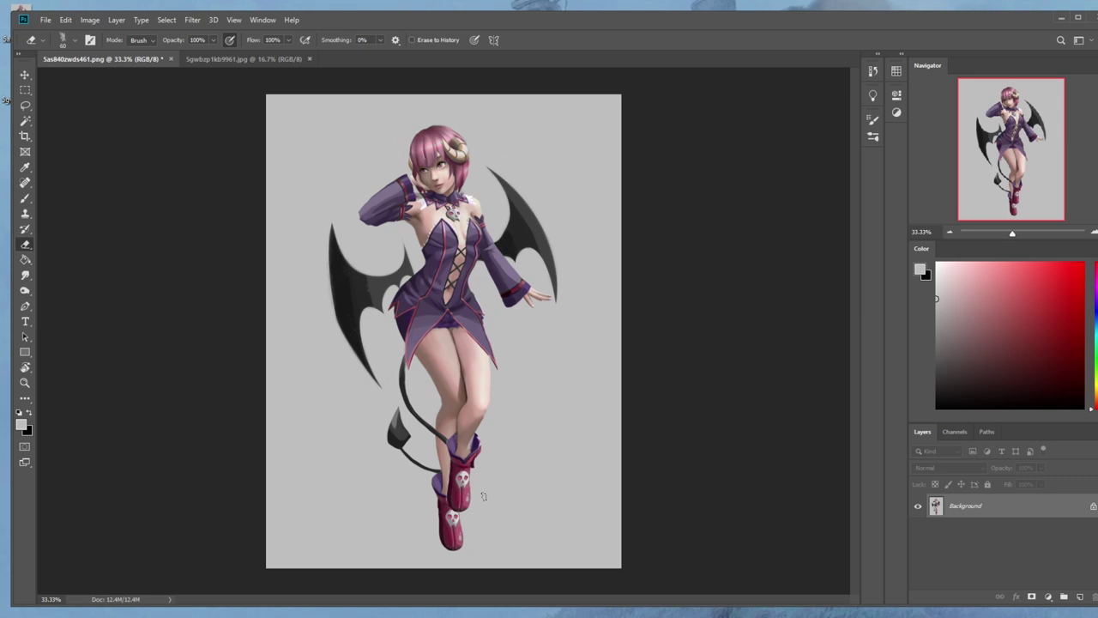
pyautogui.press('l')
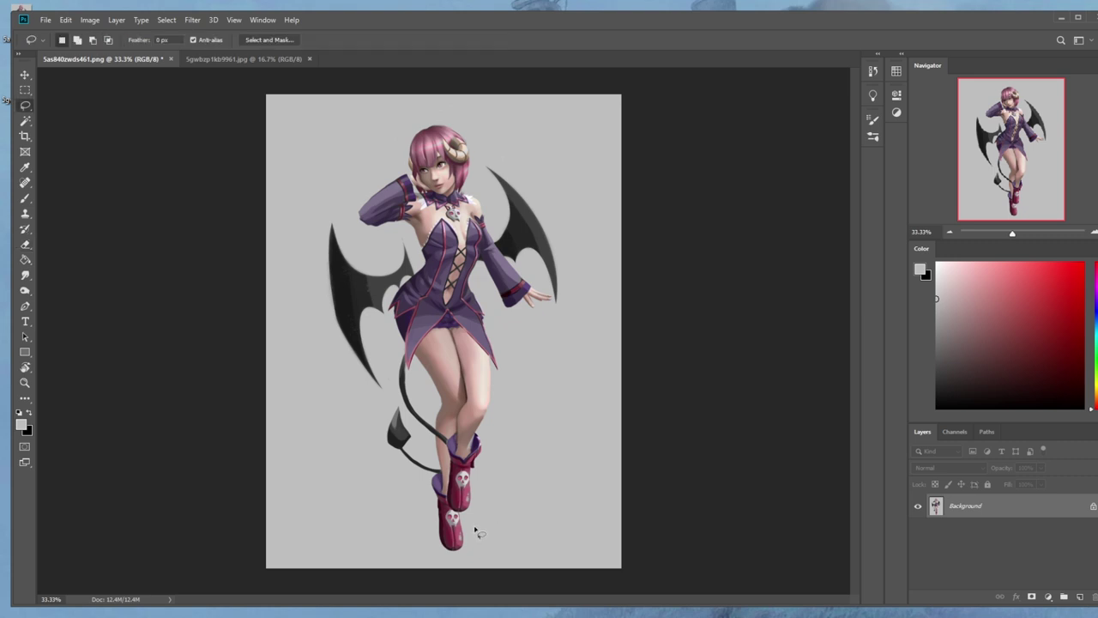
# Copy the lassoed lower boot to a new layer, nudge it upward, and merge it into the background.
pyautogui.moveTo(472, 529); pyautogui.dragTo(431, 542)
pyautogui.moveTo(482, 545); pyautogui.dragTo(470, 515)
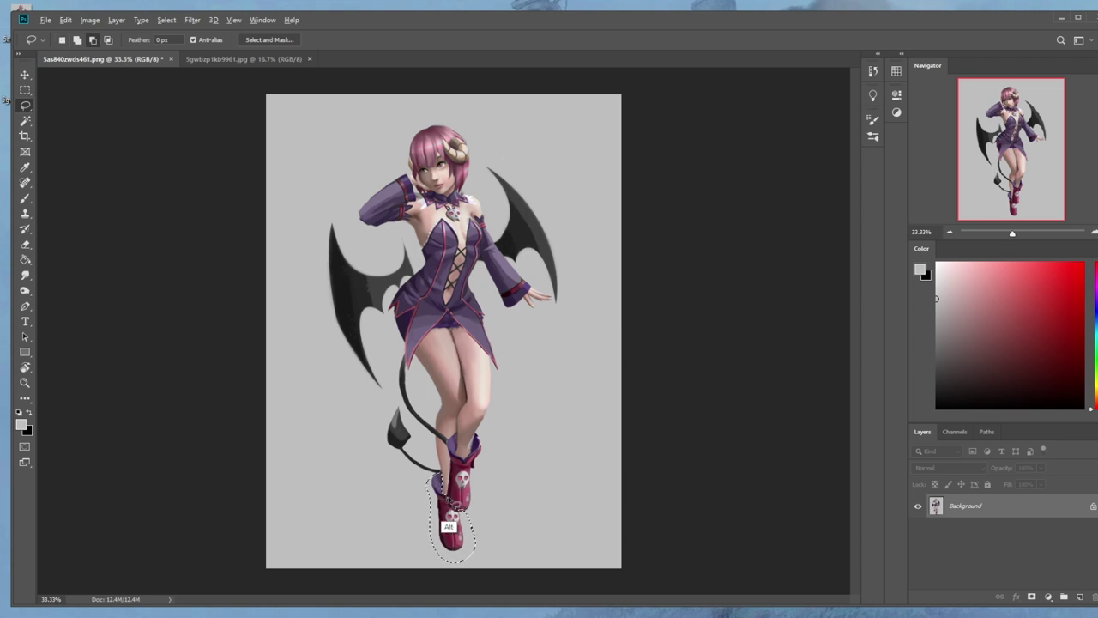
pyautogui.press('ctrl')
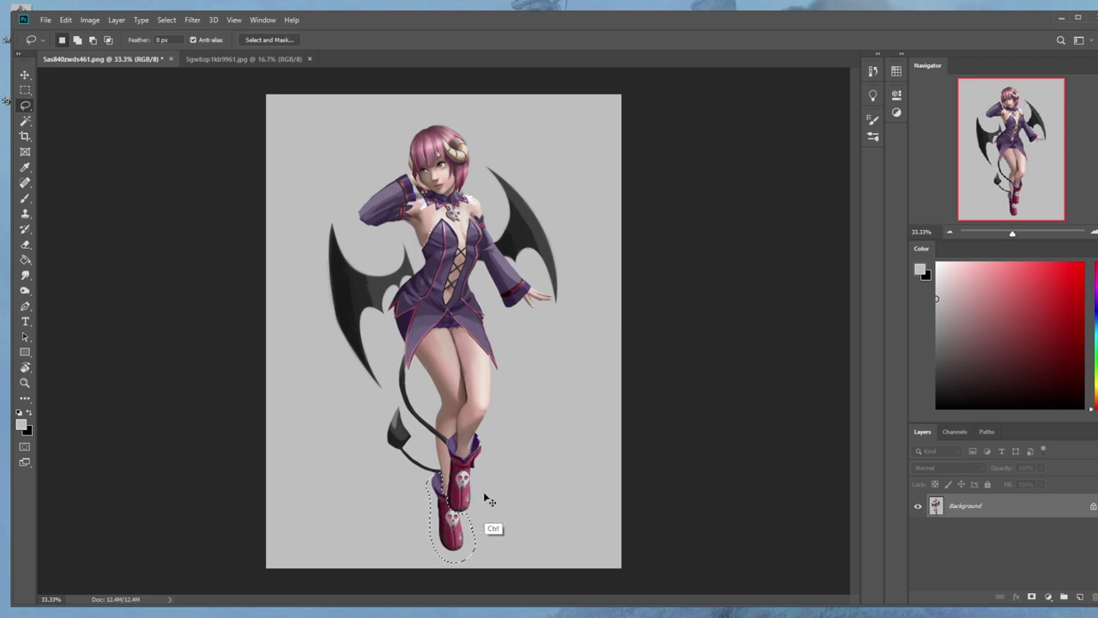
pyautogui.hotkey('ctrl', 'j')
pyautogui.moveTo(477, 519); pyautogui.dragTo(461, 518)
pyautogui.press('e')
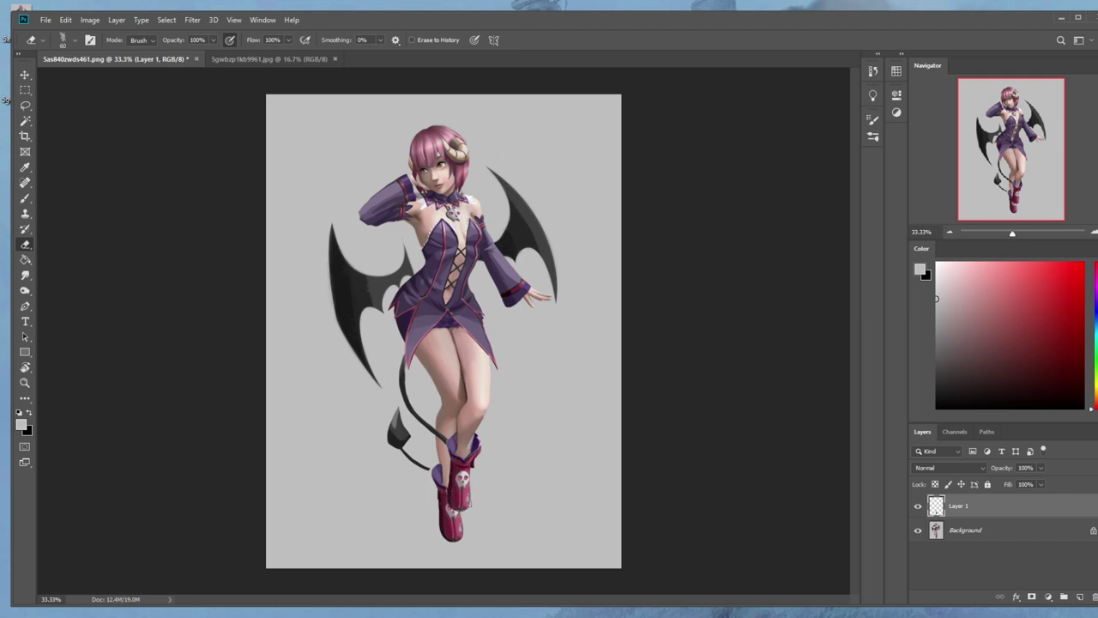
pyautogui.rightClick(1000, 509)
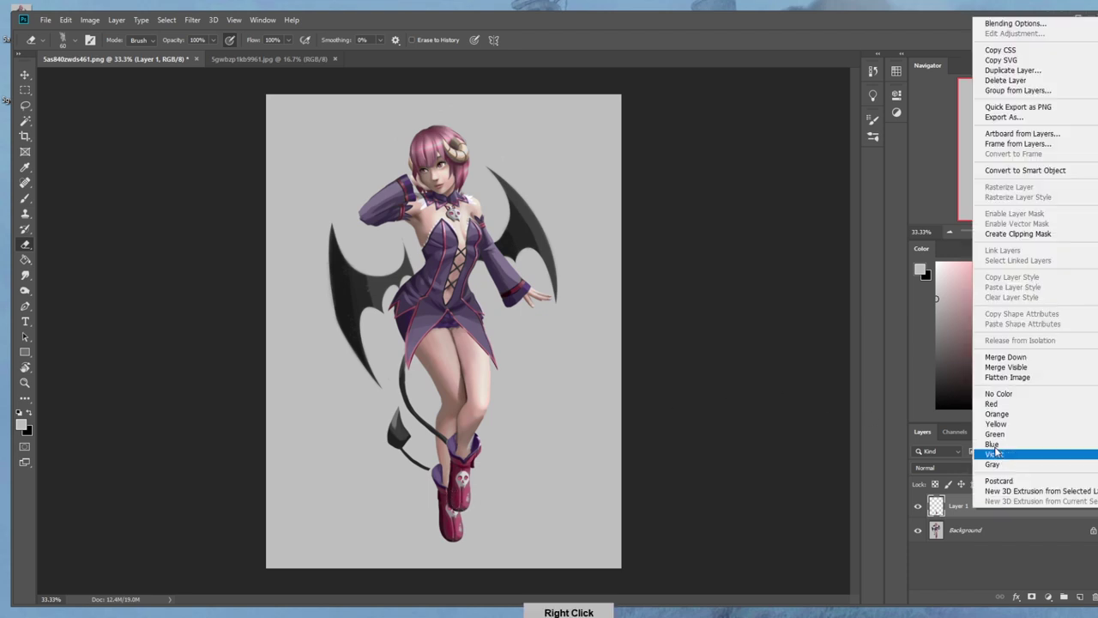
pyautogui.click(1025, 422)
# Save the artwork, flatten the layers, and add a fresh empty layer.
pyautogui.press('b')
pyautogui.rightClick(534, 273)
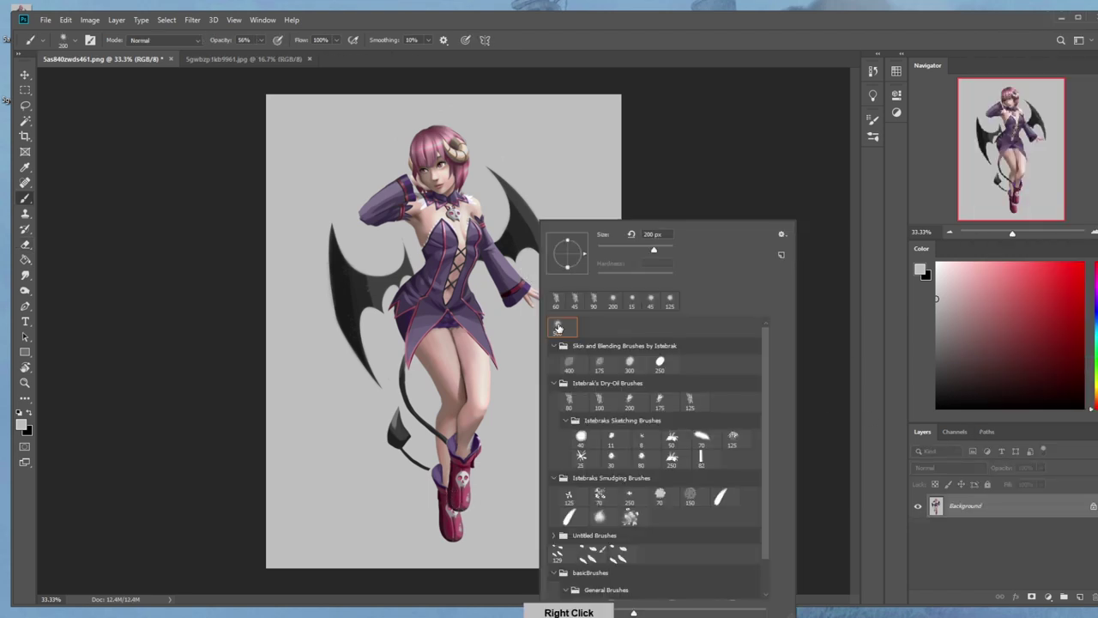
pyautogui.click(738, 163)
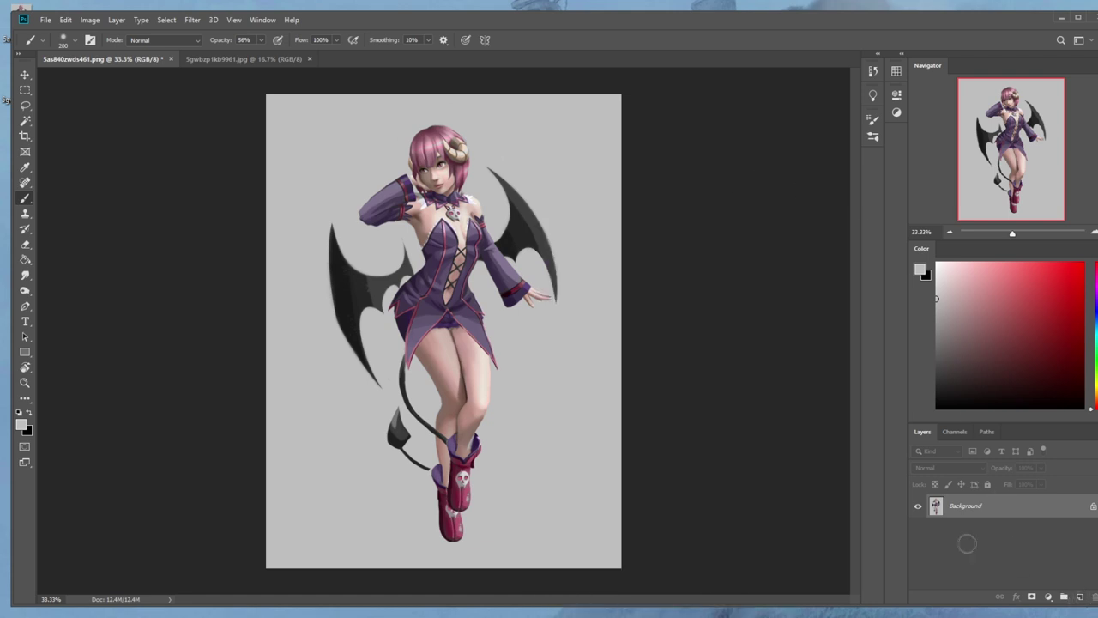
pyautogui.hotkey('ctrl', 'shift', 'alt', 'n')
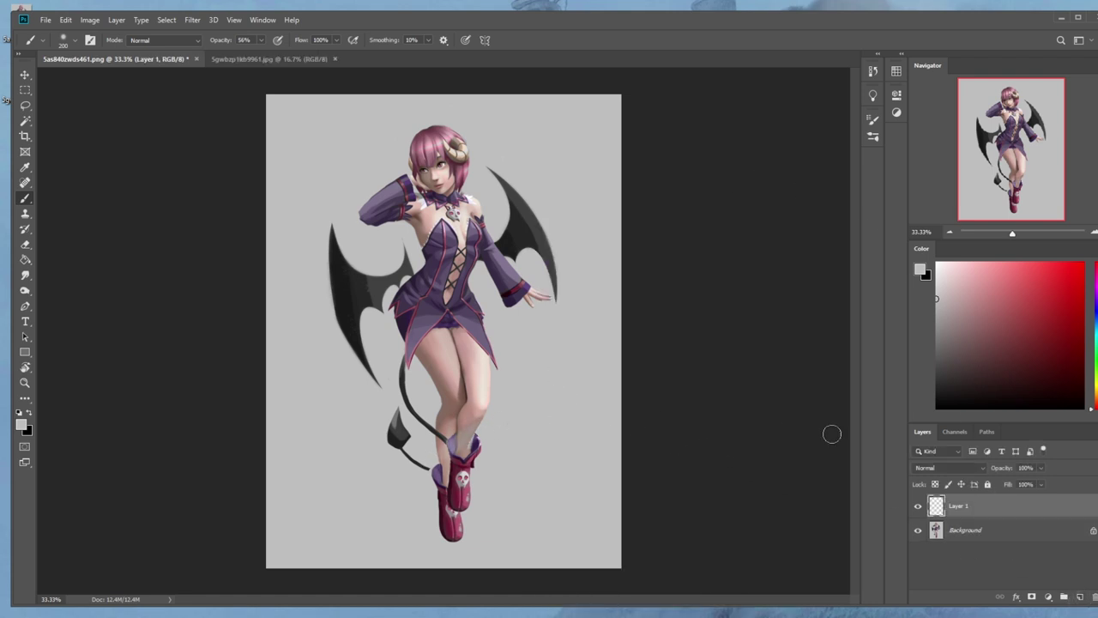
pyautogui.hotkey('ctrl', 'shift', 's')
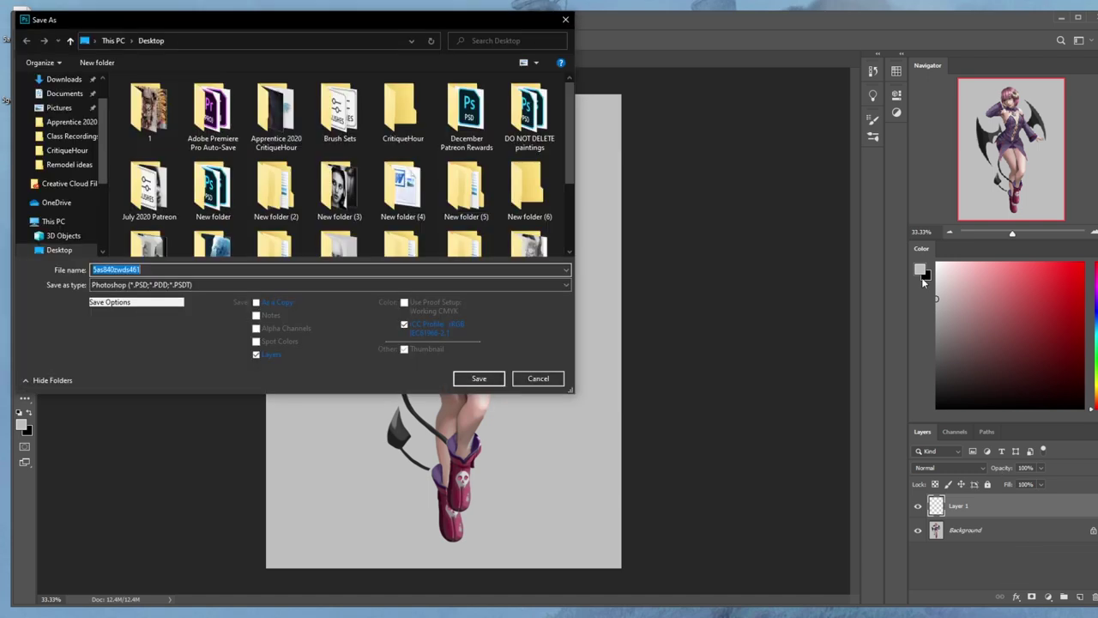
pyautogui.press('Return')
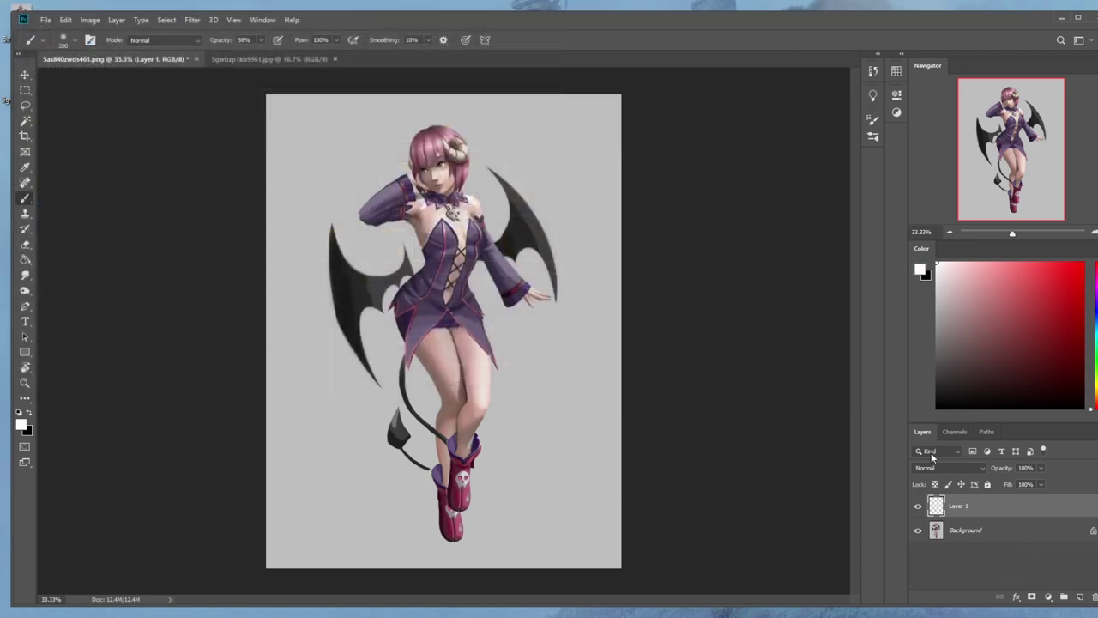
pyautogui.rightClick(961, 506)
pyautogui.click(1000, 362)
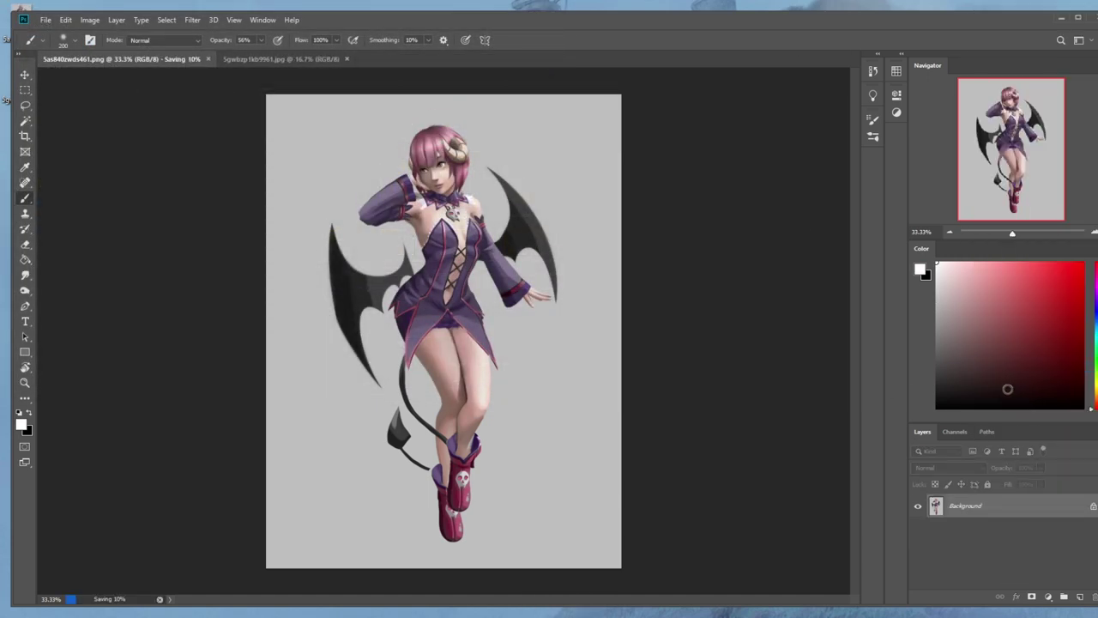
pyautogui.click(1063, 596)
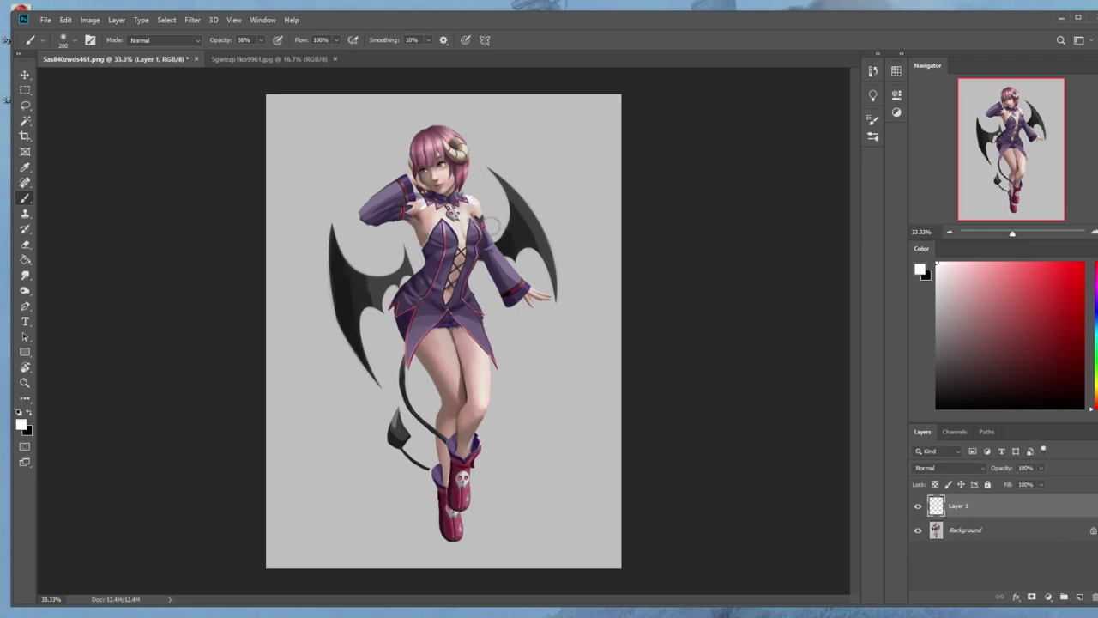
# With a smaller brush at 22% opacity, paint a faint highlight on Layer 1 and compare it on and off.
pyautogui.press('[')
pyautogui.press('[')
pyautogui.press('[')
pyautogui.press('[')
pyautogui.click(261, 39)
pyautogui.moveTo(253, 54); pyautogui.dragTo(243, 56)
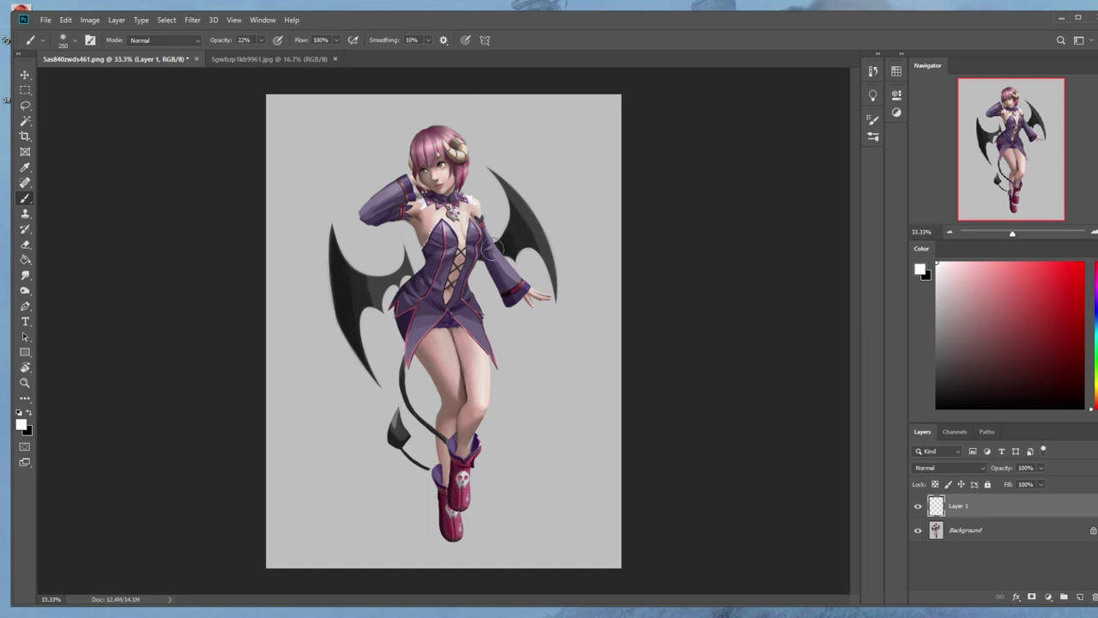
pyautogui.moveTo(433, 314); pyautogui.dragTo(425, 309)
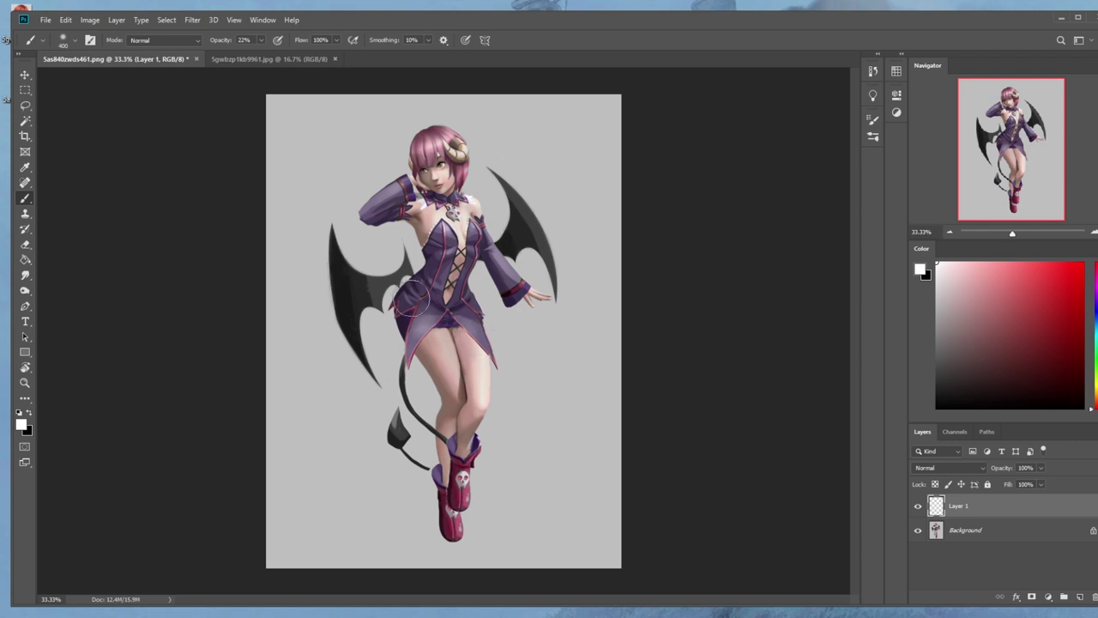
pyautogui.click(916, 507)
pyautogui.click(917, 507)
pyautogui.click(917, 506)
pyautogui.click(917, 507)
# Pick a large eraser preset and compare the painted layer on and off.
pyautogui.press('e')
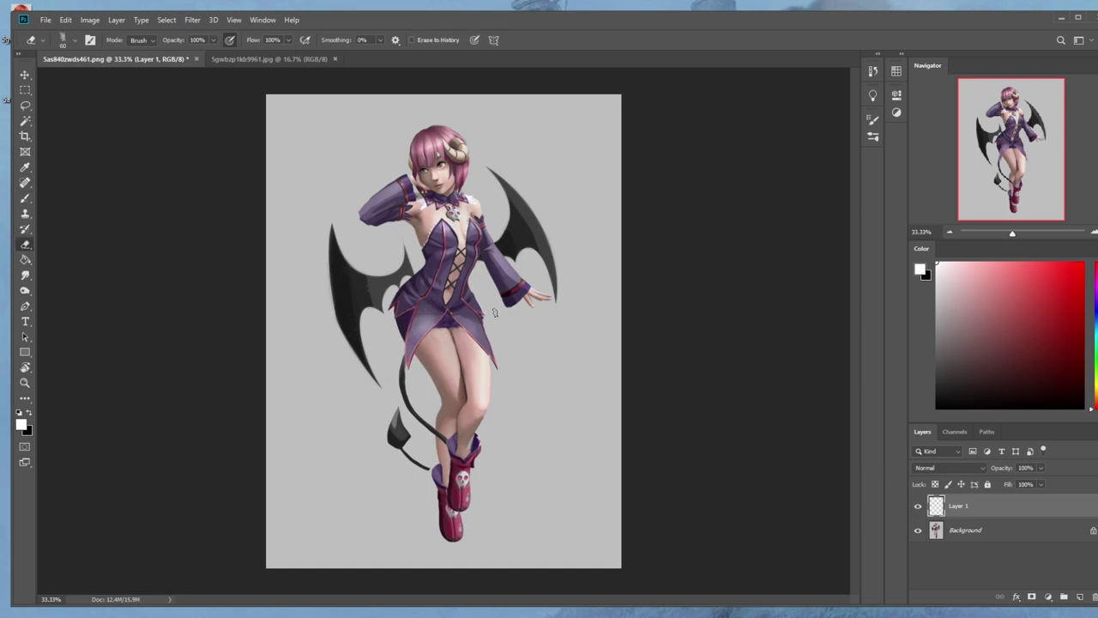
pyautogui.rightClick(507, 302)
pyautogui.doubleClick(533, 317)
pyautogui.click(918, 505)
pyautogui.click(918, 506)
pyautogui.click(918, 506)
pyautogui.click(917, 506)
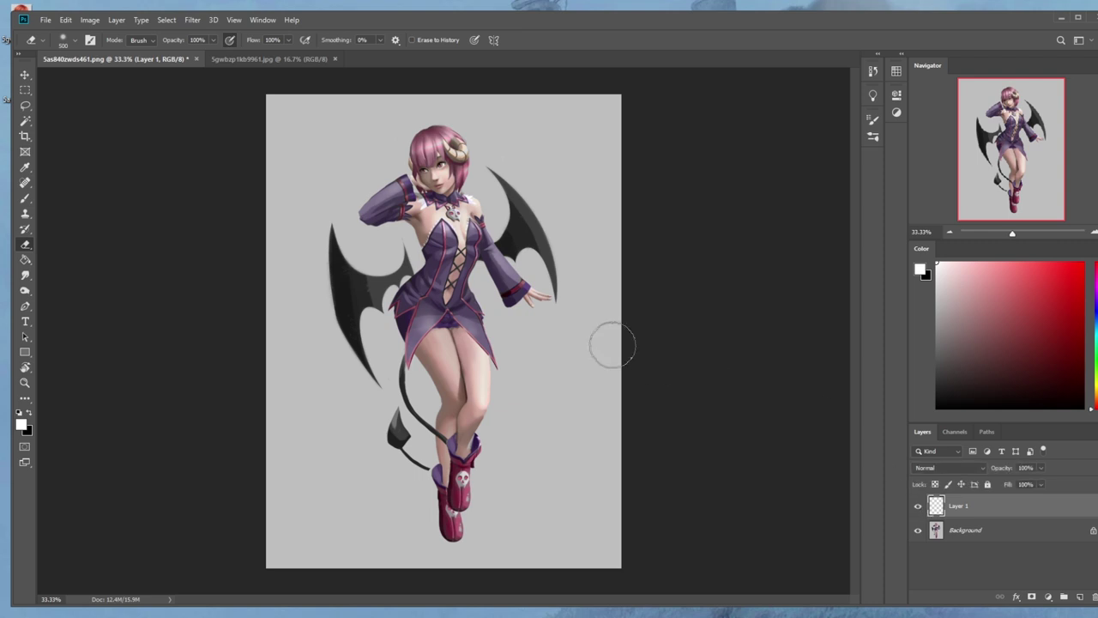
# Shade the dress centre with sampled purples using a Darken-mode brush, then compare it on and off.
pyautogui.press('b')
pyautogui.keyDown('alt'); pyautogui.click(456, 300); pyautogui.keyUp('alt')
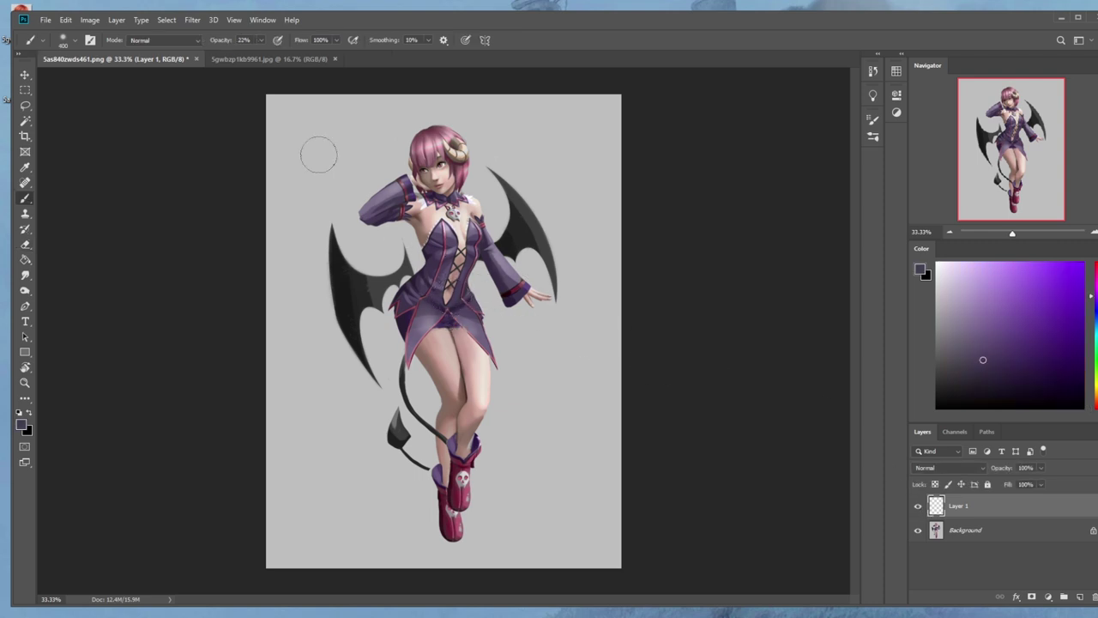
pyautogui.click(175, 40)
pyautogui.click(157, 95)
pyautogui.moveTo(442, 263)
pyautogui.mouseDown()
pyautogui.moveTo(449, 304)
pyautogui.moveTo(468, 278)
pyautogui.moveTo(441, 295)
pyautogui.mouseUp()
pyautogui.keyDown('alt'); pyautogui.click(413, 277); pyautogui.keyUp('alt')
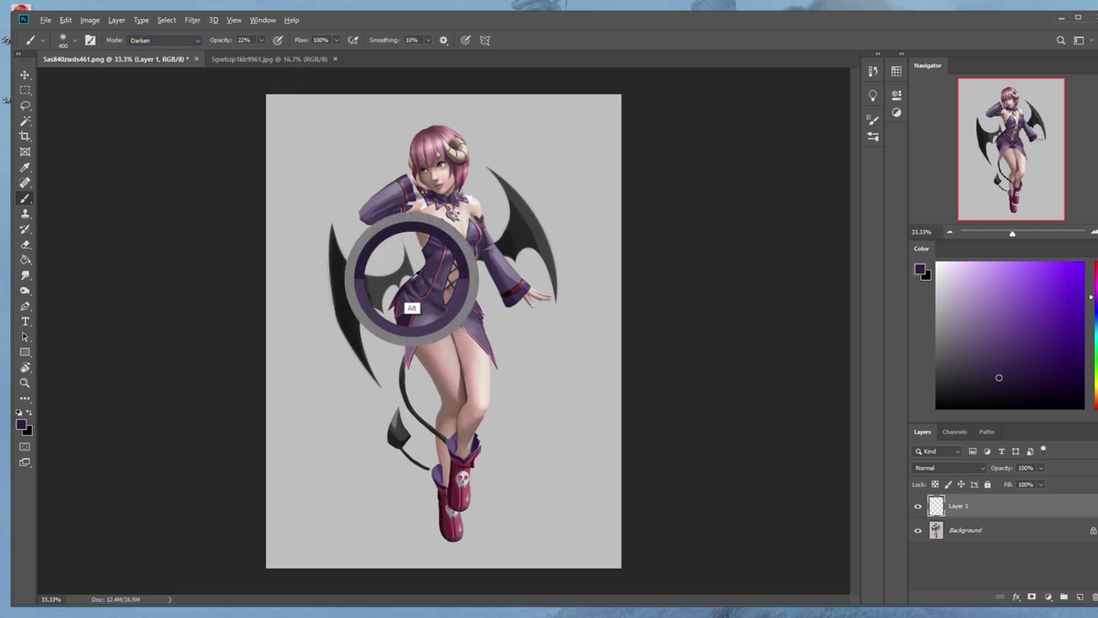
pyautogui.moveTo(428, 283); pyautogui.dragTo(468, 283)
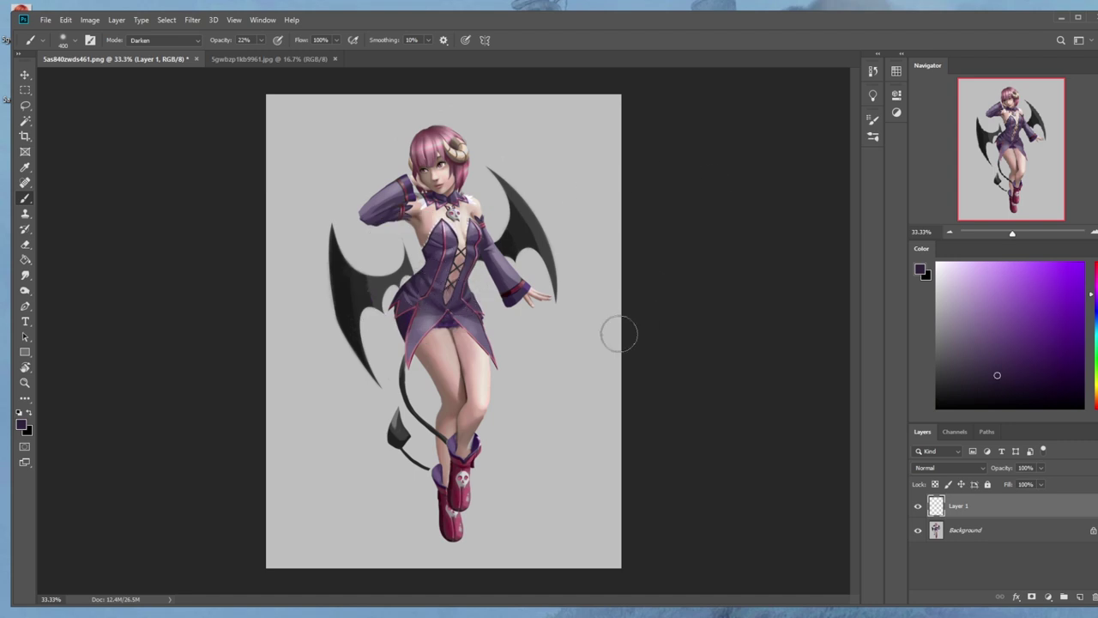
pyautogui.click(916, 508)
pyautogui.click(917, 508)
pyautogui.click(918, 508)
pyautogui.click(919, 509)
# Compare the waist touch-up zoomed out, then sample thigh skin tone with brush opacity 89%.
pyautogui.keyDown('alt'); pyautogui.click(446, 344); pyautogui.keyUp('alt')
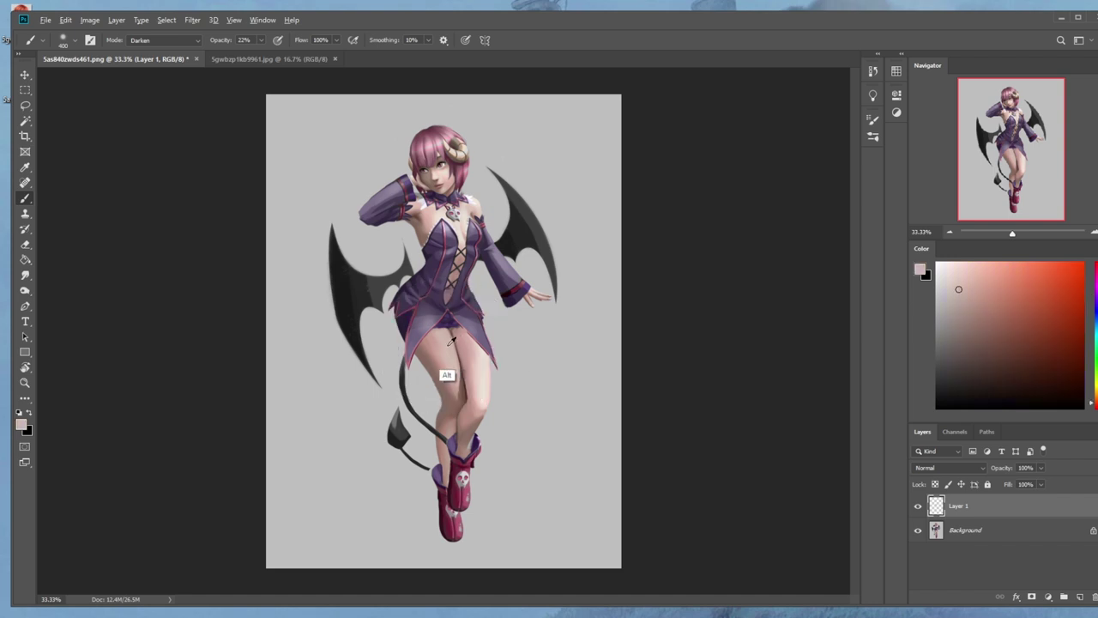
pyautogui.press(']')
pyautogui.press(']')
pyautogui.press(']')
pyautogui.press(']')
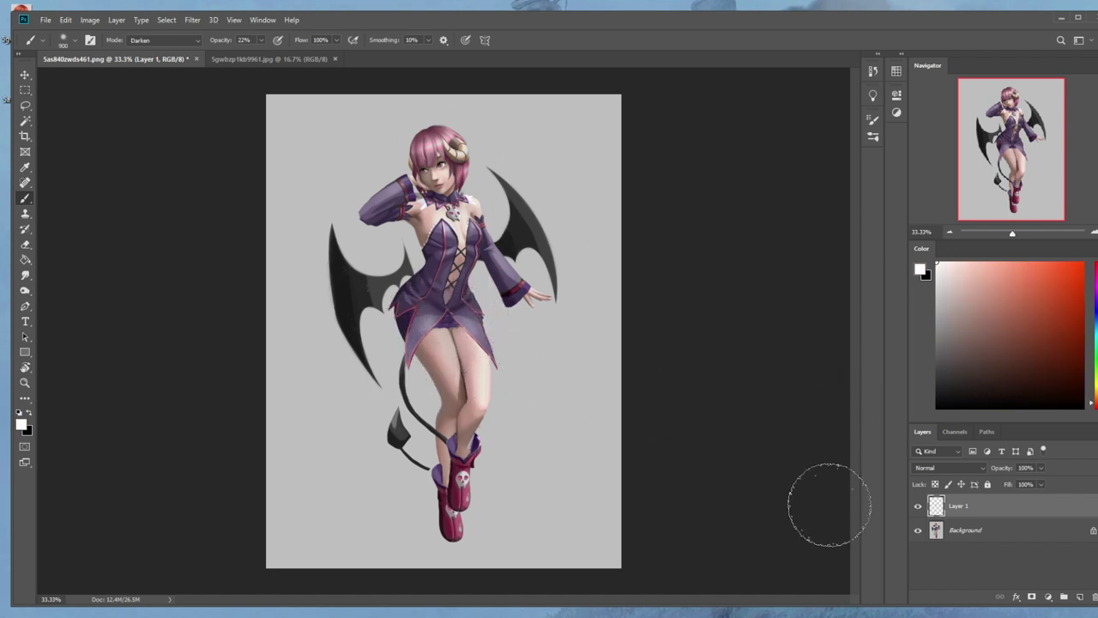
pyautogui.hotkey('ctrl', '-')
pyautogui.click(918, 507)
pyautogui.click(918, 507)
pyautogui.click(918, 507)
pyautogui.click(918, 507)
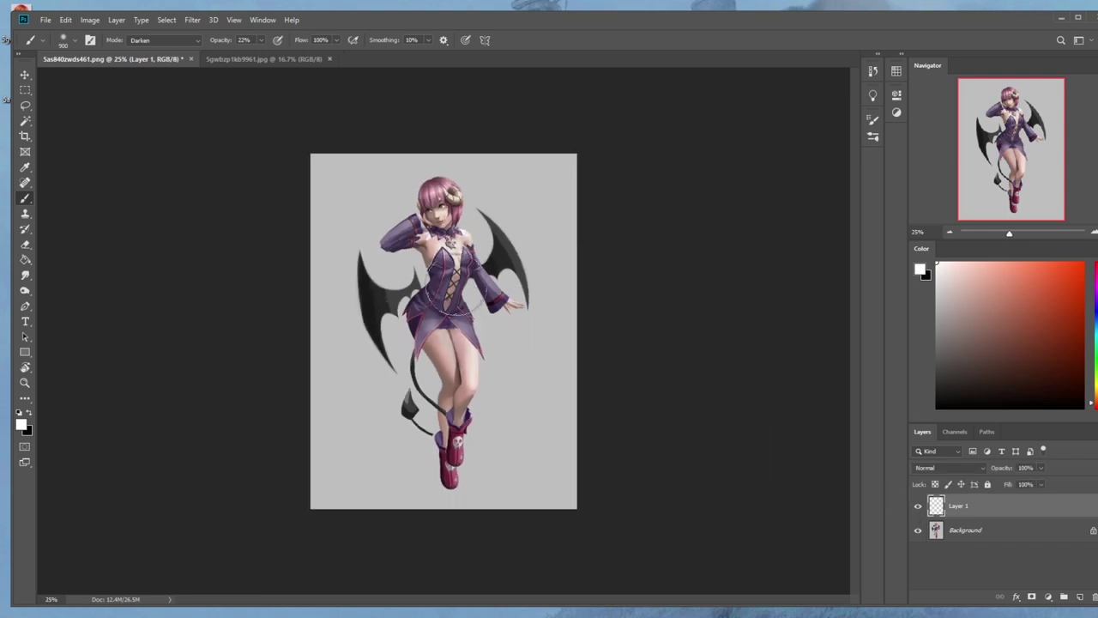
pyautogui.click(918, 507)
pyautogui.click(919, 507)
pyautogui.keyDown('alt'); pyautogui.click(451, 422); pyautogui.keyUp('alt')
pyautogui.moveTo(260, 40); pyautogui.dragTo(318, 81)
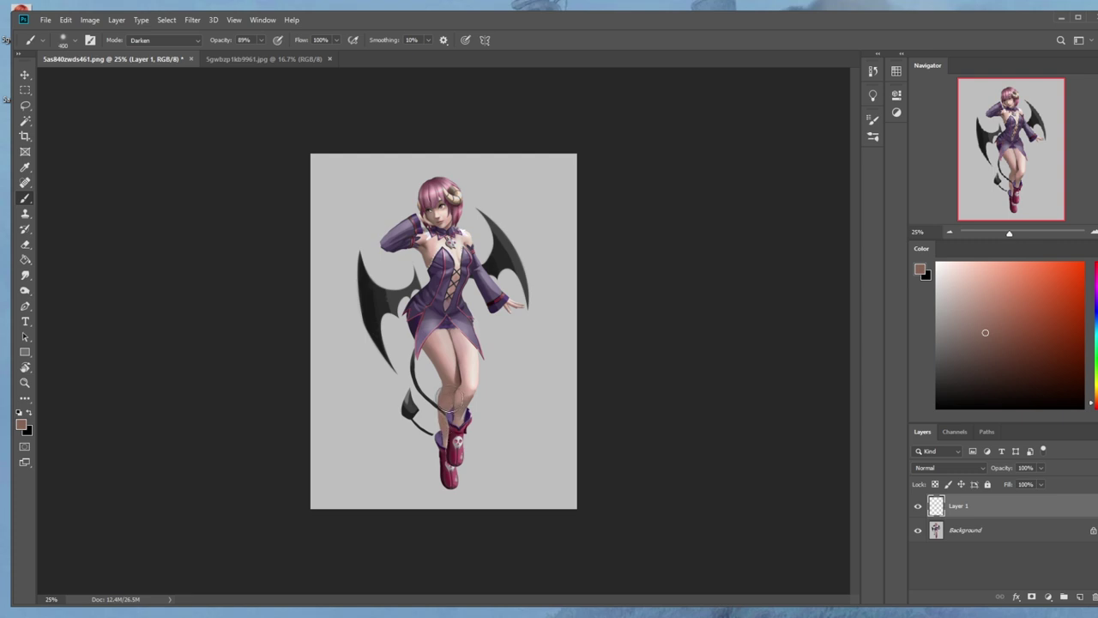
pyautogui.click(27, 121)
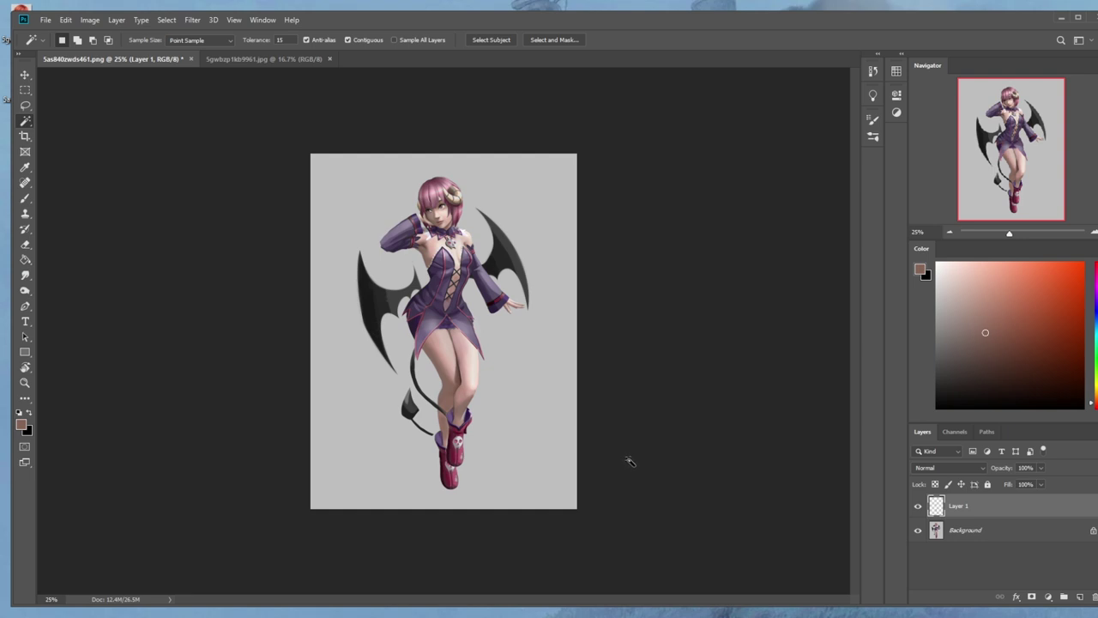
# Merge the touch-up layer into the background and lasso the right wing.
pyautogui.click(25, 106)
pyautogui.rightClick(976, 508)
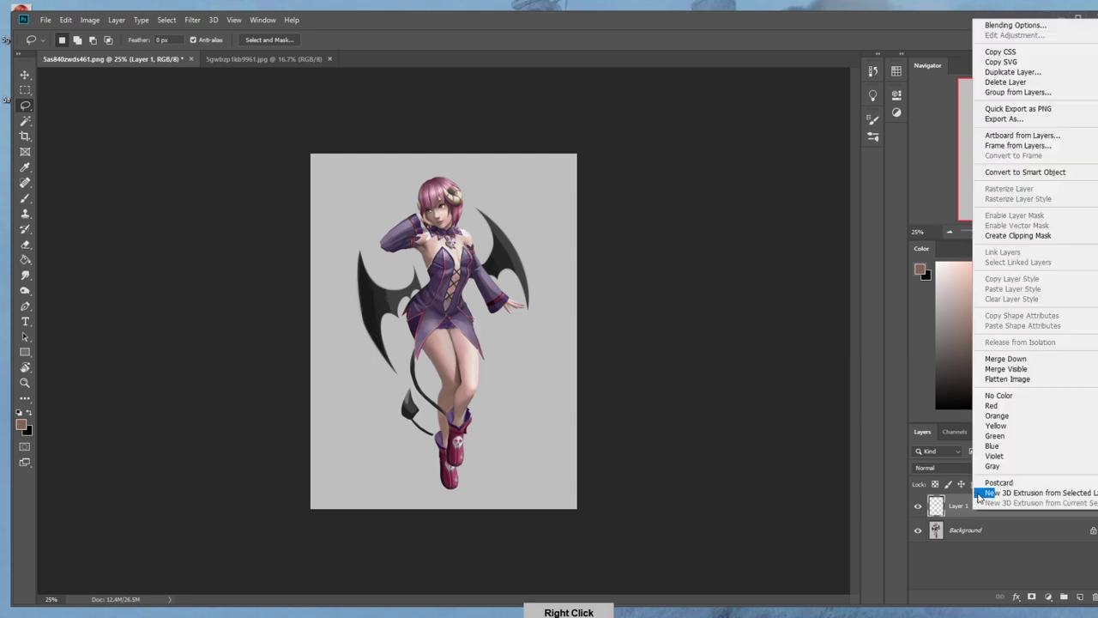
pyautogui.click(999, 359)
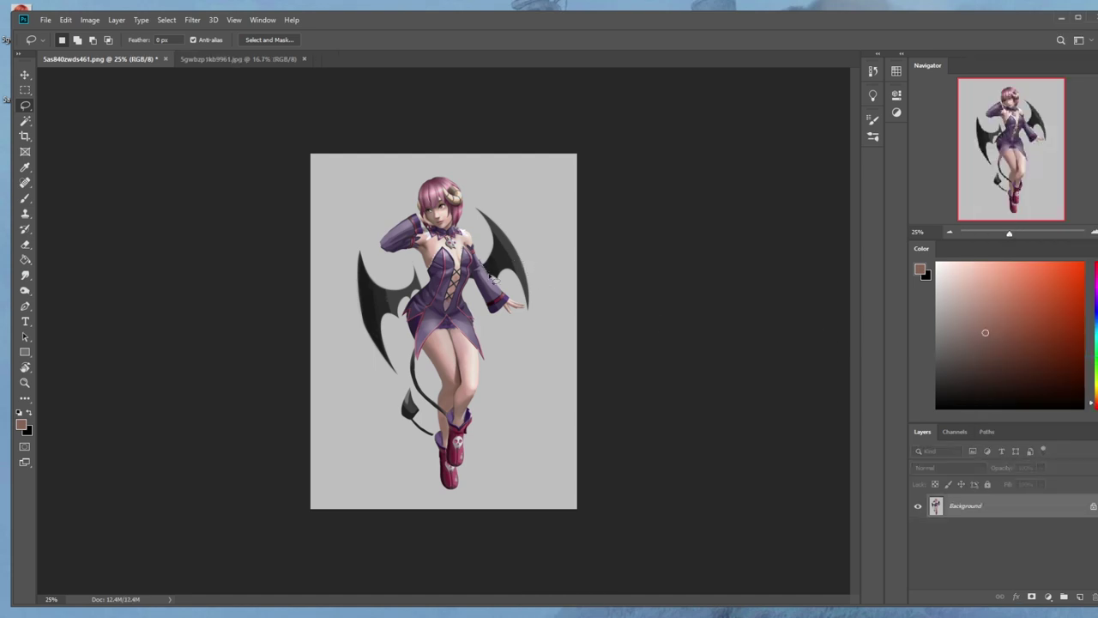
pyautogui.moveTo(530, 308); pyautogui.dragTo(488, 203)
pyautogui.moveTo(483, 248); pyautogui.dragTo(493, 284)
pyautogui.press('shift')
pyautogui.press('alt')
pyautogui.hotkey('shift', 'BackSpace')
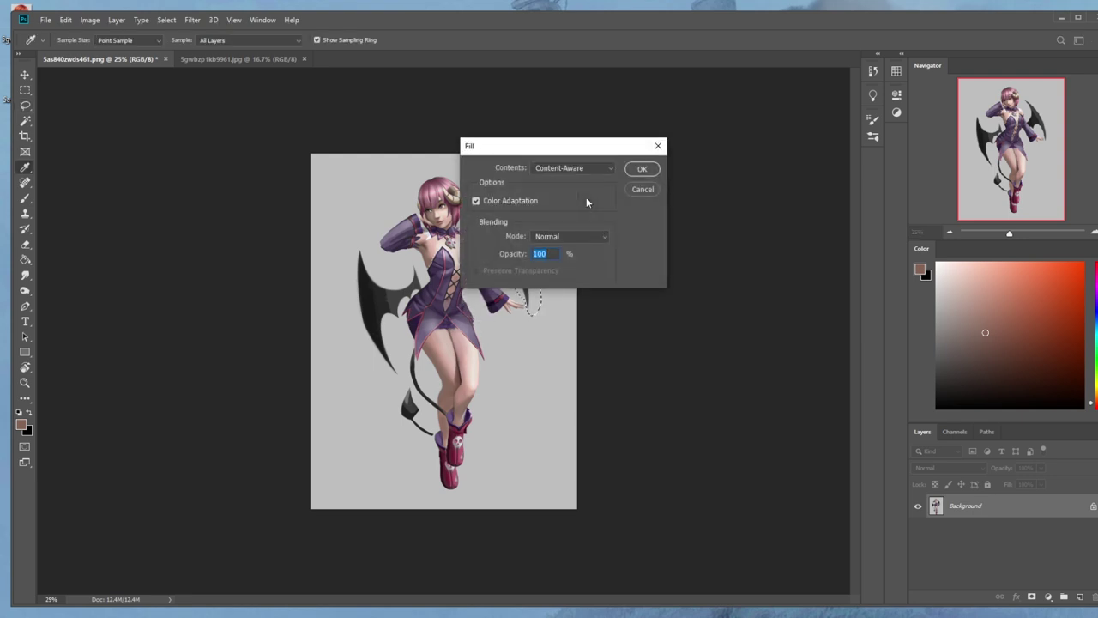
pyautogui.click(643, 187)
# Convert the background to Layer 0, copy the wing to its own layer, and delete the grey background.
pyautogui.doubleClick(1062, 506)
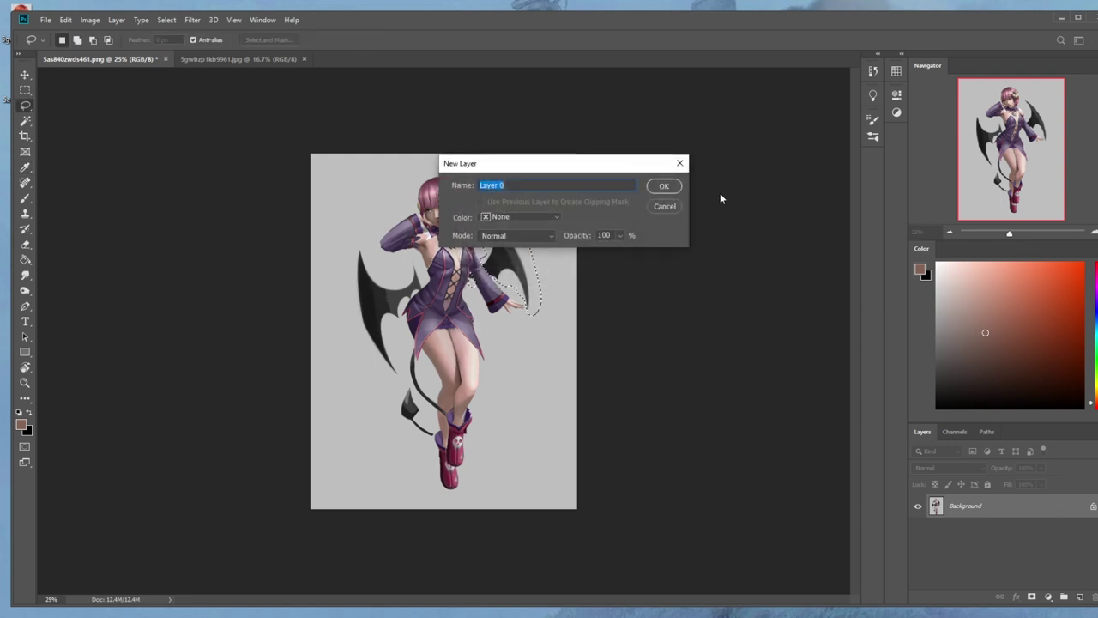
pyautogui.click(660, 183)
pyautogui.hotkey('ctrl', 'j')
pyautogui.press('v')
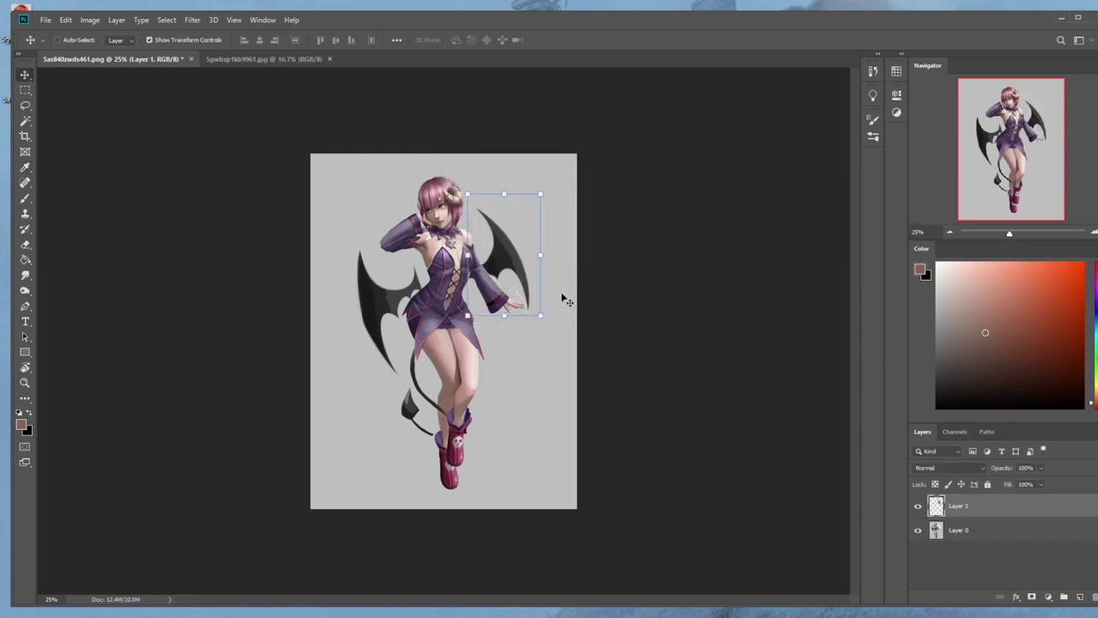
pyautogui.click(25, 120)
pyautogui.click(999, 537)
pyautogui.click(555, 367)
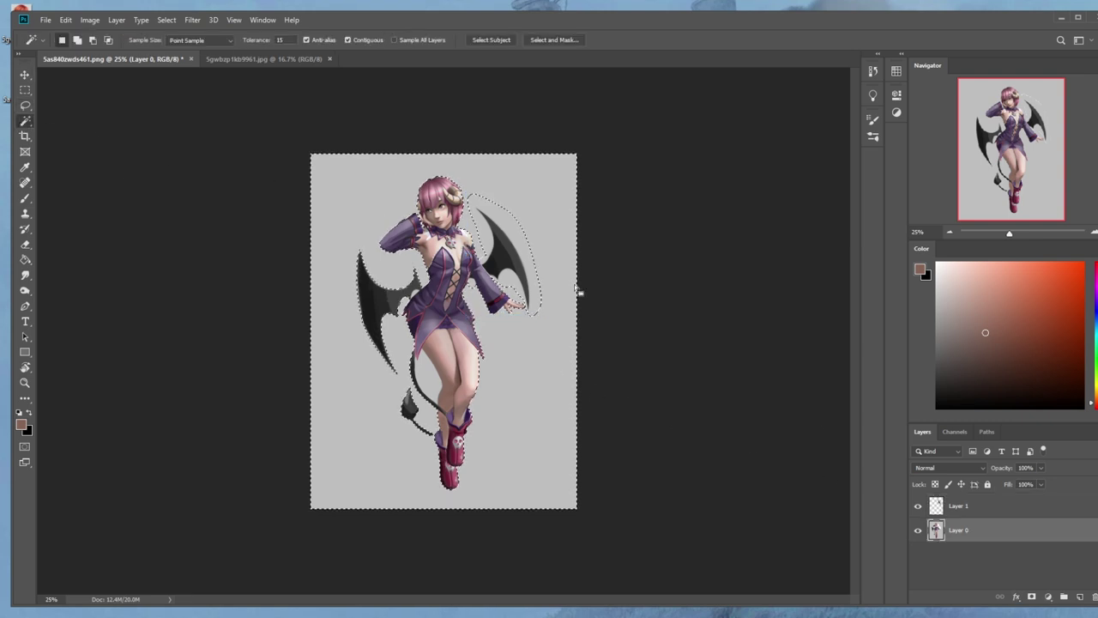
pyautogui.press('Delete')
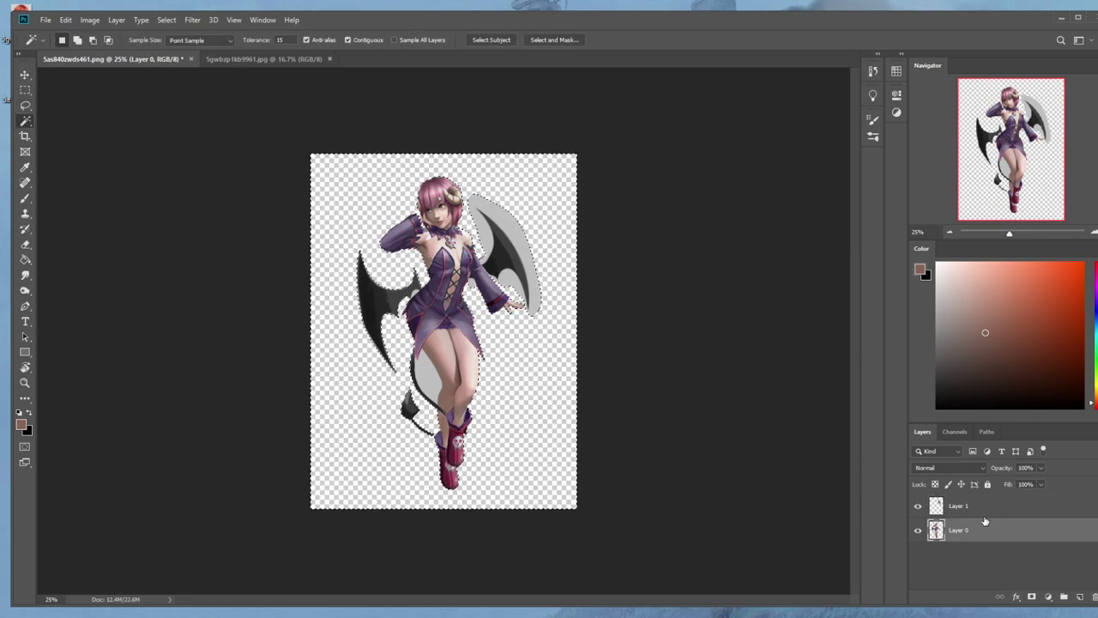
# Place the wing copy below Layer 0, rotated about 23.7° and moved down behind the wing.
pyautogui.press('m')
pyautogui.rightClick(553, 355)
pyautogui.click(582, 359)
pyautogui.moveTo(973, 507); pyautogui.dragTo(976, 540)
pyautogui.press('v')
pyautogui.moveTo(515, 187); pyautogui.dragTo(540, 196)
pyautogui.moveTo(515, 243); pyautogui.dragTo(516, 296)
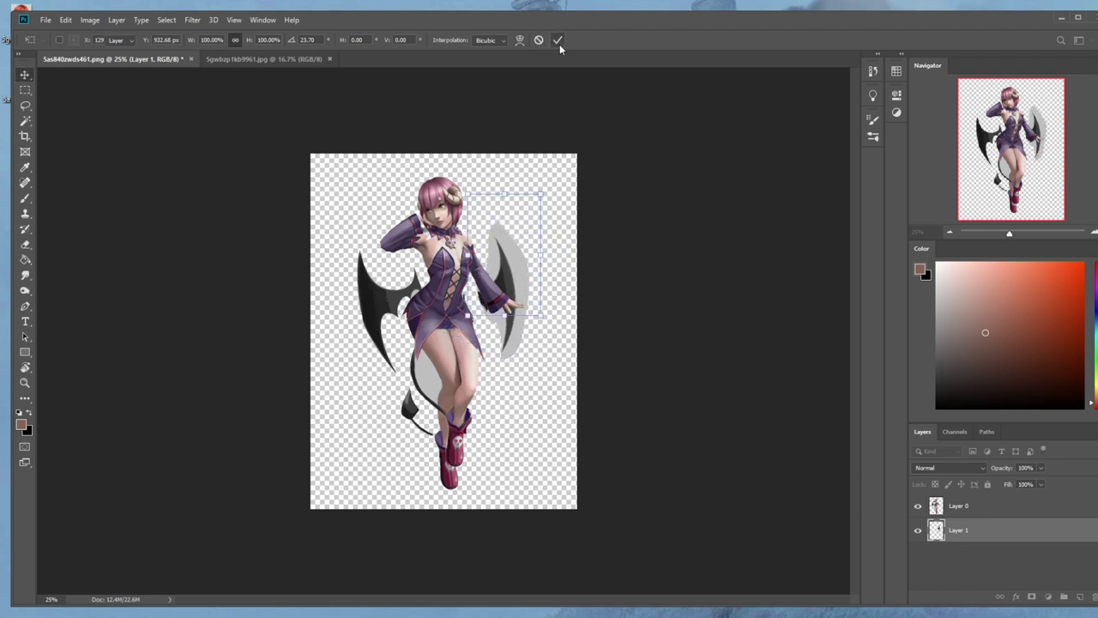
pyautogui.click(558, 40)
pyautogui.press('b')
pyautogui.press('l')
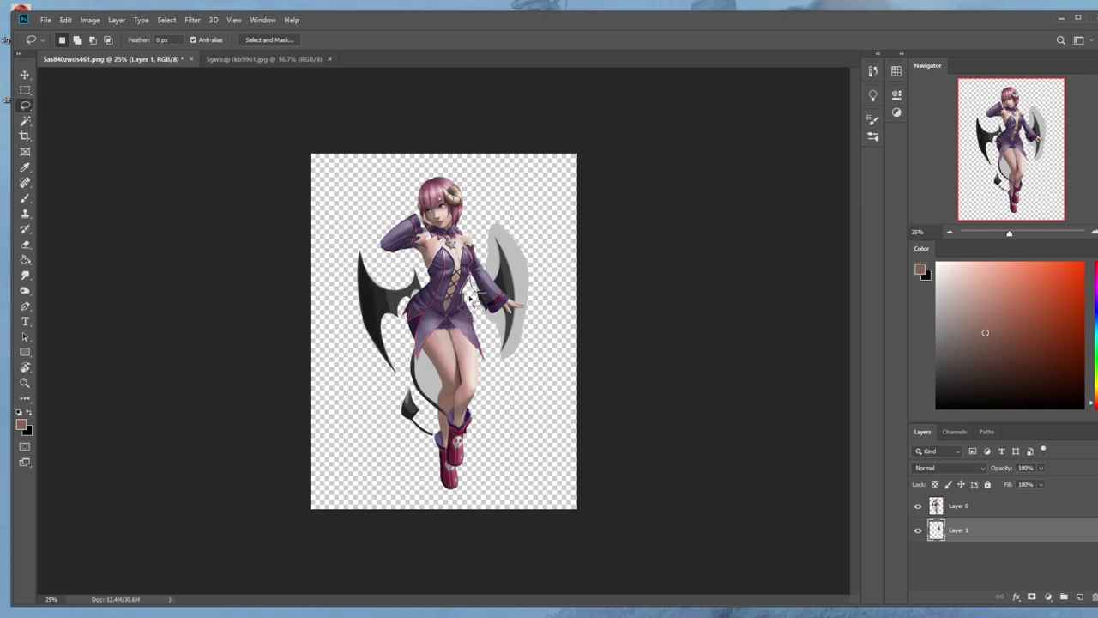
pyautogui.press('shift')
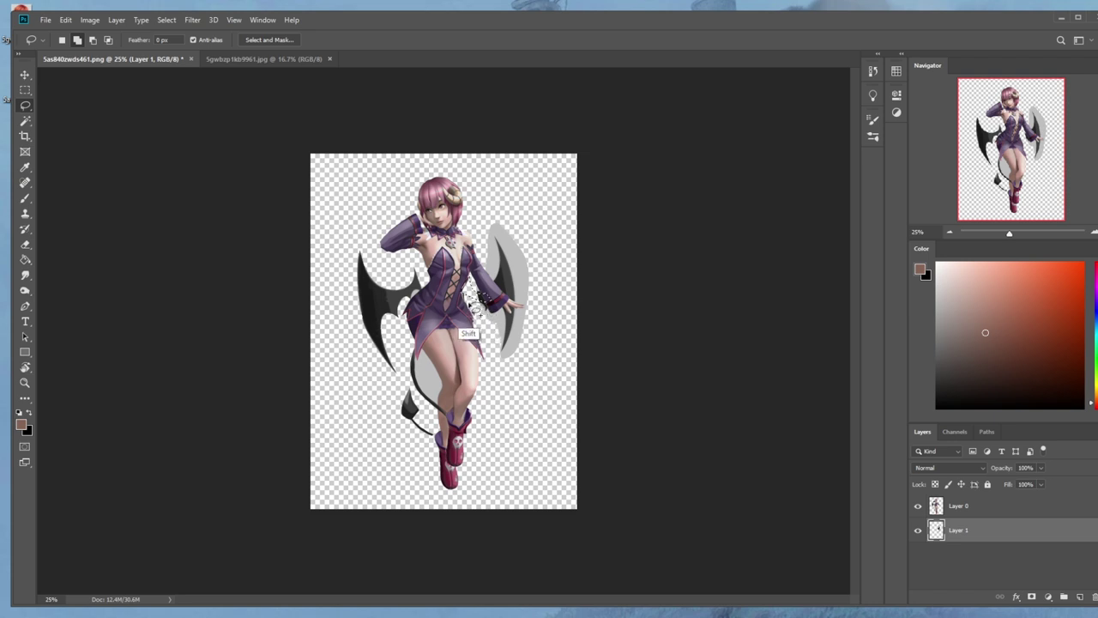
# Sample the dark wing colour, set the brush to Normal at 100%, and zoom onto the right sleeve.
pyautogui.press('b')
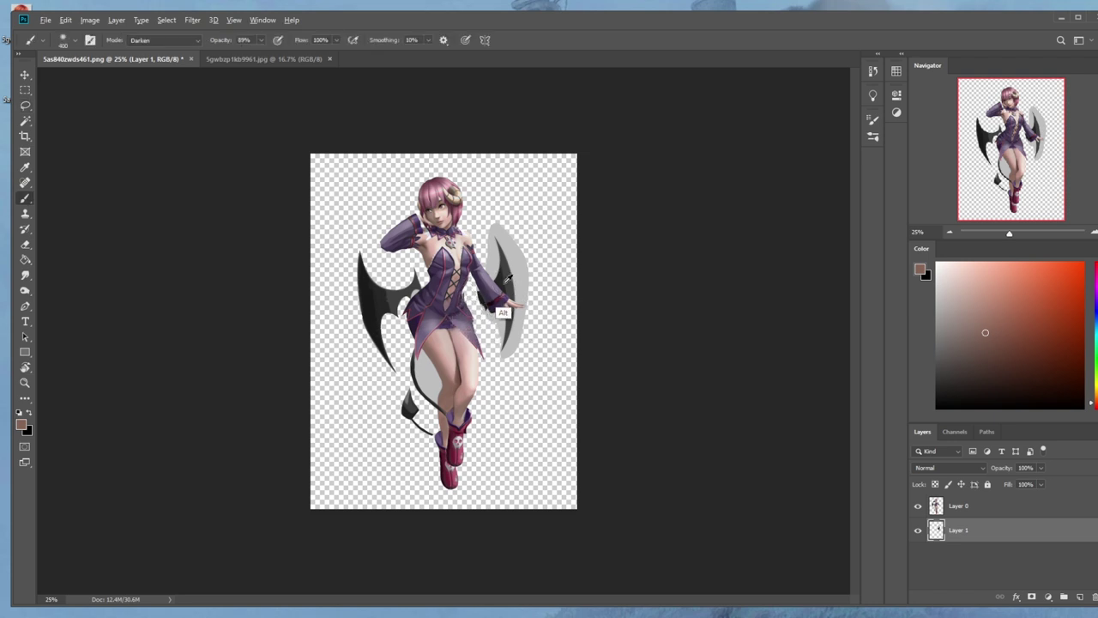
pyautogui.keyDown('alt'); pyautogui.click(506, 278); pyautogui.keyUp('alt')
pyautogui.moveTo(260, 43); pyautogui.dragTo(271, 57)
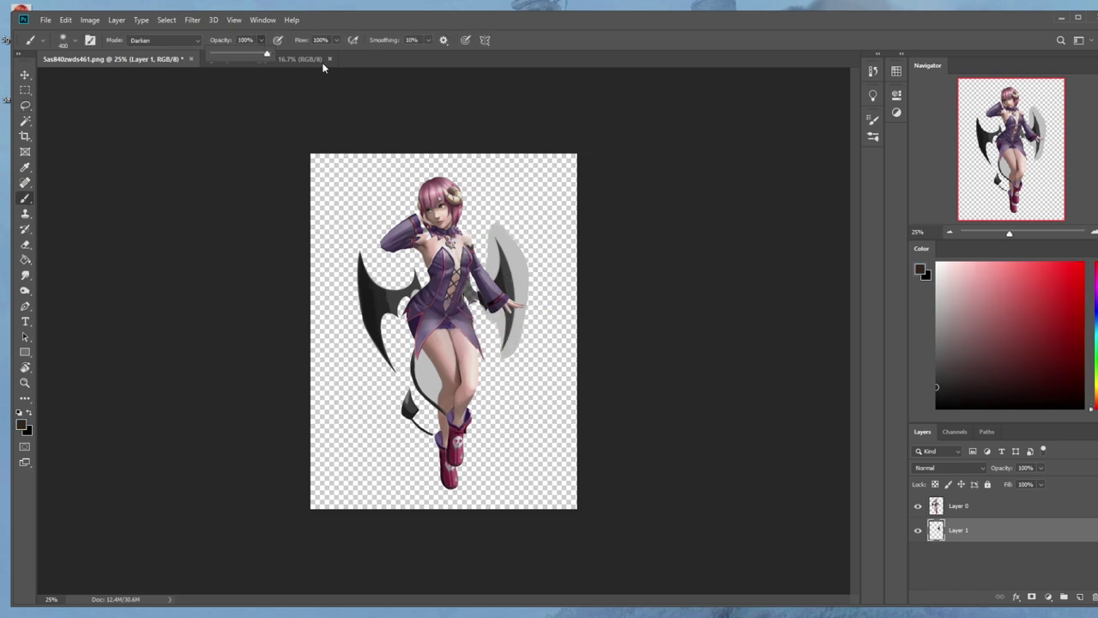
pyautogui.click(141, 40)
pyautogui.click(144, 47)
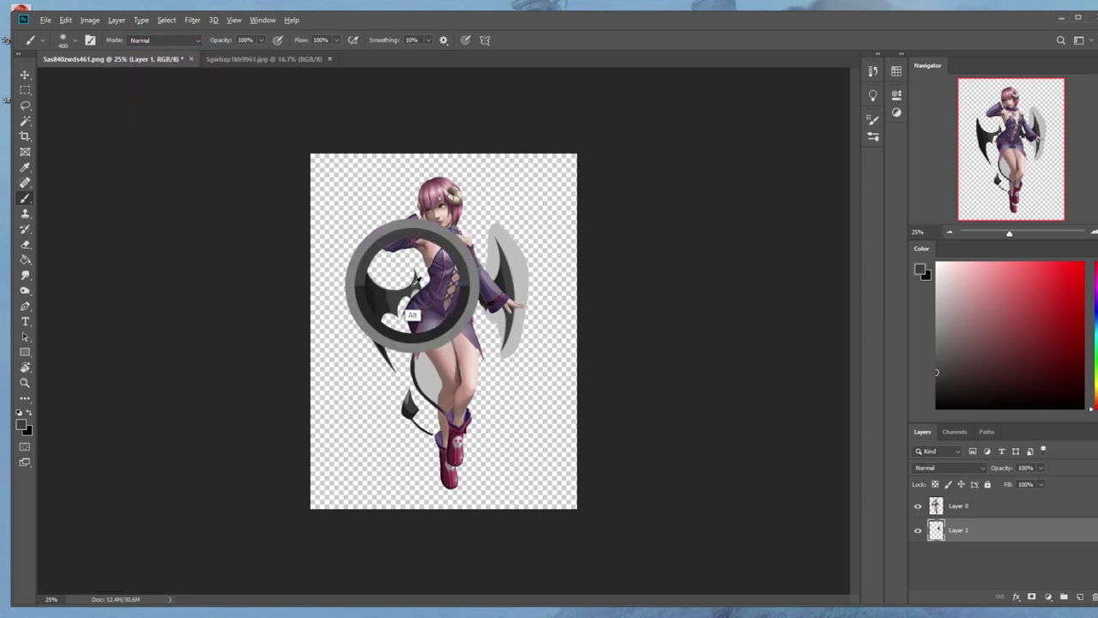
pyautogui.press('z')
pyautogui.moveTo(413, 244); pyautogui.dragTo(526, 333)
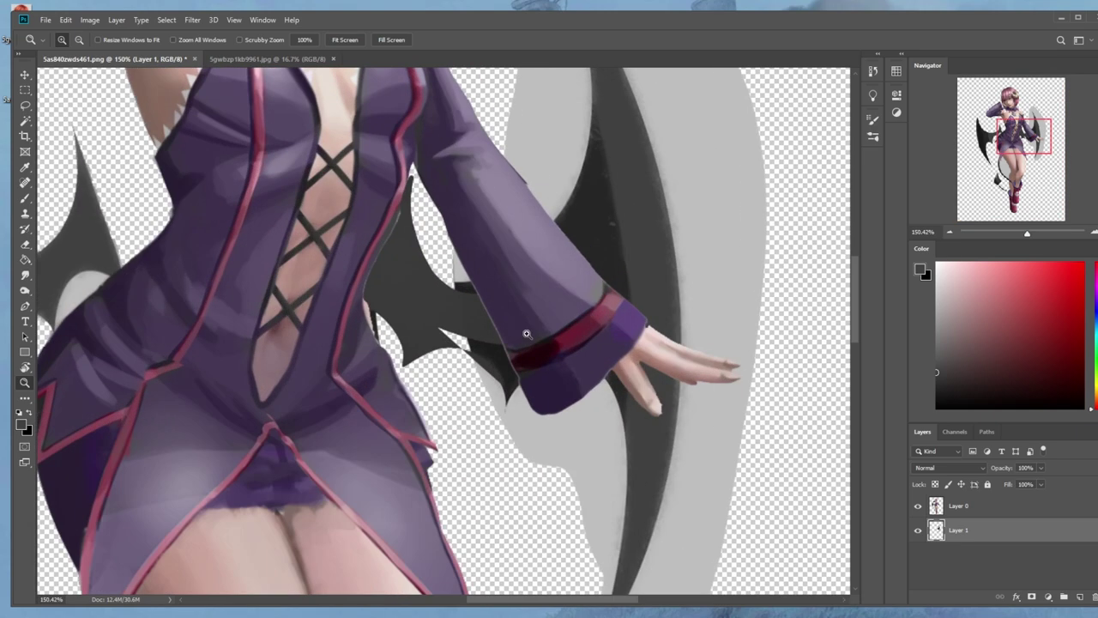
# Lasso a small area along the sleeve edge and sample its dark purple for painting.
pyautogui.press('l')
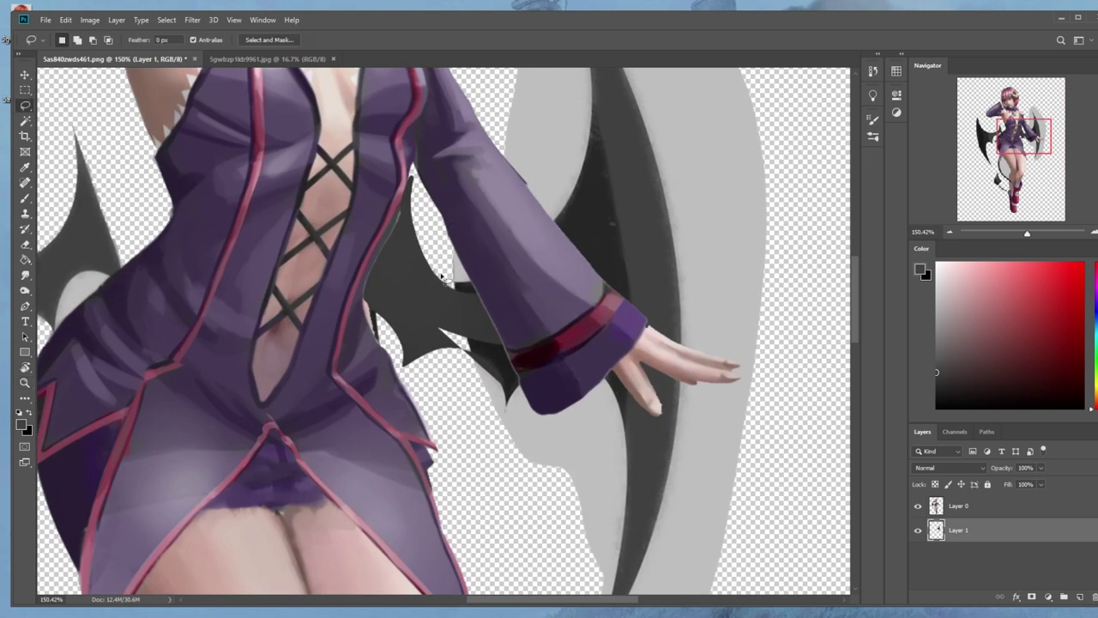
pyautogui.moveTo(502, 288)
pyautogui.mouseDown()
pyautogui.moveTo(480, 304)
pyautogui.moveTo(425, 283)
pyautogui.moveTo(463, 316)
pyautogui.moveTo(418, 251)
pyautogui.mouseUp()
pyautogui.press('b')
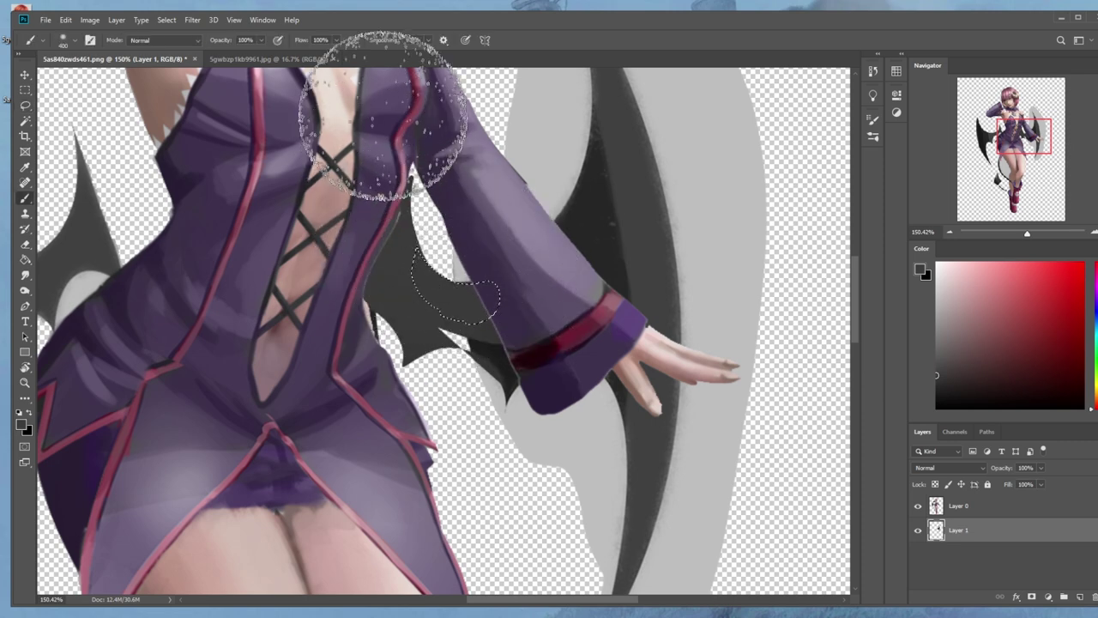
pyautogui.press('l')
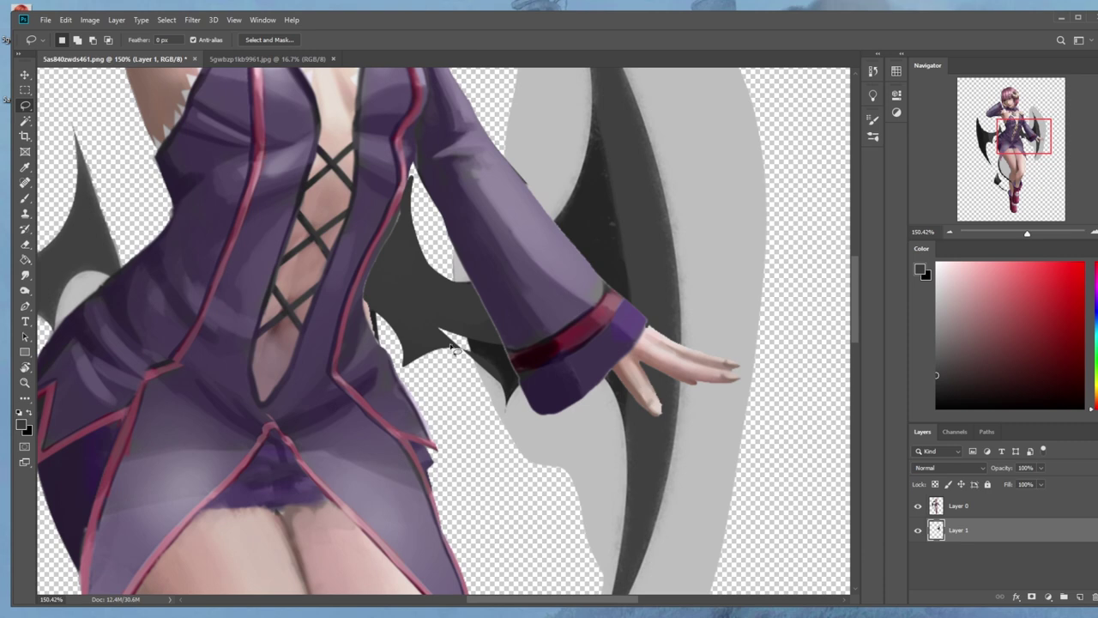
pyautogui.press('ctrl')
pyautogui.press('b')
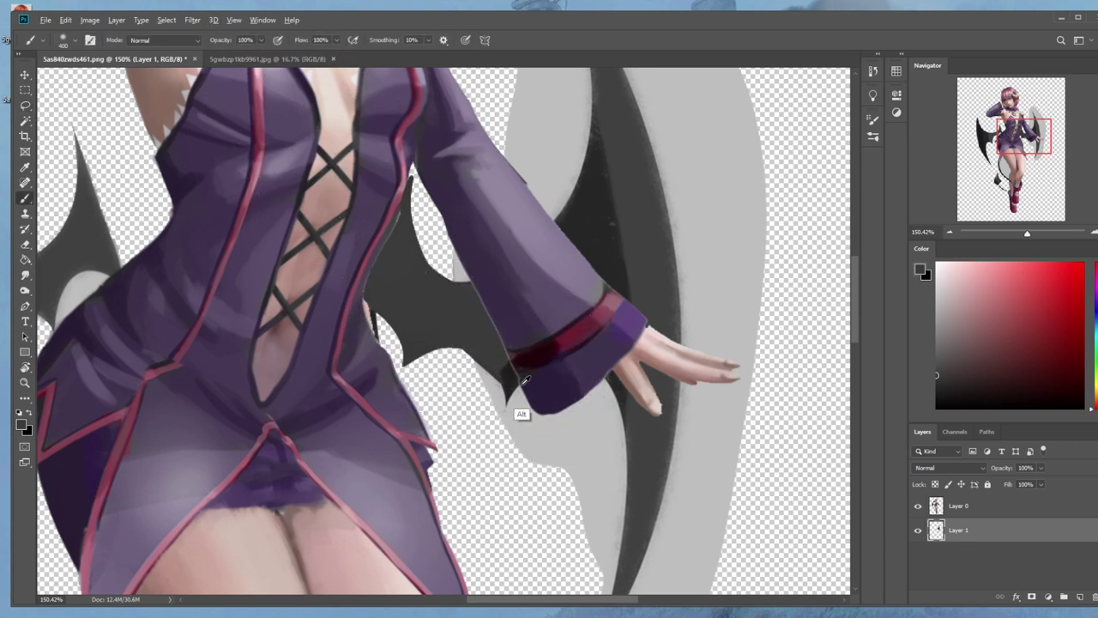
pyautogui.keyDown('alt'); pyautogui.click(514, 418); pyautogui.keyUp('alt')
pyautogui.rightClick(482, 337)
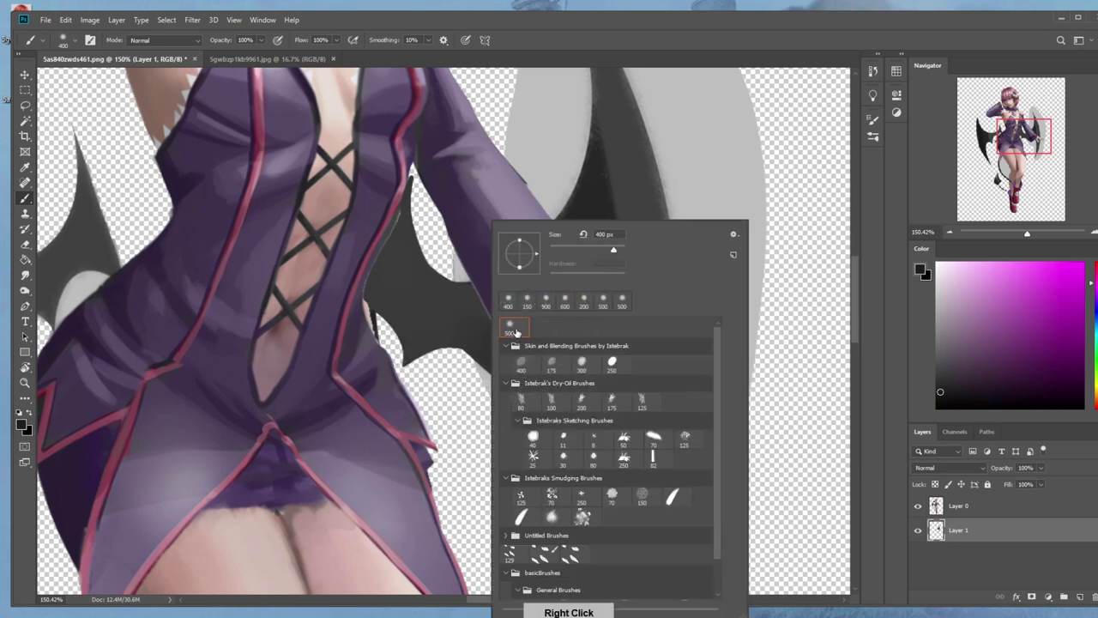
# Dismiss the selection and work-path options and fit the whole figure on screen.
pyautogui.press('m')
pyautogui.rightClick(538, 299)
pyautogui.click(583, 353)
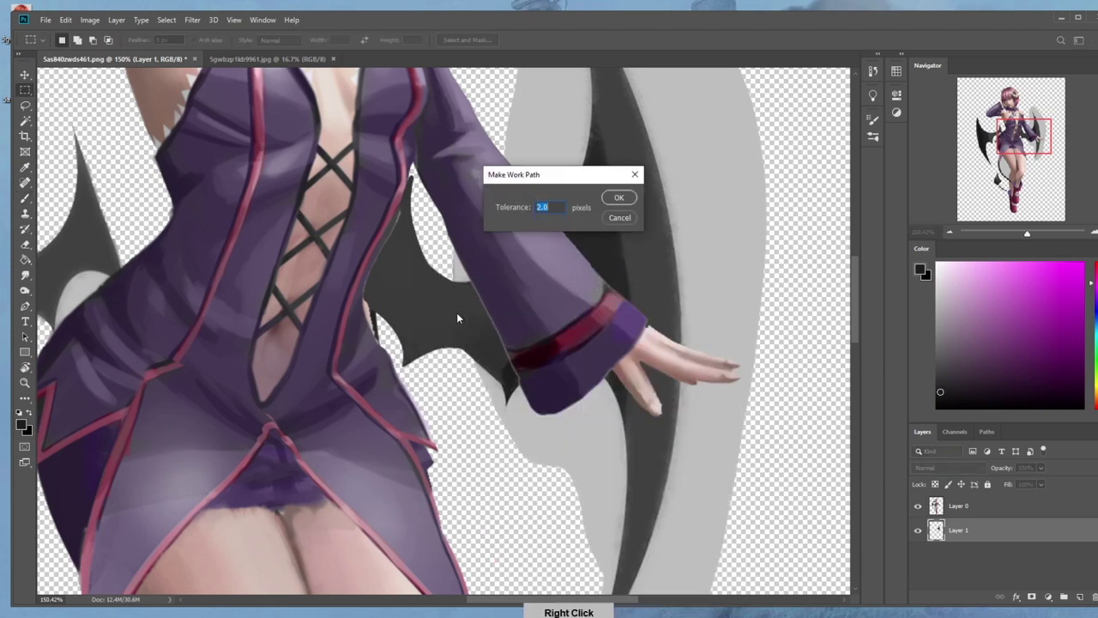
pyautogui.click(618, 216)
pyautogui.rightClick(581, 260)
pyautogui.click(618, 314)
pyautogui.click(618, 216)
pyautogui.rightClick(582, 241)
pyautogui.press('Escape')
pyautogui.hotkey('ctrl', '0')
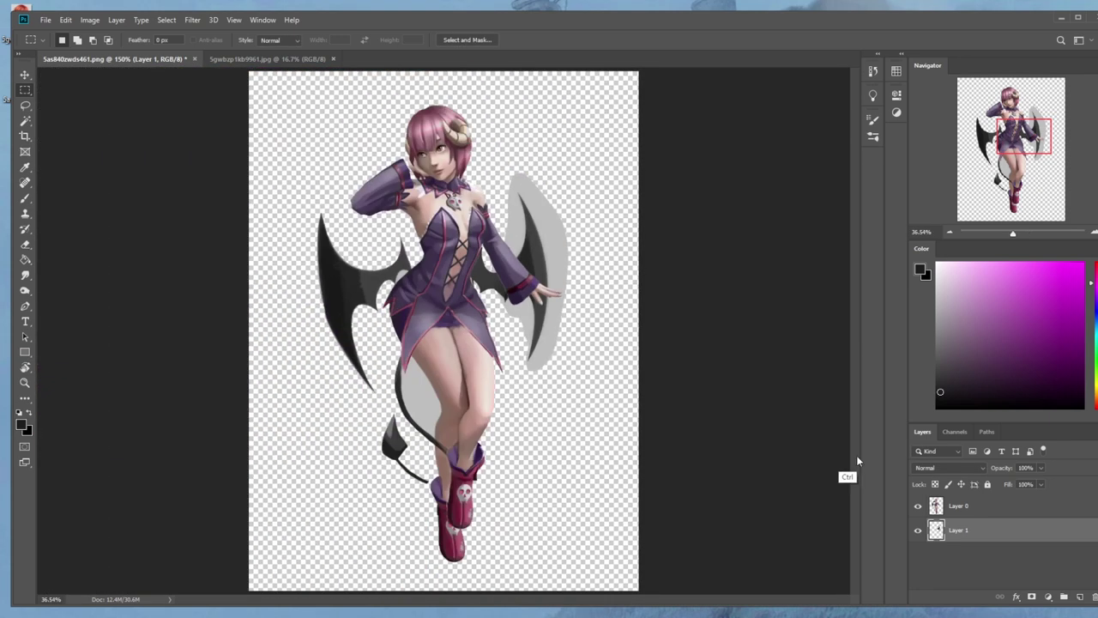
# Merge Layer 0 into the wing layer, add a light grey filled layer, and flatten the image.
pyautogui.rightClick(959, 510)
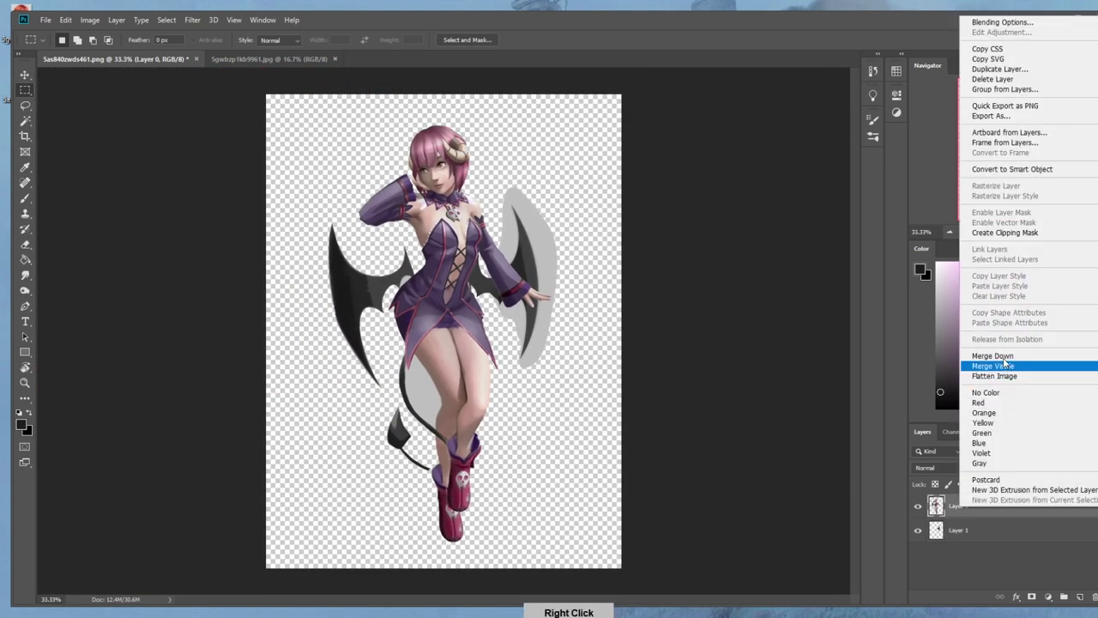
pyautogui.click(1030, 355)
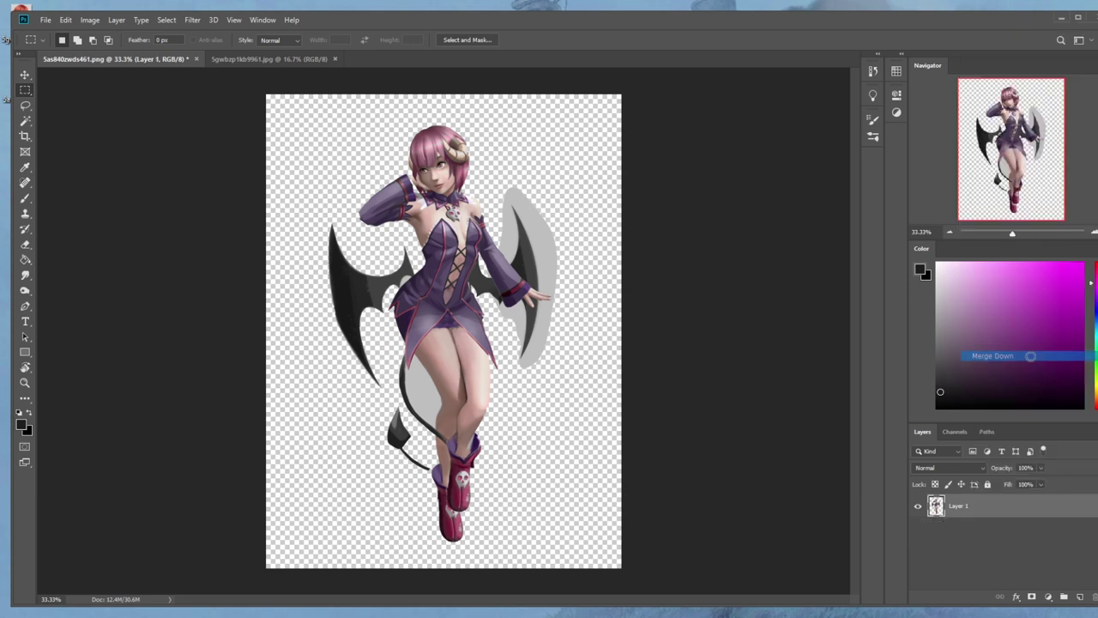
pyautogui.keyDown('ctrl'); pyautogui.click(1080, 596); pyautogui.keyUp('ctrl')
pyautogui.press('g')
pyautogui.keyDown('alt'); pyautogui.click(533, 300); pyautogui.keyUp('alt')
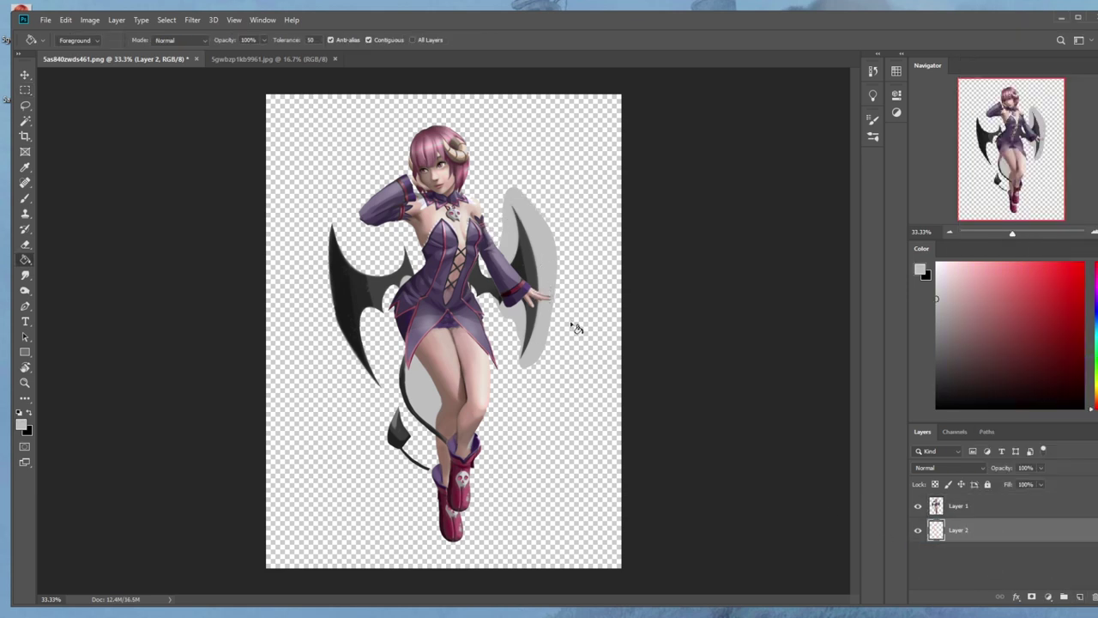
pyautogui.click(605, 337)
pyautogui.rightClick(958, 506)
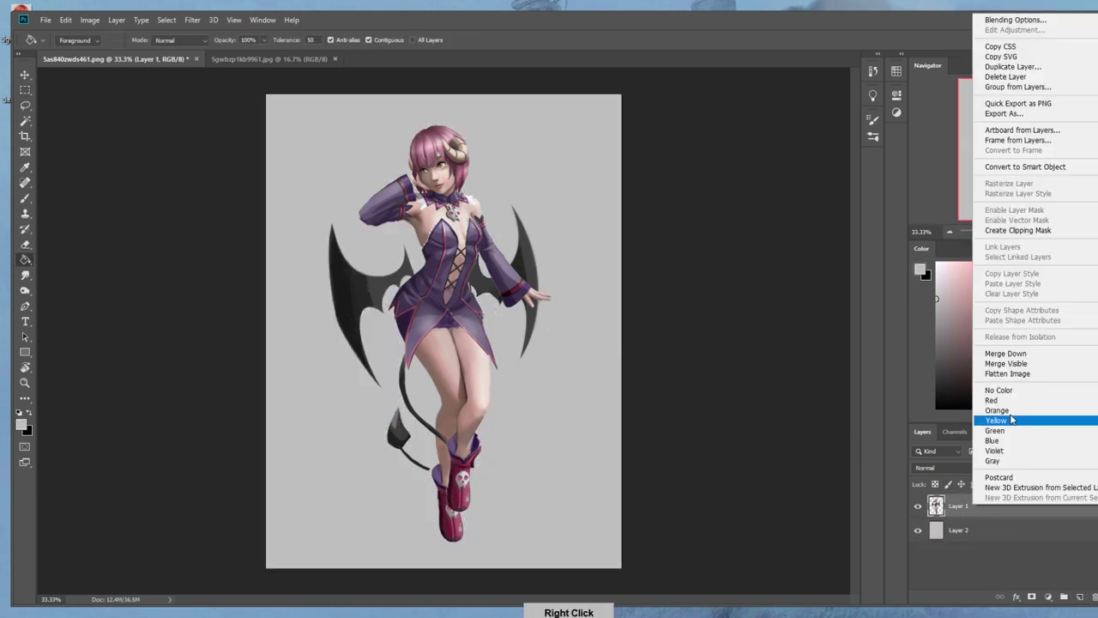
pyautogui.click(1021, 374)
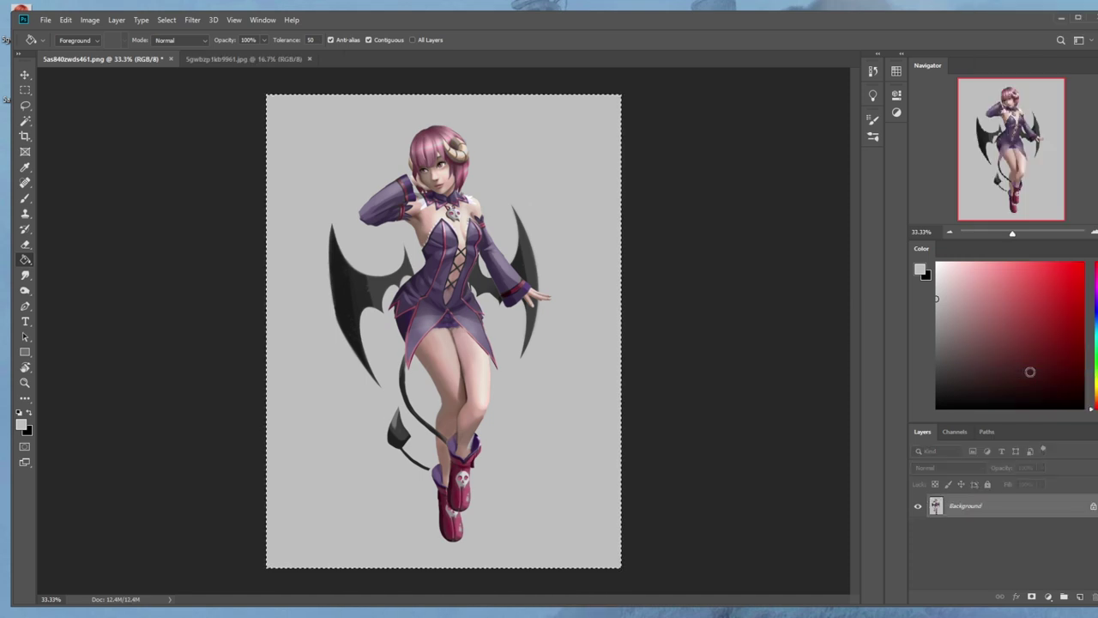
# Revert the image to its original History state and paste the edited figure as Layer 1.
pyautogui.click(873, 76)
pyautogui.moveTo(856, 425); pyautogui.dragTo(853, 93)
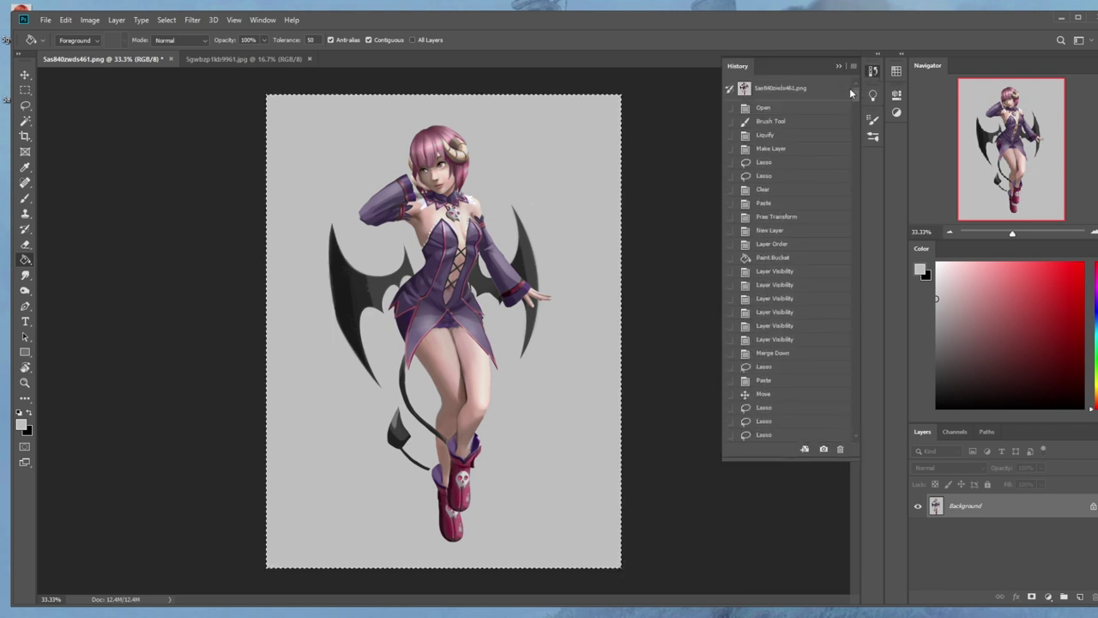
pyautogui.click(796, 90)
pyautogui.hotkey('ctrl', 'v')
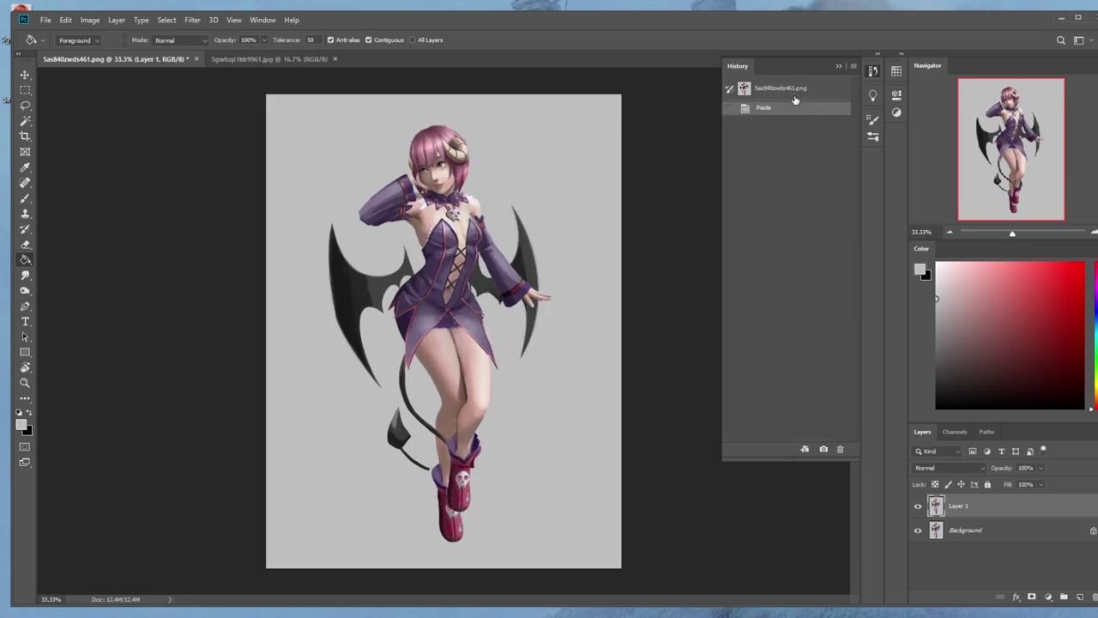
# Zoom into the figure's upper body and toggle Layer 1's visibility to compare with the original.
pyautogui.click(839, 66)
pyautogui.press('z')
pyautogui.moveTo(330, 116); pyautogui.dragTo(540, 360)
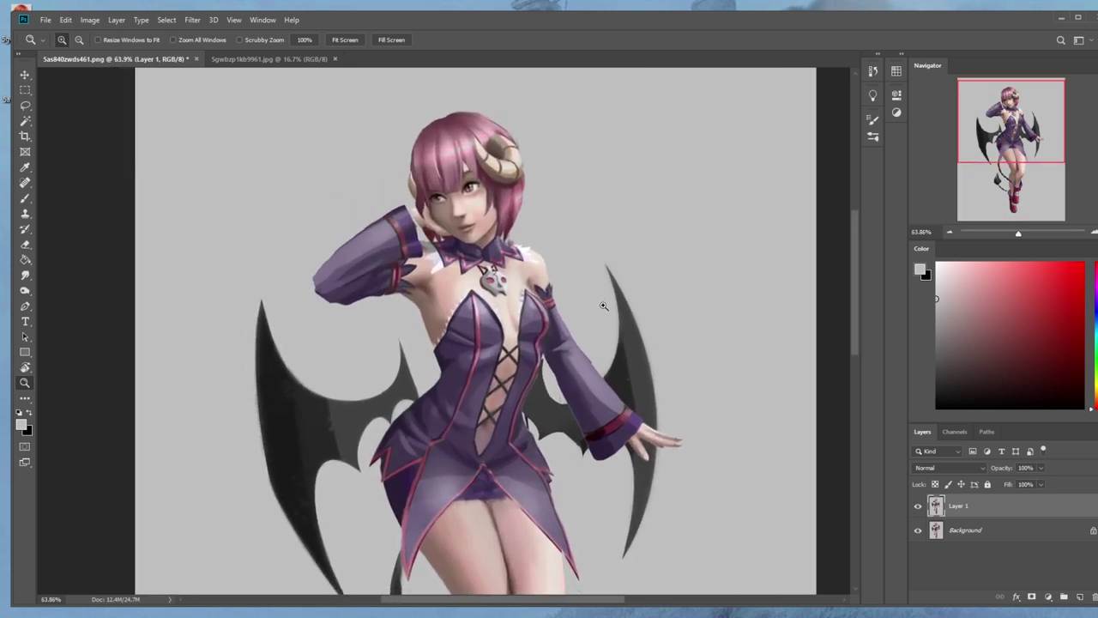
pyautogui.click(919, 507)
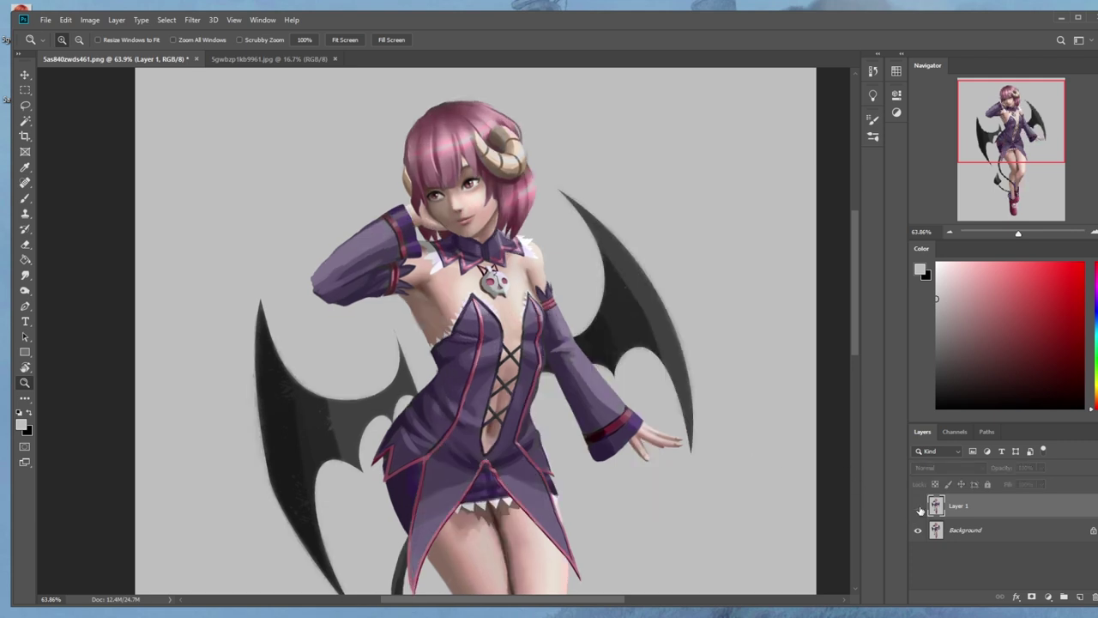
pyautogui.click(919, 507)
pyautogui.click(918, 508)
pyautogui.click(919, 508)
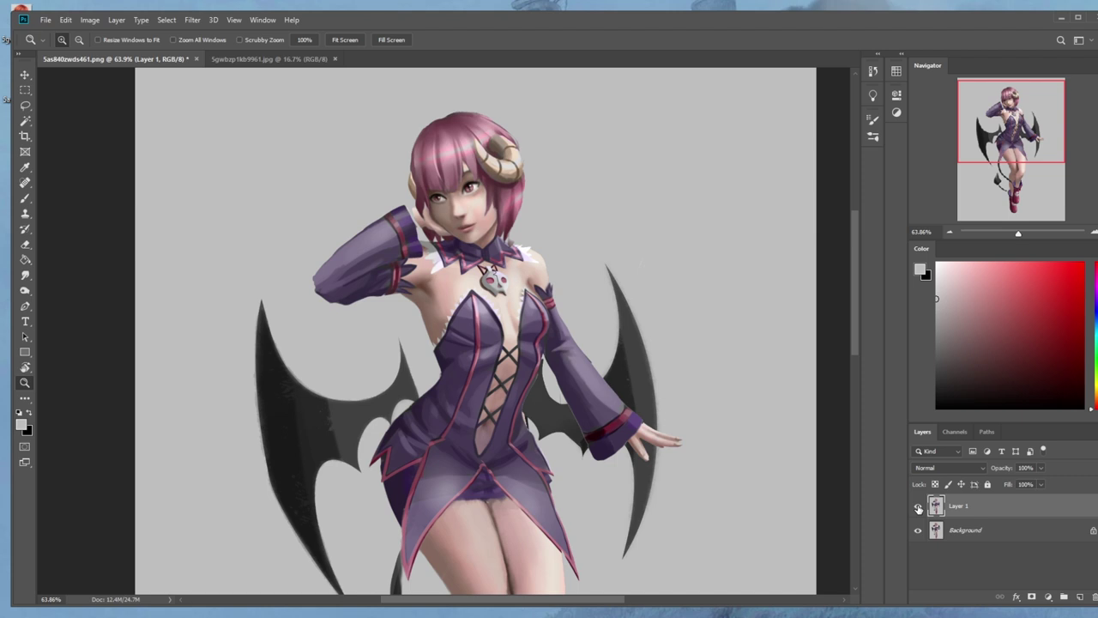
pyautogui.click(917, 507)
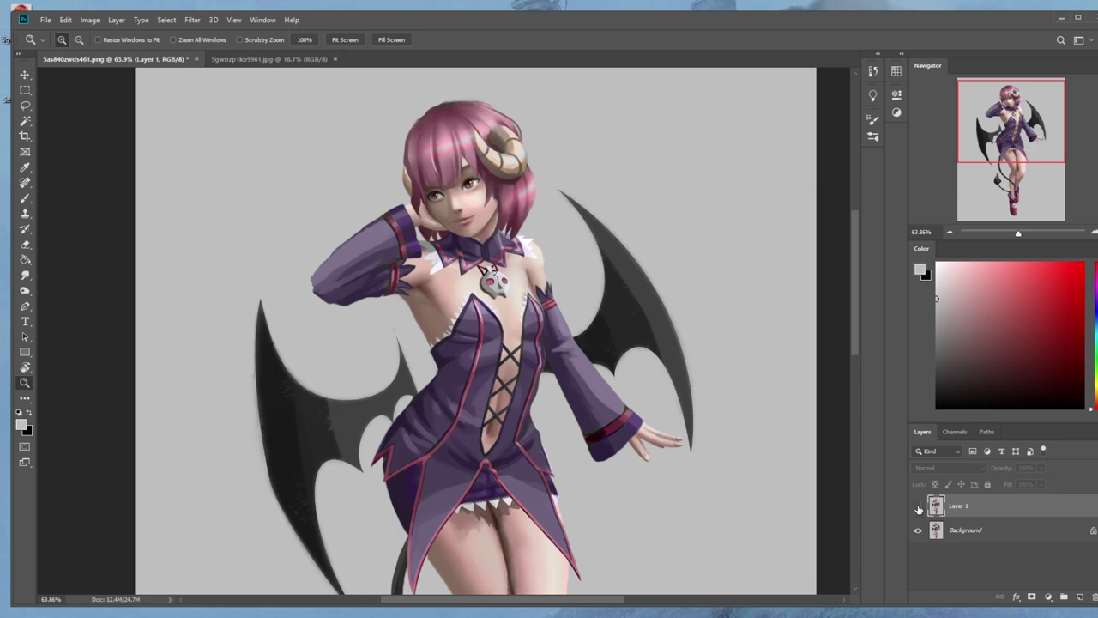
# Show Layer 1 again, flicking it off and on to compare with the original.
pyautogui.click(918, 507)
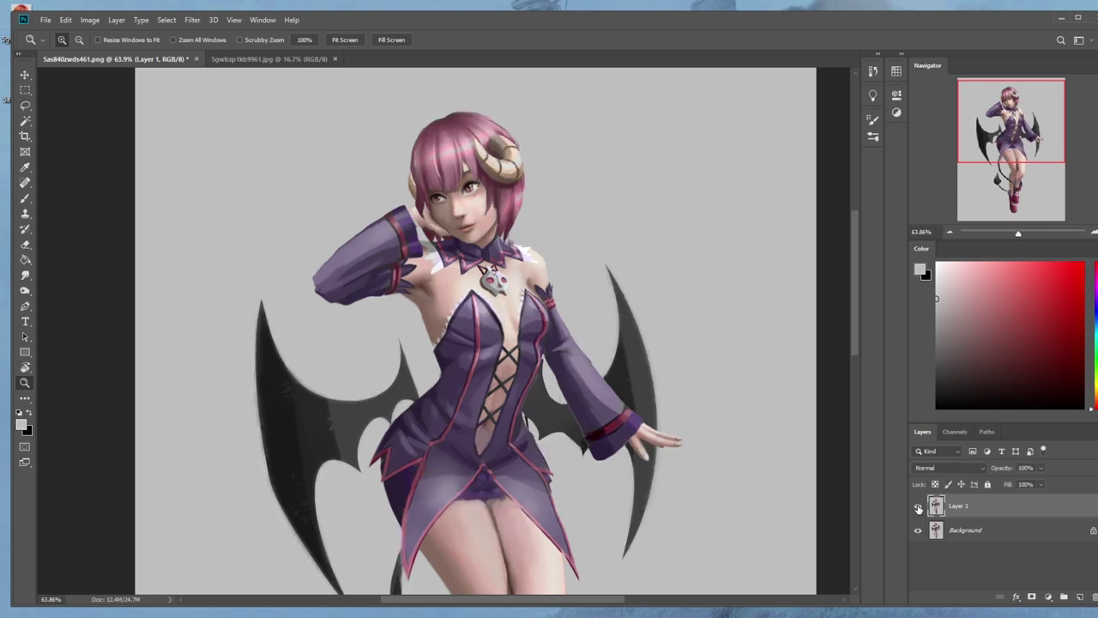
pyautogui.click(917, 507)
pyautogui.click(918, 508)
# Select the Brush tool with the 30 px brush preset.
pyautogui.press('b')
pyautogui.rightClick(693, 307)
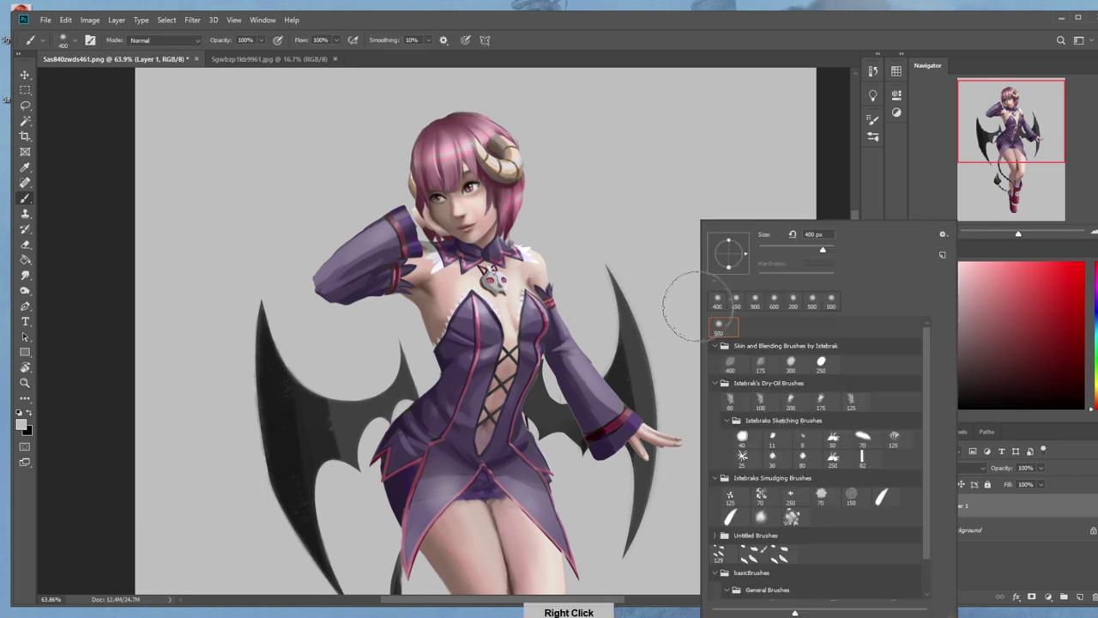
pyautogui.click(772, 457)
pyautogui.click(563, 433)
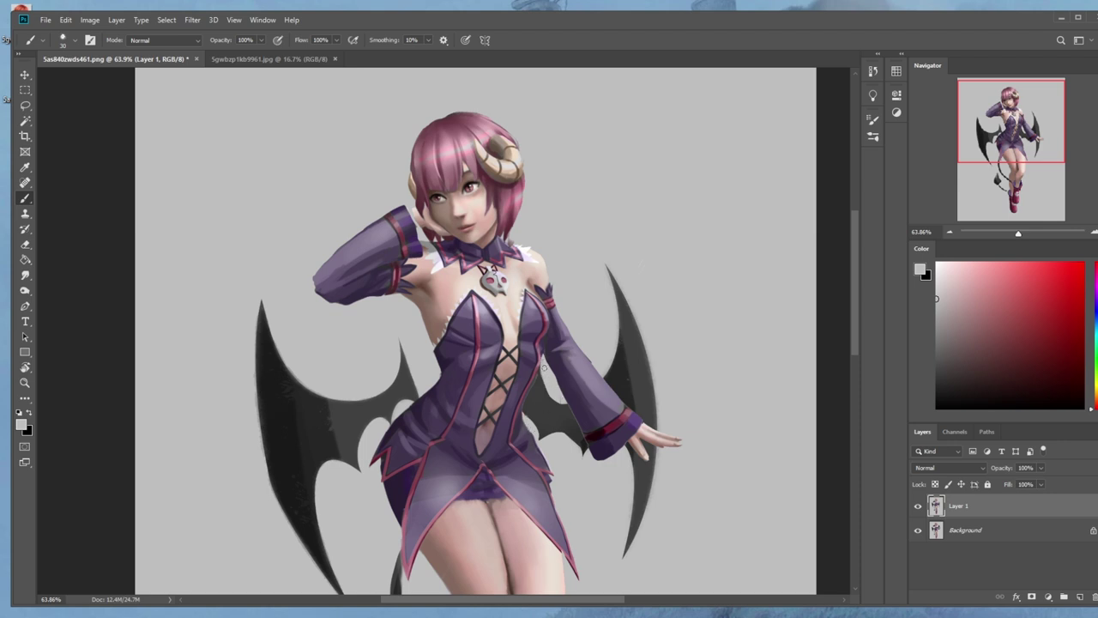
pyautogui.keyDown('alt'); pyautogui.click(617, 410); pyautogui.keyUp('alt')
pyautogui.moveTo(691, 107)
pyautogui.mouseDown()
pyautogui.moveTo(650, 218)
pyautogui.moveTo(679, 267)
pyautogui.mouseUp()
pyautogui.moveTo(746, 112); pyautogui.dragTo(749, 290)
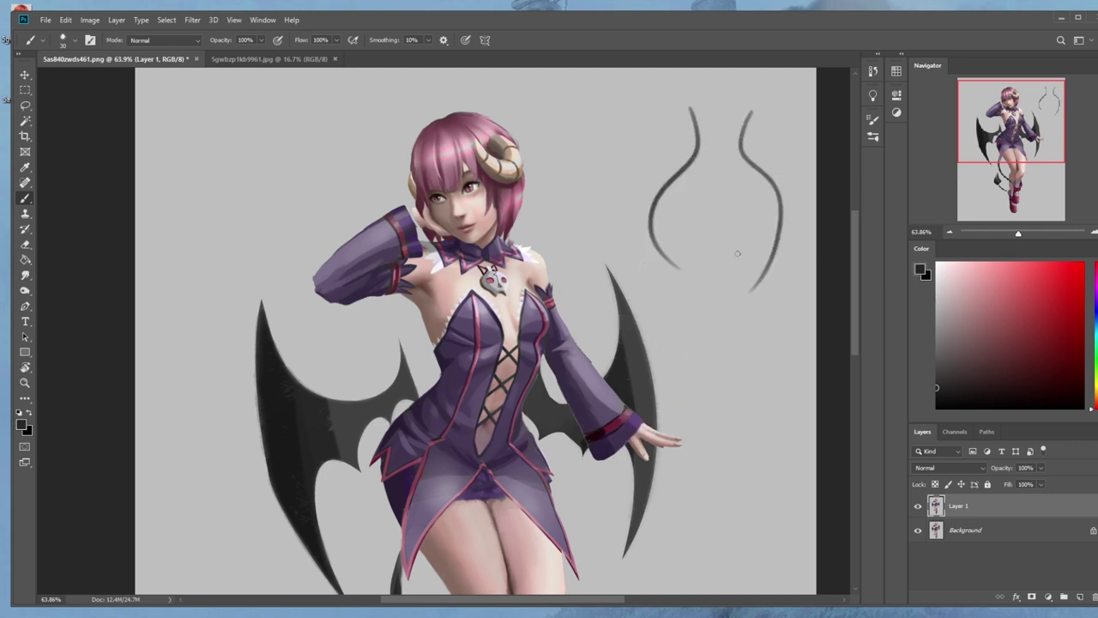
pyautogui.moveTo(709, 213)
pyautogui.mouseDown()
pyautogui.moveTo(736, 206)
pyautogui.moveTo(722, 281)
pyautogui.moveTo(722, 247)
pyautogui.mouseUp()
pyautogui.moveTo(696, 161)
pyautogui.mouseDown()
pyautogui.moveTo(592, 204)
pyautogui.moveTo(559, 238)
pyautogui.mouseUp()
pyautogui.moveTo(735, 157); pyautogui.dragTo(815, 194)
pyautogui.moveTo(597, 206)
pyautogui.mouseDown()
pyautogui.moveTo(602, 253)
pyautogui.moveTo(616, 275)
pyautogui.moveTo(831, 211)
pyautogui.moveTo(642, 211)
pyautogui.moveTo(669, 200)
pyautogui.moveTo(802, 225)
pyautogui.mouseUp()
pyautogui.moveTo(630, 184)
pyautogui.mouseDown()
pyautogui.moveTo(795, 185)
pyautogui.moveTo(688, 163)
pyautogui.moveTo(741, 170)
pyautogui.mouseUp()
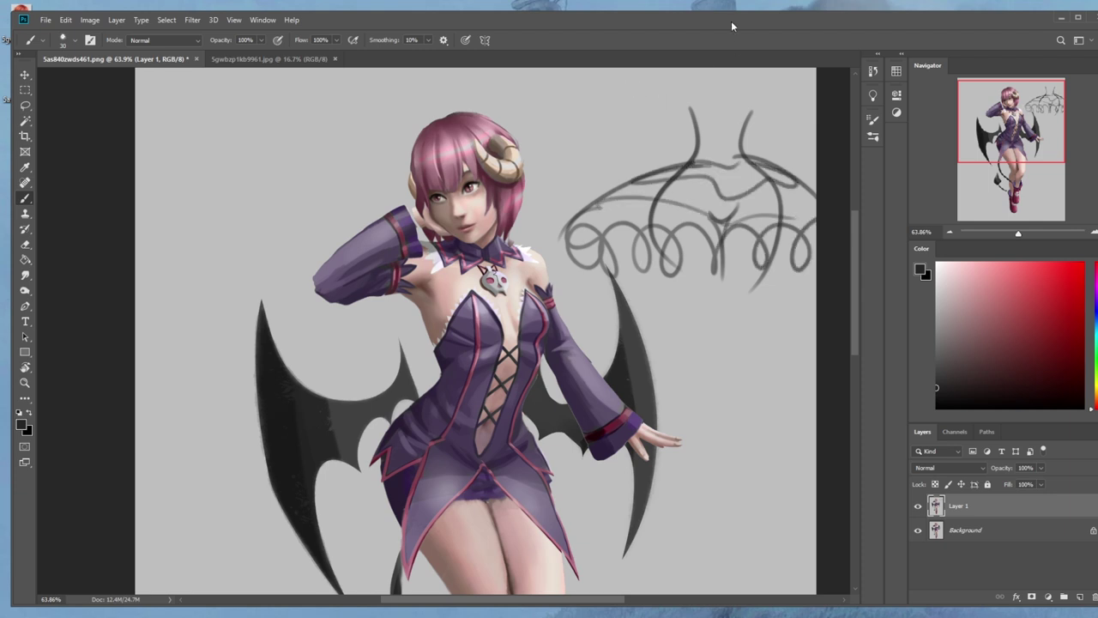
pyautogui.moveTo(694, 110)
pyautogui.mouseDown()
pyautogui.moveTo(710, 127)
pyautogui.moveTo(674, 97)
pyautogui.moveTo(734, 87)
pyautogui.moveTo(721, 116)
pyautogui.moveTo(763, 91)
pyautogui.mouseUp()
pyautogui.moveTo(726, 125)
pyautogui.mouseDown()
pyautogui.moveTo(709, 122)
pyautogui.moveTo(772, 92)
pyautogui.moveTo(709, 127)
pyautogui.moveTo(750, 126)
pyautogui.mouseUp()
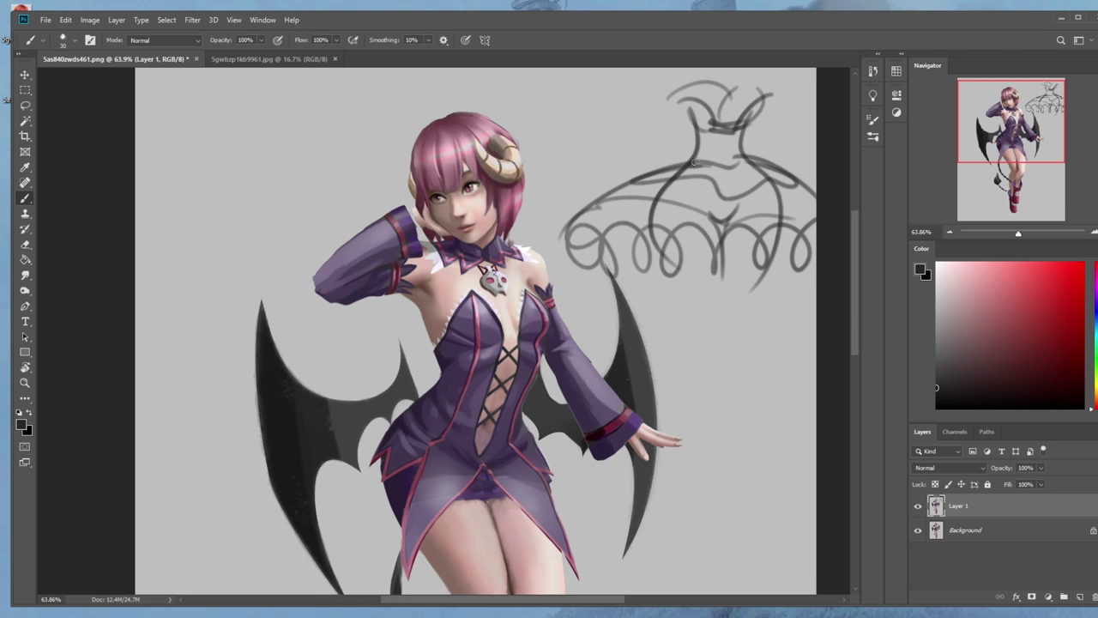
pyautogui.moveTo(692, 159); pyautogui.dragTo(558, 346)
pyautogui.moveTo(743, 151); pyautogui.dragTo(820, 224)
pyautogui.moveTo(570, 377)
pyautogui.mouseDown()
pyautogui.moveTo(721, 426)
pyautogui.moveTo(819, 401)
pyautogui.mouseUp()
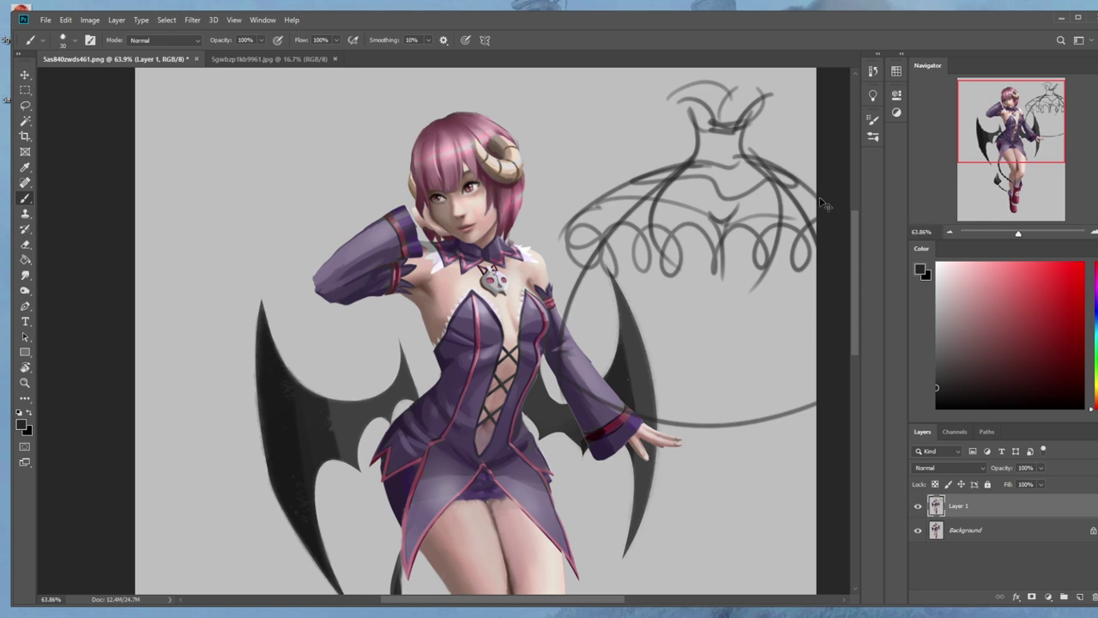
pyautogui.hotkey('ctrl', 'z')
pyautogui.hotkey('ctrl', 'z')
pyautogui.hotkey('ctrl', 'z')
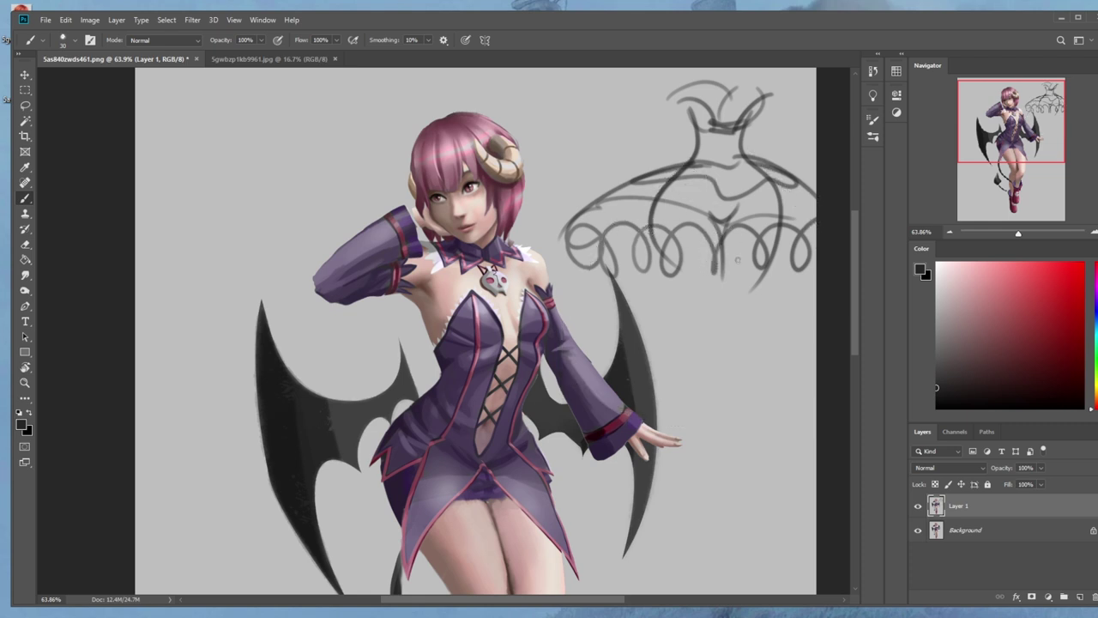
pyautogui.moveTo(702, 311); pyautogui.dragTo(702, 353)
pyautogui.moveTo(733, 317)
pyautogui.mouseDown()
pyautogui.moveTo(732, 346)
pyautogui.moveTo(776, 352)
pyautogui.mouseUp()
pyautogui.moveTo(702, 353); pyautogui.dragTo(661, 359)
pyautogui.moveTo(662, 369)
pyautogui.mouseDown()
pyautogui.moveTo(709, 384)
pyautogui.moveTo(776, 354)
pyautogui.mouseUp()
pyautogui.moveTo(712, 332); pyautogui.dragTo(708, 408)
pyautogui.moveTo(734, 338)
pyautogui.mouseDown()
pyautogui.moveTo(729, 418)
pyautogui.moveTo(746, 420)
pyautogui.mouseUp()
pyautogui.moveTo(700, 413); pyautogui.dragTo(724, 426)
pyautogui.hotkey('ctrl', 'z')
pyautogui.hotkey('ctrl', 'z')
pyautogui.hotkey('ctrl', 'z')
pyautogui.hotkey('ctrl', 'z')
pyautogui.hotkey('ctrl', 'z')
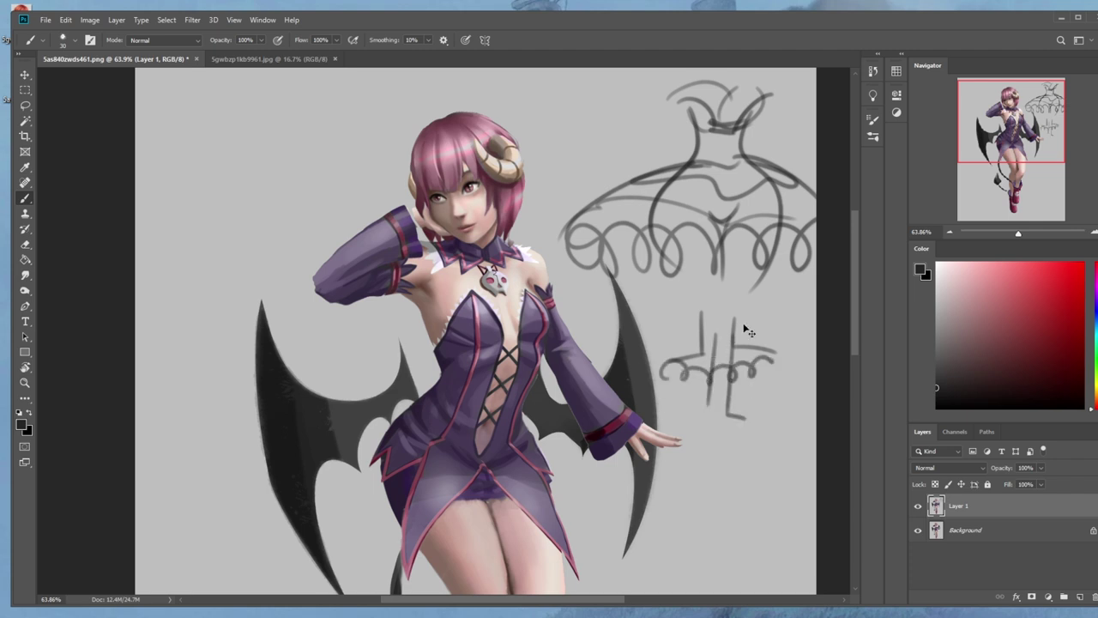
pyautogui.hotkey('ctrl', 'z')
pyautogui.hotkey('ctrl', 'z')
pyautogui.hotkey('ctrl', 'z')
pyautogui.hotkey('ctrl', 'z')
pyautogui.hotkey('ctrl', 'z')
pyautogui.hotkey('ctrl', 'z')
pyautogui.hotkey('ctrl', 'z')
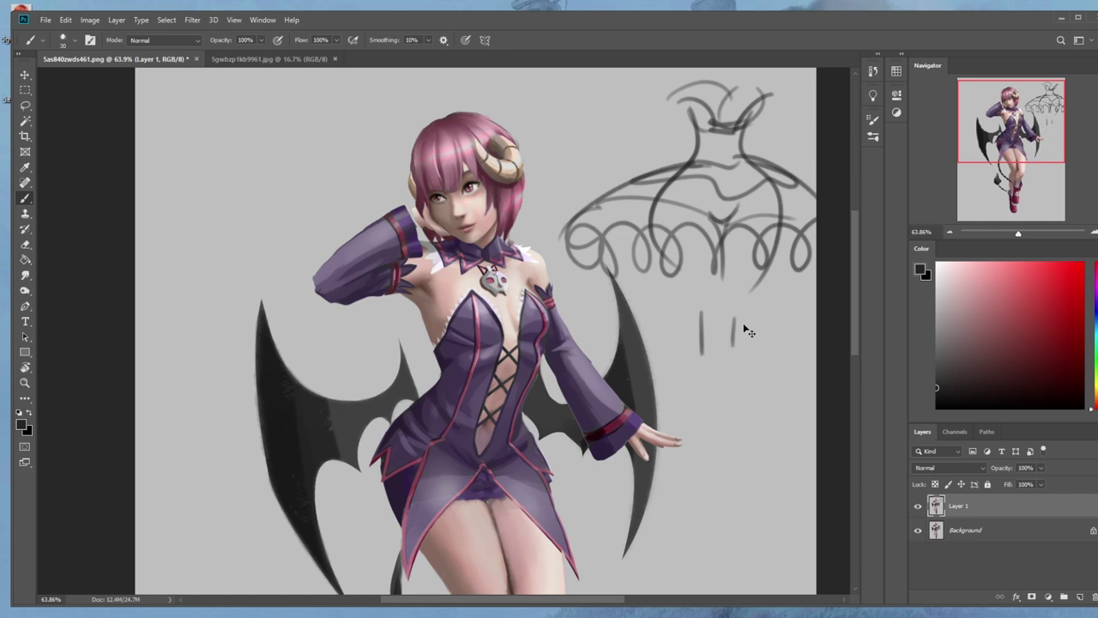
pyautogui.hotkey('ctrl', 'z')
pyautogui.hotkey('ctrl', 'z')
pyautogui.hotkey('ctrl', 'z')
pyautogui.hotkey('ctrl', 'z')
pyautogui.hotkey('ctrl', 'z')
pyautogui.hotkey('ctrl', 'z')
pyautogui.hotkey('ctrl', 'z')
pyautogui.hotkey('ctrl', 'z')
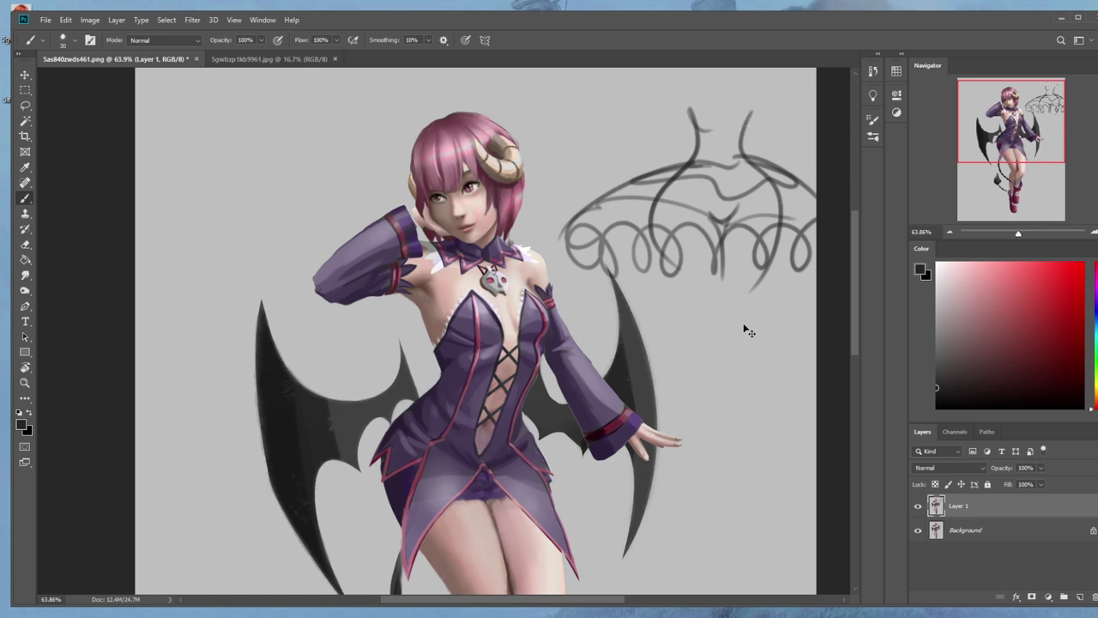
pyautogui.hotkey('ctrl', 'z')
pyautogui.hotkey('ctrl', 'z')
pyautogui.hotkey('ctrl', 'z')
pyautogui.hotkey('ctrl', 'z')
pyautogui.hotkey('ctrl', 'z')
pyautogui.hotkey('ctrl', 'z')
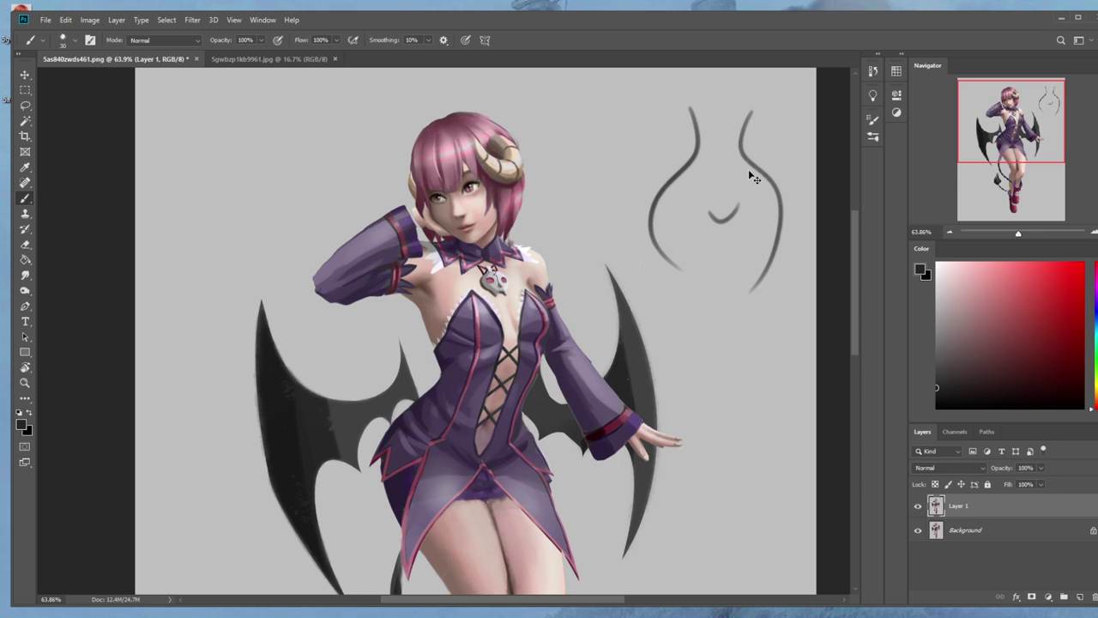
pyautogui.hotkey('ctrl', 'z')
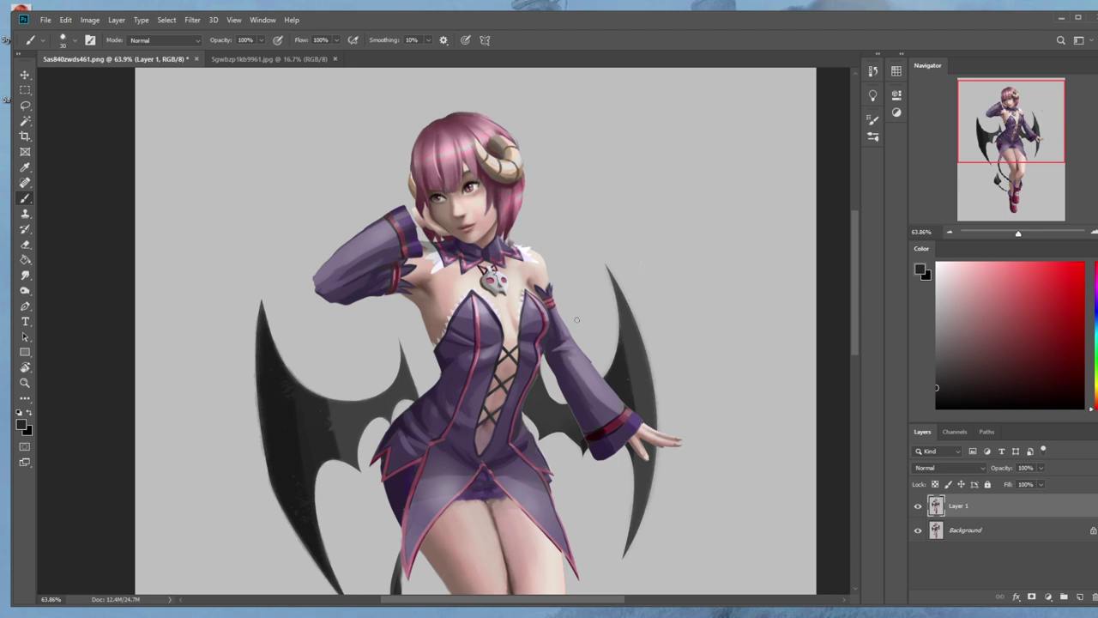
pyautogui.hotkey('ctrl', '-')
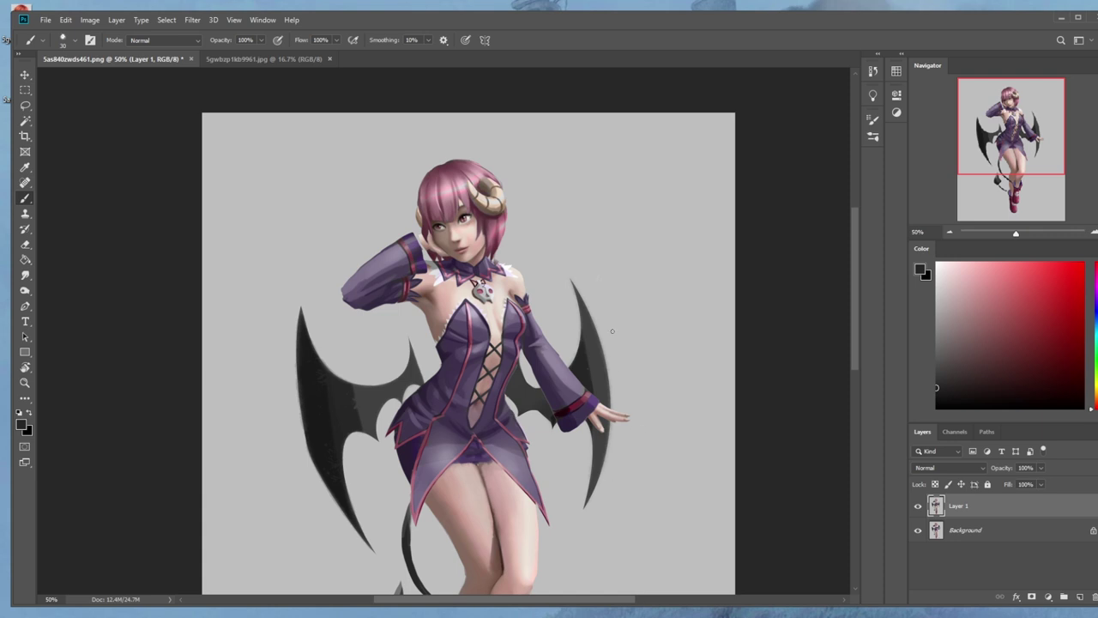
pyautogui.moveTo(557, 485); pyautogui.dragTo(580, 404)
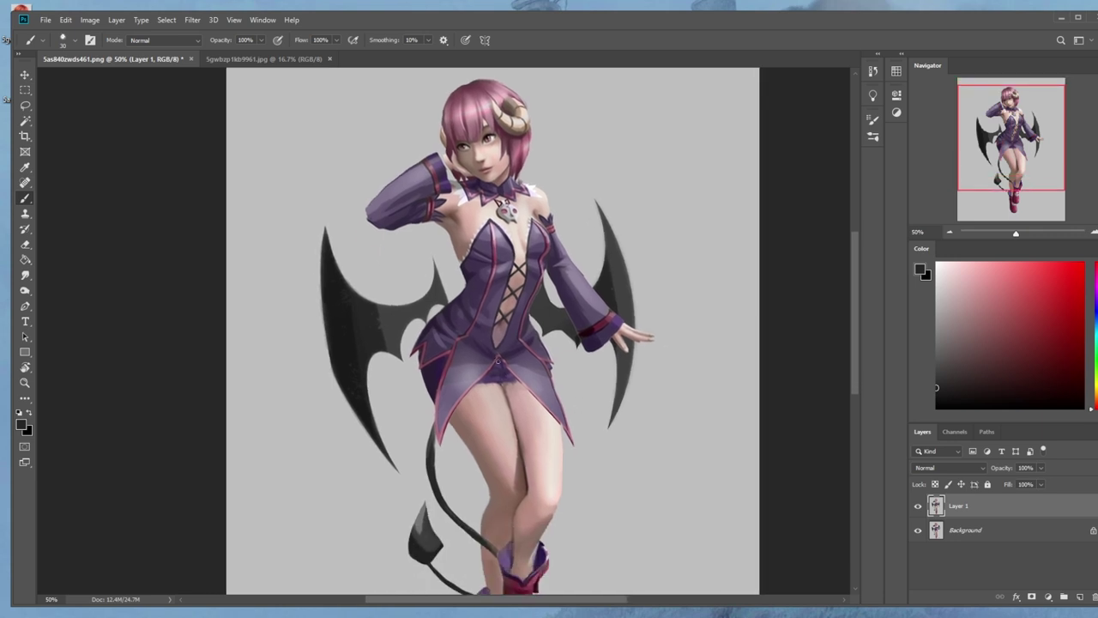
pyautogui.click(917, 507)
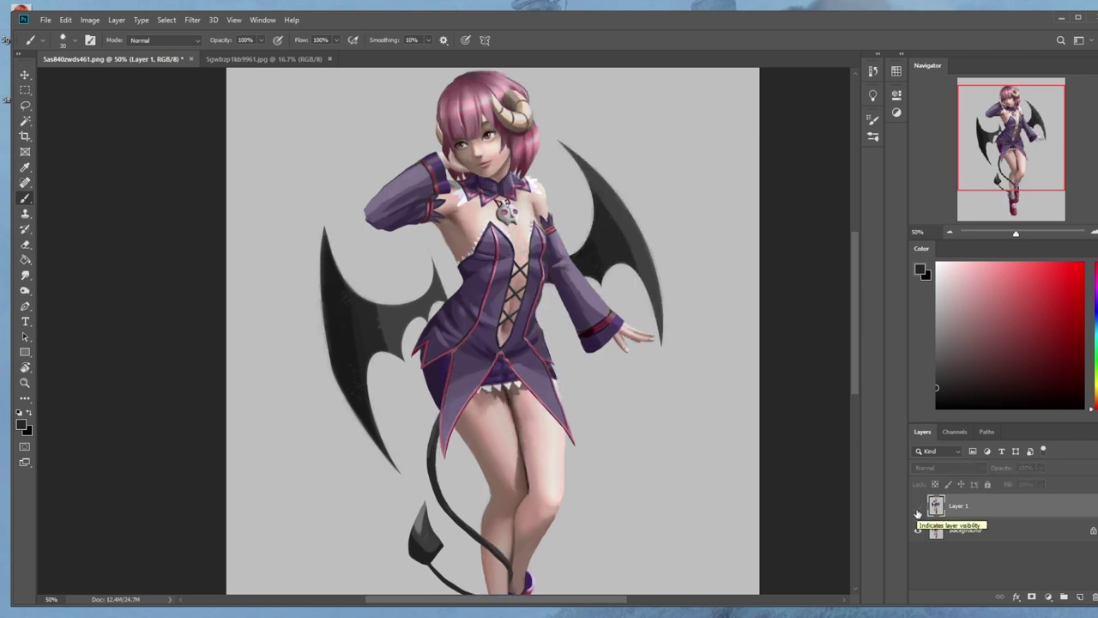
pyautogui.click(917, 508)
pyautogui.click(916, 509)
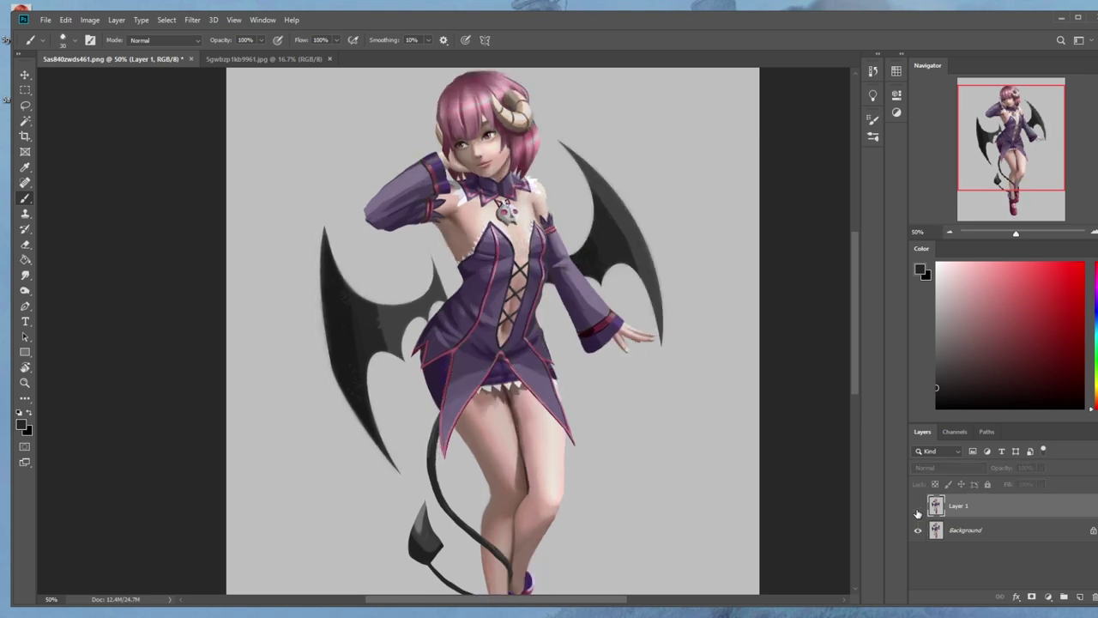
pyautogui.click(917, 509)
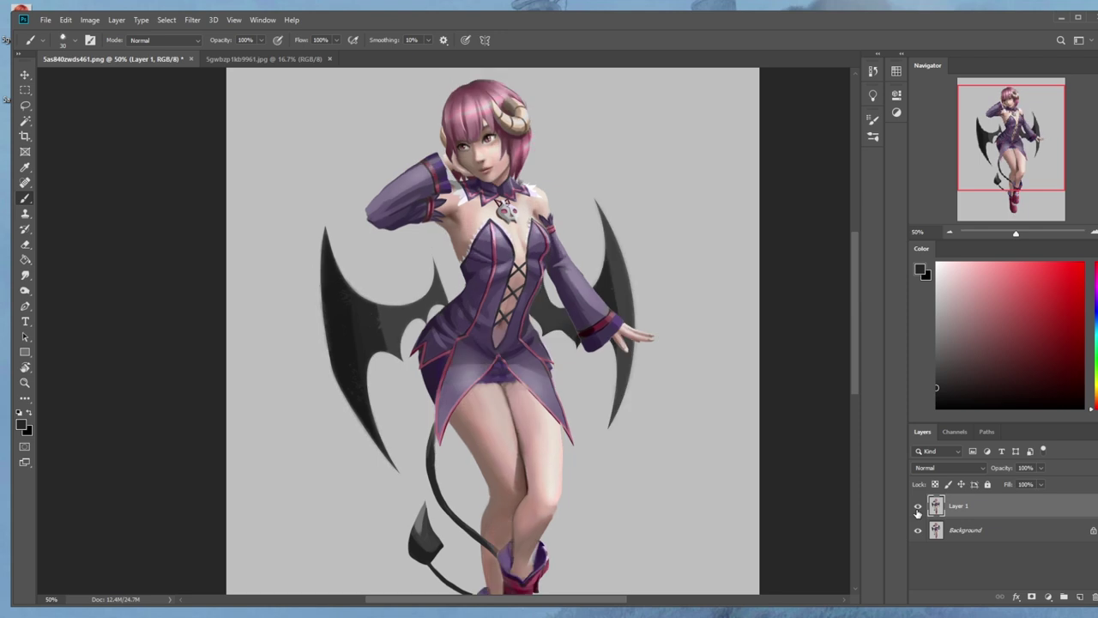
pyautogui.click(917, 508)
pyautogui.click(917, 508)
pyautogui.press('z')
pyautogui.moveTo(446, 93); pyautogui.dragTo(571, 247)
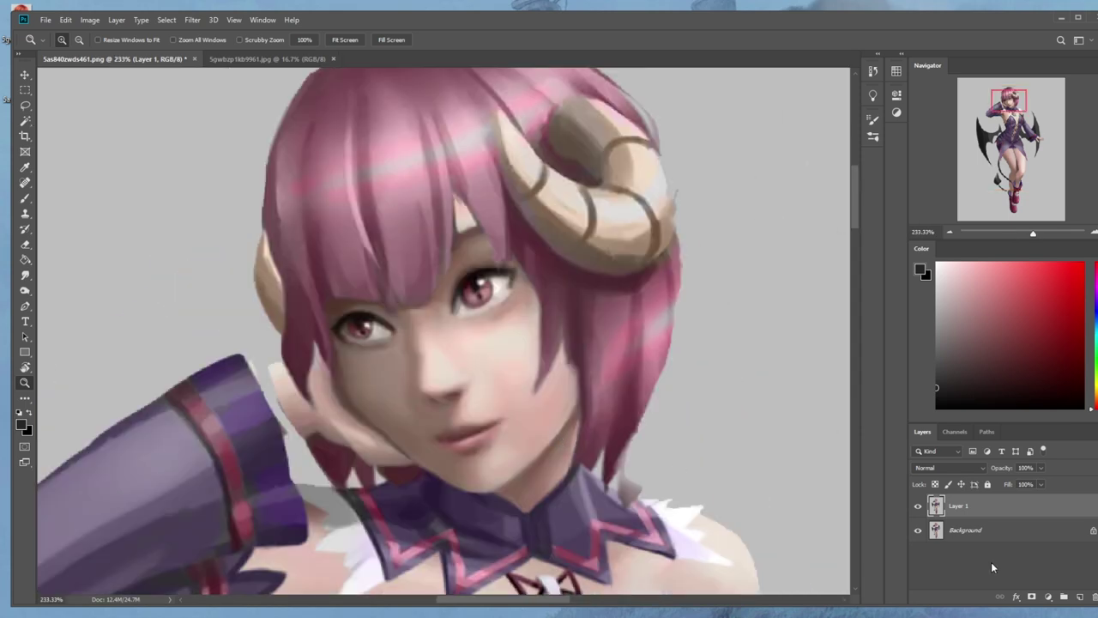
pyautogui.click(916, 508)
pyautogui.click(918, 508)
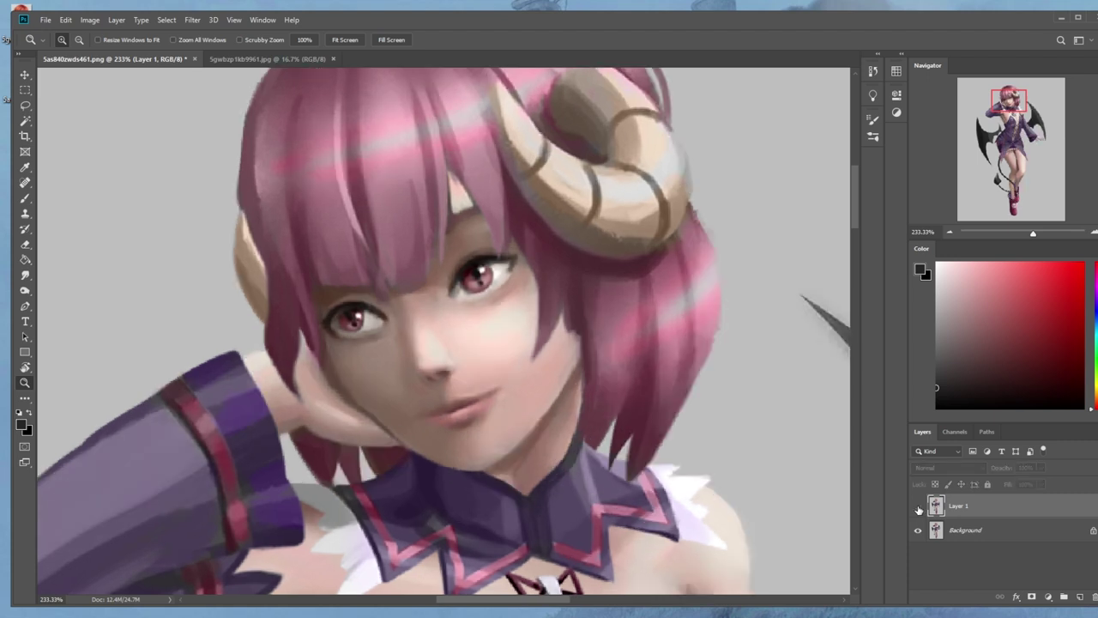
pyautogui.click(917, 508)
pyautogui.click(918, 508)
pyautogui.click(917, 509)
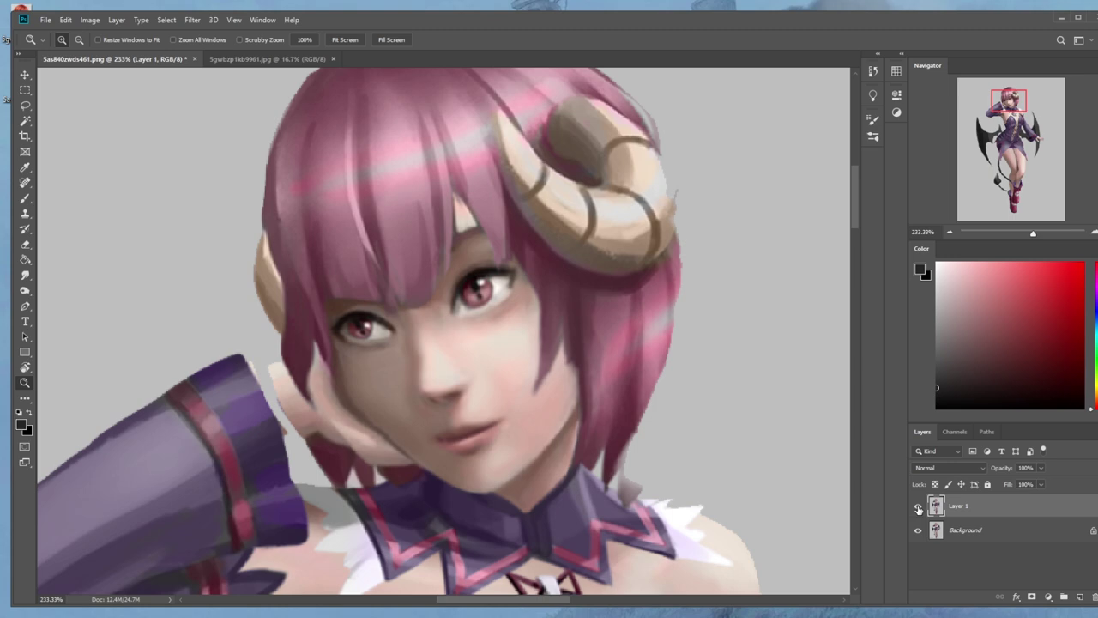
pyautogui.hotkey('ctrl', '0')
pyautogui.hotkey('ctrl', '+')
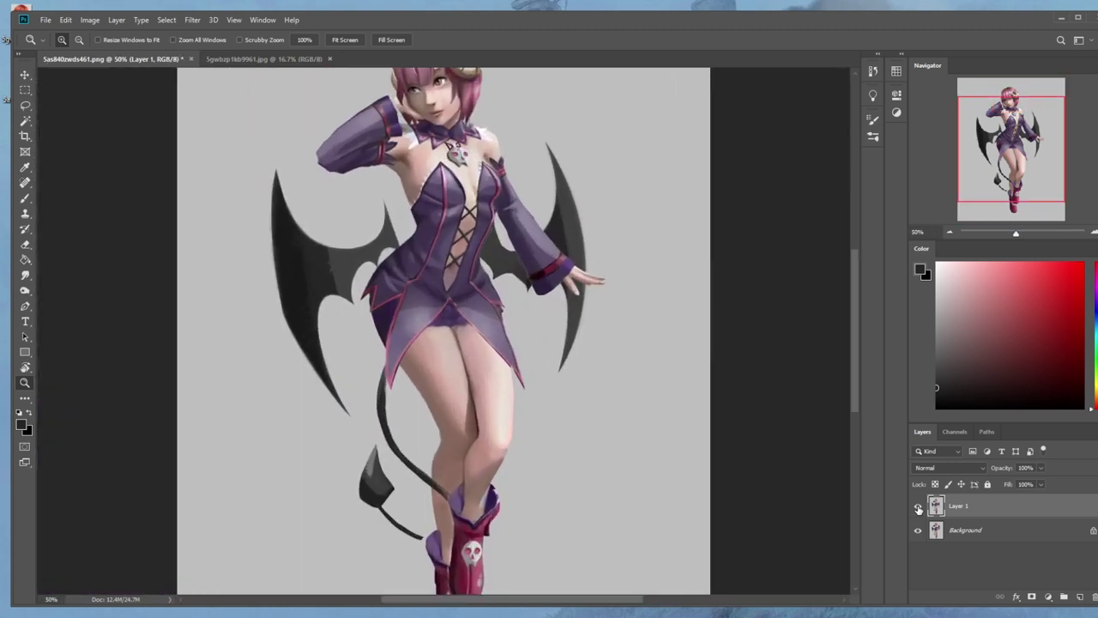
pyautogui.hotkey('ctrl', '-')
pyautogui.click(917, 508)
pyautogui.click(918, 508)
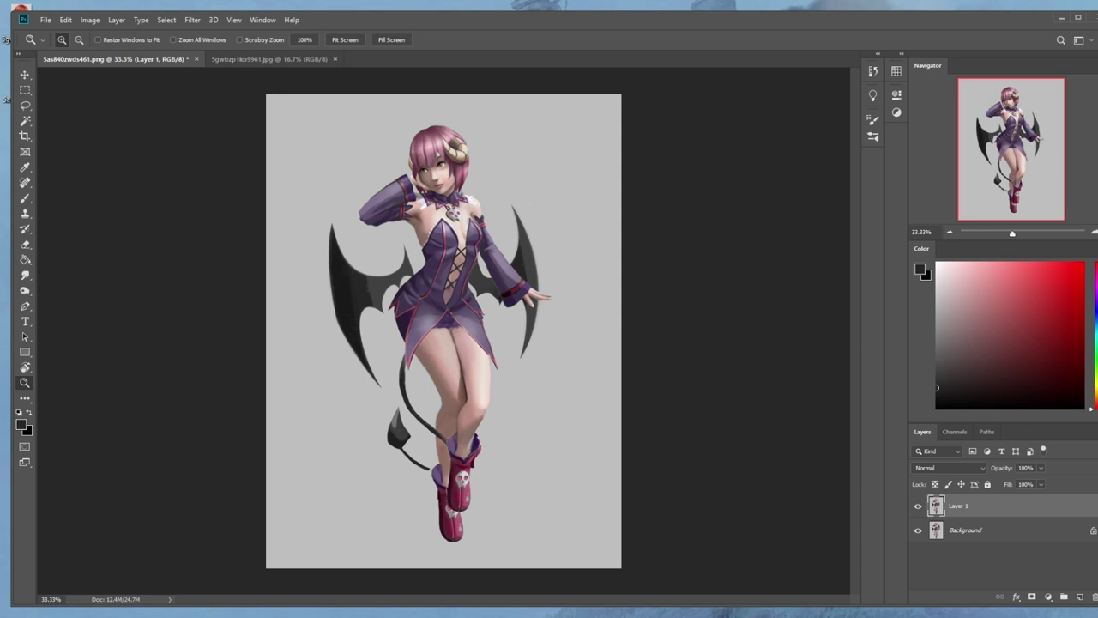
pyautogui.click(196, 58)
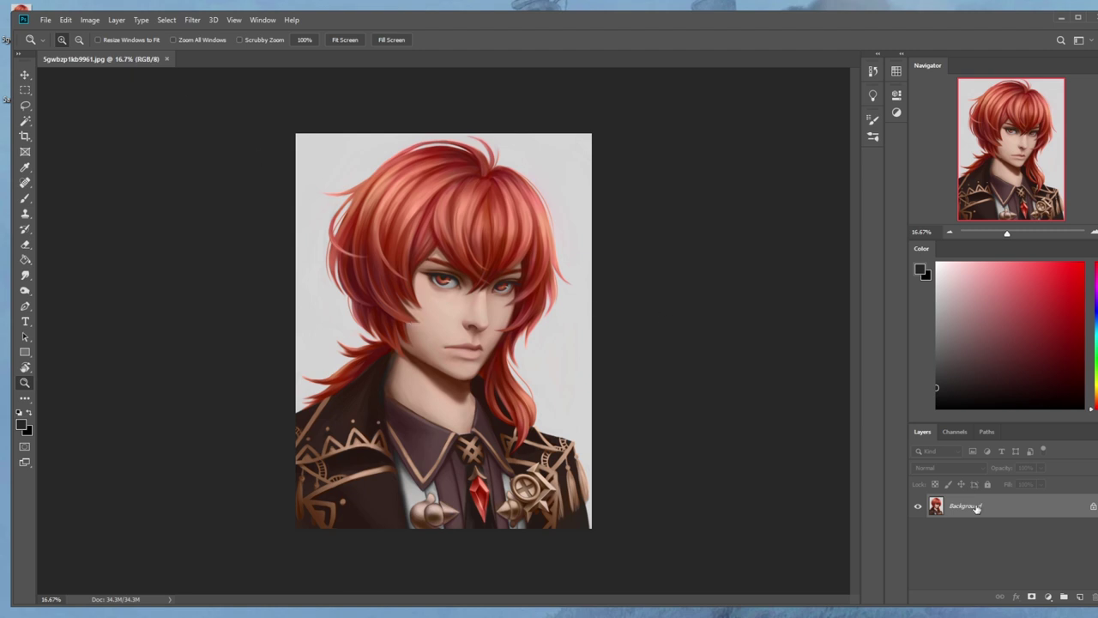
# Add a new layer, select Background, and set up a 150 px pure black brush.
pyautogui.click(1080, 598)
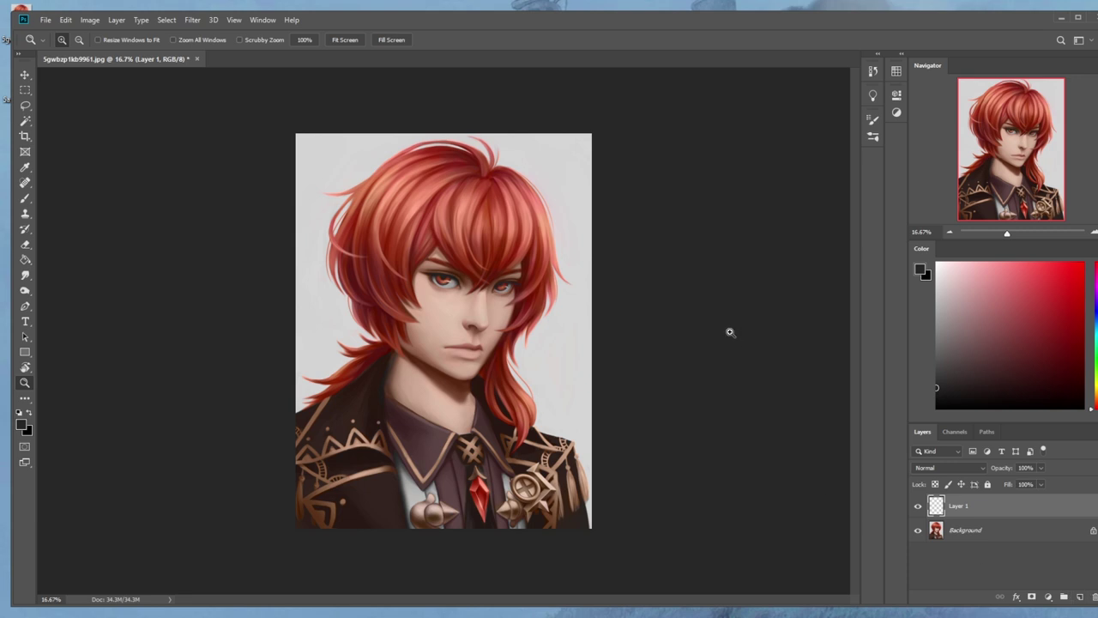
pyautogui.click(965, 529)
pyautogui.press('b')
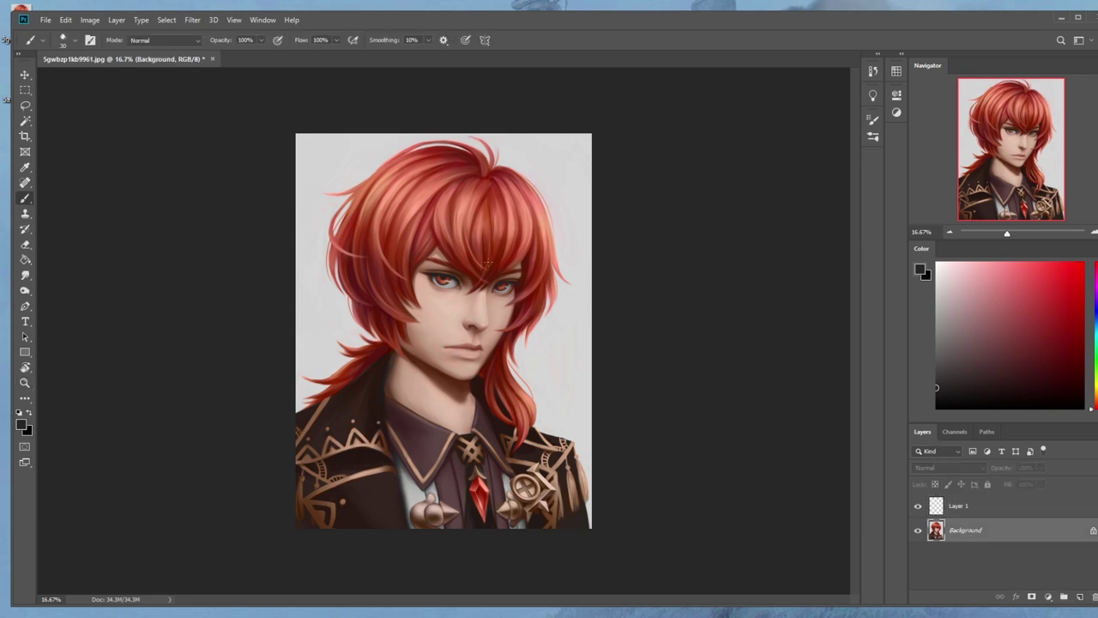
pyautogui.rightClick(532, 256)
pyautogui.doubleClick(525, 322)
pyautogui.press('[')
pyautogui.press('[')
pyautogui.press('[')
pyautogui.press('[')
pyautogui.press('[')
pyautogui.press('[')
pyautogui.press('[')
pyautogui.press('[')
pyautogui.press('[')
pyautogui.click(938, 408)
# Sketch a hatched circle head at the canvas's upper right.
pyautogui.moveTo(563, 143)
pyautogui.mouseDown()
pyautogui.moveTo(527, 142)
pyautogui.moveTo(571, 176)
pyautogui.moveTo(564, 185)
pyautogui.moveTo(578, 171)
pyautogui.mouseUp()
pyautogui.moveTo(542, 189)
pyautogui.mouseDown()
pyautogui.moveTo(568, 192)
pyautogui.moveTo(578, 175)
pyautogui.mouseUp()
pyautogui.moveTo(544, 194)
pyautogui.mouseDown()
pyautogui.moveTo(573, 197)
pyautogui.moveTo(565, 194)
pyautogui.moveTo(575, 174)
pyautogui.moveTo(526, 176)
pyautogui.moveTo(549, 203)
pyautogui.moveTo(578, 196)
pyautogui.moveTo(553, 208)
pyautogui.mouseUp()
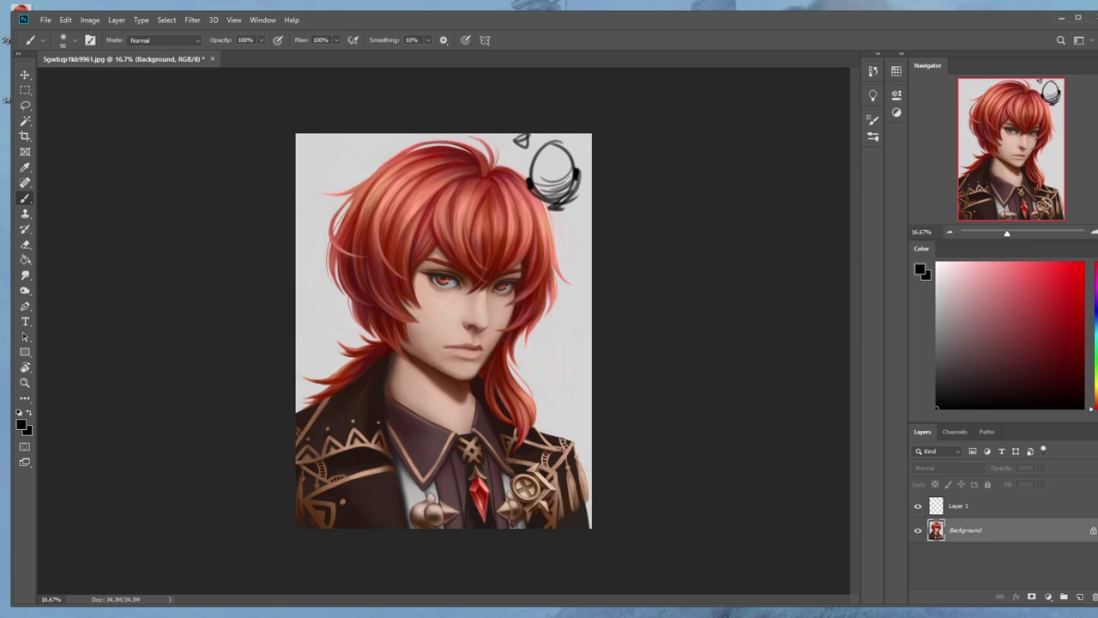
pyautogui.moveTo(559, 175)
pyautogui.mouseDown()
pyautogui.moveTo(558, 211)
pyautogui.moveTo(573, 206)
pyautogui.mouseUp()
# Draw face guide dots and lines from the mole toward the chin.
pyautogui.moveTo(438, 307); pyautogui.dragTo(507, 312)
pyautogui.keyDown('shift'); pyautogui.click(506, 310); pyautogui.keyUp('shift')
pyautogui.click(505, 310)
pyautogui.click(440, 308)
pyautogui.moveTo(439, 309); pyautogui.dragTo(462, 370)
pyautogui.click(462, 369)
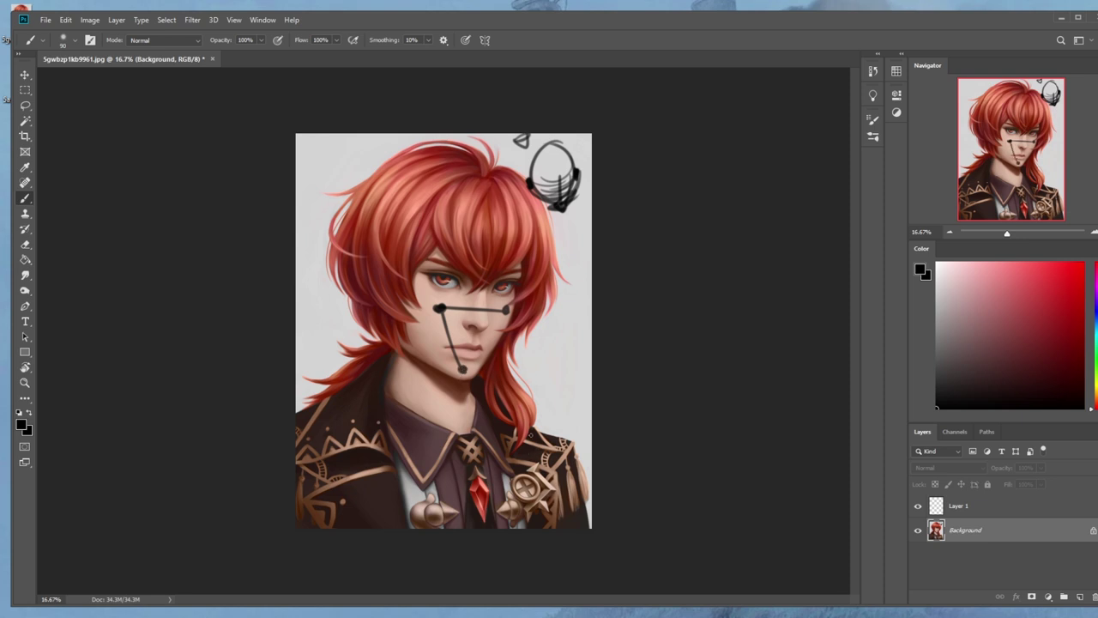
# Add a crossing stroke and two arms to the sketched figure.
pyautogui.moveTo(543, 175)
pyautogui.mouseDown()
pyautogui.moveTo(573, 173)
pyautogui.moveTo(549, 202)
pyautogui.moveTo(574, 276)
pyautogui.moveTo(587, 278)
pyautogui.mouseUp()
pyautogui.moveTo(587, 276)
pyautogui.mouseDown()
pyautogui.moveTo(564, 247)
pyautogui.moveTo(585, 277)
pyautogui.mouseUp()
pyautogui.moveTo(568, 215); pyautogui.dragTo(592, 208)
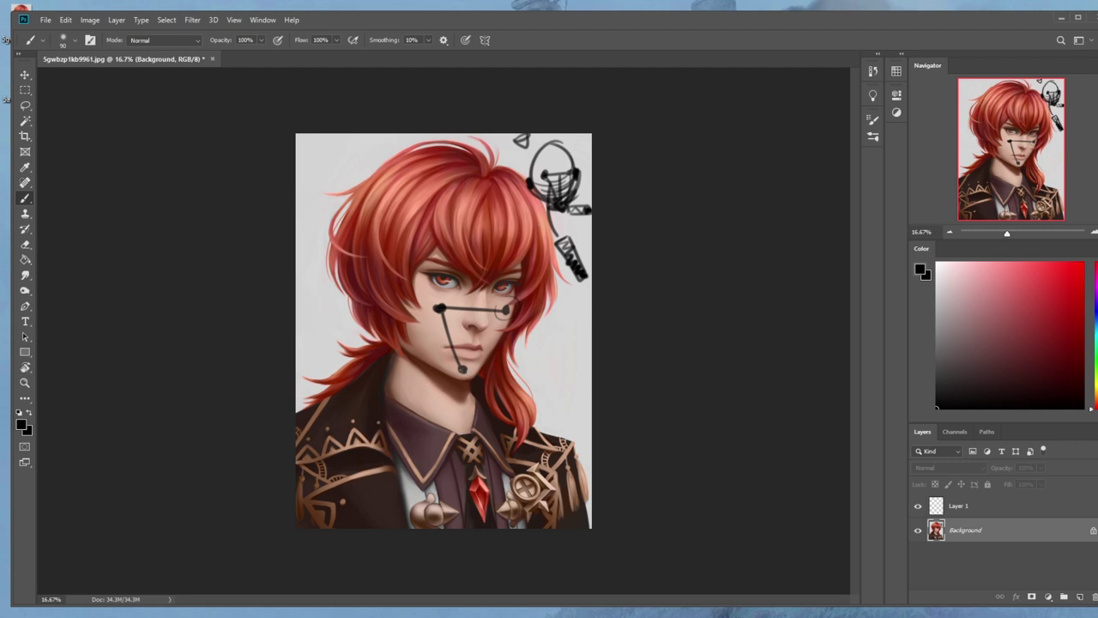
# Revert History to the New Layer state, removing all the sketch strokes.
pyautogui.click(872, 71)
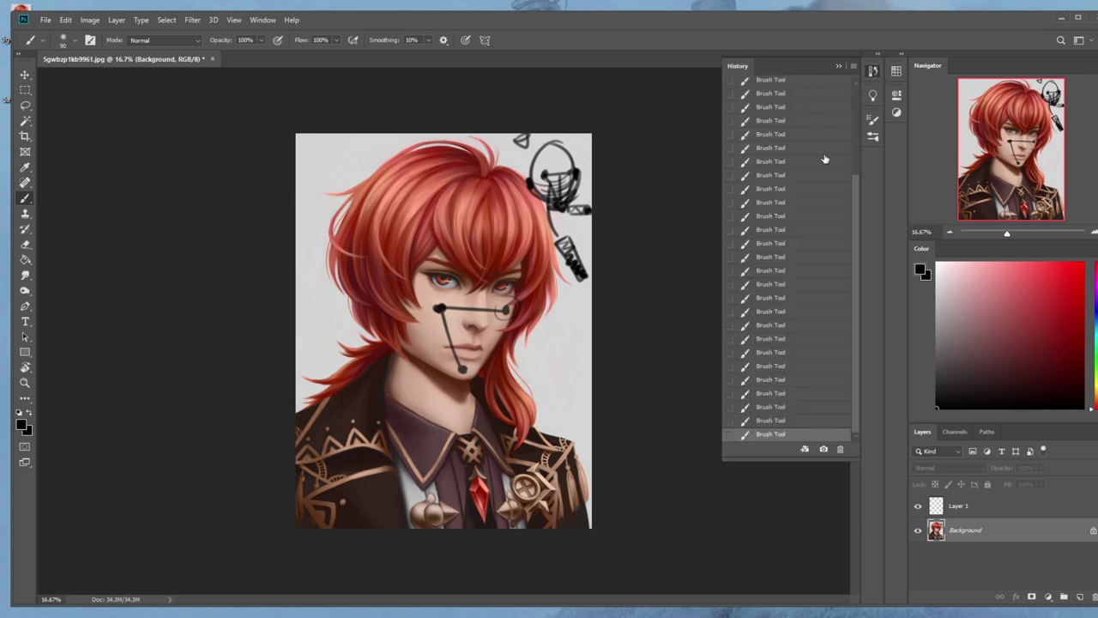
pyautogui.click(776, 161)
pyautogui.scroll(5, 839, 235)
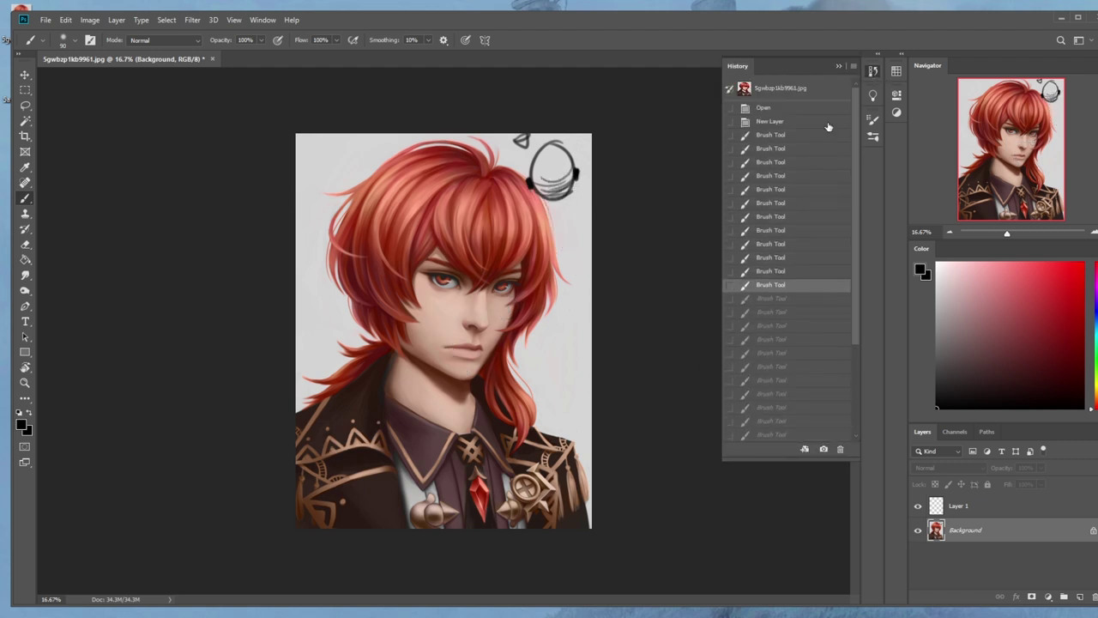
pyautogui.click(838, 121)
pyautogui.click(838, 66)
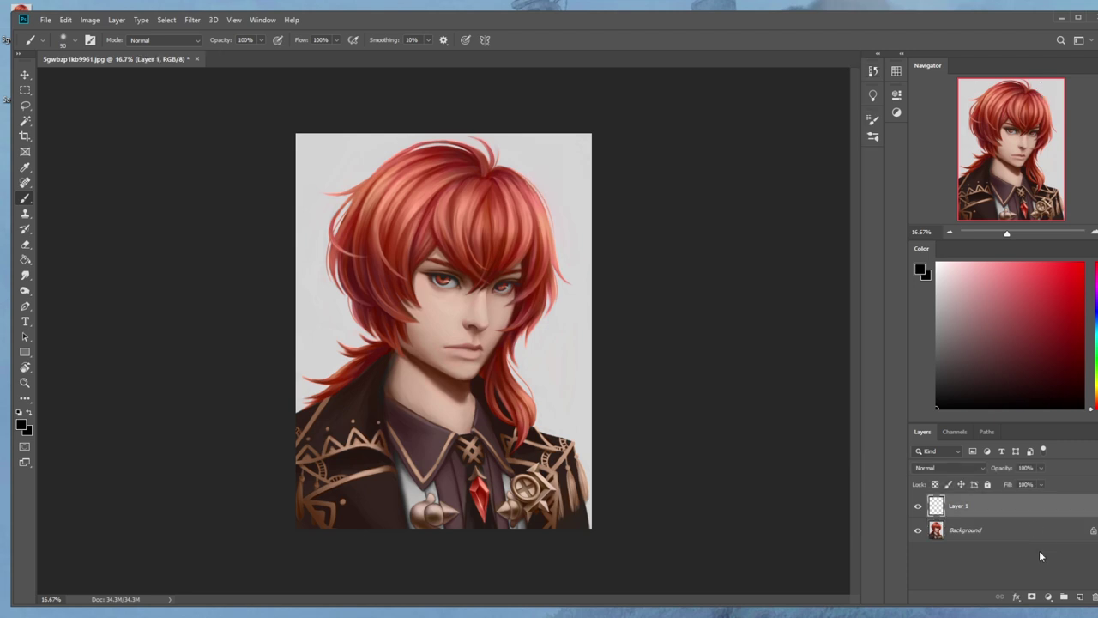
# Set Layer 1 to Darken and paint a sampled skin brown down the face in Darken brush mode.
pyautogui.click(941, 468)
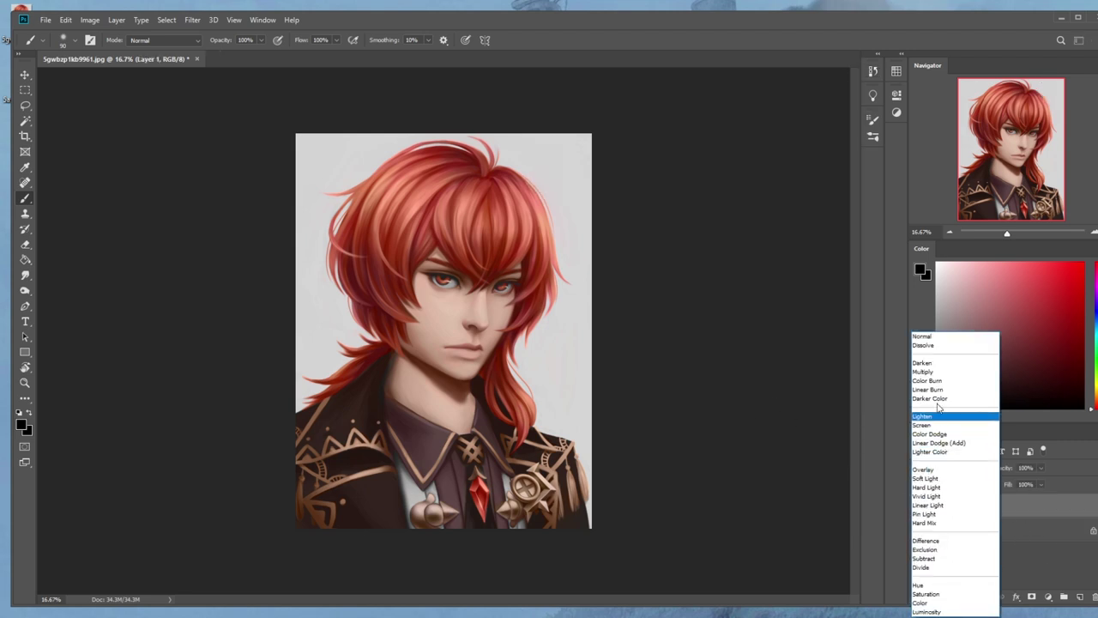
pyautogui.click(940, 367)
pyautogui.keyDown('alt'); pyautogui.click(427, 348); pyautogui.keyUp('alt')
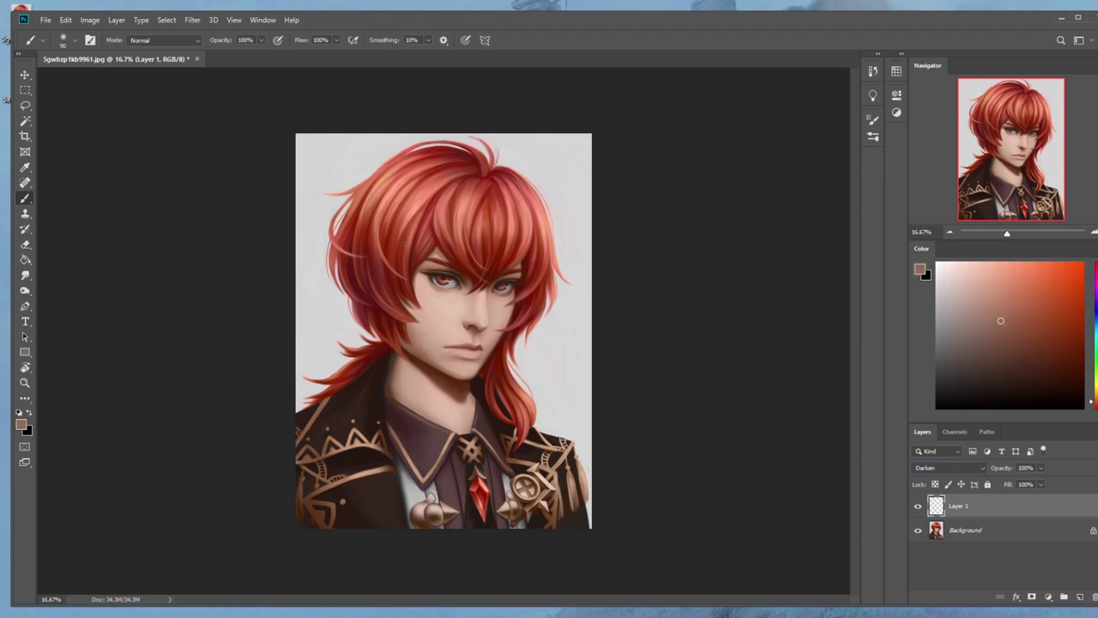
pyautogui.click(158, 41)
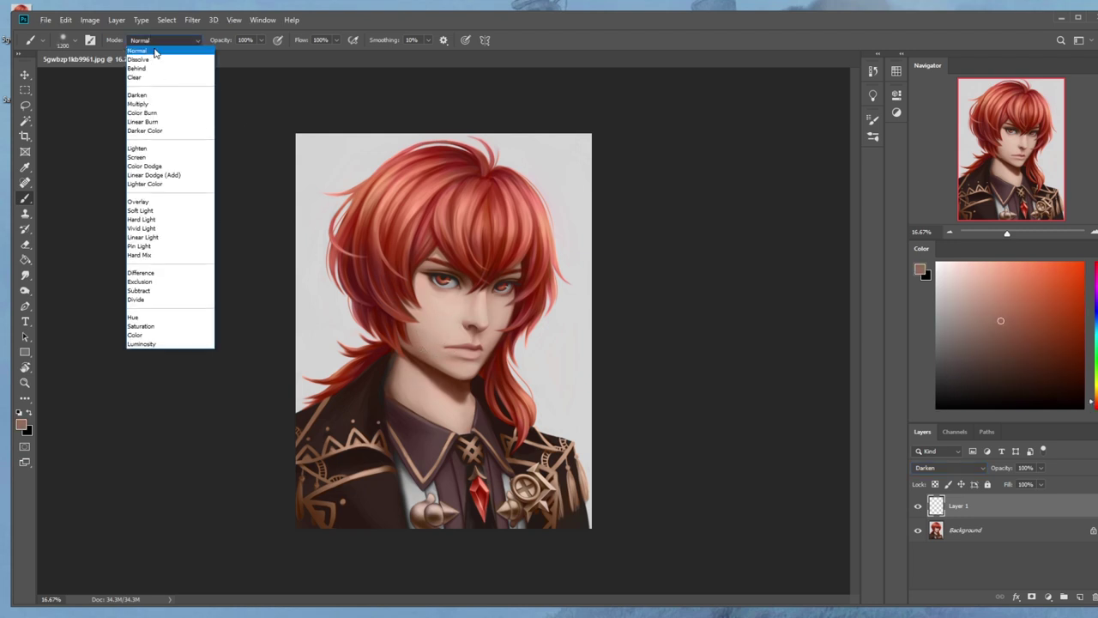
pyautogui.click(153, 95)
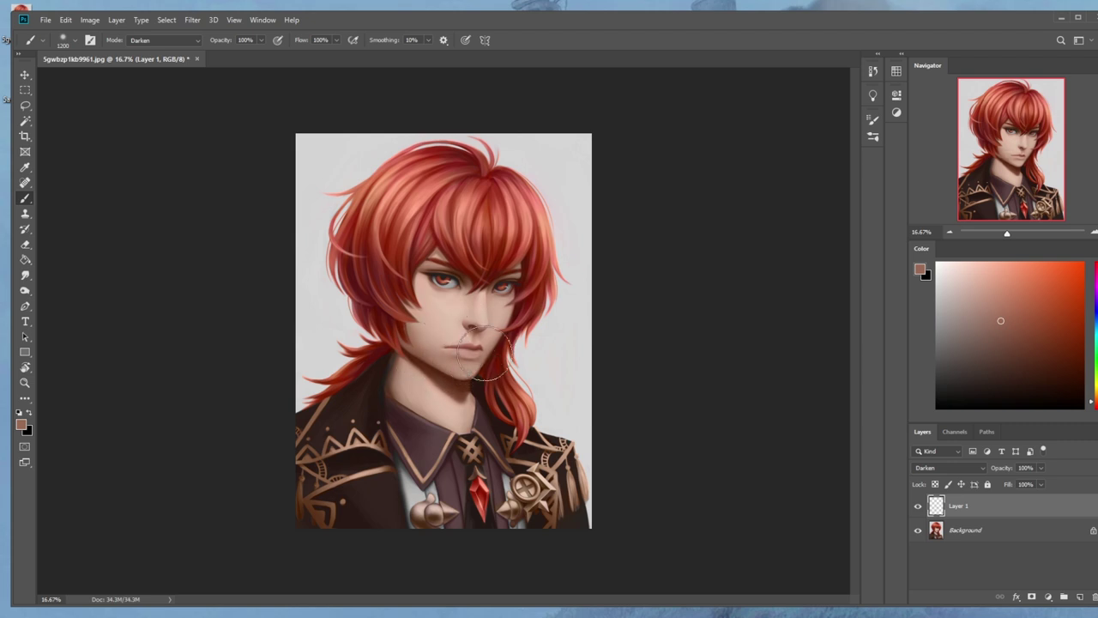
pyautogui.moveTo(428, 274)
pyautogui.mouseDown()
pyautogui.moveTo(441, 368)
pyautogui.moveTo(463, 377)
pyautogui.moveTo(495, 363)
pyautogui.mouseUp()
# Paint a darker reddish brown across the face with a 2200 px brush at 64% opacity.
pyautogui.keyDown('alt'); pyautogui.click(440, 404); pyautogui.keyUp('alt')
pyautogui.click(261, 39)
pyautogui.moveTo(262, 55); pyautogui.dragTo(246, 55)
pyautogui.click(443, 370)
pyautogui.hotkey('ctrl', '-')
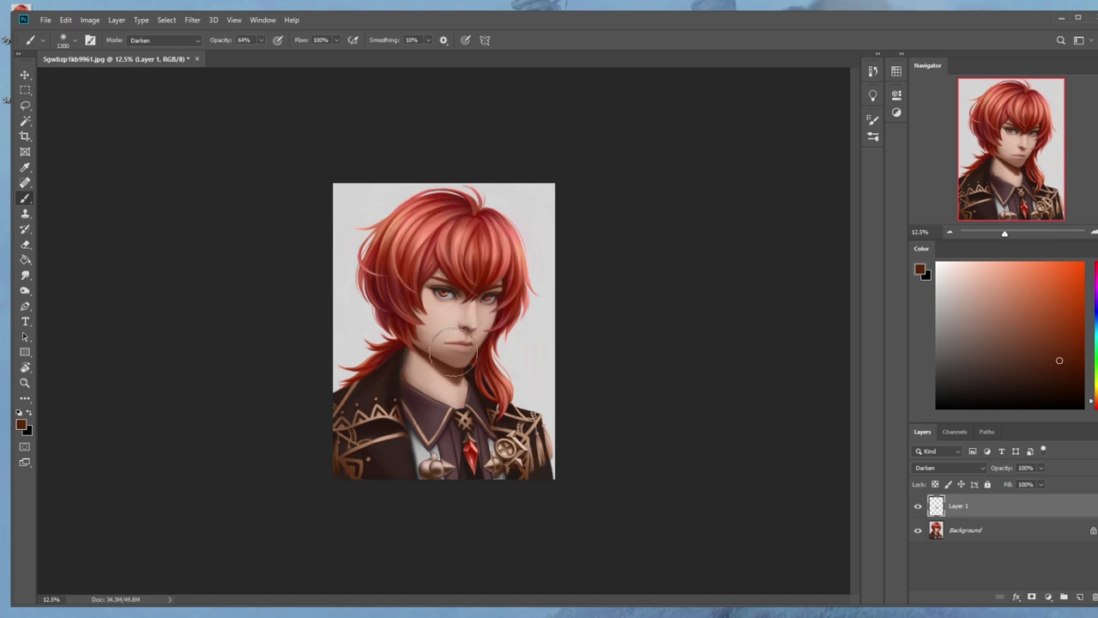
pyautogui.press(']')
pyautogui.press(']')
pyautogui.press(']')
pyautogui.press(']')
pyautogui.press(']')
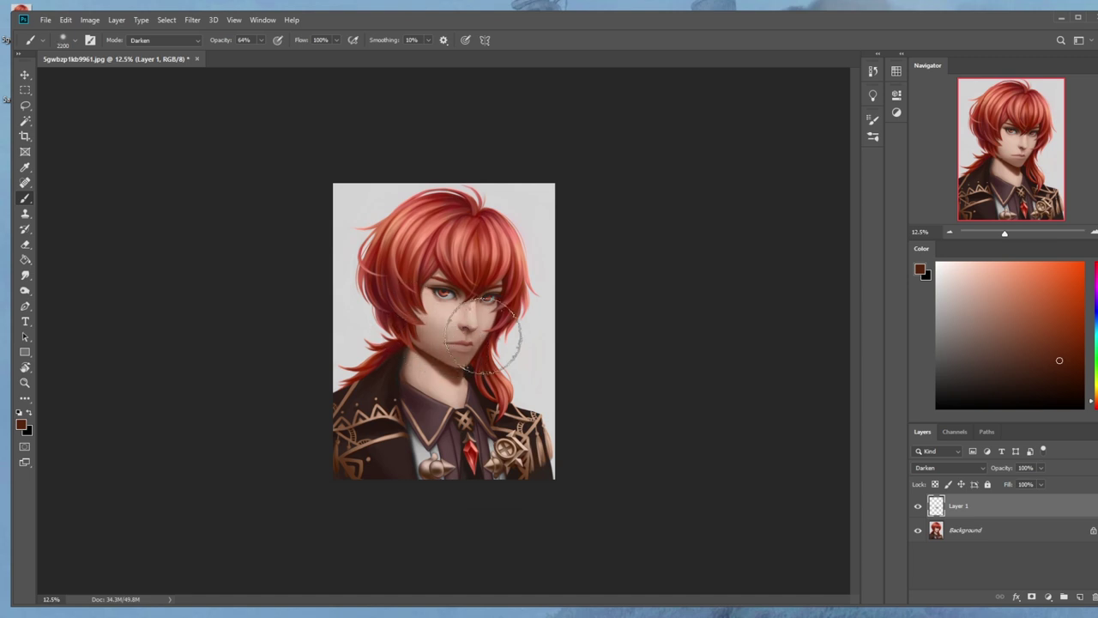
pyautogui.moveTo(403, 335)
pyautogui.mouseDown()
pyautogui.moveTo(449, 348)
pyautogui.moveTo(510, 333)
pyautogui.mouseUp()
pyautogui.press('[')
pyautogui.press('[')
pyautogui.press('[')
pyautogui.press('[')
pyautogui.press('[')
pyautogui.press('[')
pyautogui.press('[')
# Soften the face darkening with a 1600 px eraser at about 50% opacity, then compare.
pyautogui.press('e')
pyautogui.rightClick(490, 335)
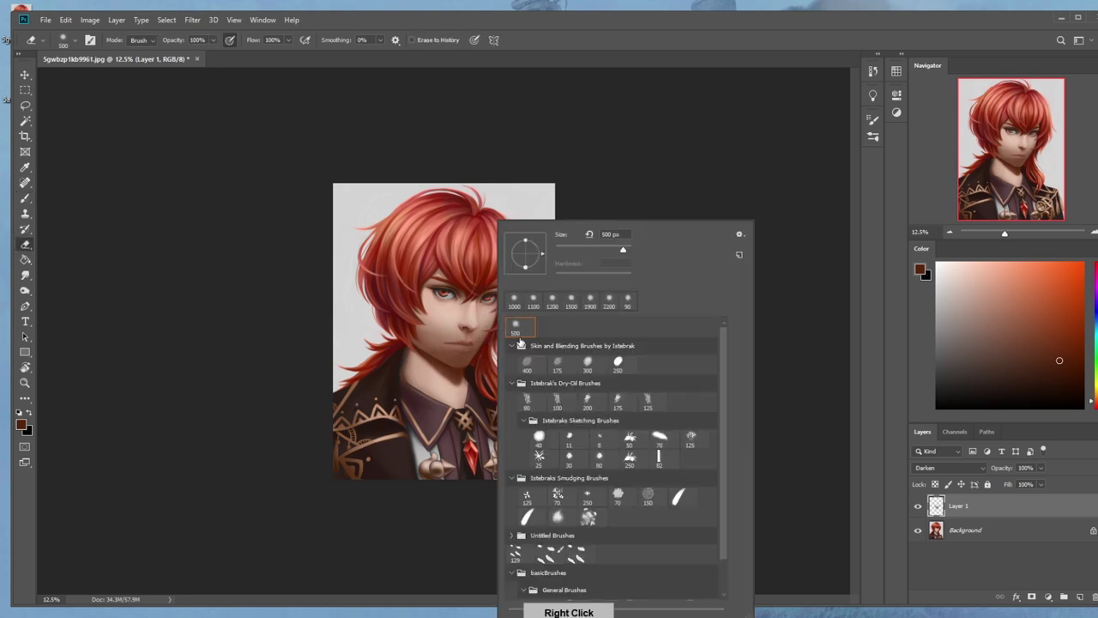
pyautogui.click(633, 146)
pyautogui.press(']')
pyautogui.press(']')
pyautogui.press(']')
pyautogui.press(']')
pyautogui.press(']')
pyautogui.press(']')
pyautogui.press(']')
pyautogui.press(']')
pyautogui.press(']')
pyautogui.press(']')
pyautogui.press(']')
pyautogui.moveTo(212, 41); pyautogui.dragTo(183, 55)
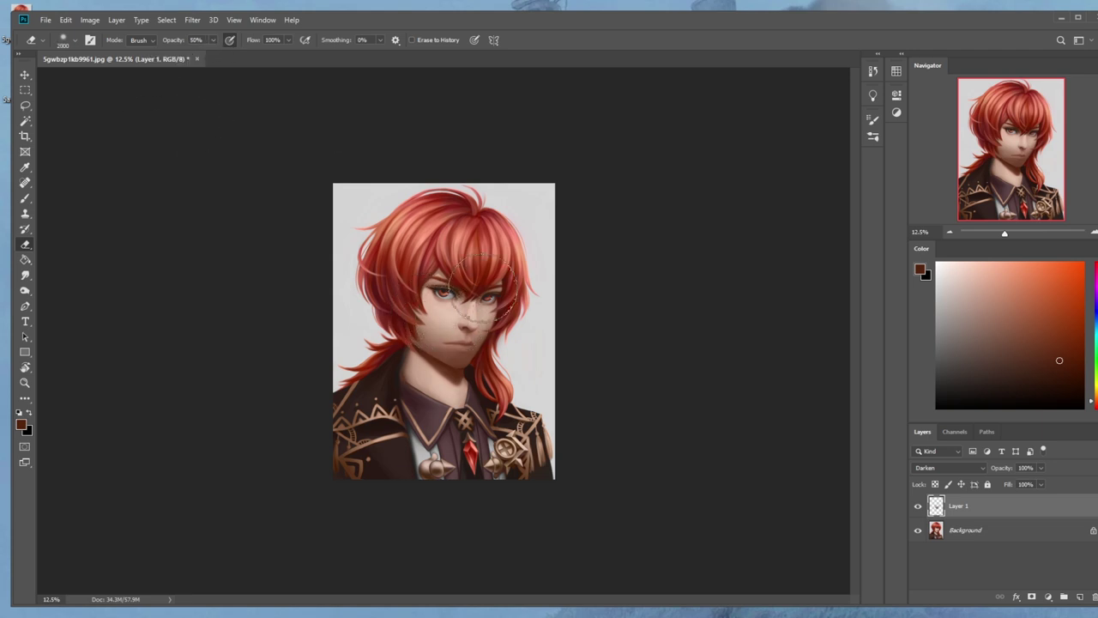
pyautogui.moveTo(437, 319); pyautogui.dragTo(462, 347)
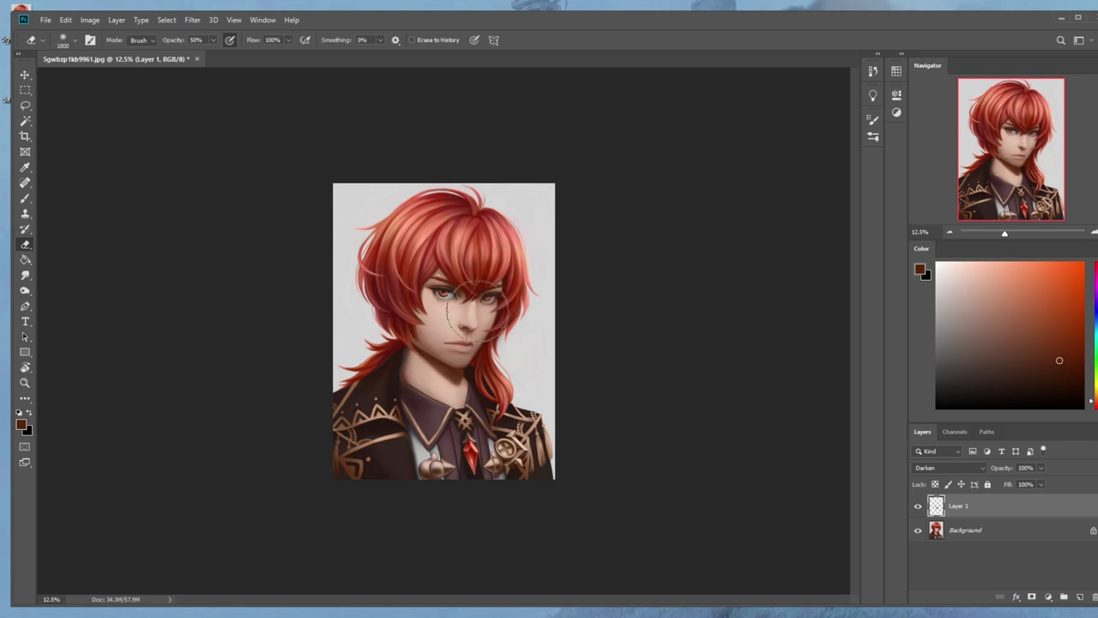
pyautogui.click(917, 507)
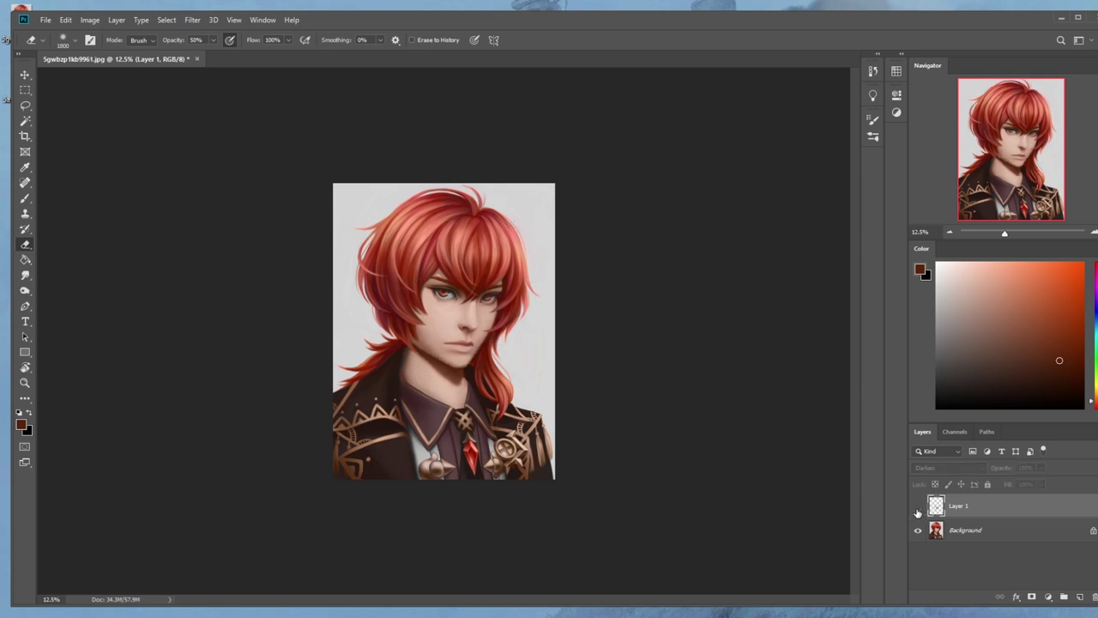
pyautogui.click(918, 507)
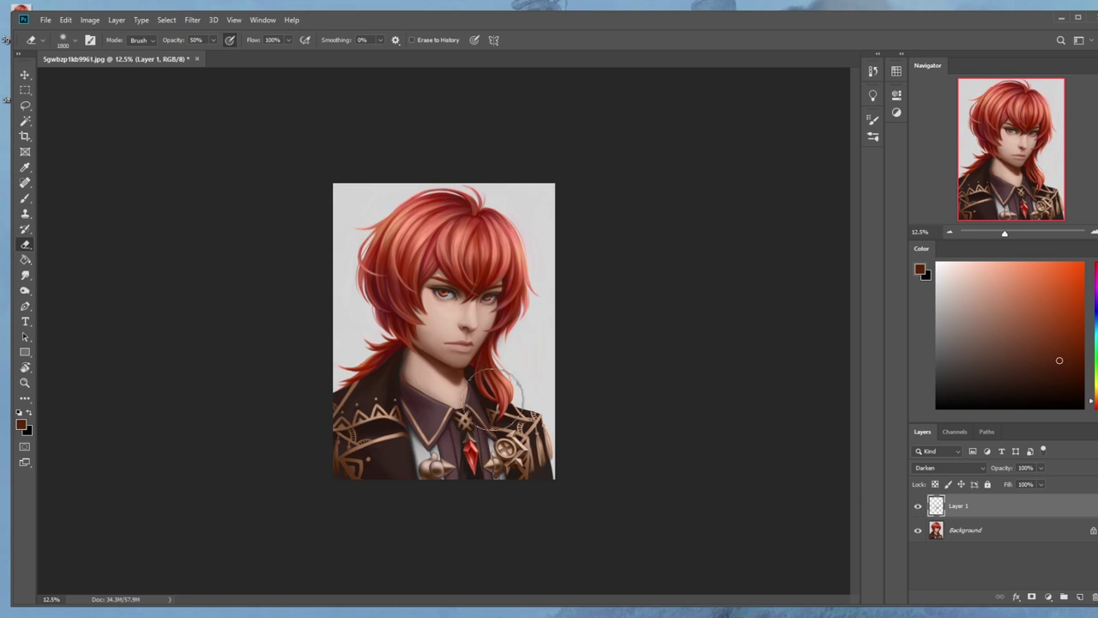
# Lighten the shadow under the chin with a 500 px sampled skin tone in Lighten mode.
pyautogui.press('b')
pyautogui.keyDown('alt'); pyautogui.click(452, 362); pyautogui.keyUp('alt')
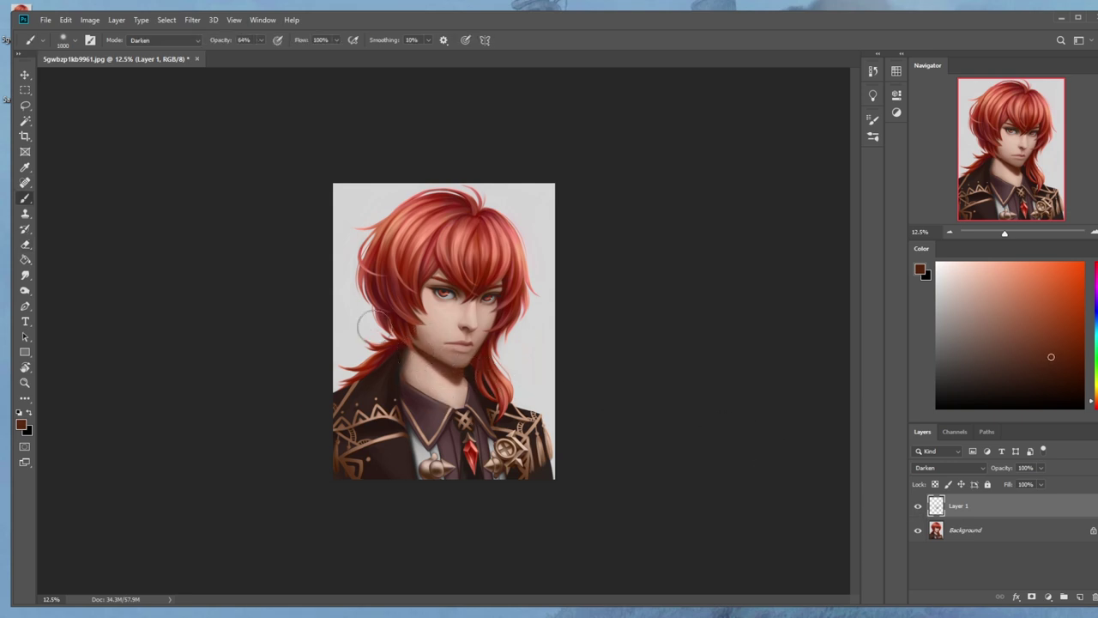
pyautogui.press('alt')
pyautogui.keyDown('alt'); pyautogui.click(453, 372); pyautogui.keyUp('alt')
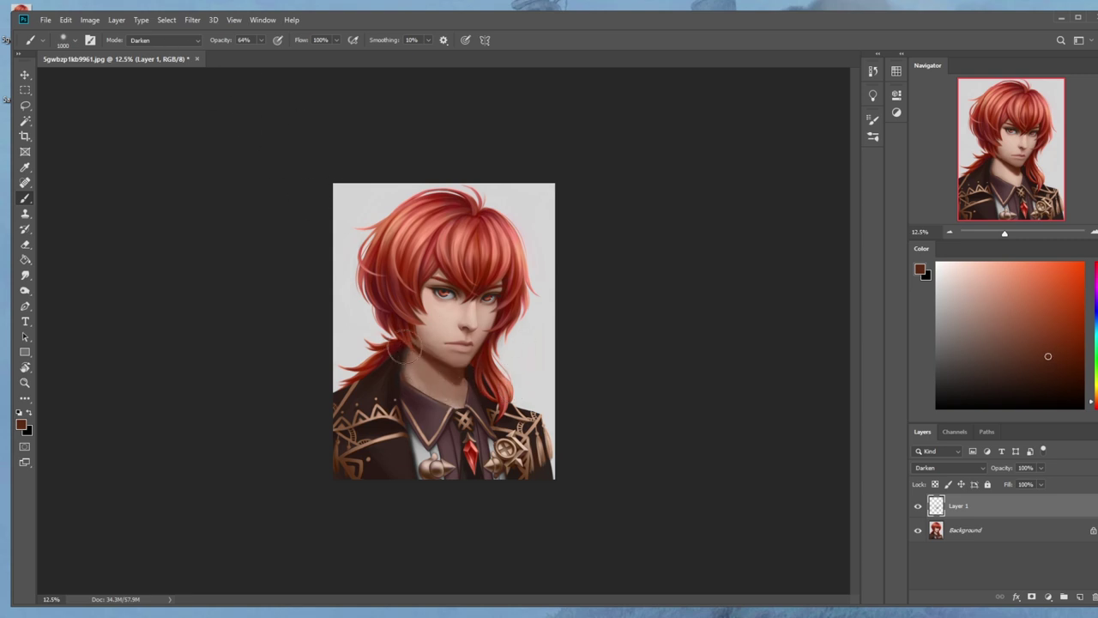
pyautogui.press('[')
pyautogui.press('[')
pyautogui.press('[')
pyautogui.press('[')
pyautogui.press('[')
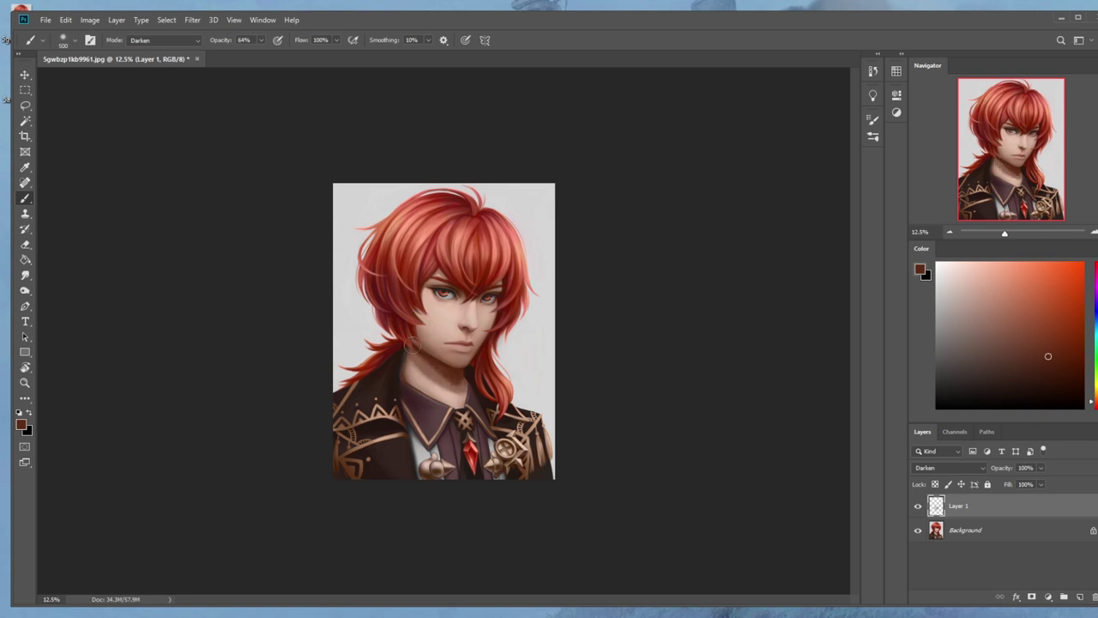
pyautogui.keyDown('alt'); pyautogui.click(434, 369); pyautogui.keyUp('alt')
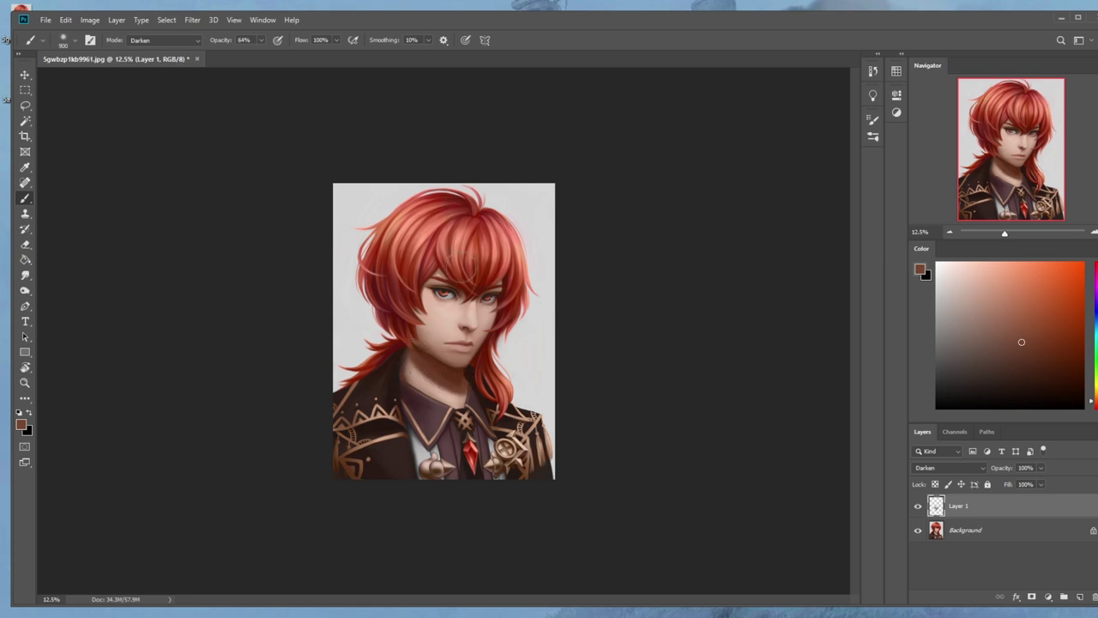
pyautogui.click(163, 40)
pyautogui.click(155, 154)
pyautogui.moveTo(463, 377)
pyautogui.mouseDown()
pyautogui.moveTo(420, 355)
pyautogui.moveTo(465, 374)
pyautogui.moveTo(456, 377)
pyautogui.mouseUp()
# Toggle the shading layer on and off to compare before and after.
pyautogui.click(918, 507)
pyautogui.click(918, 507)
pyautogui.click(918, 507)
pyautogui.click(918, 507)
pyautogui.rightClick(970, 514)
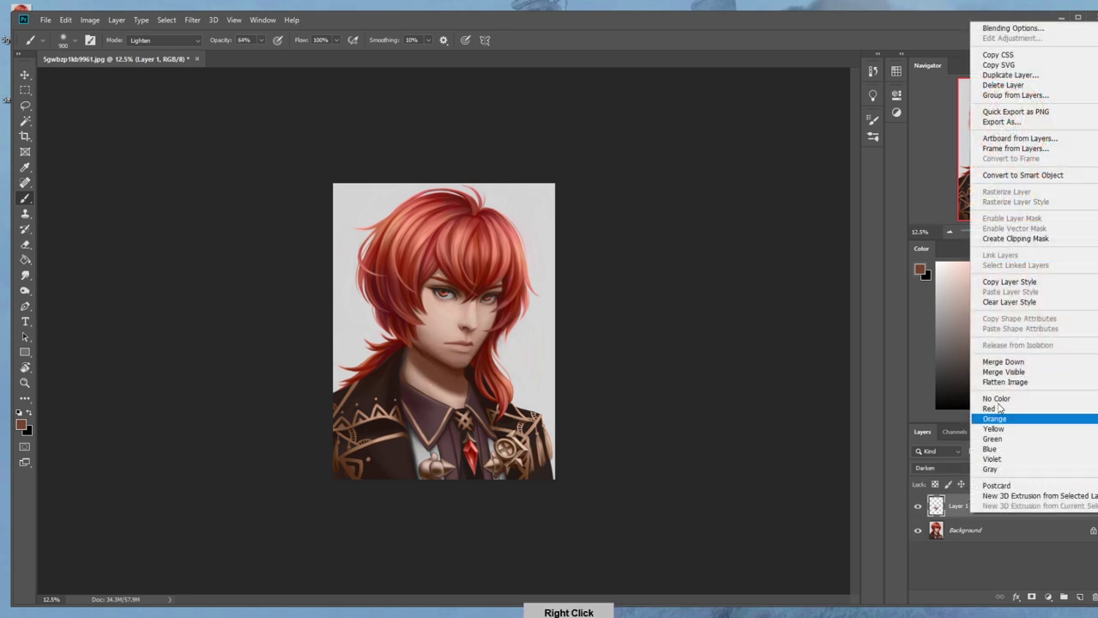
# Merge the shading layer down into the Background and sample a light skin tone.
pyautogui.click(1000, 358)
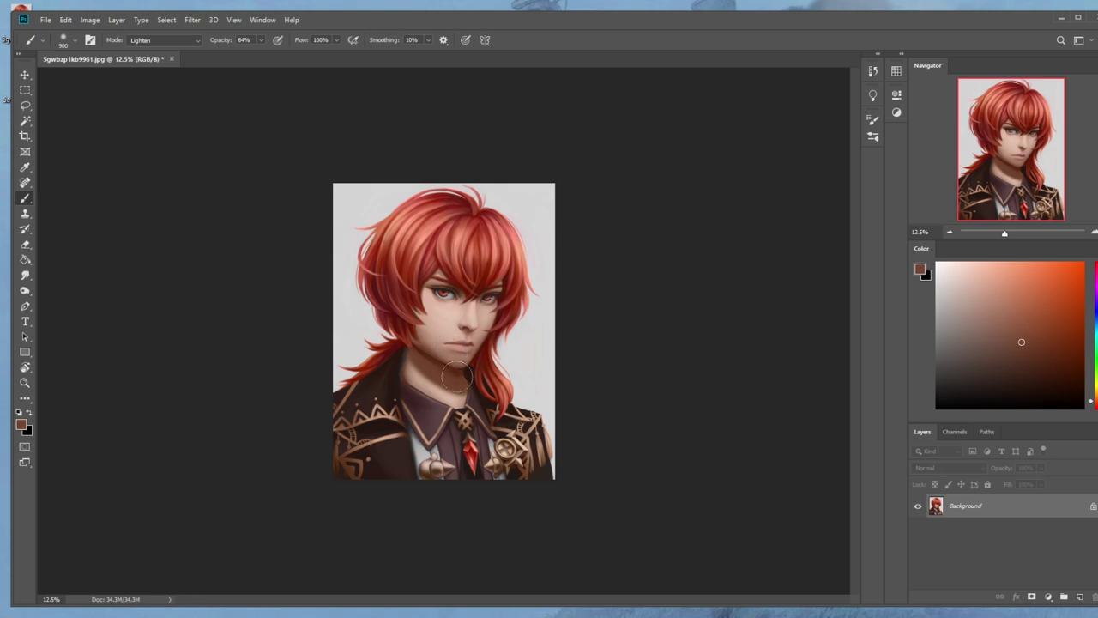
pyautogui.click(25, 275)
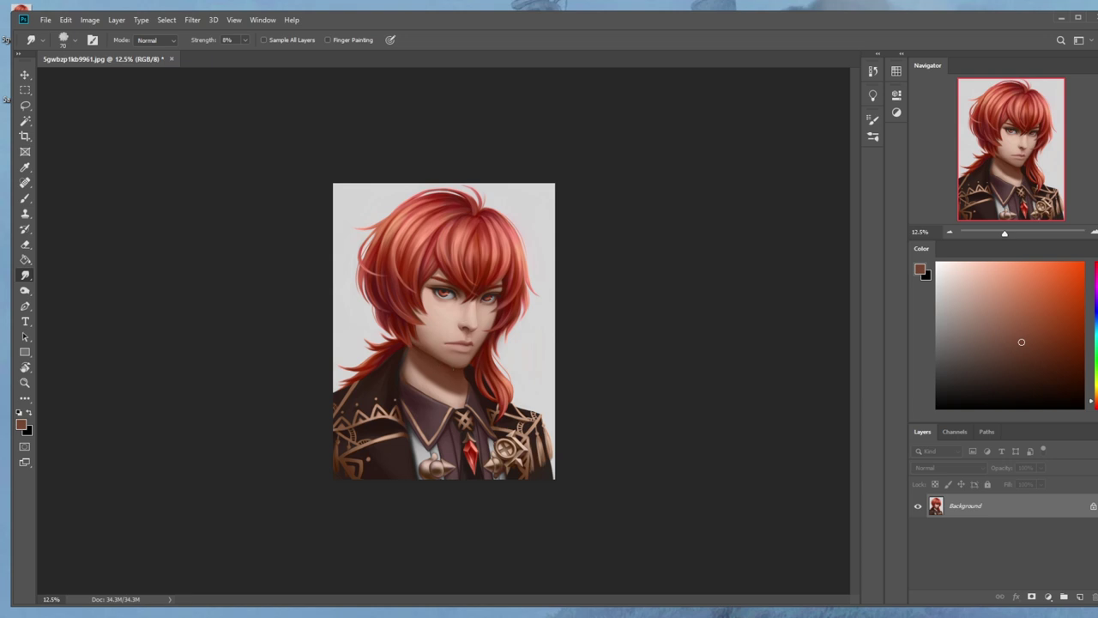
pyautogui.press('b')
pyautogui.keyDown('alt'); pyautogui.click(429, 310); pyautogui.keyUp('alt')
# Add a new touch-up layer and paint sampled chin skin tones with a 1200 px brush.
pyautogui.keyDown('alt'); pyautogui.click(420, 321); pyautogui.keyUp('alt')
pyautogui.click(1064, 596)
pyautogui.press(']')
pyautogui.press(']')
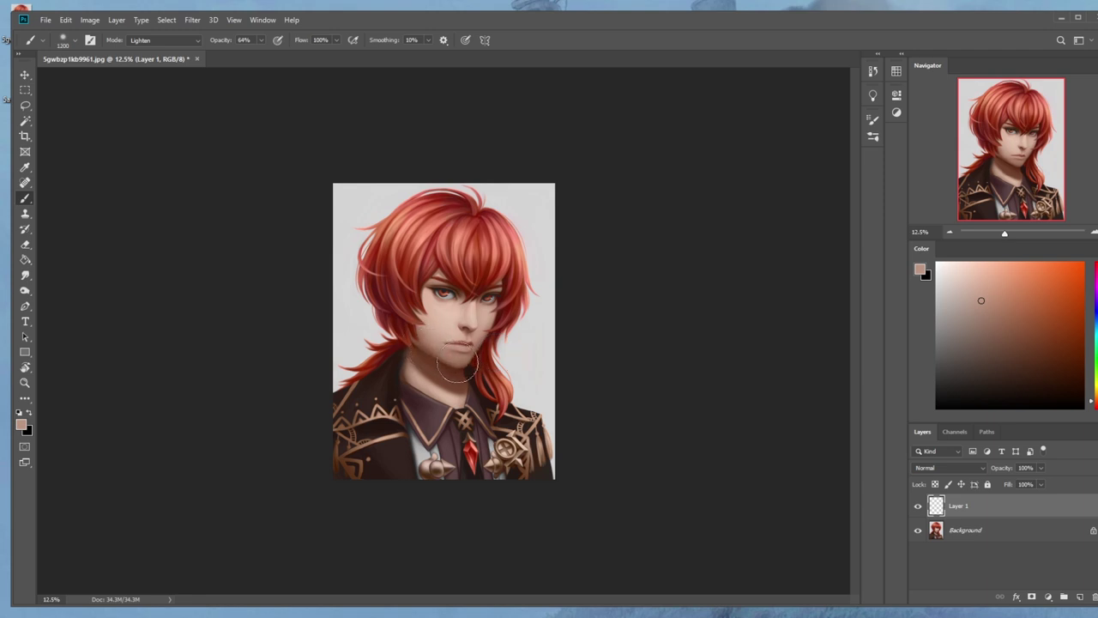
pyautogui.keyDown('alt'); pyautogui.click(450, 379); pyautogui.keyUp('alt')
pyautogui.keyDown('alt'); pyautogui.click(450, 370); pyautogui.keyUp('alt')
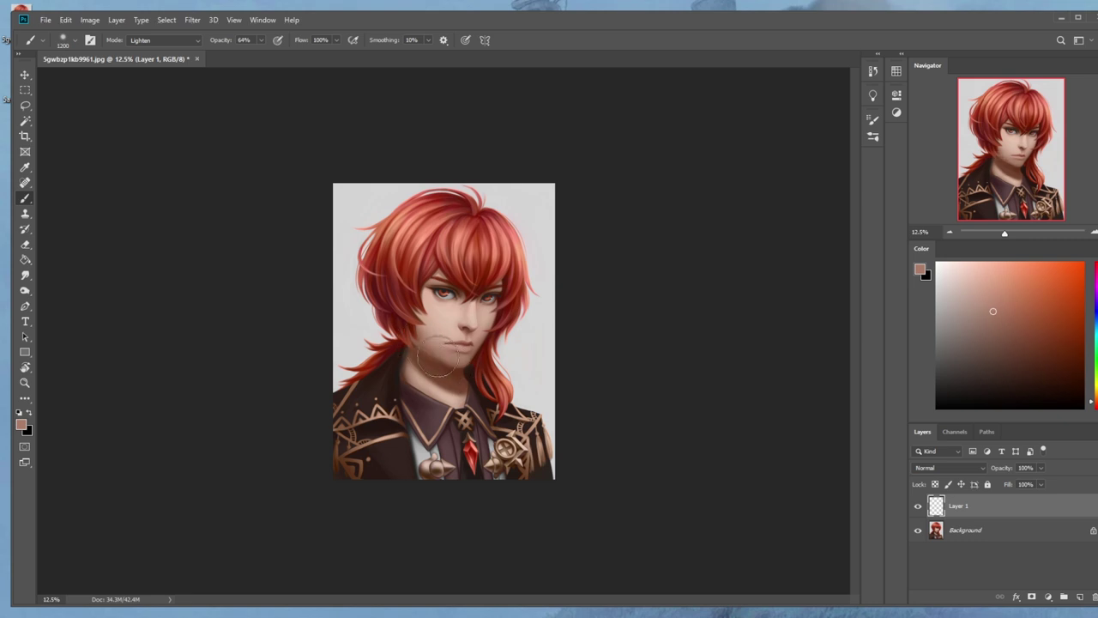
# Switch to the Eraser with a different brush preset.
pyautogui.press('e')
pyautogui.rightClick(449, 284)
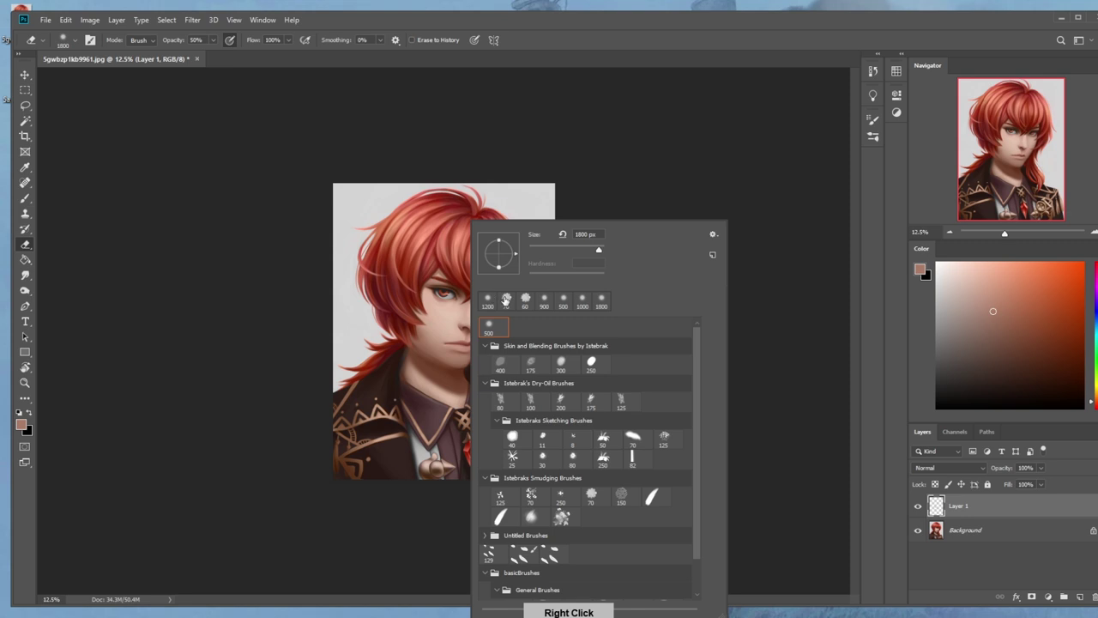
pyautogui.click(603, 163)
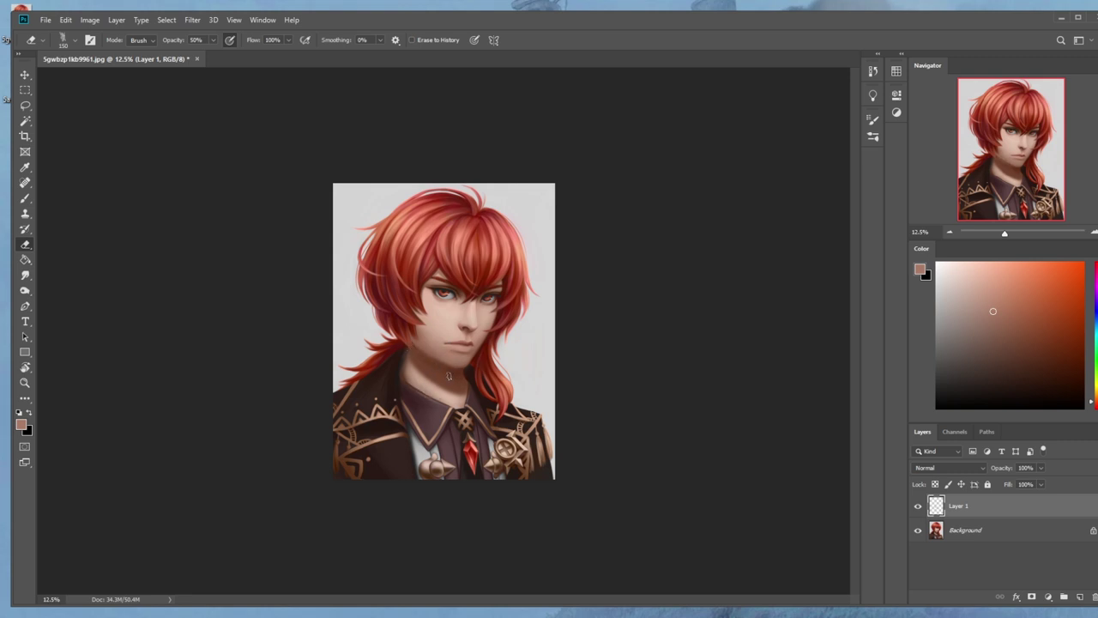
# Toggle the touch-up layer repeatedly to compare before and after.
pyautogui.click(918, 506)
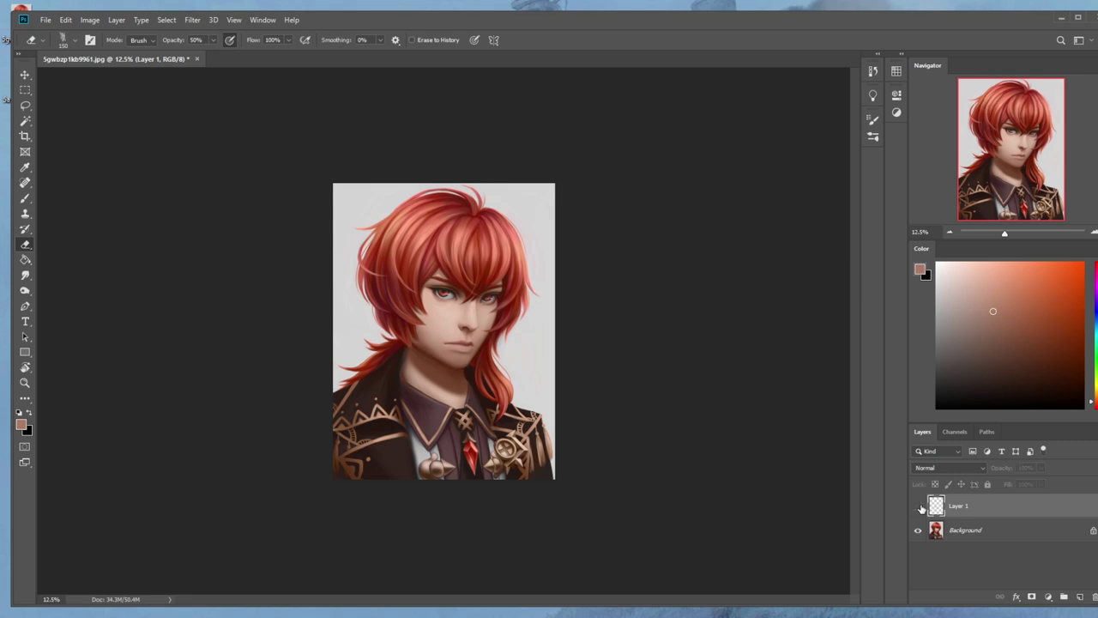
pyautogui.click(918, 506)
pyautogui.click(917, 506)
pyautogui.click(918, 506)
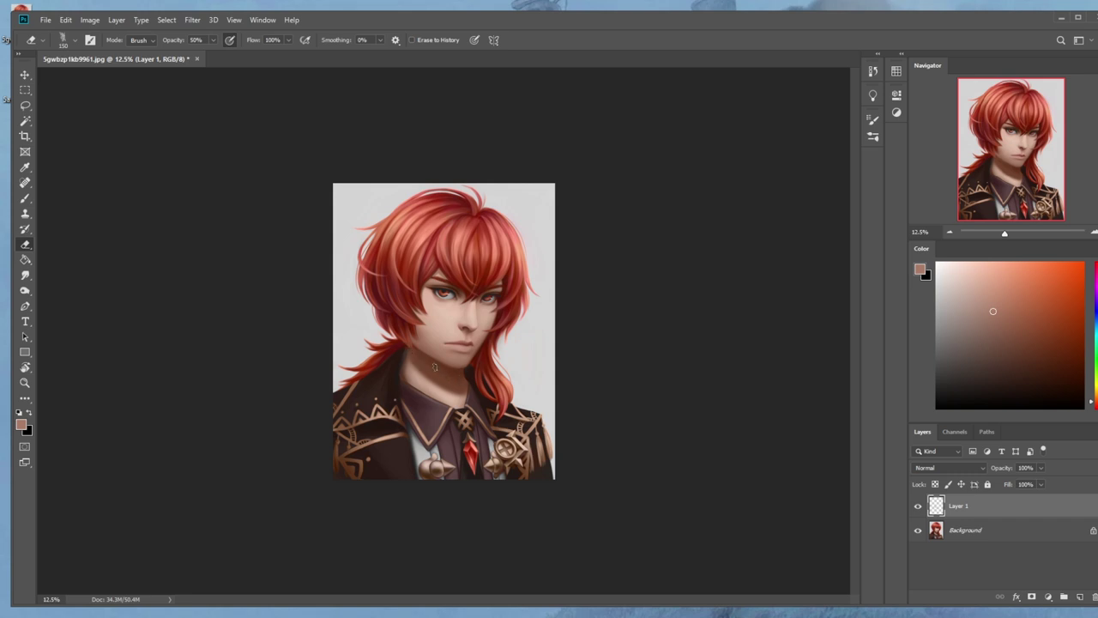
pyautogui.click(918, 507)
pyautogui.click(918, 506)
pyautogui.click(918, 506)
pyautogui.click(917, 506)
# Merge the touch-up layer down into the Background.
pyautogui.rightClick(985, 507)
pyautogui.click(1014, 351)
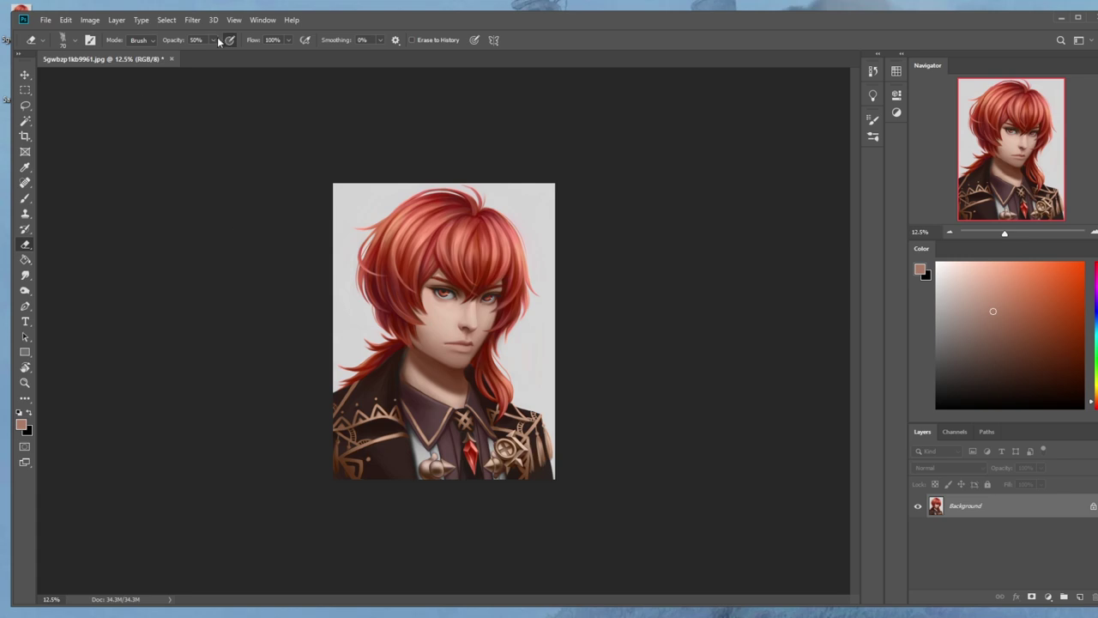
pyautogui.click(192, 20)
# In Liquify, push the jaw line inward, then resize the Forward Warp brush to 175.
pyautogui.click(211, 111)
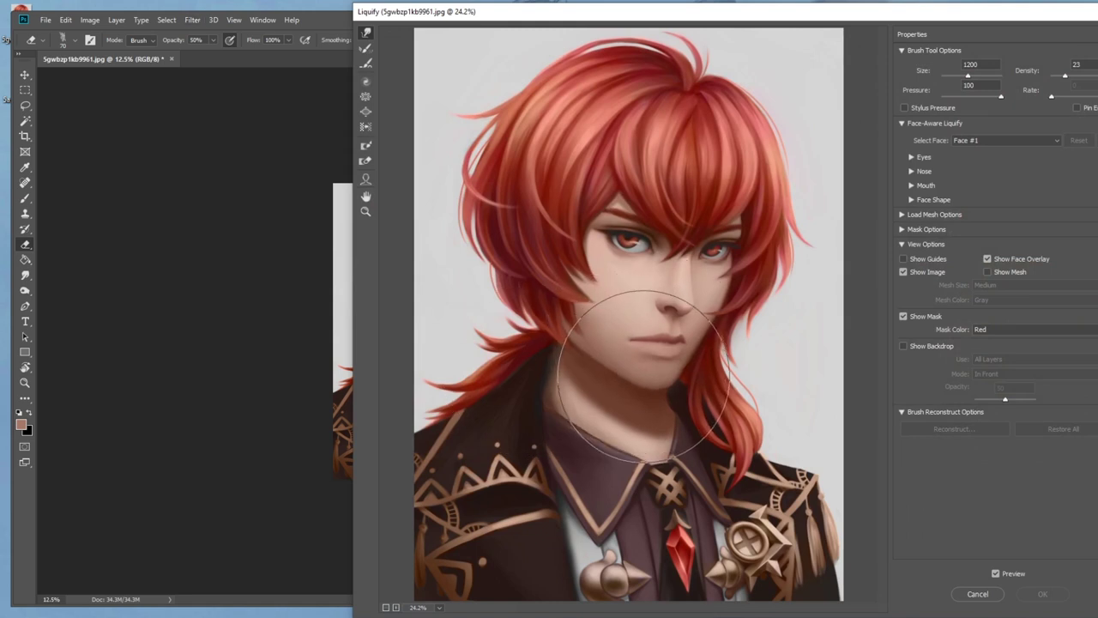
pyautogui.moveTo(642, 374); pyautogui.dragTo(618, 363)
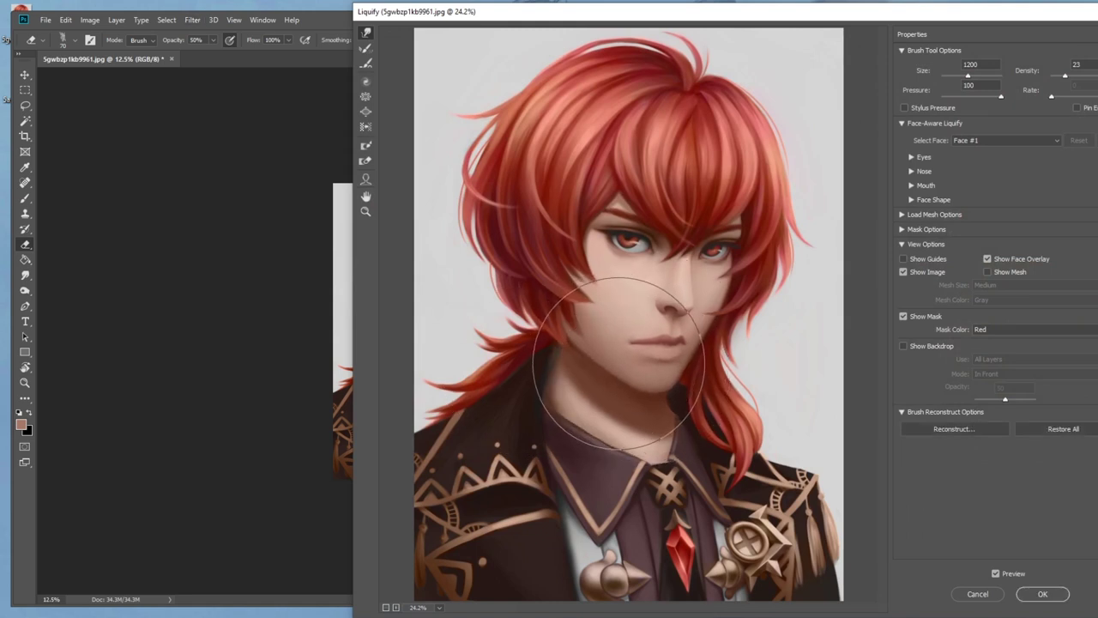
pyautogui.press('[')
pyautogui.press('[')
pyautogui.press('[')
pyautogui.press('[')
pyautogui.press('[')
pyautogui.press('[')
pyautogui.press('[')
pyautogui.press('[')
pyautogui.press('[')
pyautogui.press('[')
pyautogui.press('[')
pyautogui.press('[')
pyautogui.press('[')
pyautogui.press('[')
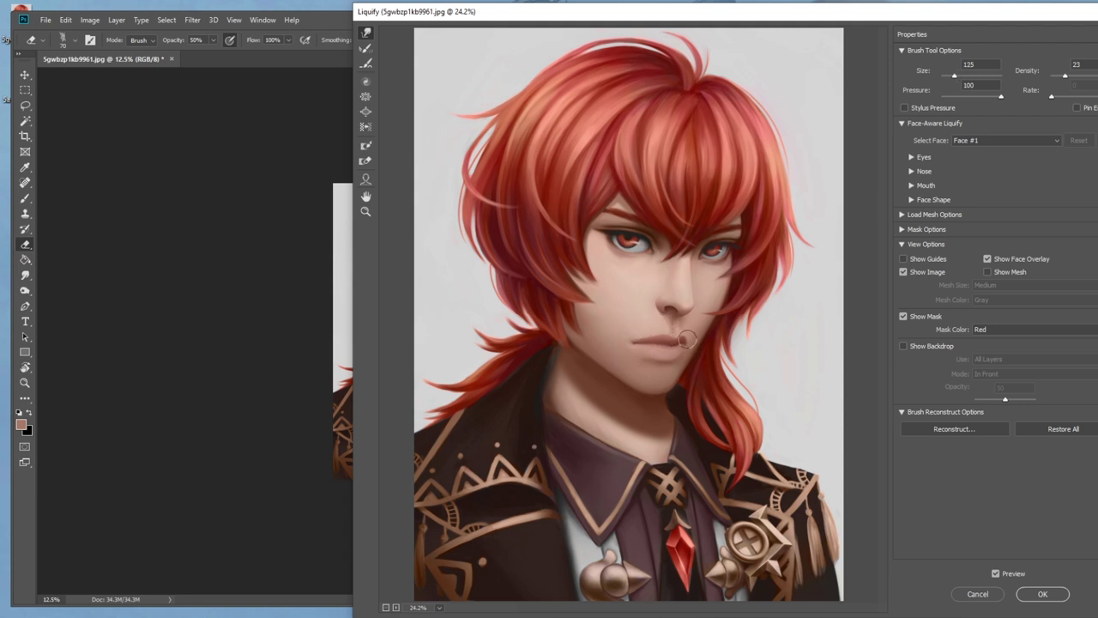
pyautogui.press('[')
pyautogui.press('[')
pyautogui.press(']')
pyautogui.press(']')
pyautogui.press(']')
pyautogui.press(']')
pyautogui.press(']')
pyautogui.press('[')
pyautogui.press('[')
pyautogui.press('[')
pyautogui.press('[')
pyautogui.press('[')
pyautogui.press(']')
pyautogui.press(']')
pyautogui.press(']')
pyautogui.press(']')
pyautogui.press(']')
pyautogui.press(']')
pyautogui.press('[')
pyautogui.press('[')
pyautogui.press('[')
# Apply the Liquify reshape and switch to a smaller brush.
pyautogui.click(1042, 593)
pyautogui.press('b')
pyautogui.scroll(5, 472, 319)
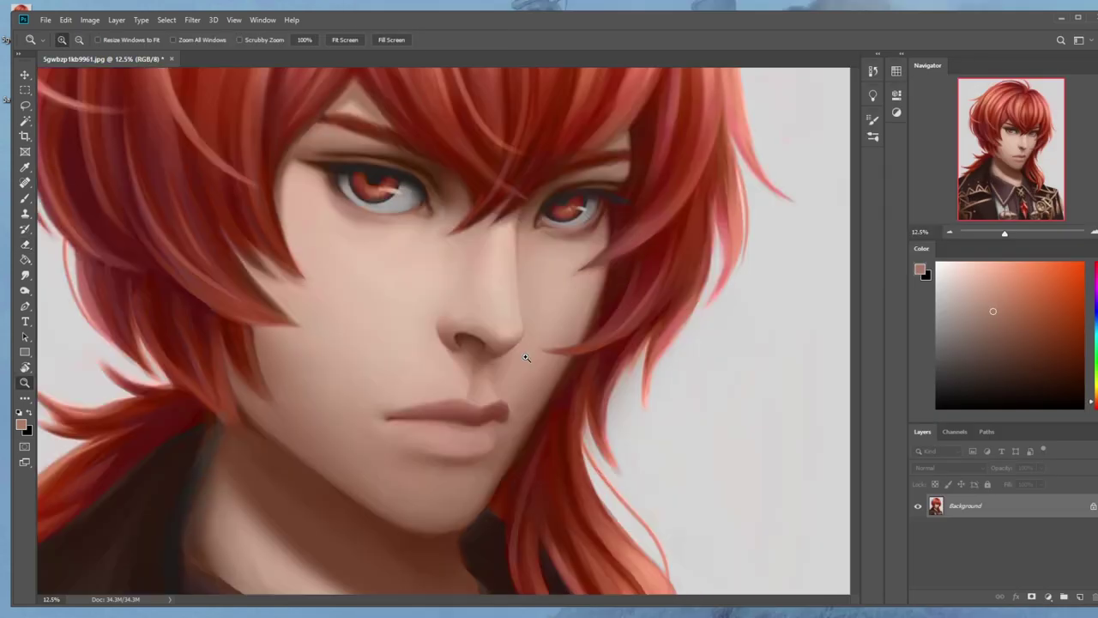
pyautogui.press('[')
pyautogui.press('[')
pyautogui.press('[')
pyautogui.press('[')
pyautogui.press('[')
pyautogui.press('[')
pyautogui.press('[')
pyautogui.press('[')
pyautogui.press('[')
pyautogui.press('[')
pyautogui.press('[')
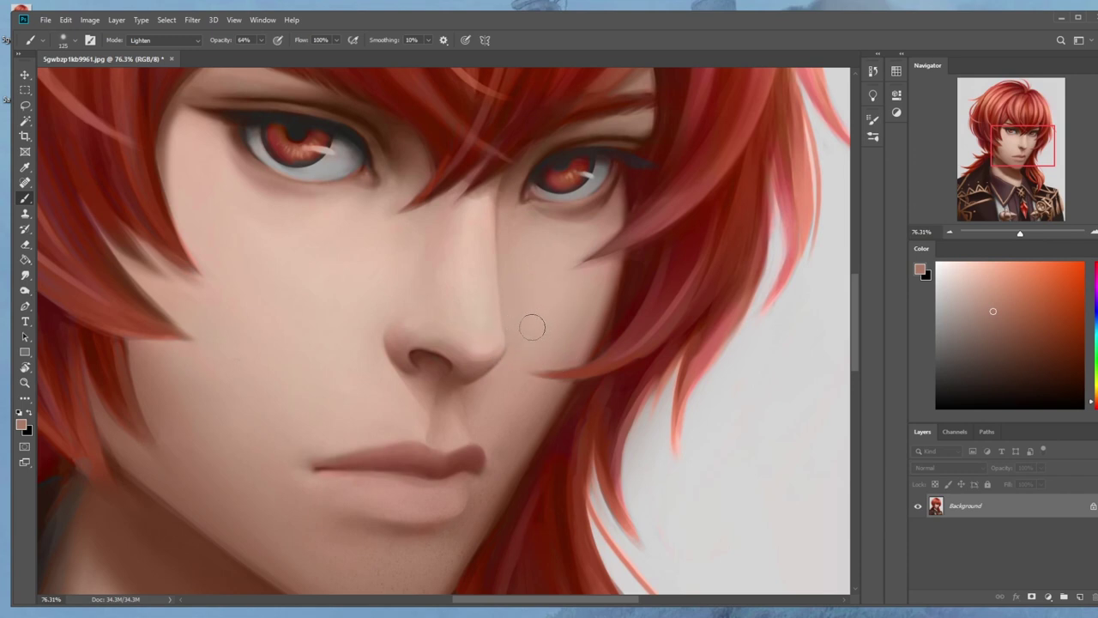
# Set the brush to Lighten at 26% opacity and sample light skin tones from the nose.
pyautogui.keyDown('alt'); pyautogui.click(421, 355); pyautogui.keyUp('alt')
pyautogui.keyDown('alt'); pyautogui.click(422, 357); pyautogui.keyUp('alt')
pyautogui.click(162, 39)
pyautogui.click(158, 157)
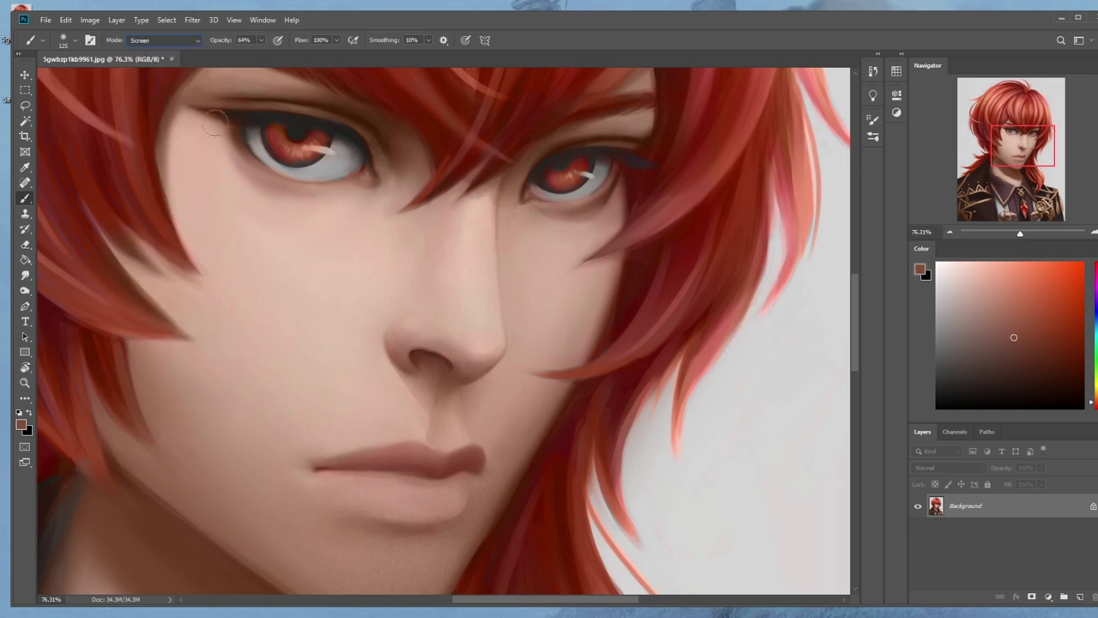
pyautogui.click(170, 41)
pyautogui.click(156, 151)
pyautogui.keyDown('alt'); pyautogui.click(420, 364); pyautogui.keyUp('alt')
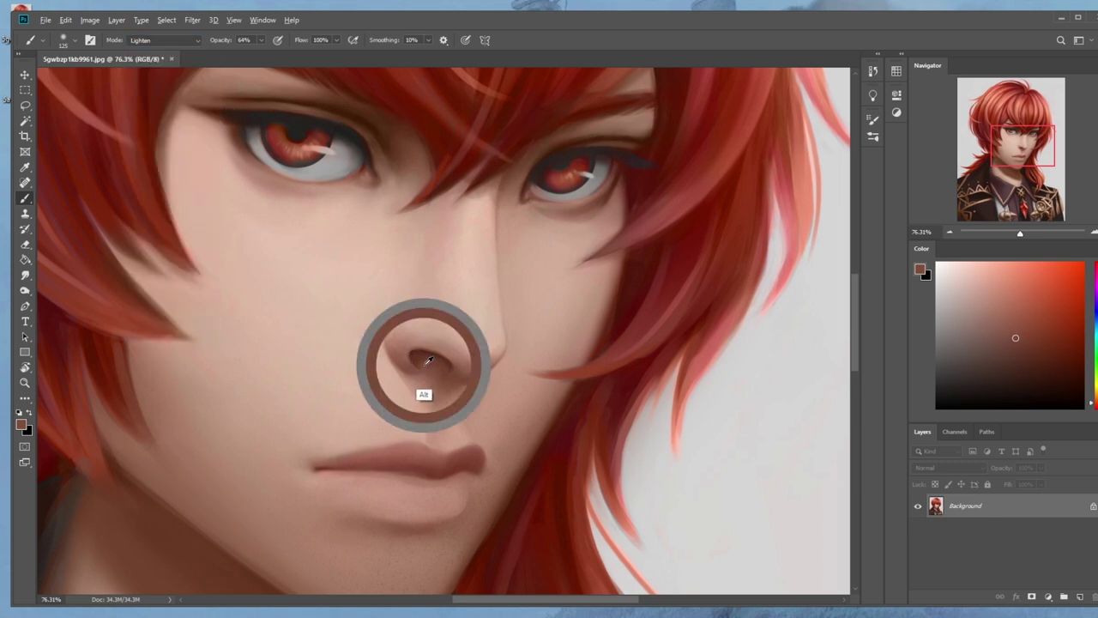
pyautogui.keyDown('alt'); pyautogui.click(415, 358); pyautogui.keyUp('alt')
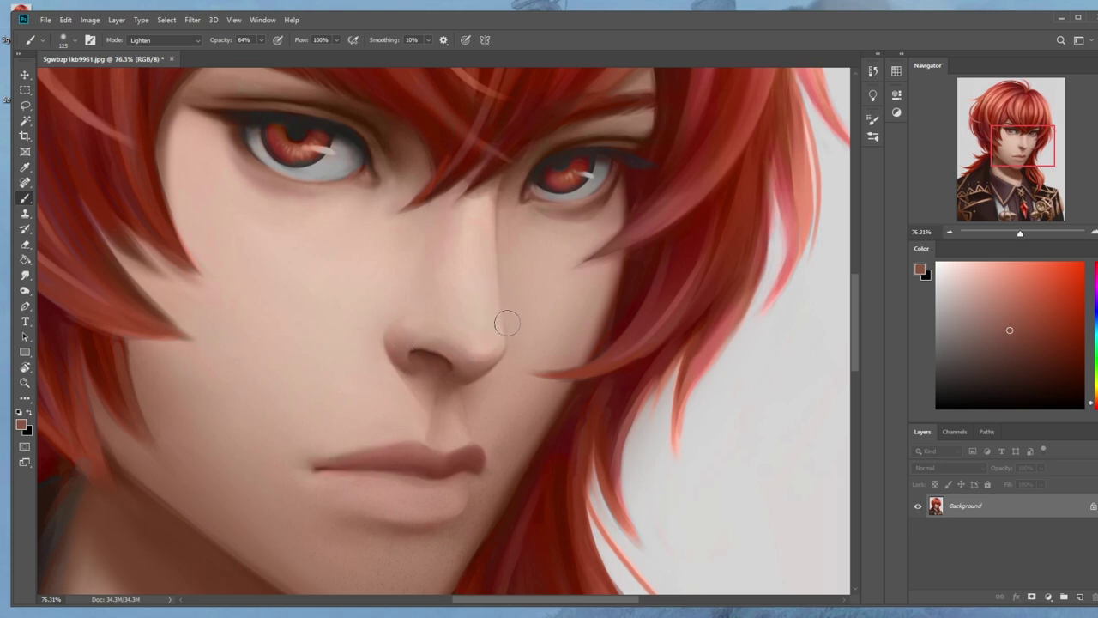
pyautogui.keyDown('alt'); pyautogui.click(415, 352); pyautogui.keyUp('alt')
pyautogui.click(260, 40)
pyautogui.moveTo(243, 54); pyautogui.dragTo(240, 57)
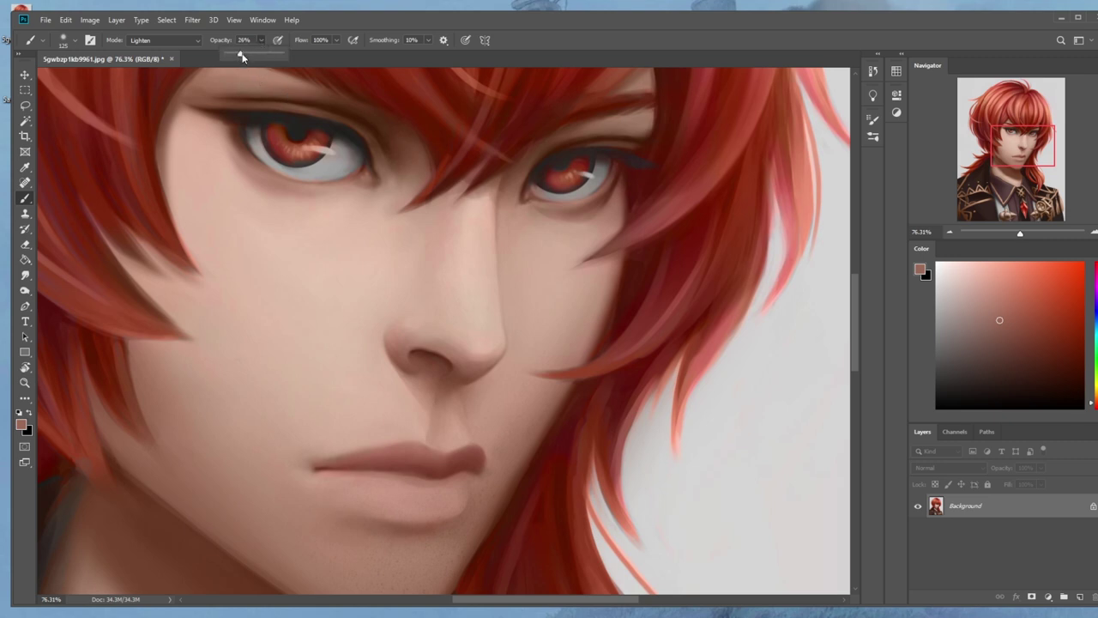
pyautogui.keyDown('alt'); pyautogui.click(425, 367); pyautogui.keyUp('alt')
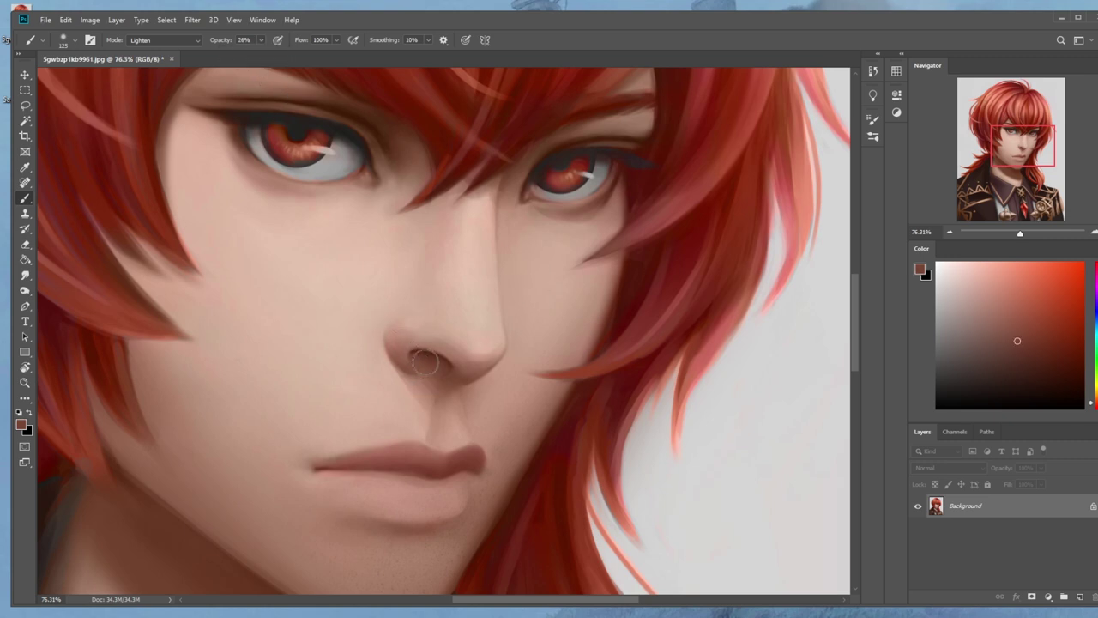
# Zoom in on the nose, then copy a lassoed nostril piece onto a new Layer 1 and shift it.
pyautogui.hotkey('ctrl', '0')
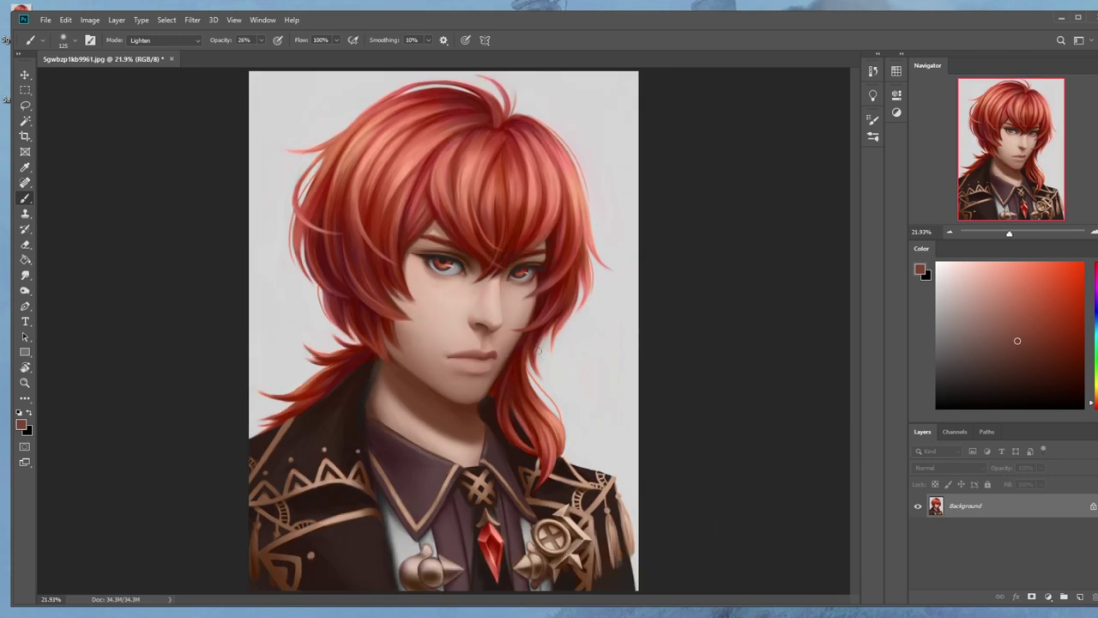
pyautogui.press('z')
pyautogui.moveTo(477, 324)
pyautogui.mouseDown()
pyautogui.moveTo(540, 336)
pyautogui.moveTo(448, 351)
pyautogui.moveTo(461, 248)
pyautogui.moveTo(540, 355)
pyautogui.moveTo(492, 326)
pyautogui.mouseUp()
pyautogui.press('l')
pyautogui.hotkey('ctrl', 'j')
pyautogui.hotkey('ctrl', 't')
pyautogui.press('Return')
# Erase the nostril patch's edges with a small eraser and toggle the layer to compare.
pyautogui.press('e')
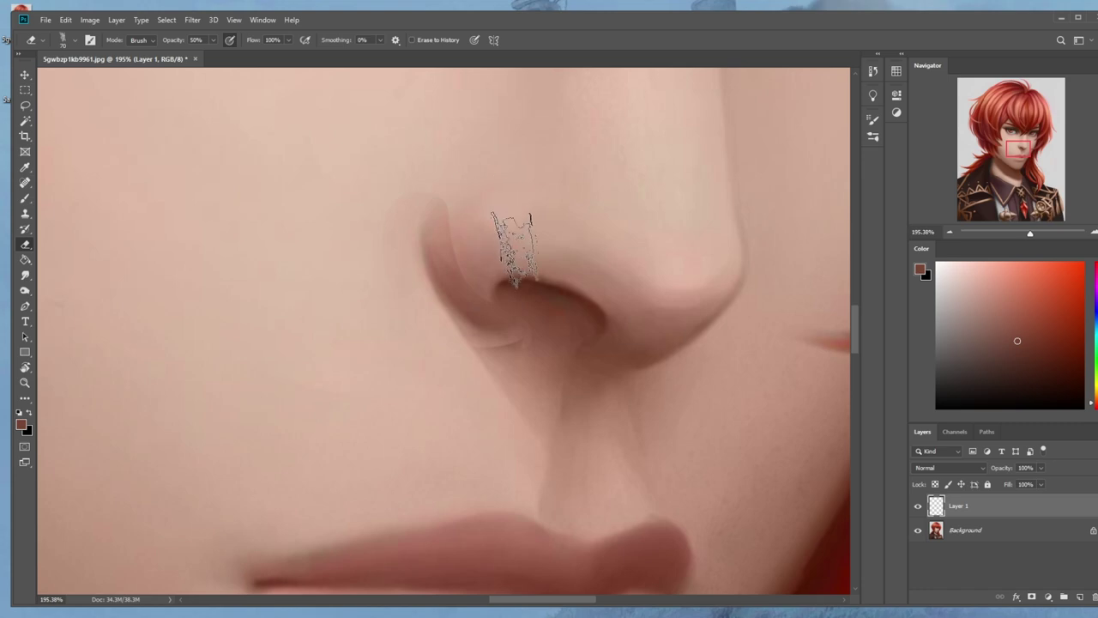
pyautogui.rightClick(588, 227)
pyautogui.press('Escape')
pyautogui.press('[')
pyautogui.press('[')
pyautogui.press('[')
pyautogui.press('[')
pyautogui.press('[')
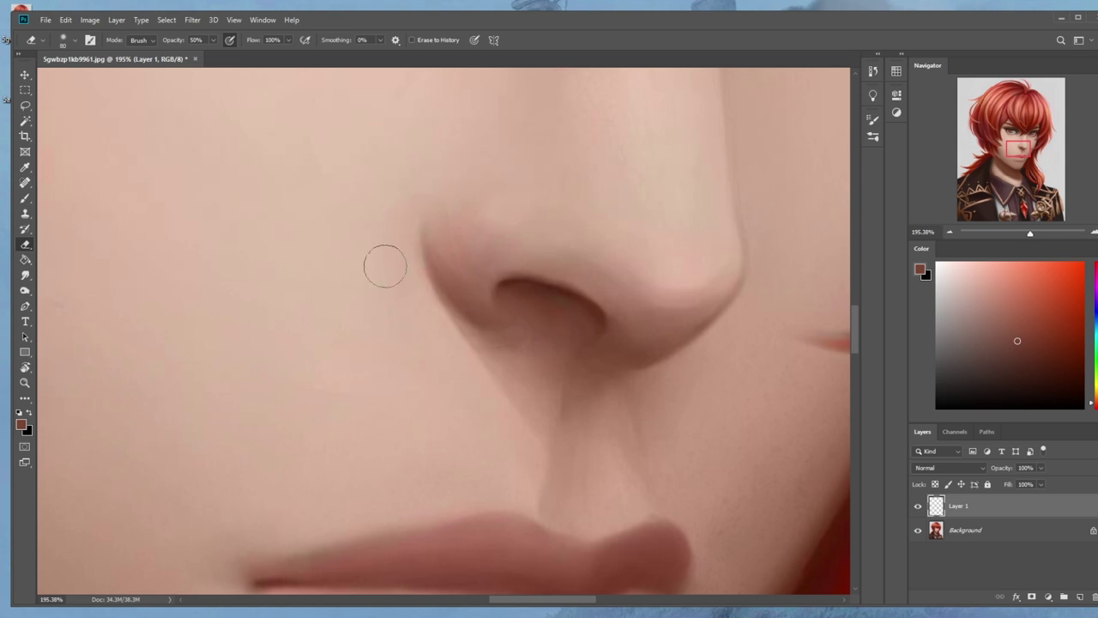
pyautogui.hotkey('ctrl', '0')
pyautogui.click(918, 506)
pyautogui.click(918, 506)
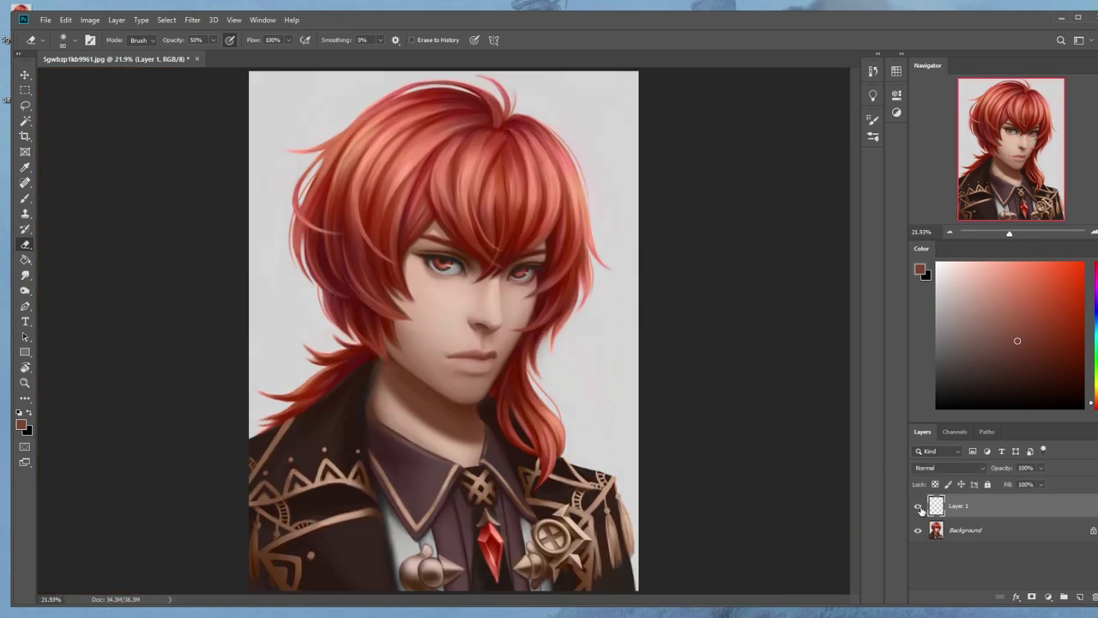
# Merge Layer 1 into Background, checking it against an earlier Smudge Tool history state.
pyautogui.rightClick(983, 511)
pyautogui.click(1022, 358)
pyautogui.click(871, 74)
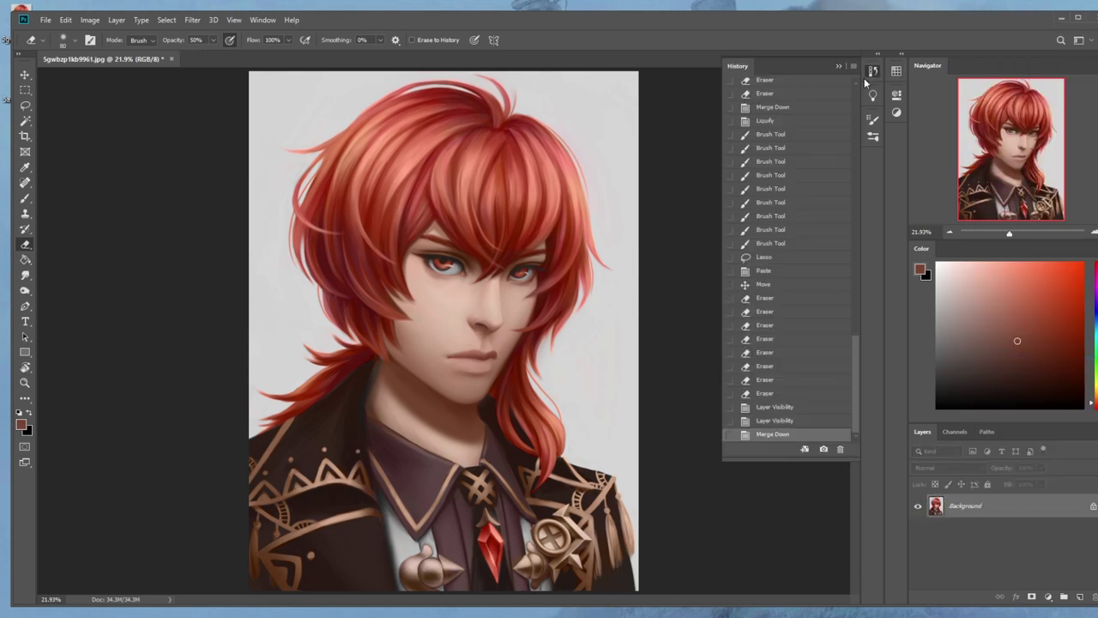
pyautogui.hotkey('ctrl', '=')
pyautogui.hotkey('ctrl', '=')
pyautogui.hotkey('ctrl', '=')
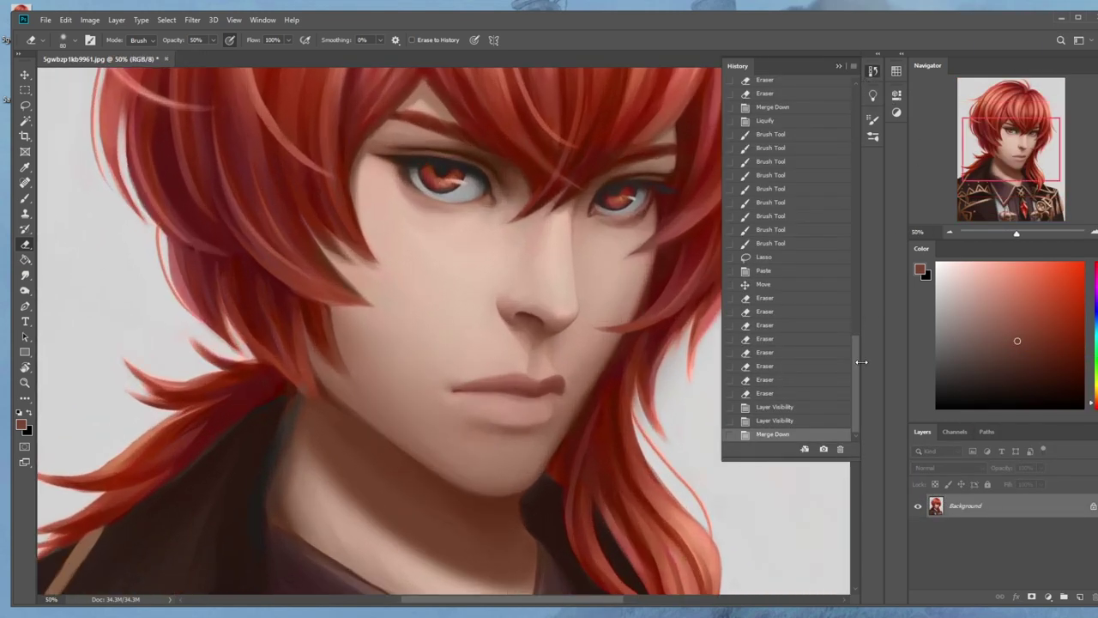
pyautogui.moveTo(860, 362); pyautogui.dragTo(861, 279)
pyautogui.click(791, 147)
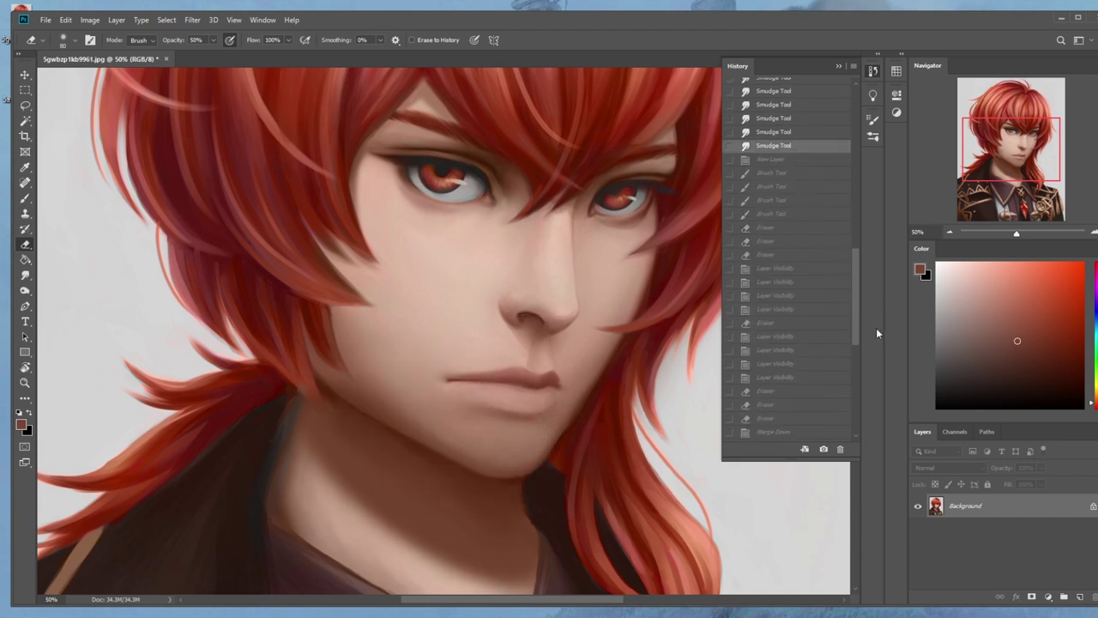
pyautogui.moveTo(856, 325); pyautogui.dragTo(849, 429)
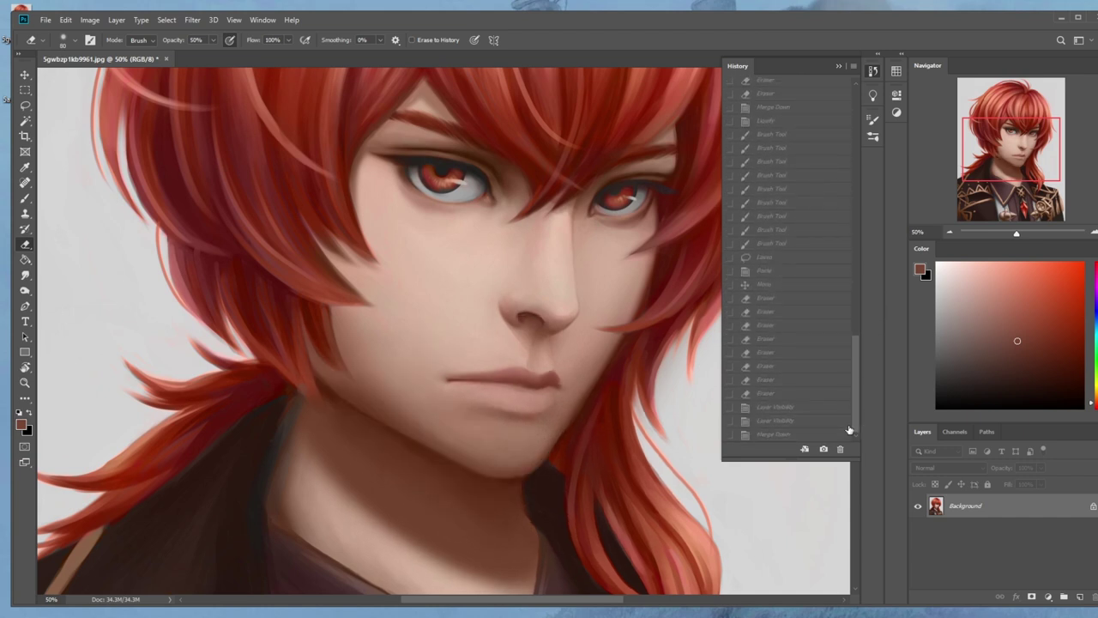
pyautogui.click(790, 435)
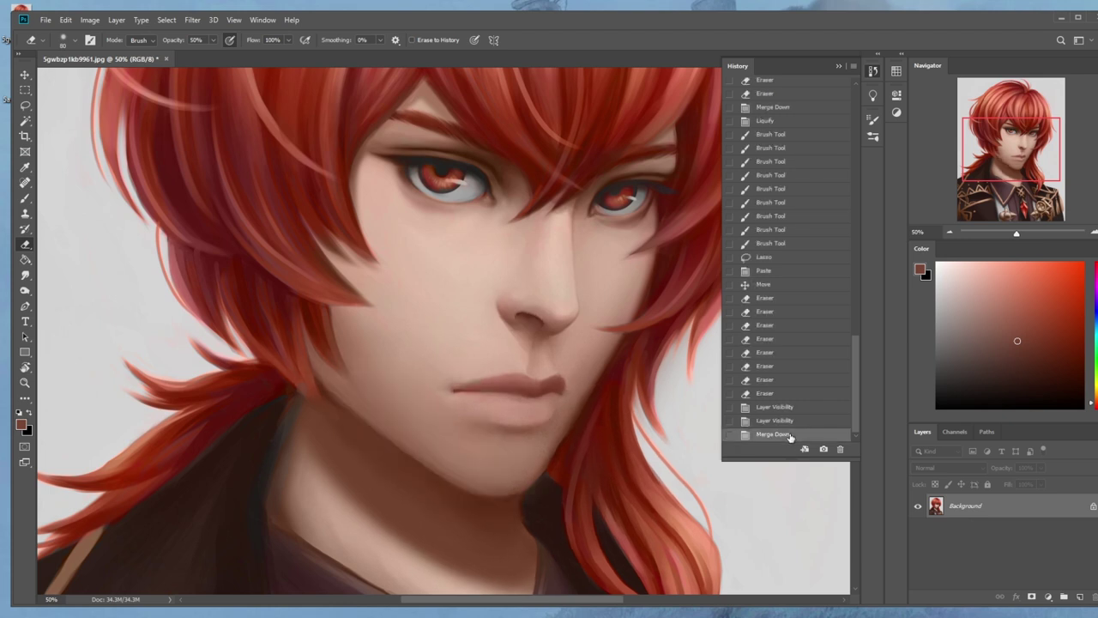
pyautogui.click(838, 66)
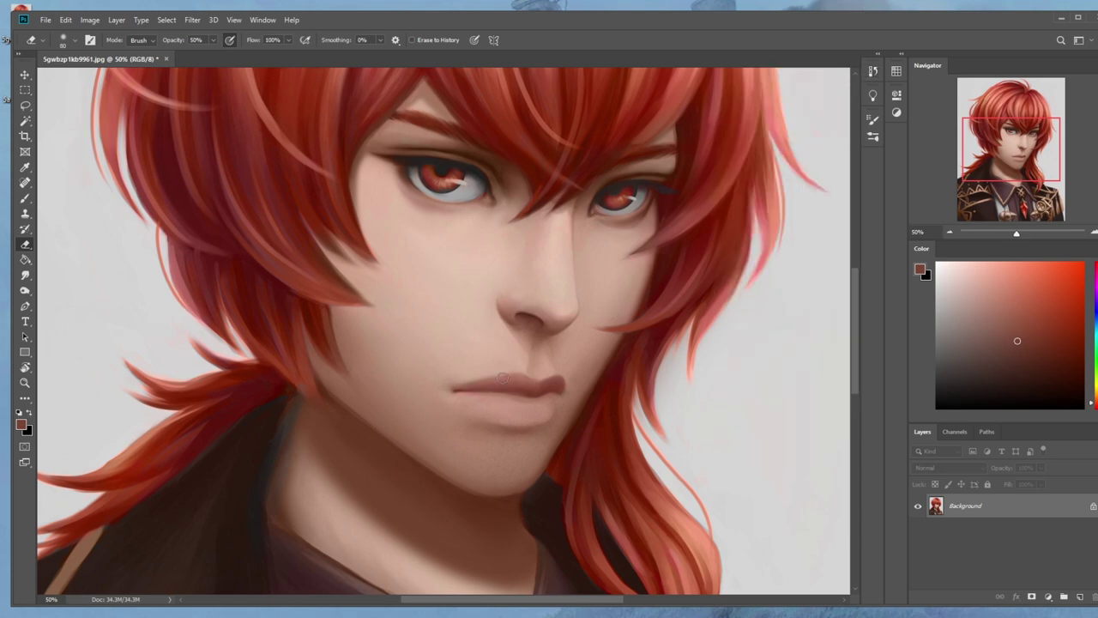
pyautogui.scroll(-3, 504, 383)
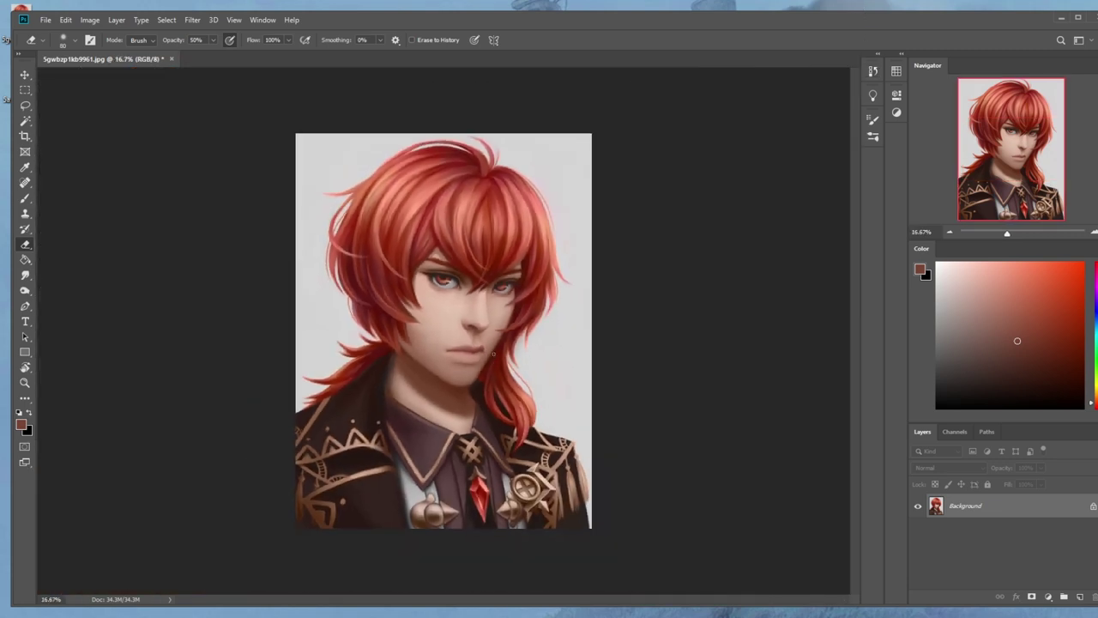
# Add a new empty layer and set the brush to Darken at 61% opacity.
pyautogui.press('b')
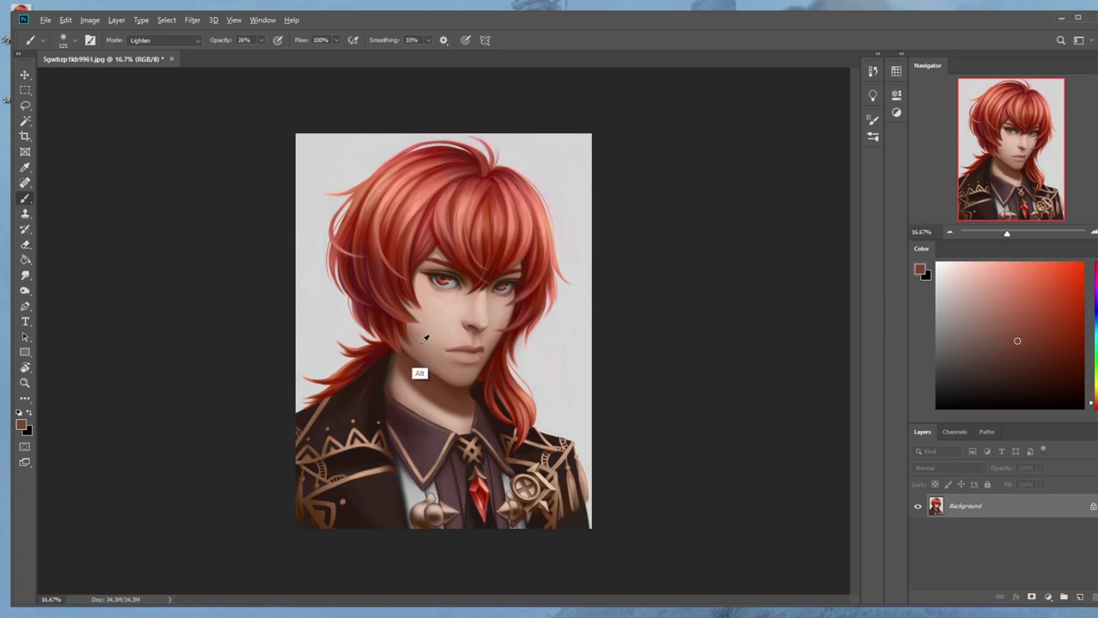
pyautogui.keyDown('alt'); pyautogui.click(420, 370); pyautogui.keyUp('alt')
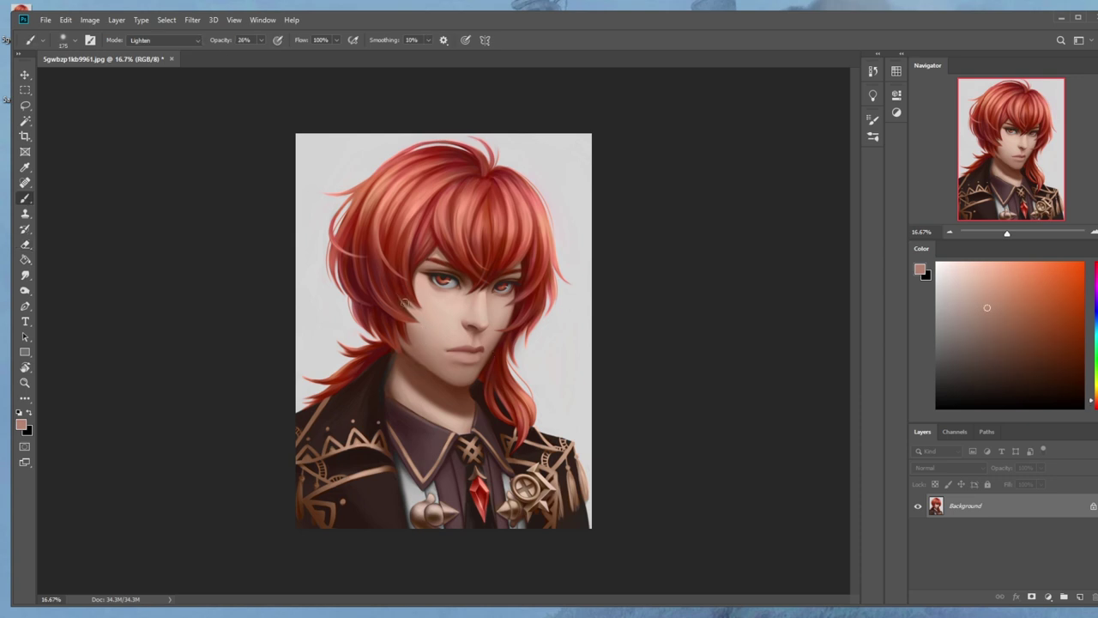
pyautogui.click(1080, 596)
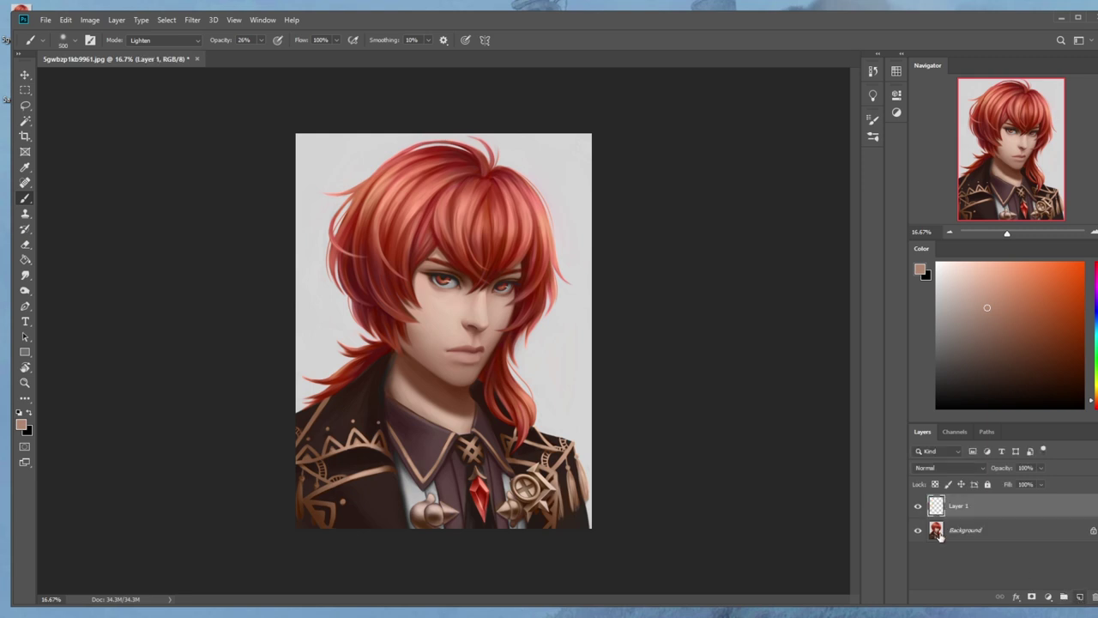
pyautogui.click(194, 43)
pyautogui.click(163, 73)
pyautogui.click(918, 469)
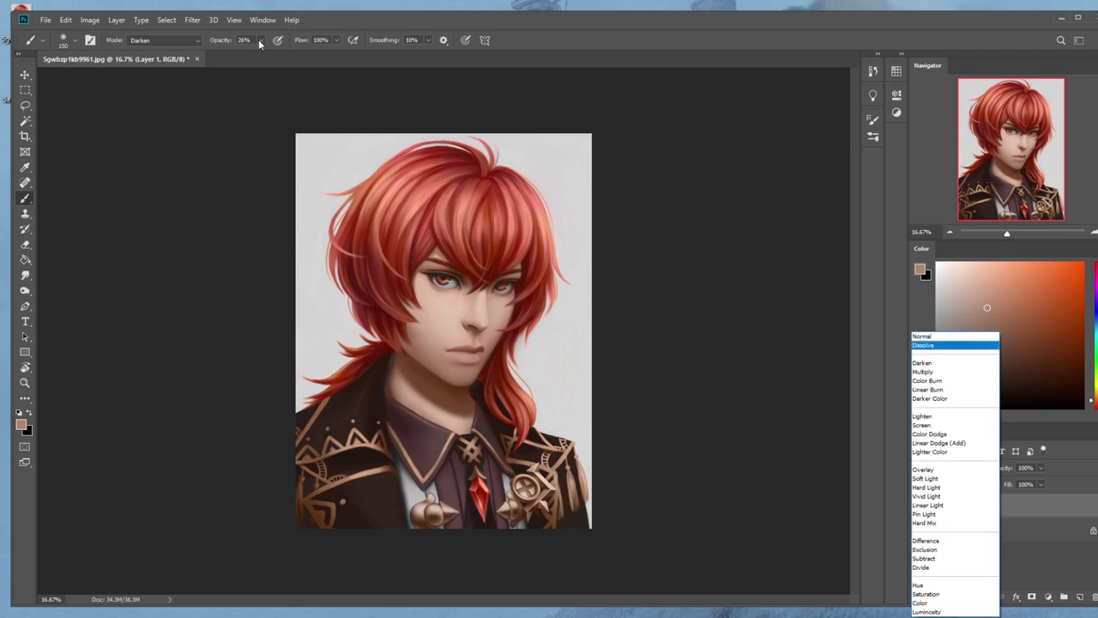
pyautogui.click(260, 41)
pyautogui.moveTo(272, 54); pyautogui.dragTo(279, 53)
pyautogui.click(412, 284)
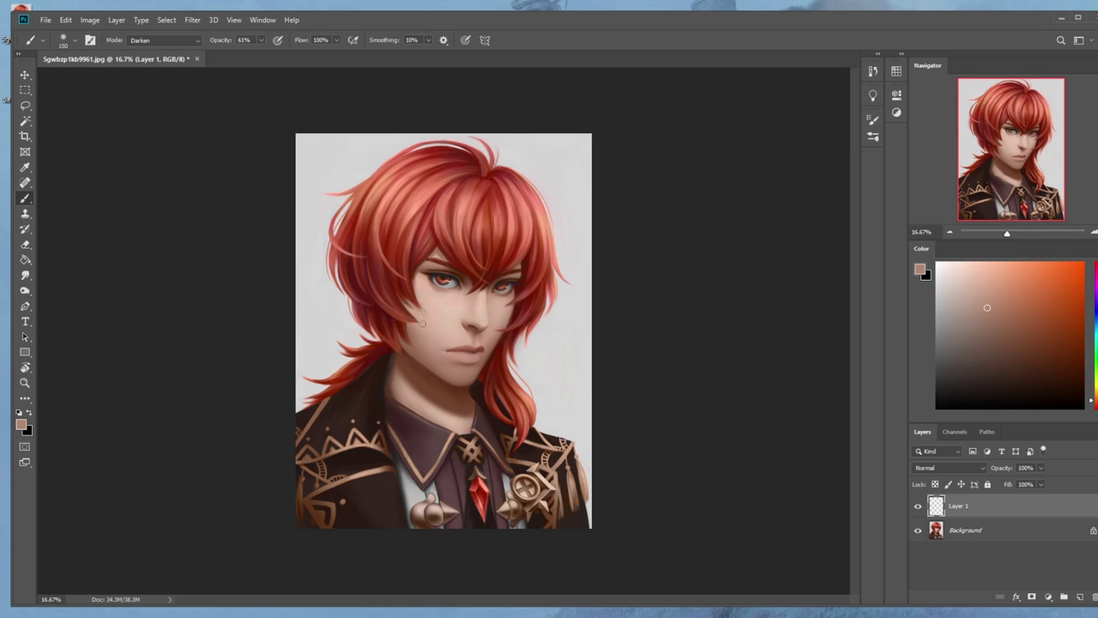
# Set Layer 1 to Darken blending and drop brush opacity to 22%, sampling darker browns.
pyautogui.click(948, 467)
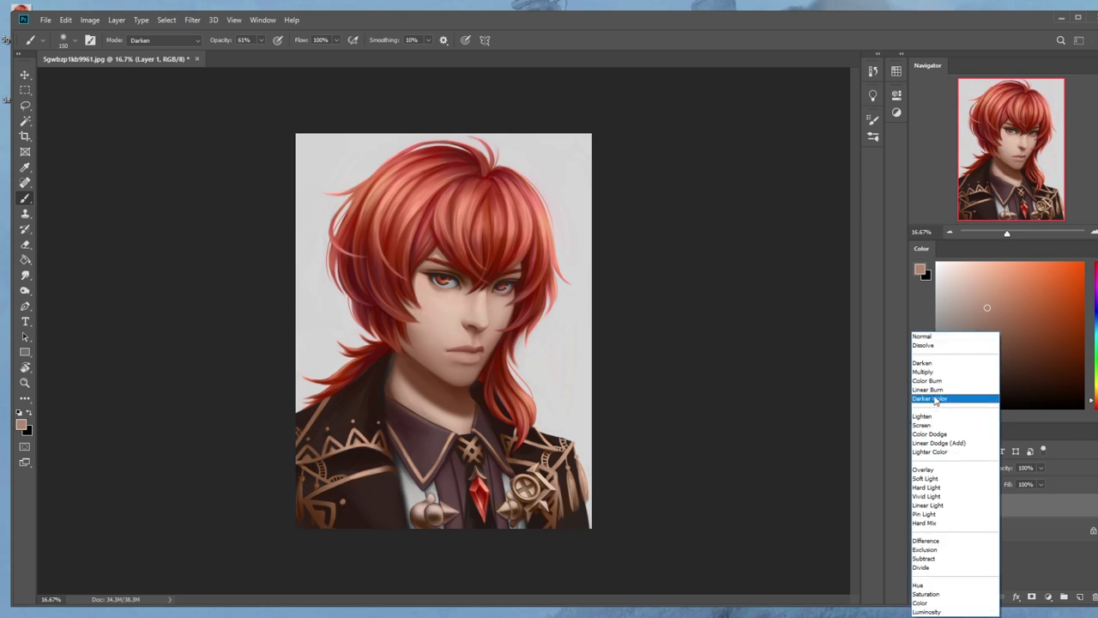
pyautogui.click(935, 366)
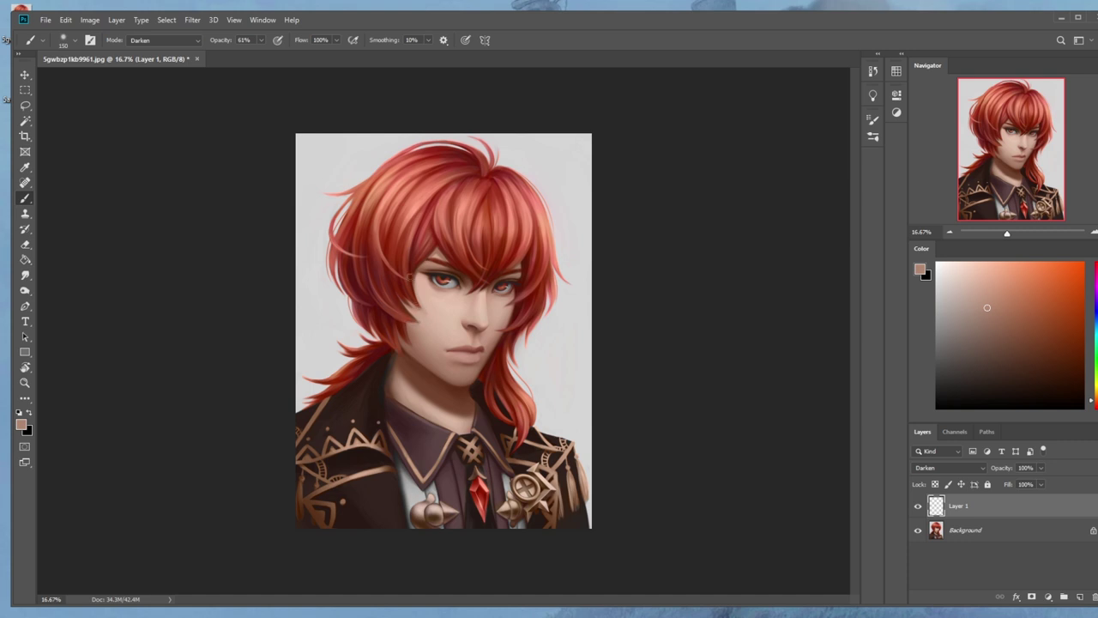
pyautogui.keyDown('alt'); pyautogui.click(405, 283); pyautogui.keyUp('alt')
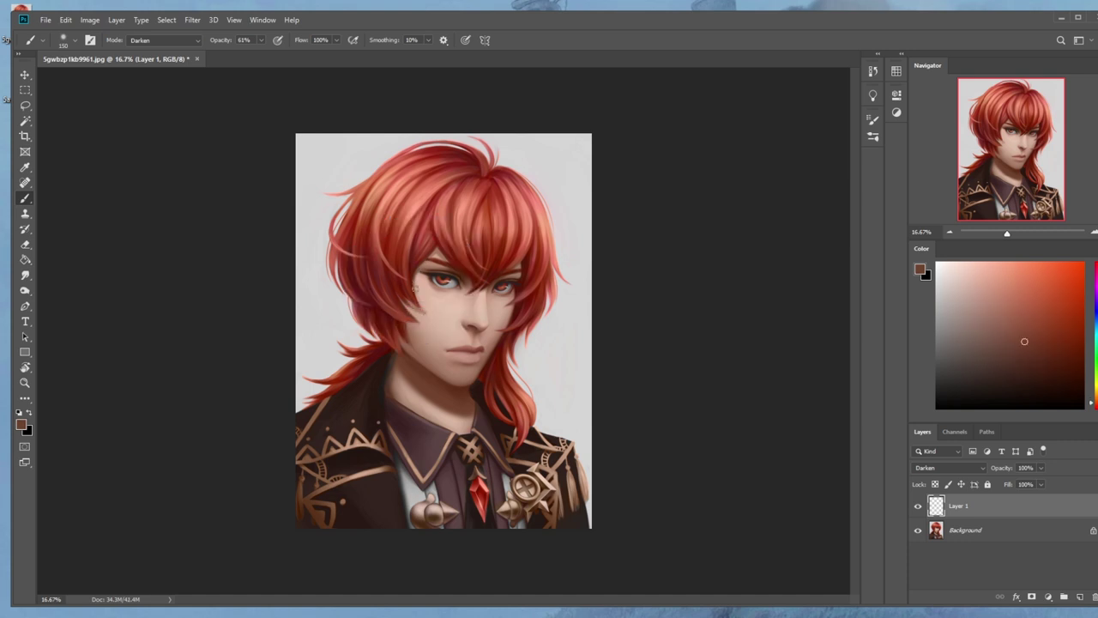
pyautogui.click(261, 39)
pyautogui.moveTo(264, 53); pyautogui.dragTo(239, 53)
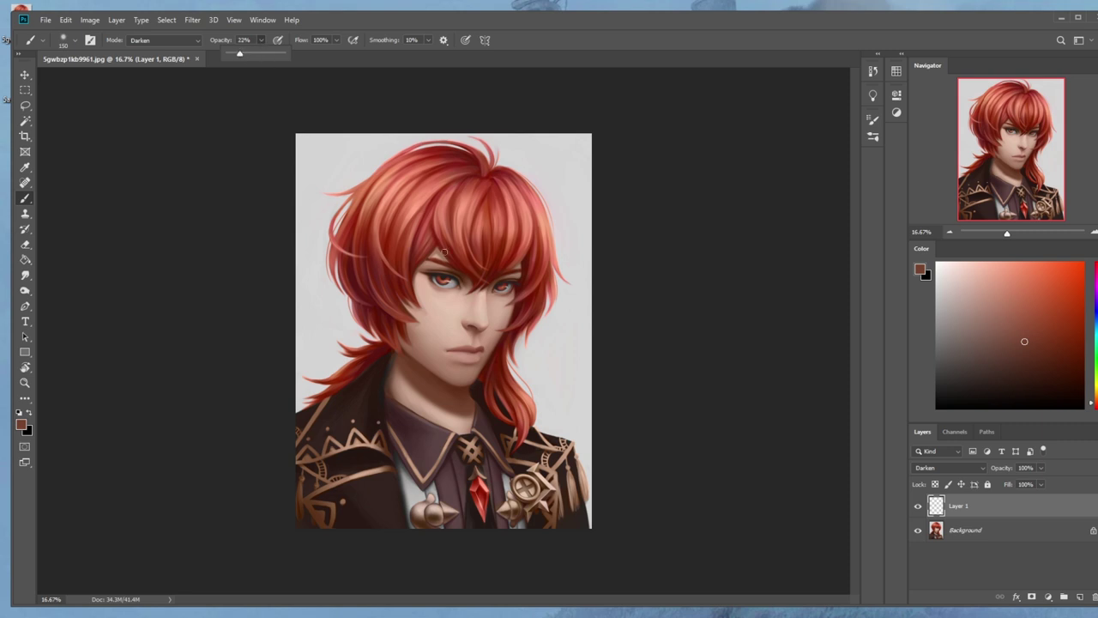
pyautogui.click(464, 272)
pyautogui.keyDown('alt'); pyautogui.click(467, 302); pyautogui.keyUp('alt')
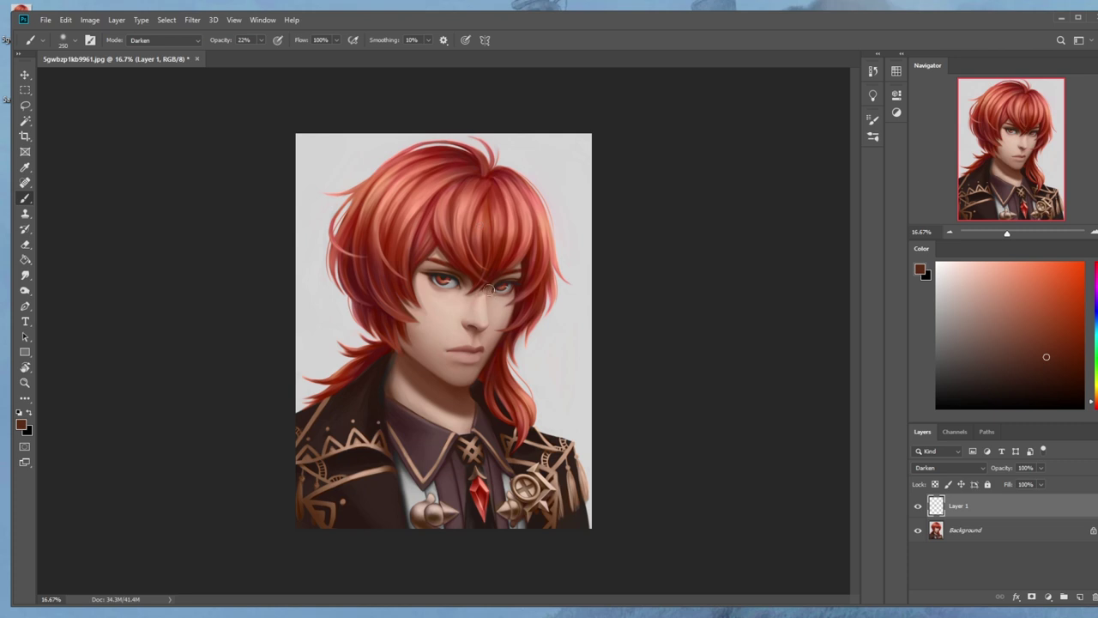
# Sample light and darker skin tones from the face and set the brush to Normal at 50% opacity.
pyautogui.keyDown('alt'); pyautogui.click(491, 333); pyautogui.keyUp('alt')
pyautogui.keyDown('alt'); pyautogui.click(486, 330); pyautogui.keyUp('alt')
pyautogui.hotkey('ctrl', '-')
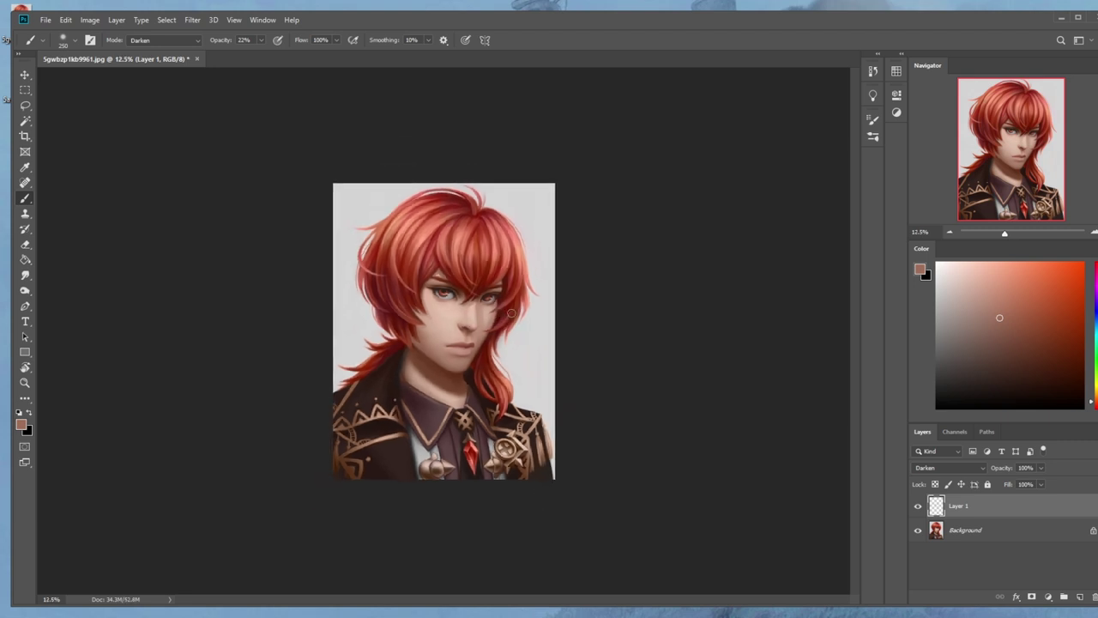
pyautogui.press('alt')
pyautogui.keyDown('alt'); pyautogui.click(437, 310); pyautogui.keyUp('alt')
pyautogui.click(184, 41)
pyautogui.click(142, 45)
pyautogui.moveTo(260, 40); pyautogui.dragTo(268, 54)
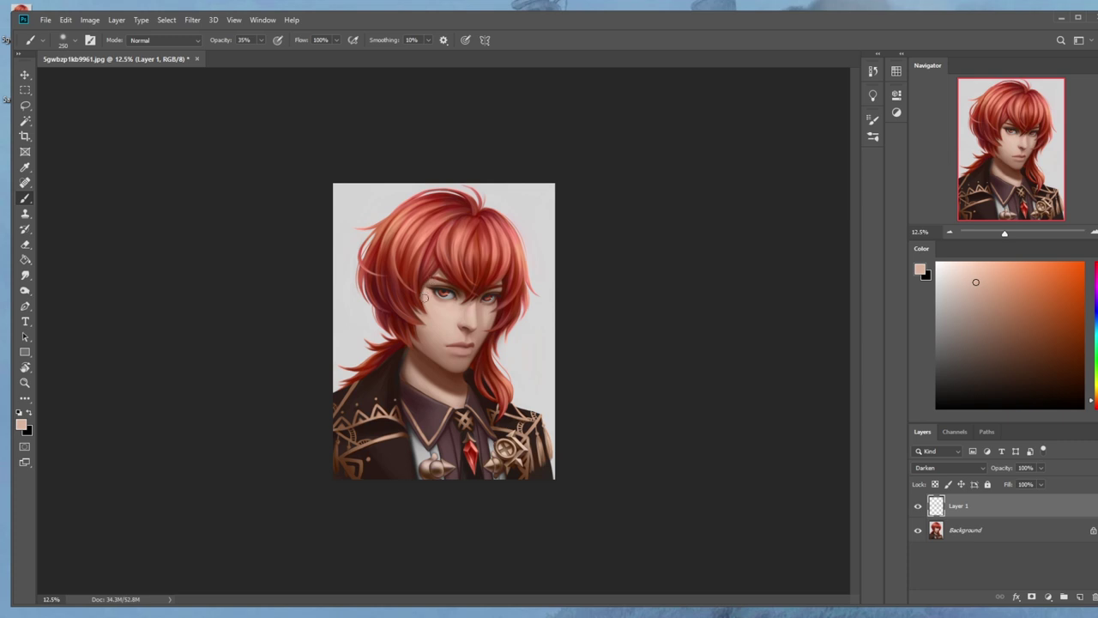
pyautogui.click(261, 40)
pyautogui.moveTo(262, 54); pyautogui.dragTo(269, 54)
# Resample a redder skin tone, then merge Layer 1 down into the Background.
pyautogui.keyDown('alt'); pyautogui.click(429, 309); pyautogui.keyUp('alt')
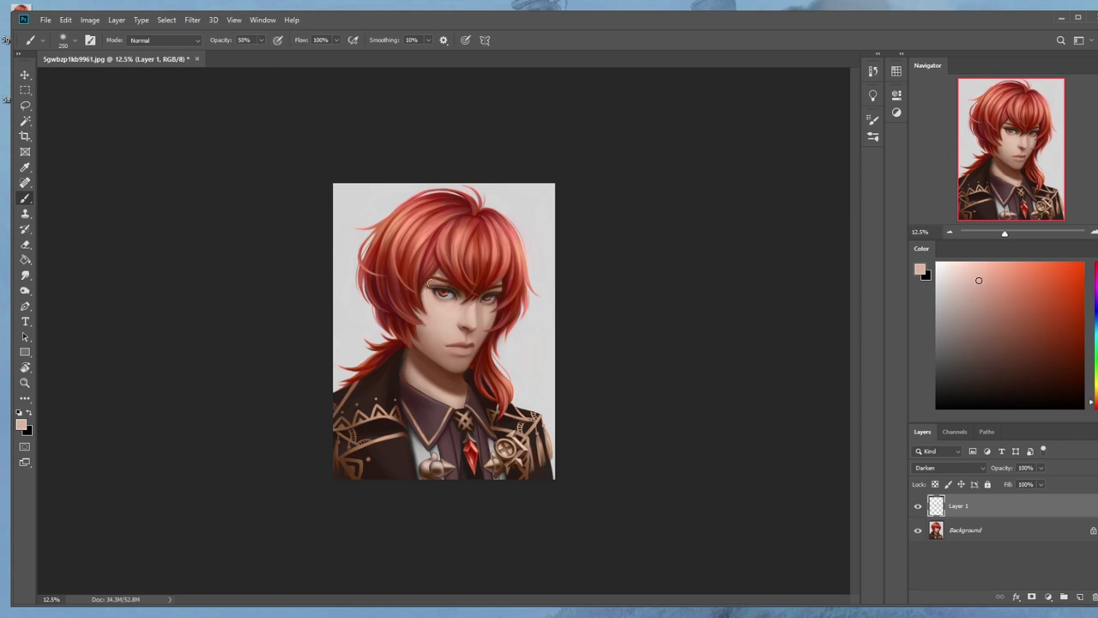
pyautogui.rightClick(988, 510)
pyautogui.click(1010, 359)
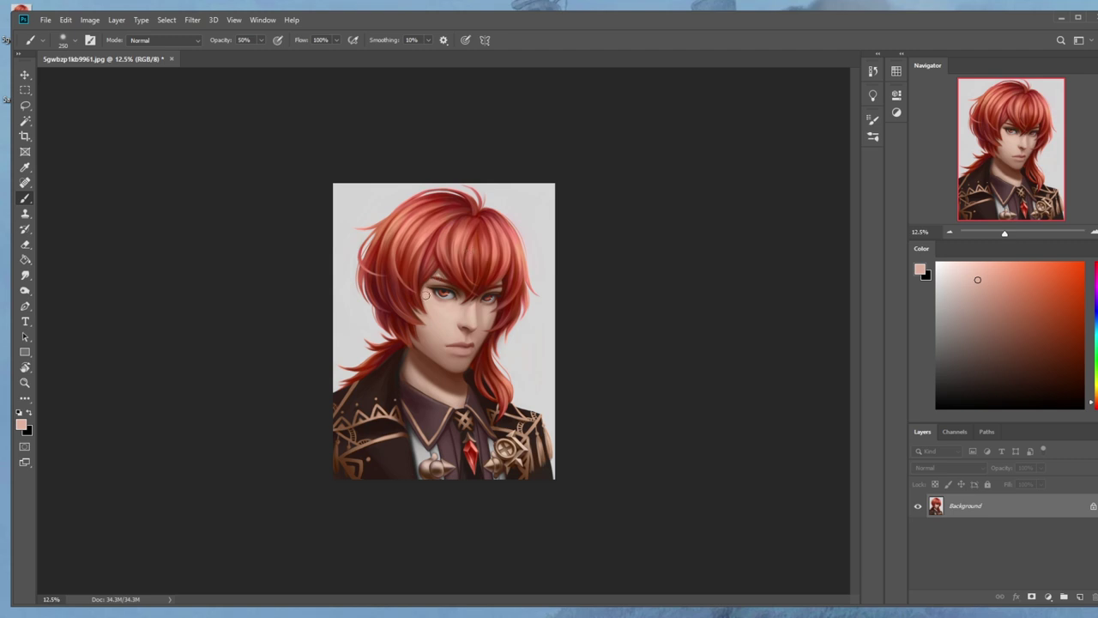
# Smudge the painted face tones at 8% strength to blend them, then resume the Brush.
pyautogui.click(33, 273)
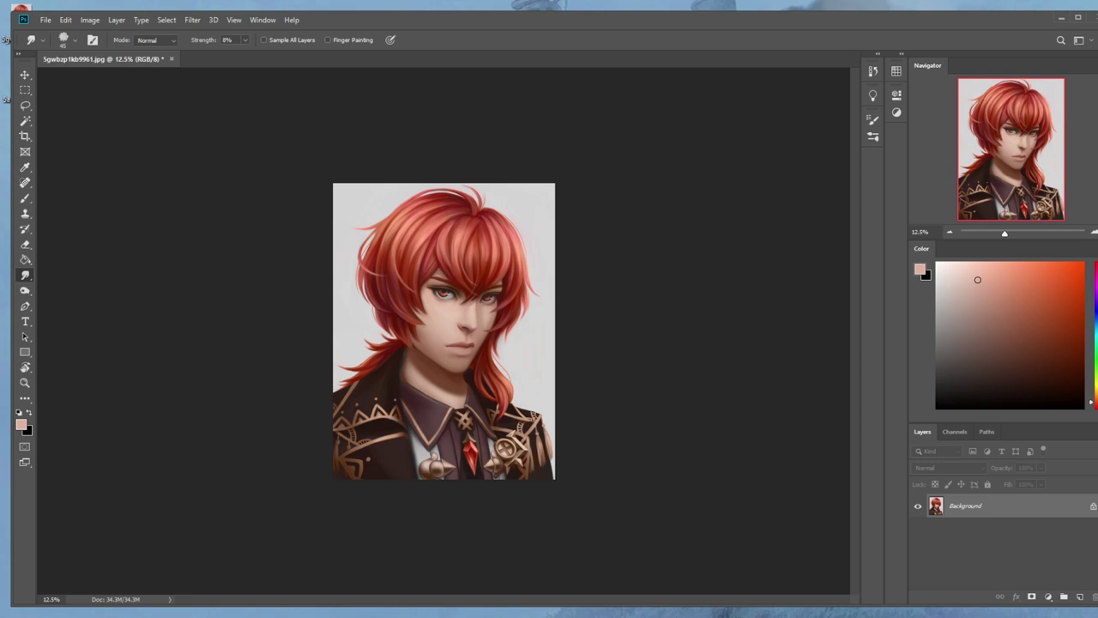
pyautogui.press('b')
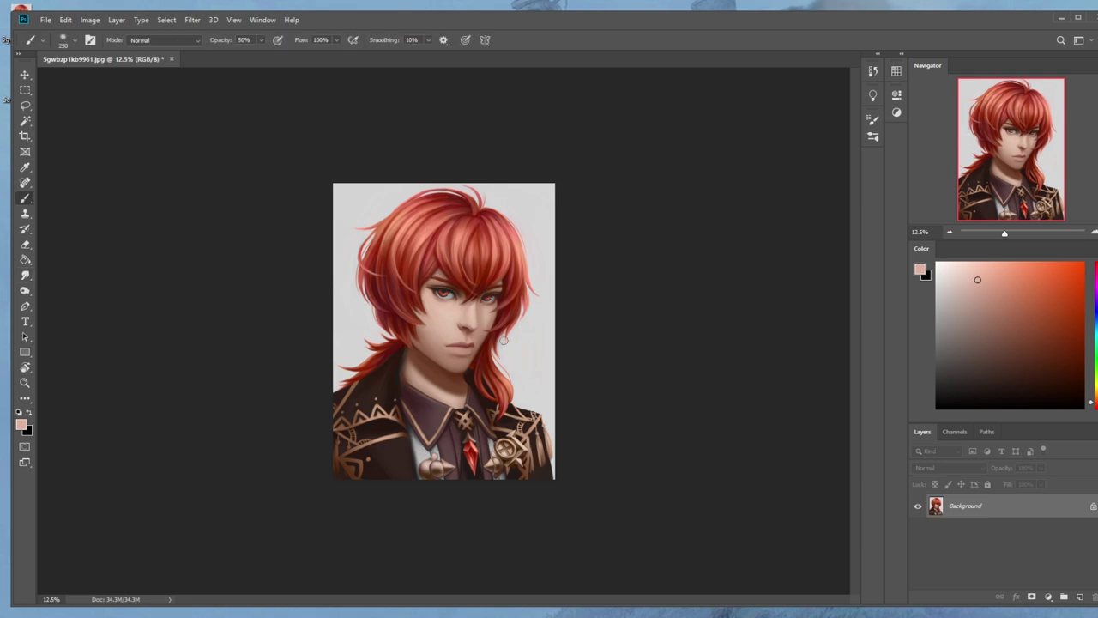
# Darken the left eye area with dark brown paint in Darken blend mode.
pyautogui.keyDown('alt'); pyautogui.click(456, 319); pyautogui.keyUp('alt')
pyautogui.click(191, 41)
pyautogui.click(171, 92)
pyautogui.moveTo(459, 286); pyautogui.dragTo(455, 293)
# Enlarge the brush to 700 and paint a light peach highlight along the neck in Normal mode.
pyautogui.keyDown('alt'); pyautogui.click(440, 319); pyautogui.keyUp('alt')
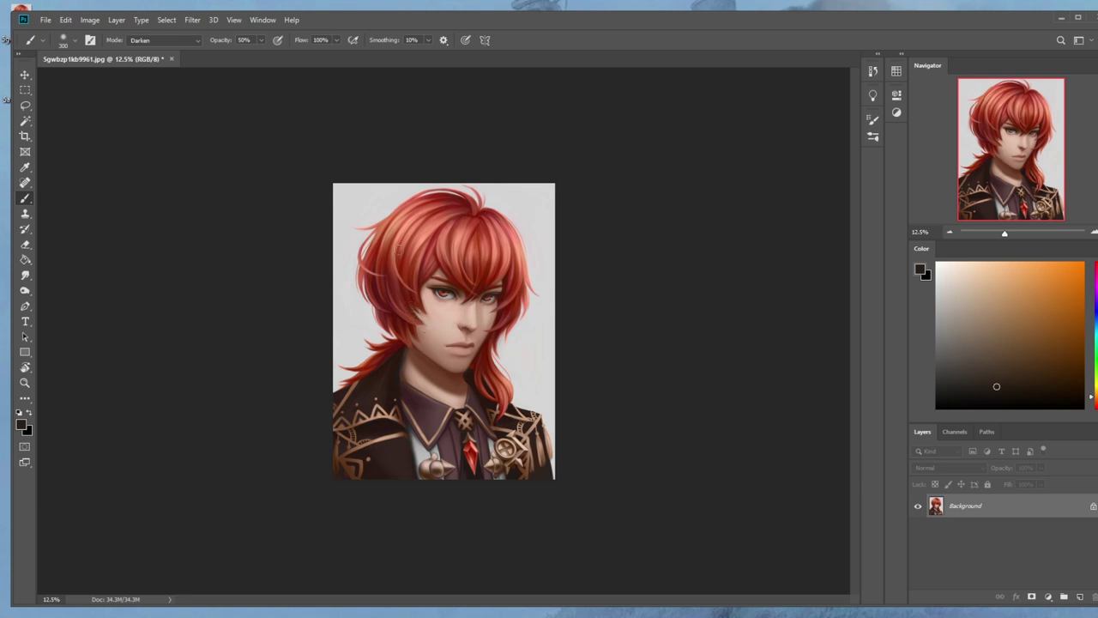
pyautogui.keyDown('alt'); pyautogui.click(424, 388); pyautogui.keyUp('alt')
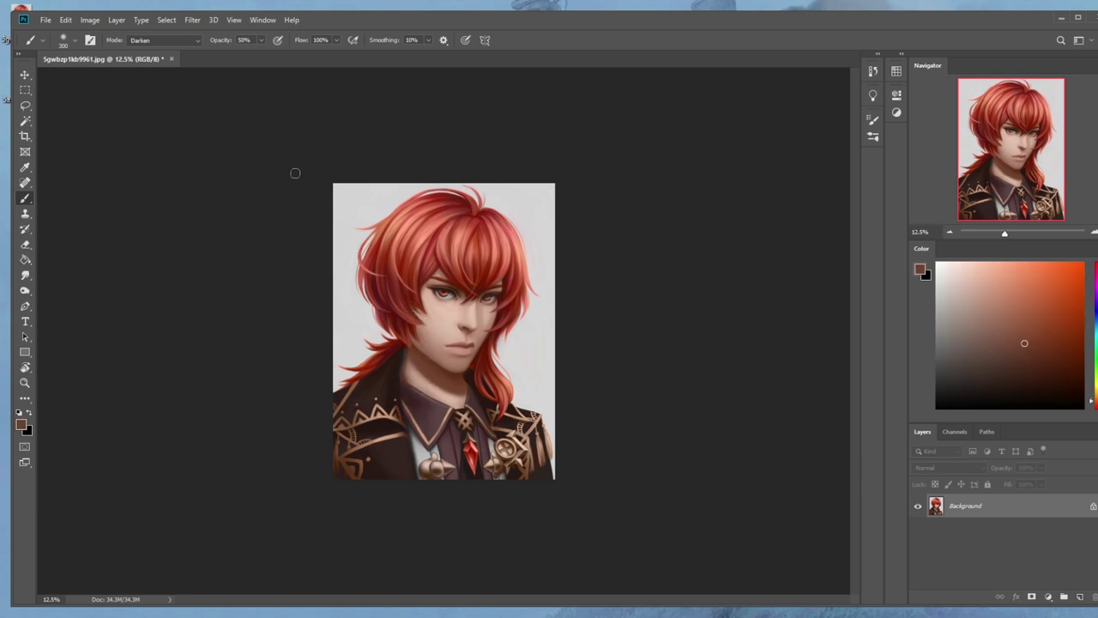
pyautogui.keyDown('alt'); pyautogui.click(417, 389); pyautogui.keyUp('alt')
pyautogui.press(']')
pyautogui.press(']')
pyautogui.press(']')
pyautogui.press(']')
pyautogui.keyDown('alt'); pyautogui.click(419, 404); pyautogui.keyUp('alt')
pyautogui.click(176, 41)
pyautogui.click(170, 53)
pyautogui.moveTo(421, 374)
pyautogui.mouseDown()
pyautogui.moveTo(447, 392)
pyautogui.moveTo(504, 322)
pyautogui.moveTo(414, 368)
pyautogui.moveTo(460, 390)
pyautogui.mouseUp()
pyautogui.press('ctrl')
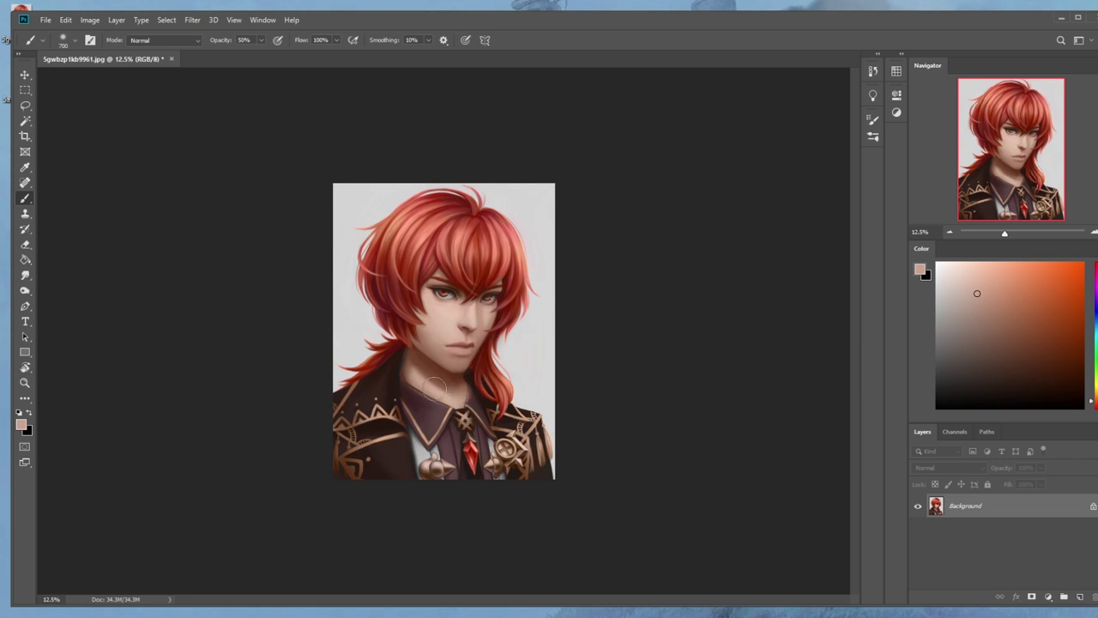
pyautogui.keyDown('alt'); pyautogui.click(456, 411); pyautogui.keyUp('alt')
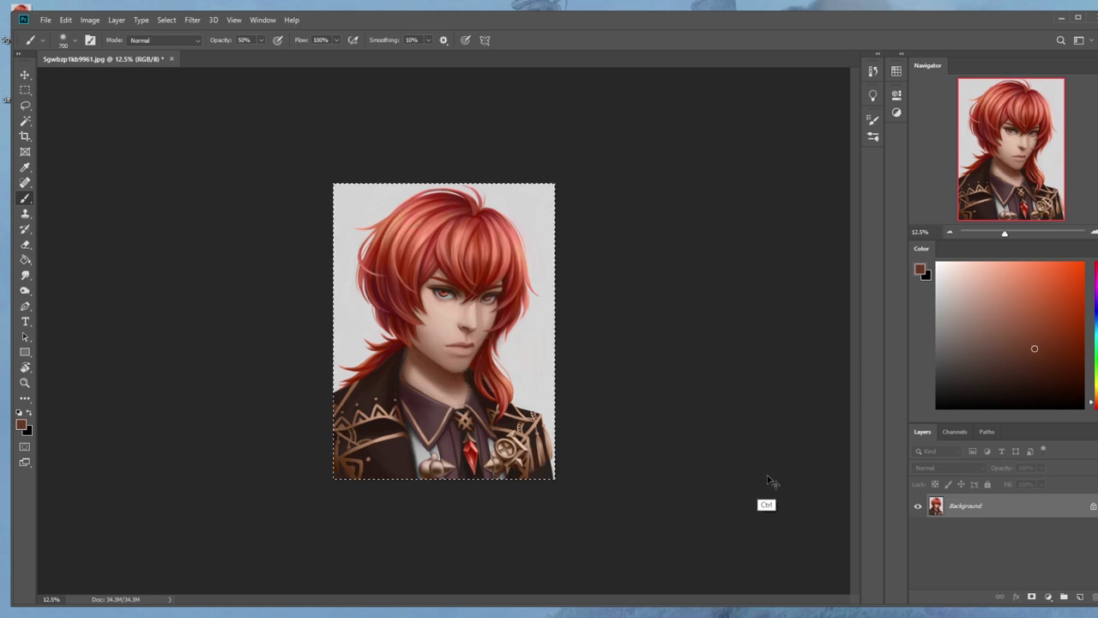
# Copy the whole retouched image, revert to the original History snapshot, and paste it as Layer 1.
pyautogui.hotkey('ctrl', 'a')
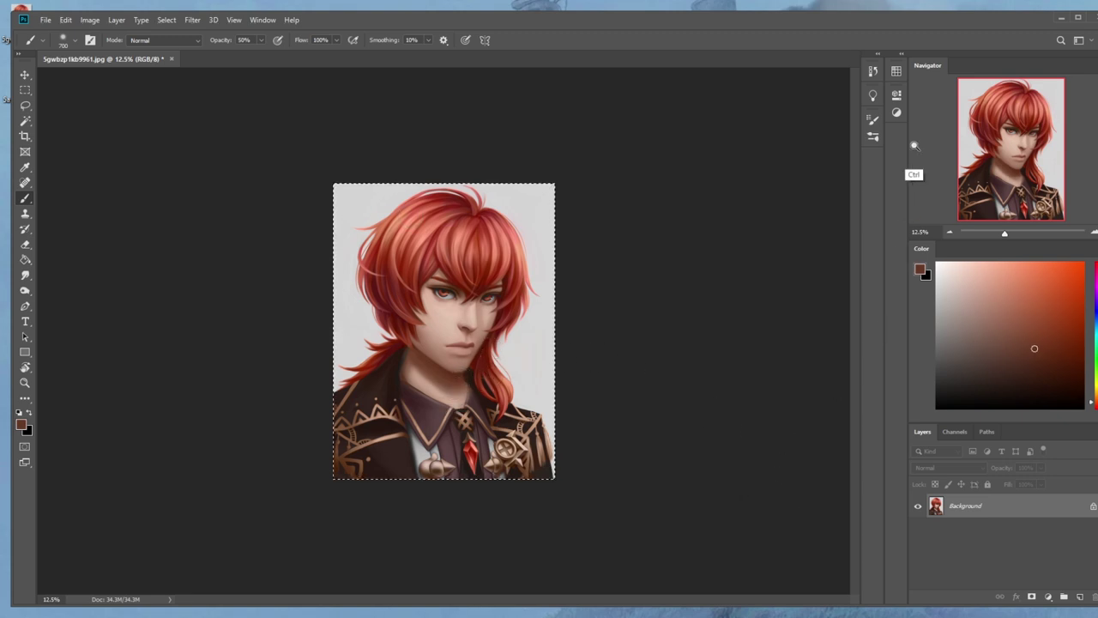
pyautogui.click(874, 72)
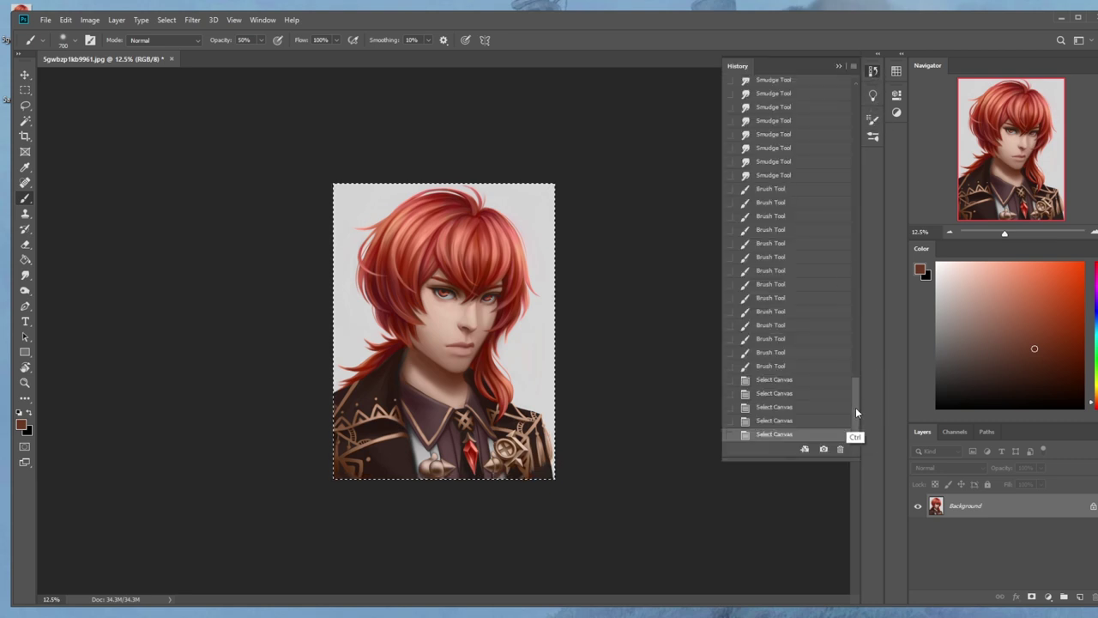
pyautogui.moveTo(856, 417); pyautogui.dragTo(856, 120)
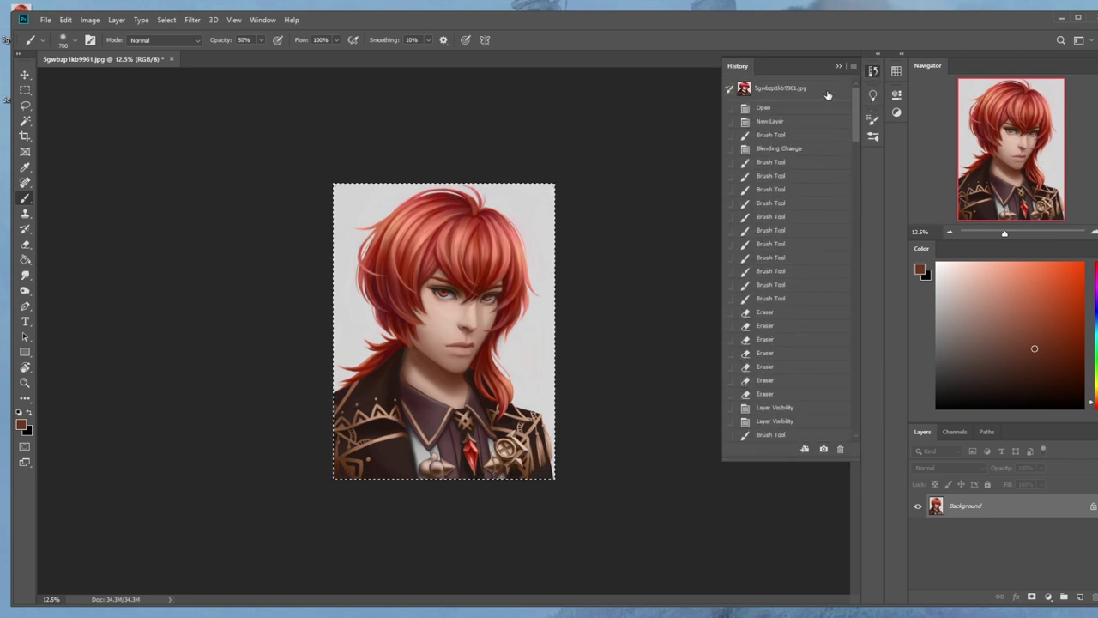
pyautogui.click(810, 89)
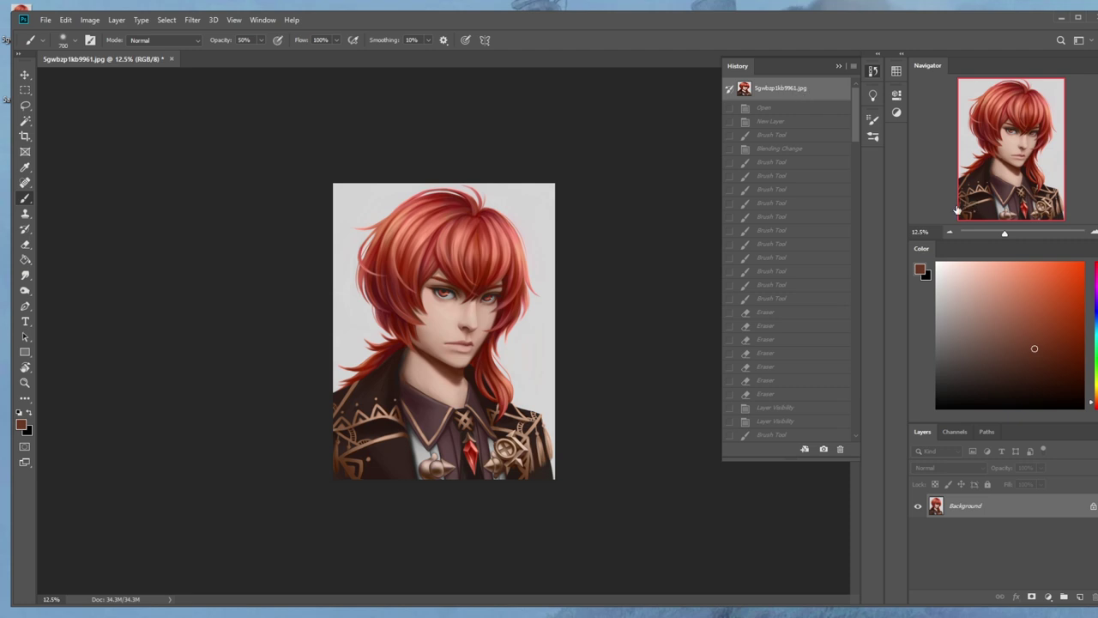
pyautogui.hotkey('ctrl', 'v')
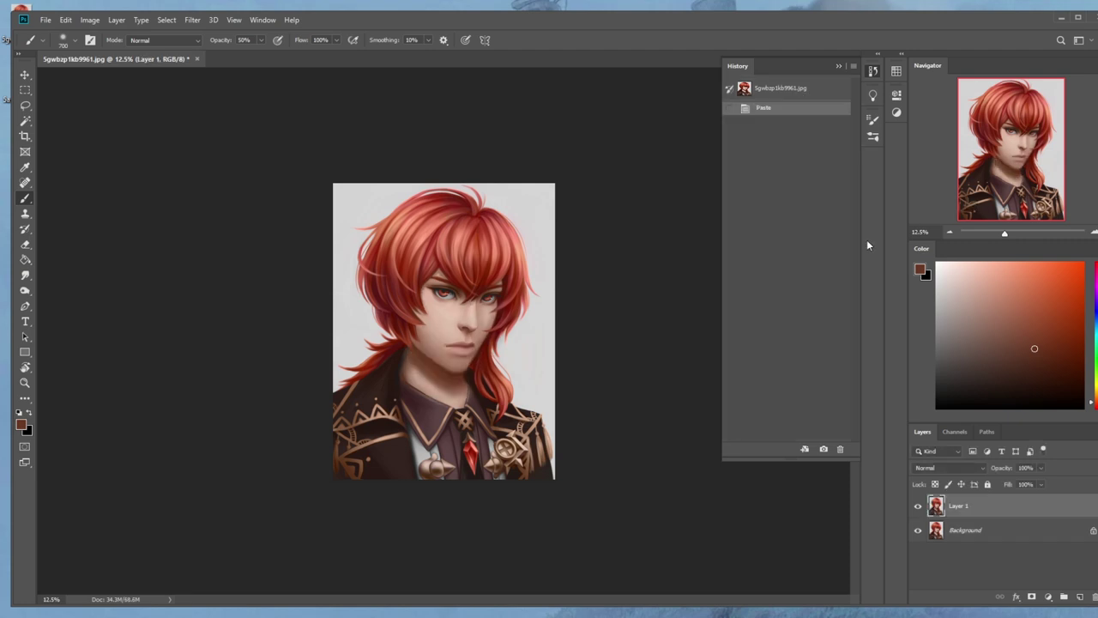
pyautogui.hotkey('ctrl', '+')
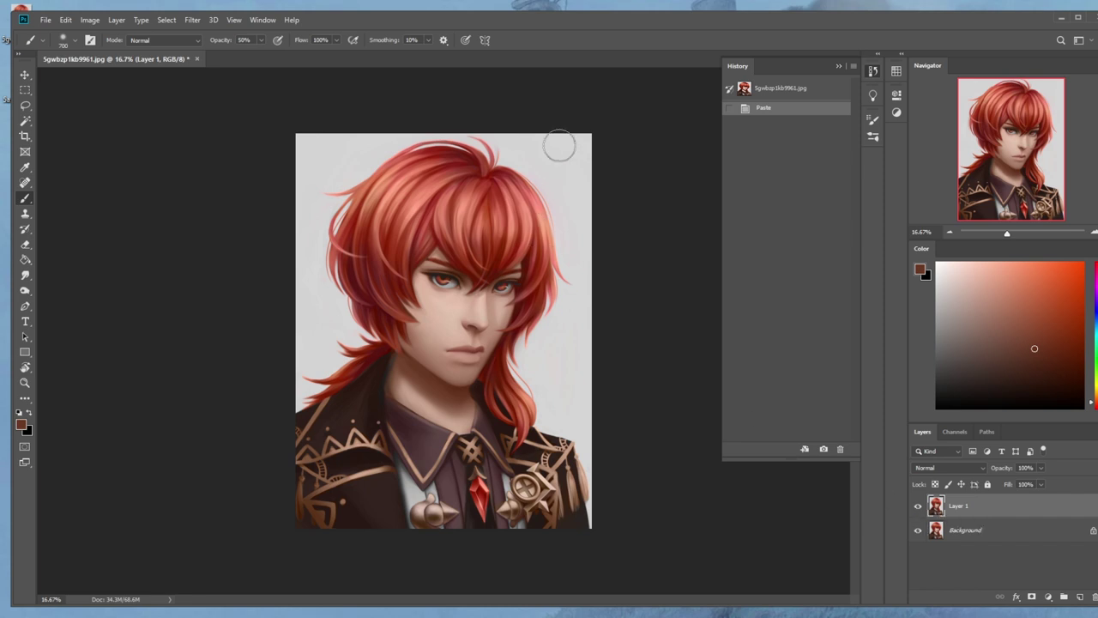
# Compare Layer 1 with the original, collapse History, pick deep maroon and set brush opacity 19%.
pyautogui.click(918, 506)
pyautogui.click(918, 506)
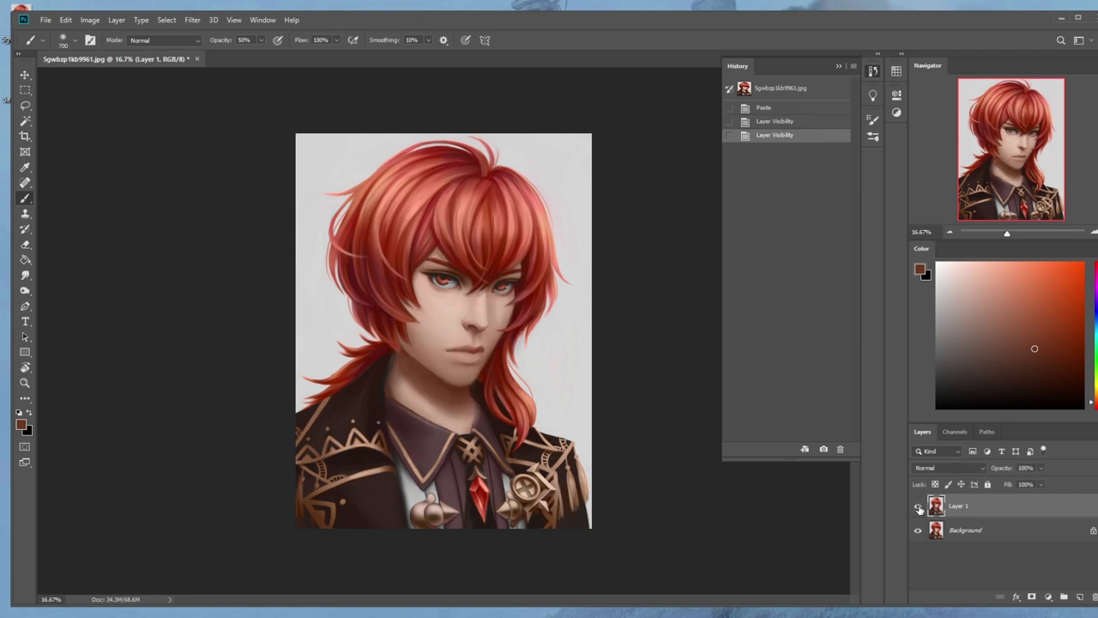
pyautogui.click(838, 66)
pyautogui.click(1026, 369)
pyautogui.click(1091, 406)
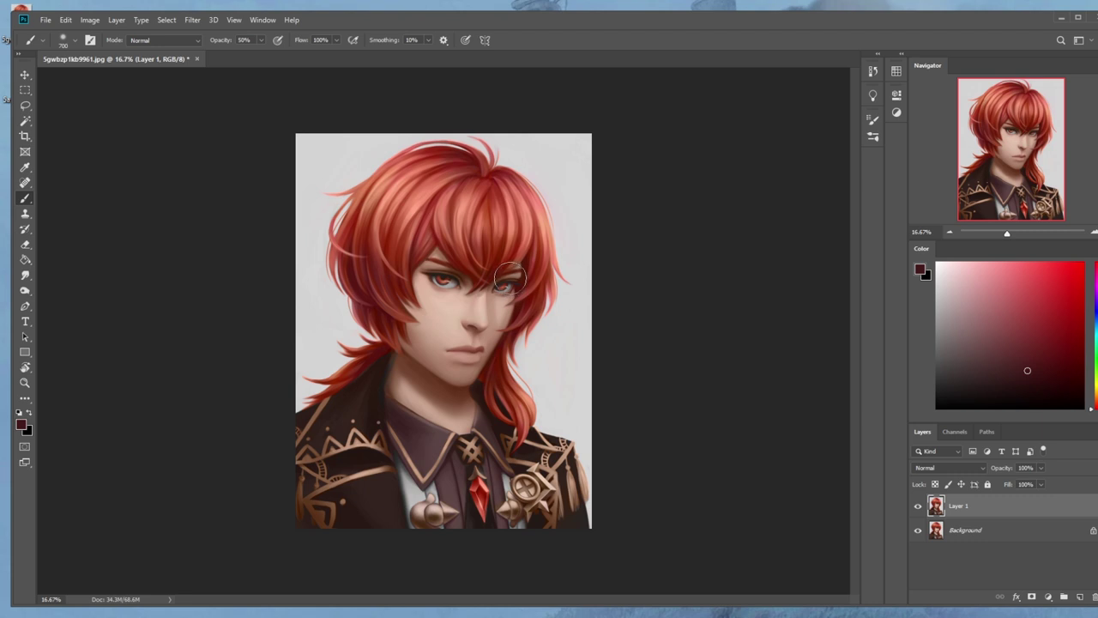
pyautogui.click(261, 40)
pyautogui.click(244, 55)
# Resize the brush and toggle Layer 1's visibility to compare the retouch with the original.
pyautogui.press('[')
pyautogui.press('[')
pyautogui.press('[')
pyautogui.press(']')
pyautogui.press('[')
pyautogui.press('[')
pyautogui.press('[')
pyautogui.hotkey('ctrl', '-')
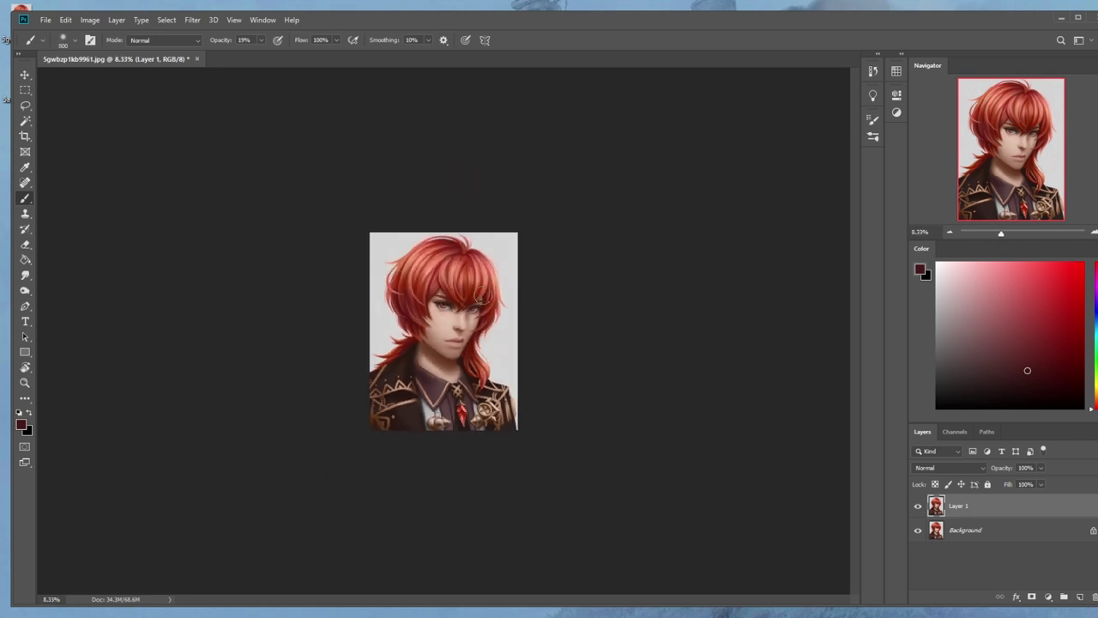
pyautogui.press(']')
pyautogui.press(']')
pyautogui.press(']')
pyautogui.click(917, 506)
pyautogui.click(917, 506)
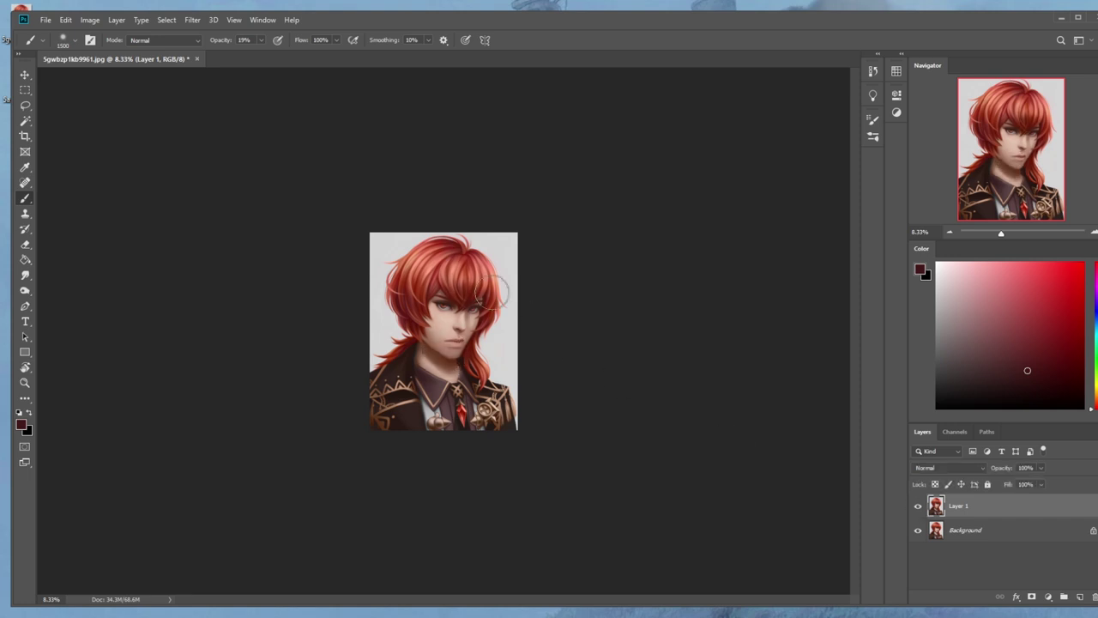
pyautogui.hotkey('ctrl', '+')
pyautogui.hotkey('ctrl', '+')
pyautogui.click(917, 506)
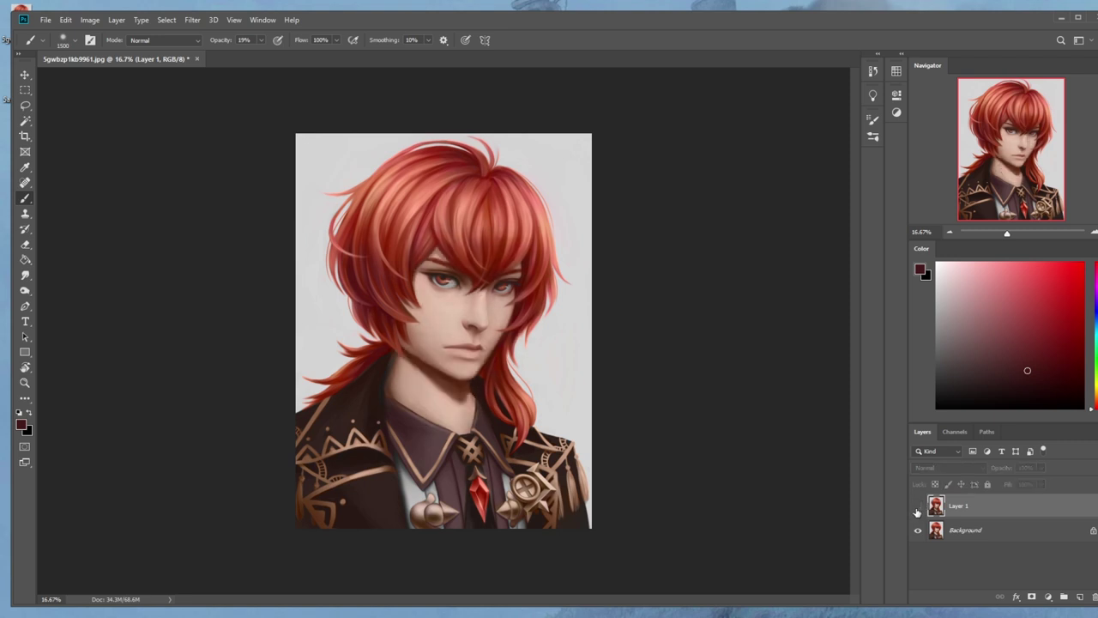
pyautogui.click(917, 506)
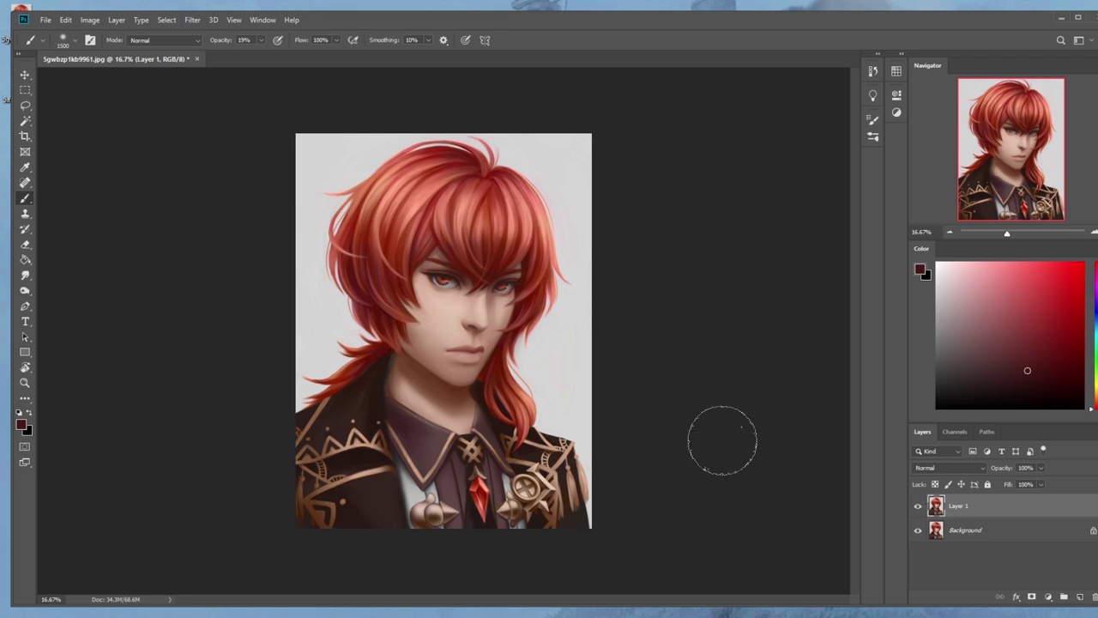
# Switch to the Eraser and set its size to 300.
pyautogui.press('e')
pyautogui.rightClick(506, 280)
pyautogui.click(657, 176)
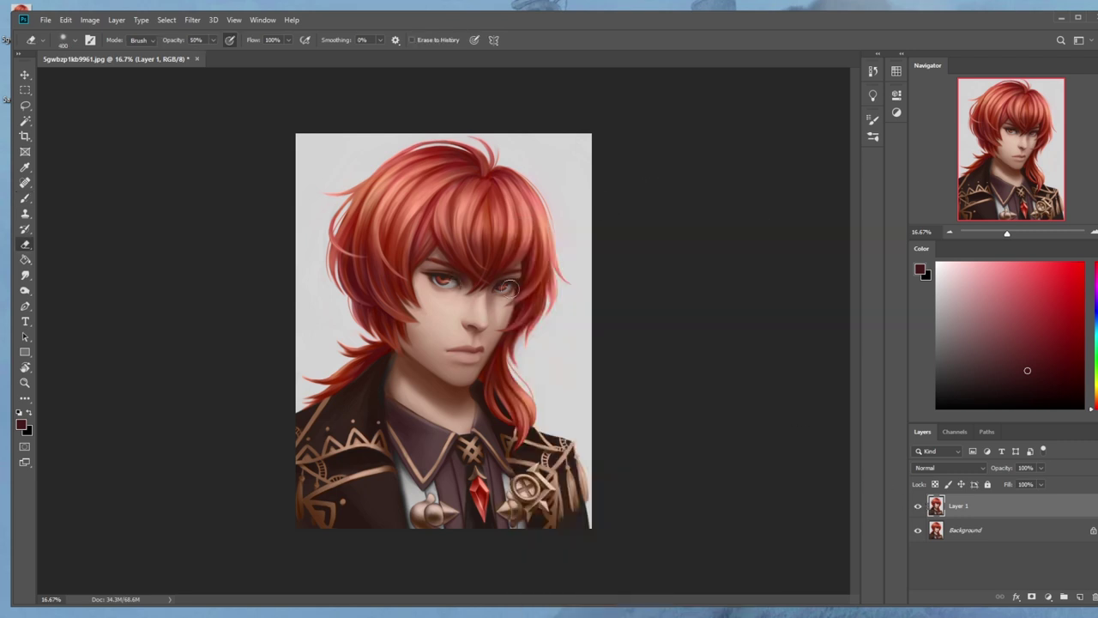
# Enlarge the eraser to 400, toggle Layer 1 to compare against the original, then enlarge to 1500.
pyautogui.press(']')
pyautogui.hotkey('ctrl', '-')
pyautogui.hotkey('ctrl', '-')
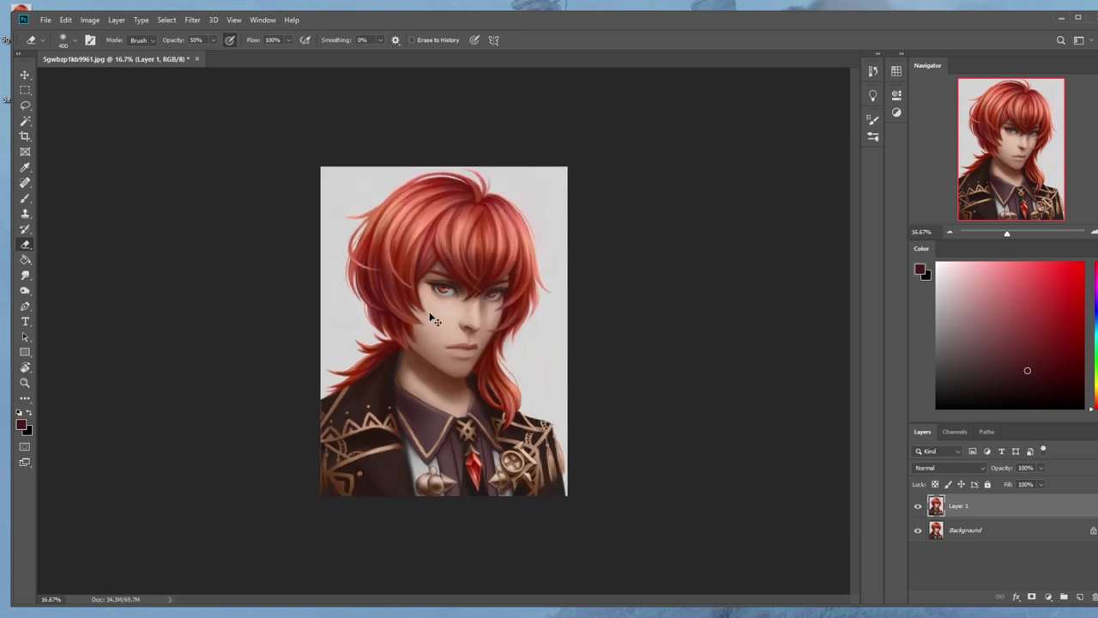
pyautogui.click(917, 507)
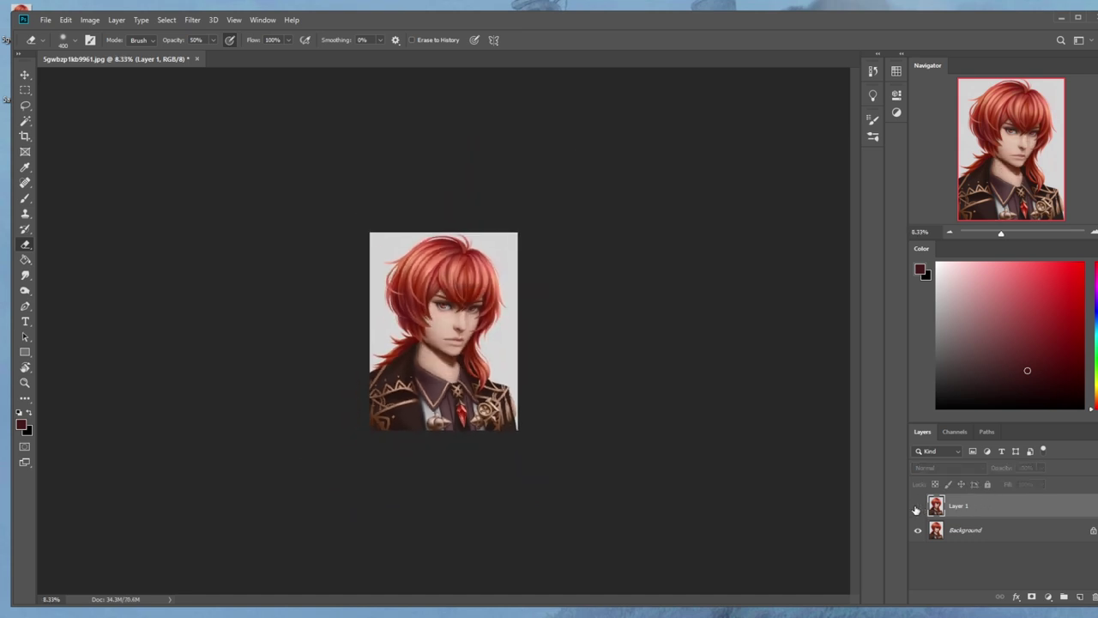
pyautogui.click(917, 507)
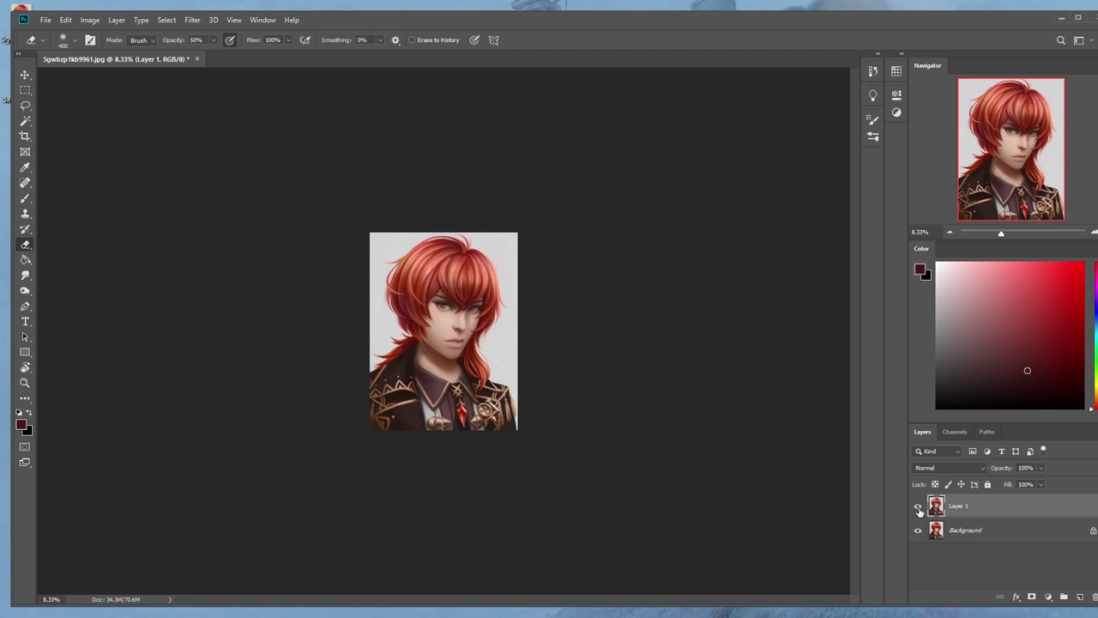
pyautogui.click(917, 508)
pyautogui.click(919, 508)
pyautogui.click(918, 508)
pyautogui.click(919, 509)
pyautogui.press(']')
pyautogui.press(']')
pyautogui.press(']')
pyautogui.press(']')
pyautogui.press(']')
# Return to the Brush and sample red hair tones, then a dark brown from the jacket.
pyautogui.press('ctrl')
pyautogui.press('b')
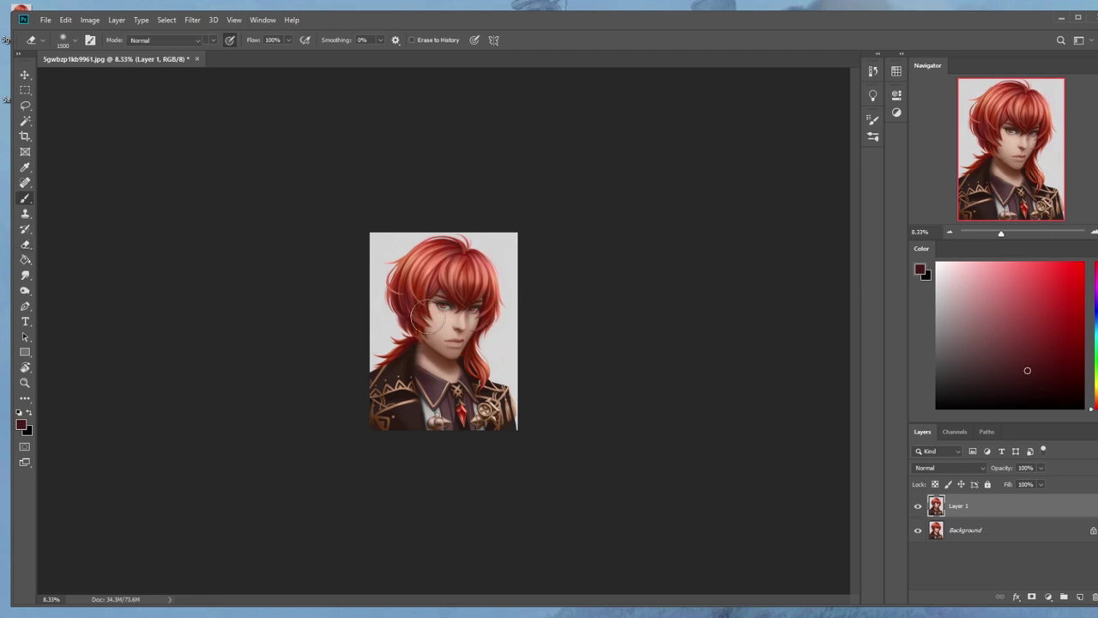
pyautogui.keyDown('alt'); pyautogui.click(443, 292); pyautogui.keyUp('alt')
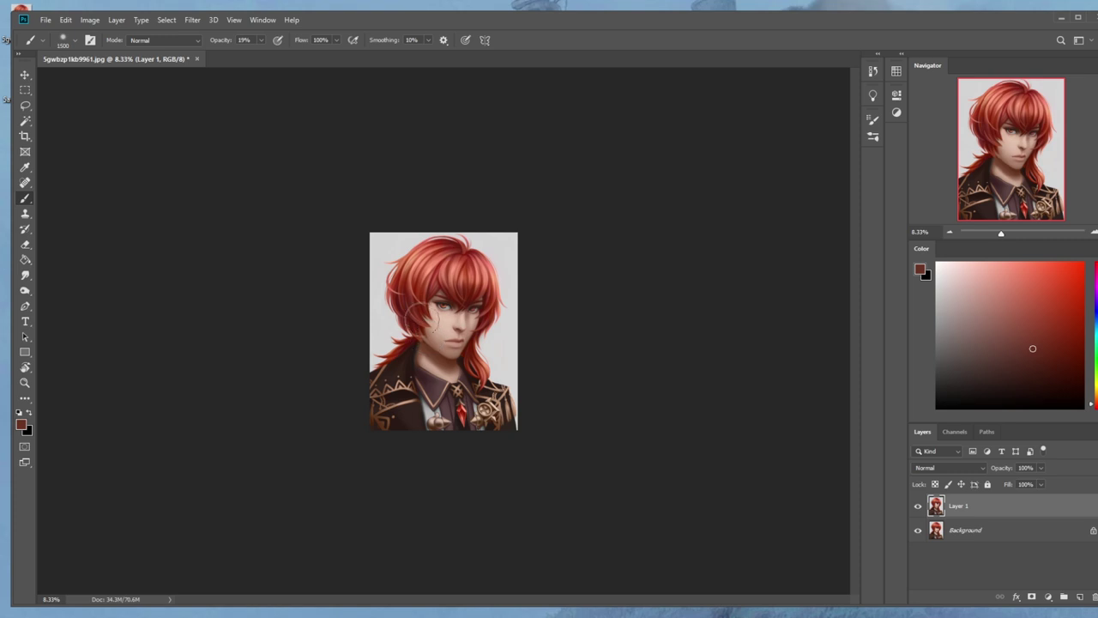
pyautogui.keyDown('alt'); pyautogui.click(418, 300); pyautogui.keyUp('alt')
pyautogui.keyDown('alt'); pyautogui.click(446, 304); pyautogui.keyUp('alt')
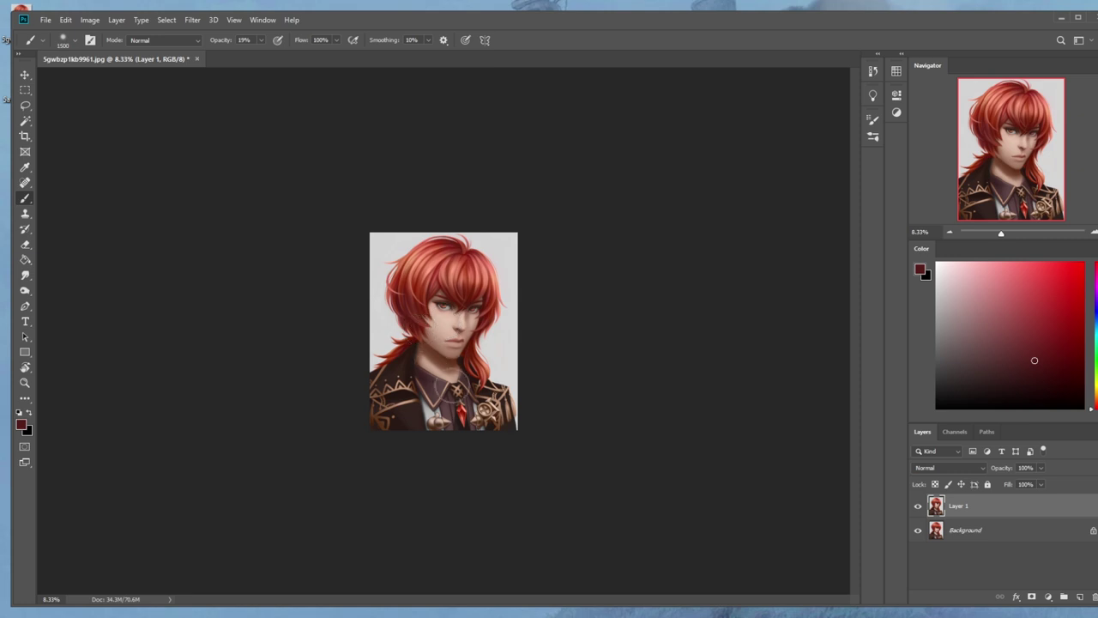
pyautogui.keyDown('alt'); pyautogui.click(398, 396); pyautogui.keyUp('alt')
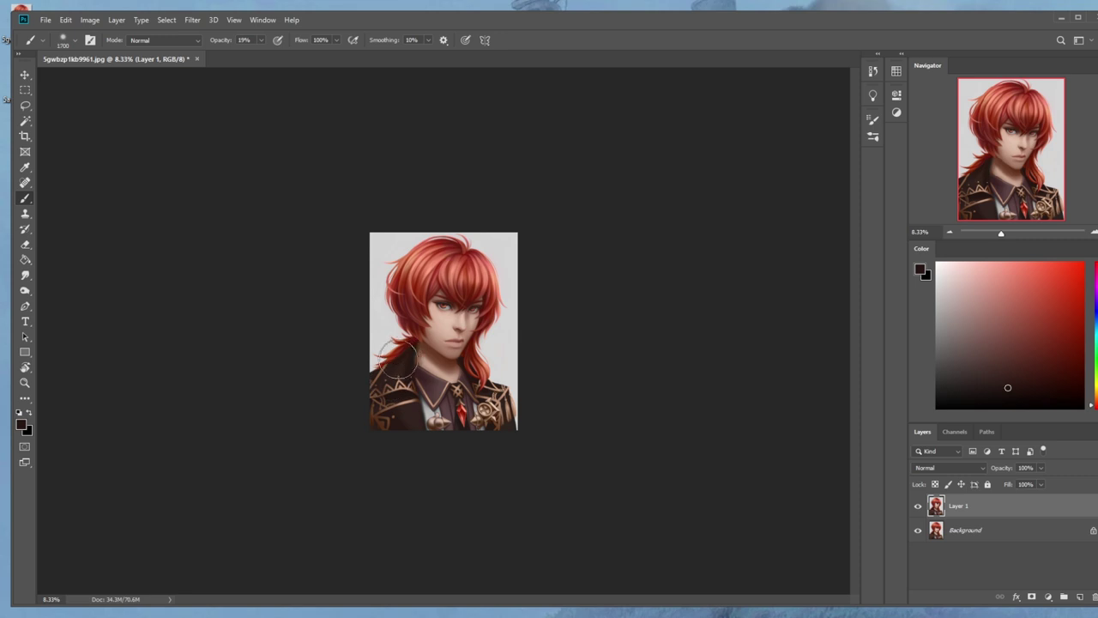
pyautogui.keyDown('alt'); pyautogui.click(386, 403); pyautogui.keyUp('alt')
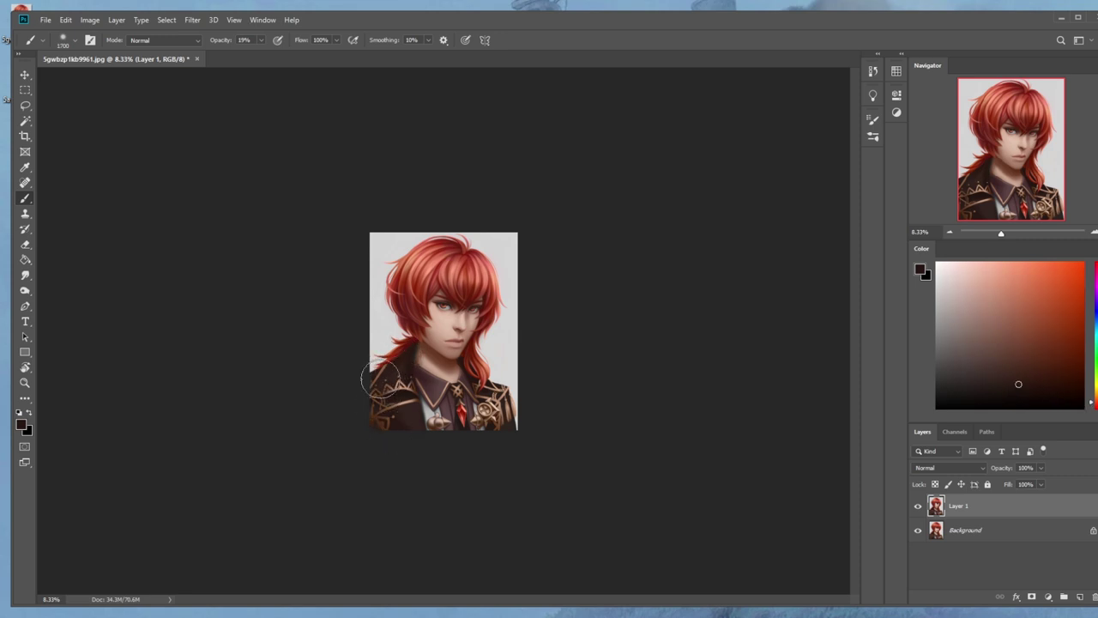
# Paint darker shading on the jacket's lower right and a collar shadow at 64% opacity.
pyautogui.moveTo(513, 410)
pyautogui.mouseDown()
pyautogui.moveTo(490, 436)
pyautogui.moveTo(499, 401)
pyautogui.moveTo(494, 422)
pyautogui.moveTo(476, 427)
pyautogui.mouseUp()
pyautogui.press('[')
pyautogui.press('[')
pyautogui.press('[')
pyautogui.press('[')
pyautogui.press('[')
pyautogui.press('[')
pyautogui.press('[')
pyautogui.press('[')
pyautogui.press('[')
pyautogui.press('[')
pyautogui.press('[')
pyautogui.press('[')
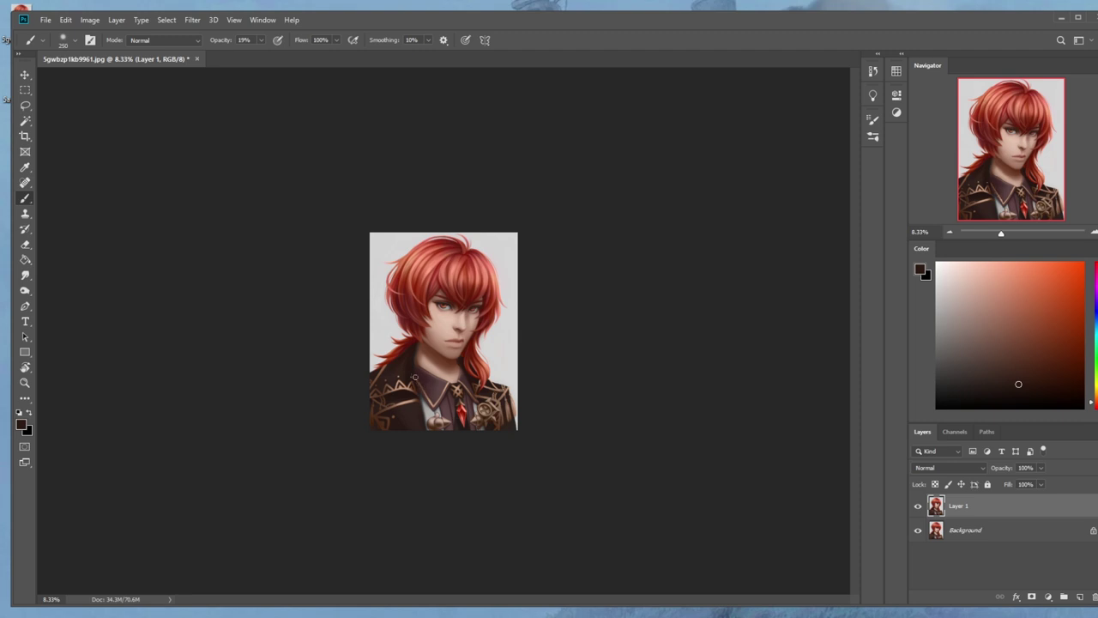
pyautogui.moveTo(443, 395); pyautogui.dragTo(447, 386)
pyautogui.keyDown('alt'); pyautogui.click(440, 387); pyautogui.keyUp('alt')
pyautogui.click(263, 40)
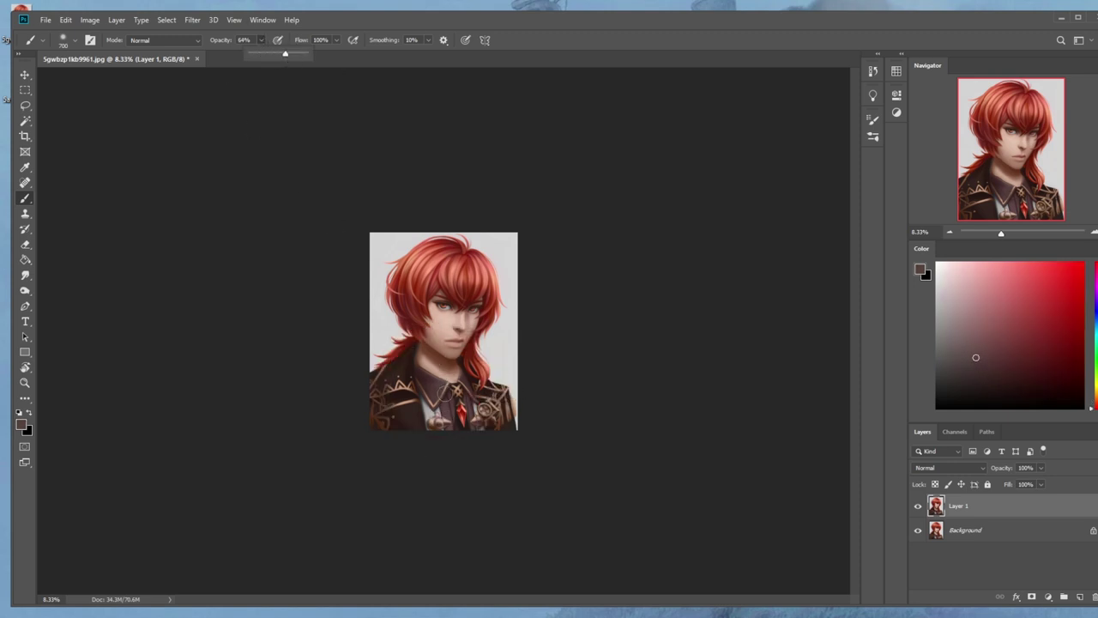
pyautogui.click(445, 392)
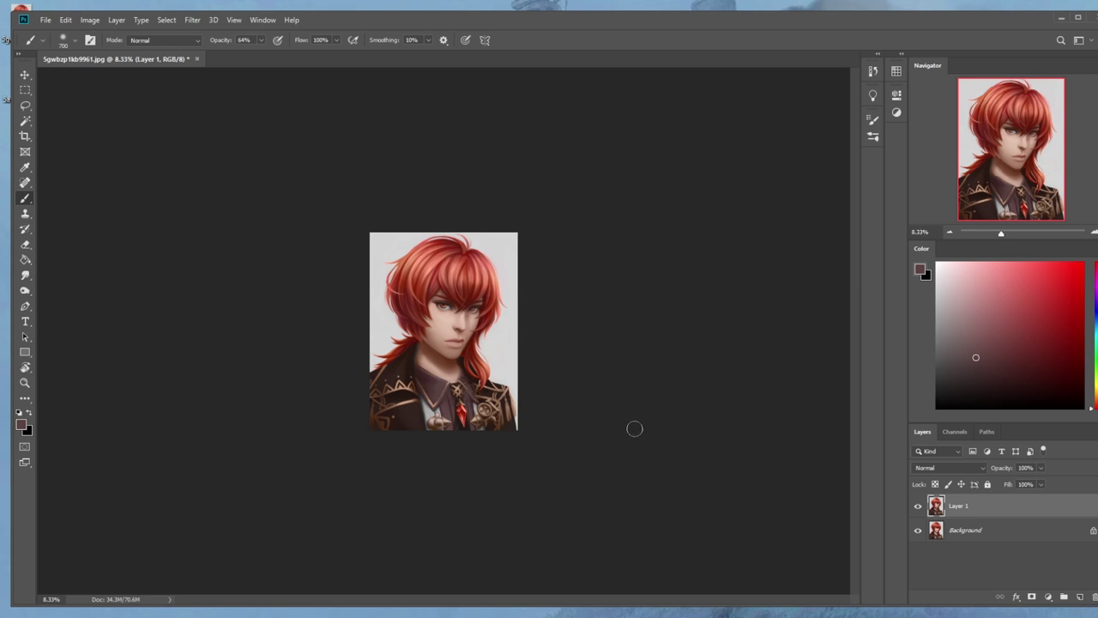
# Erase part of the collar shading on Layer 1.
pyautogui.press('e')
pyautogui.moveTo(455, 383)
pyautogui.mouseDown()
pyautogui.moveTo(433, 408)
pyautogui.moveTo(486, 403)
pyautogui.mouseUp()
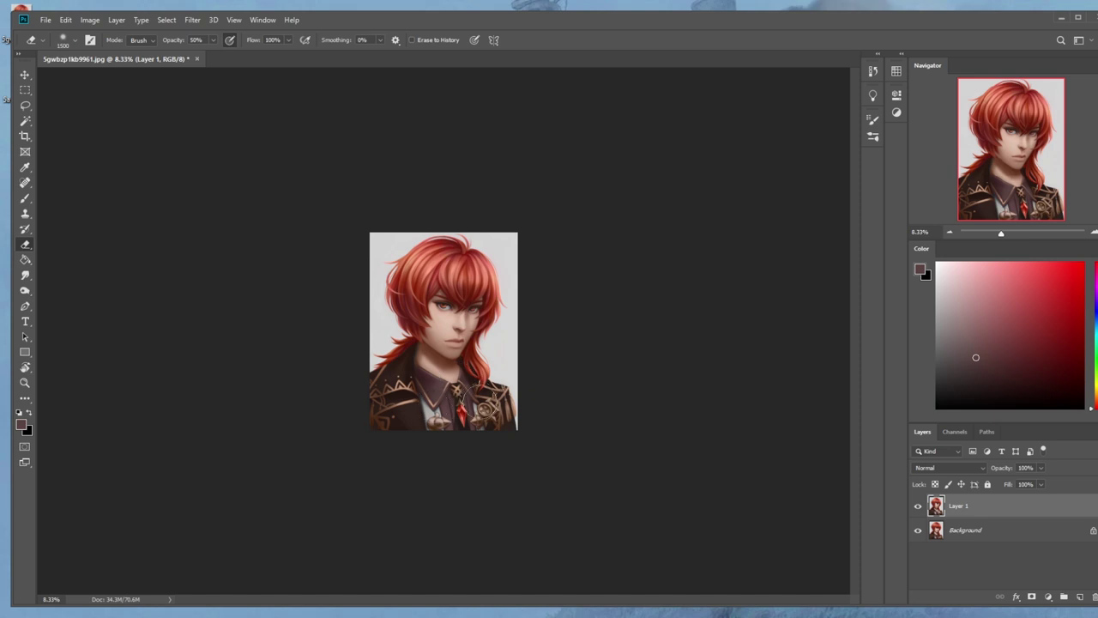
pyautogui.rightClick(992, 503)
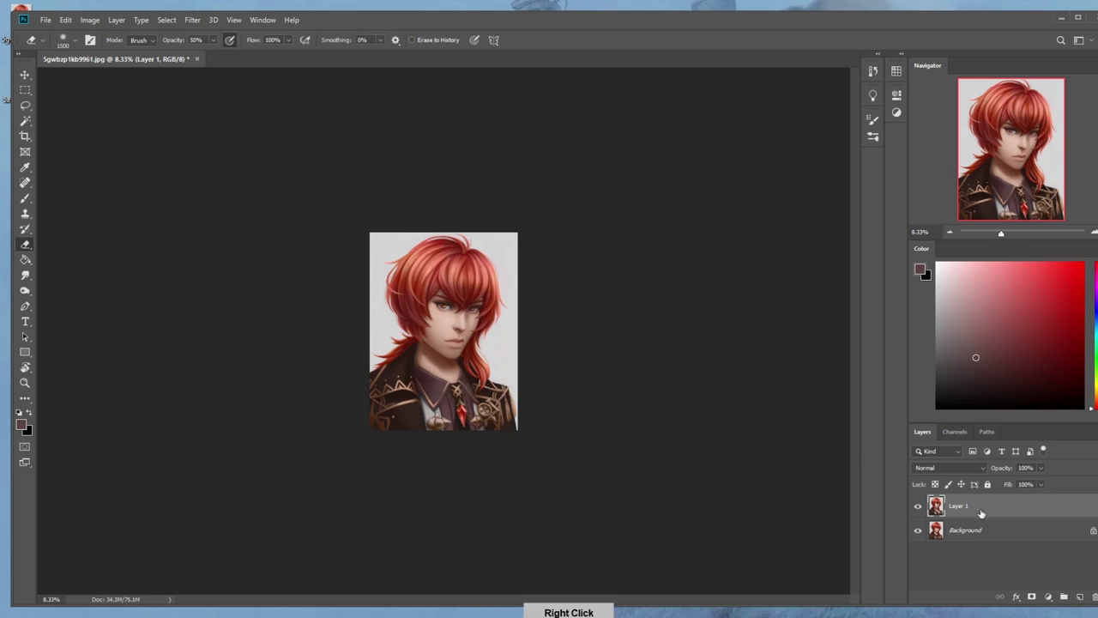
# Merge Layer 1 down, set the Dodge tool to 19% exposure, then resume the Brush with dark brown.
pyautogui.click(995, 357)
pyautogui.click(21, 292)
pyautogui.click(68, 292)
pyautogui.click(241, 41)
pyautogui.click(405, 386)
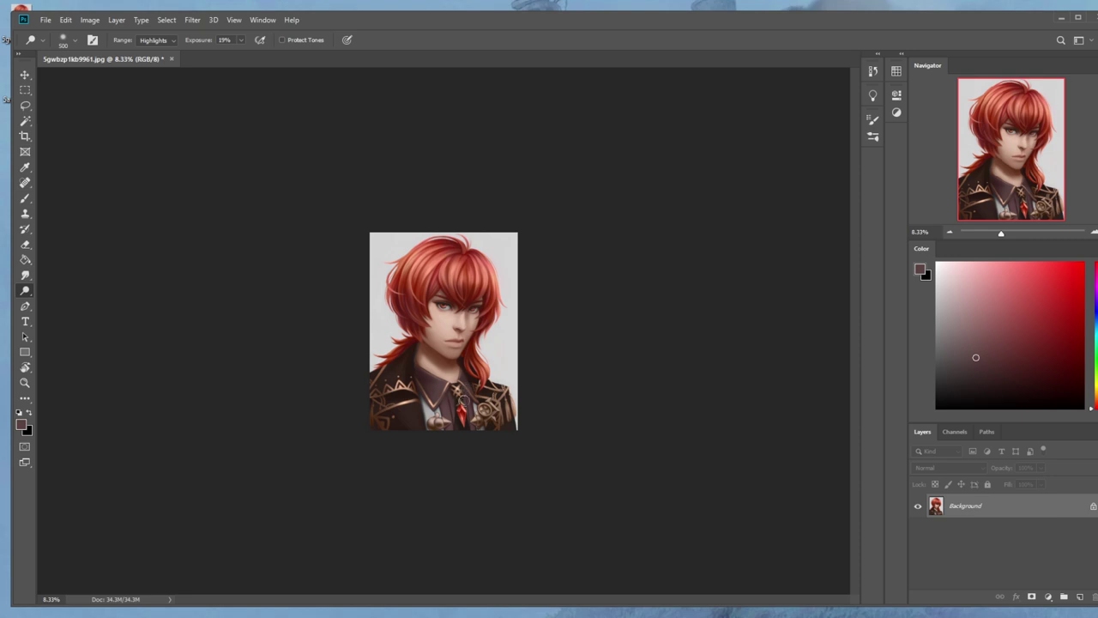
pyautogui.press('b')
pyautogui.keyDown('alt'); pyautogui.click(456, 393); pyautogui.keyUp('alt')
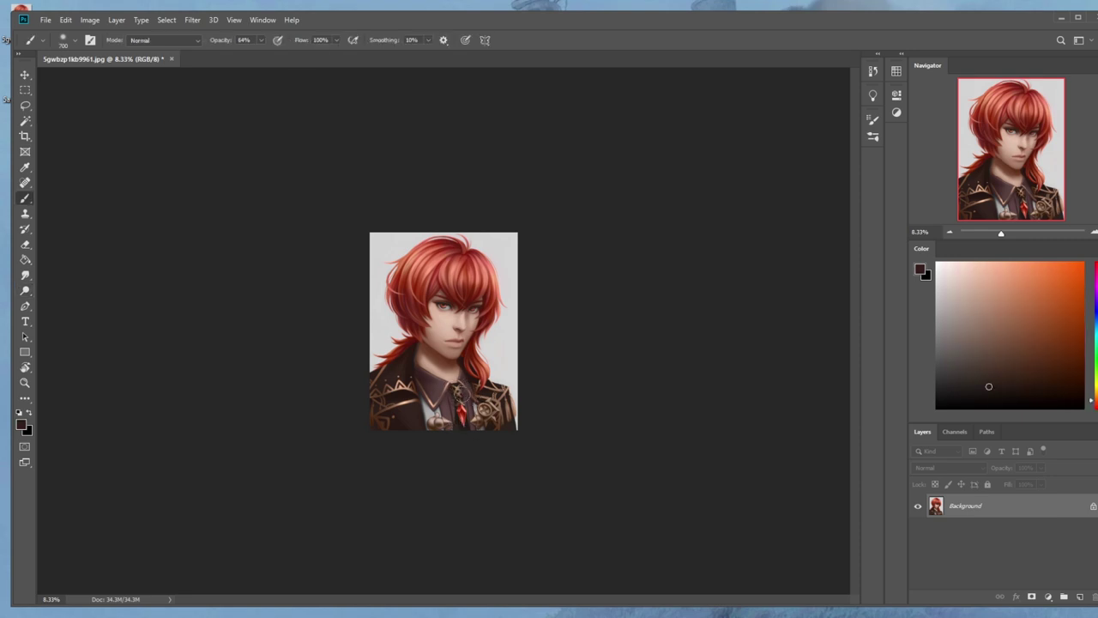
# Sample near-black, enlarge the brush to about 1100, and set its blend mode to Darken.
pyautogui.keyDown('alt'); pyautogui.click(463, 391); pyautogui.keyUp('alt')
pyautogui.keyDown('alt'); pyautogui.click(463, 391); pyautogui.keyUp('alt')
pyautogui.press(']')
pyautogui.press(']')
pyautogui.press(']')
pyautogui.press(']')
pyautogui.click(163, 40)
pyautogui.click(166, 95)
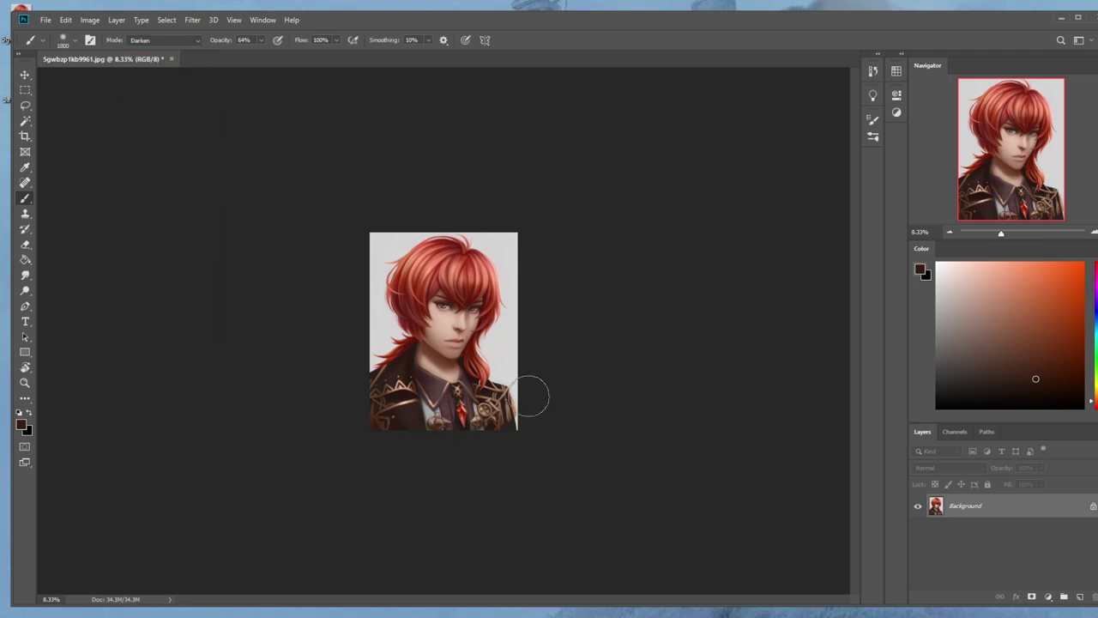
# Dab dark shadows onto the collar and the jacket's lower-right edge in Darken mode.
pyautogui.keyDown('alt'); pyautogui.click(489, 429); pyautogui.keyUp('alt')
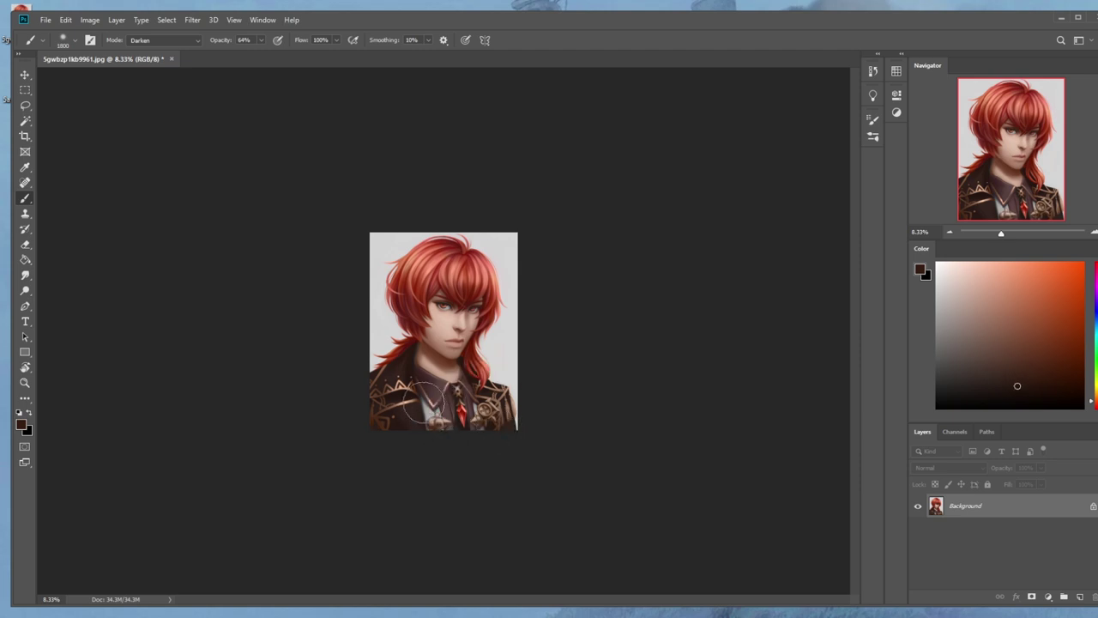
pyautogui.click(439, 426)
pyautogui.hotkey('ctrl', 'z')
pyautogui.click(438, 410)
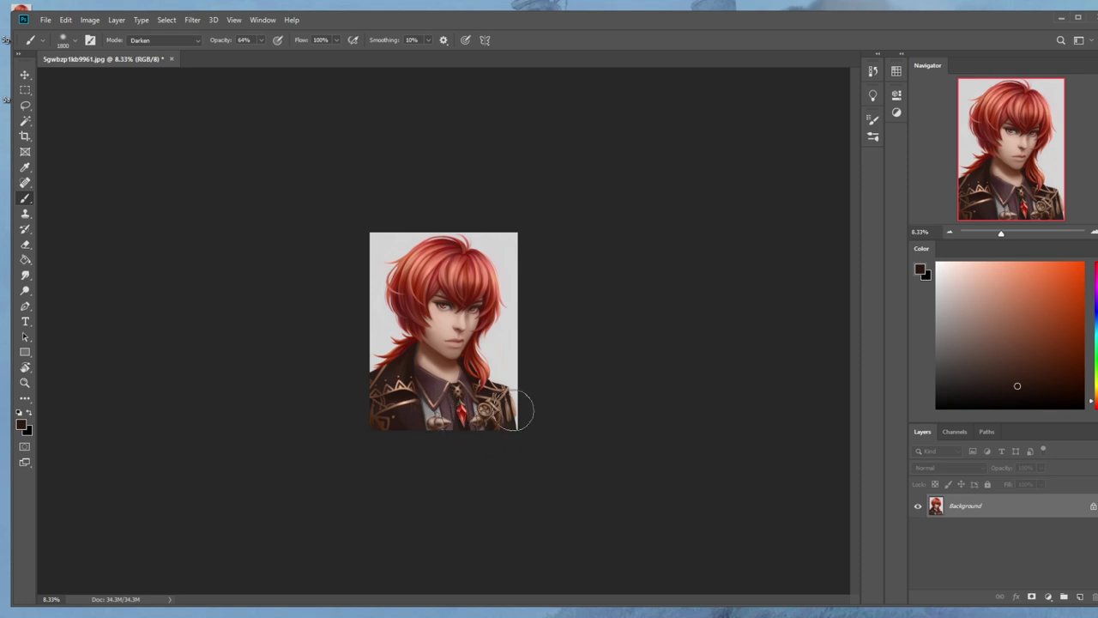
pyautogui.keyDown('alt'); pyautogui.click(502, 456); pyautogui.keyUp('alt')
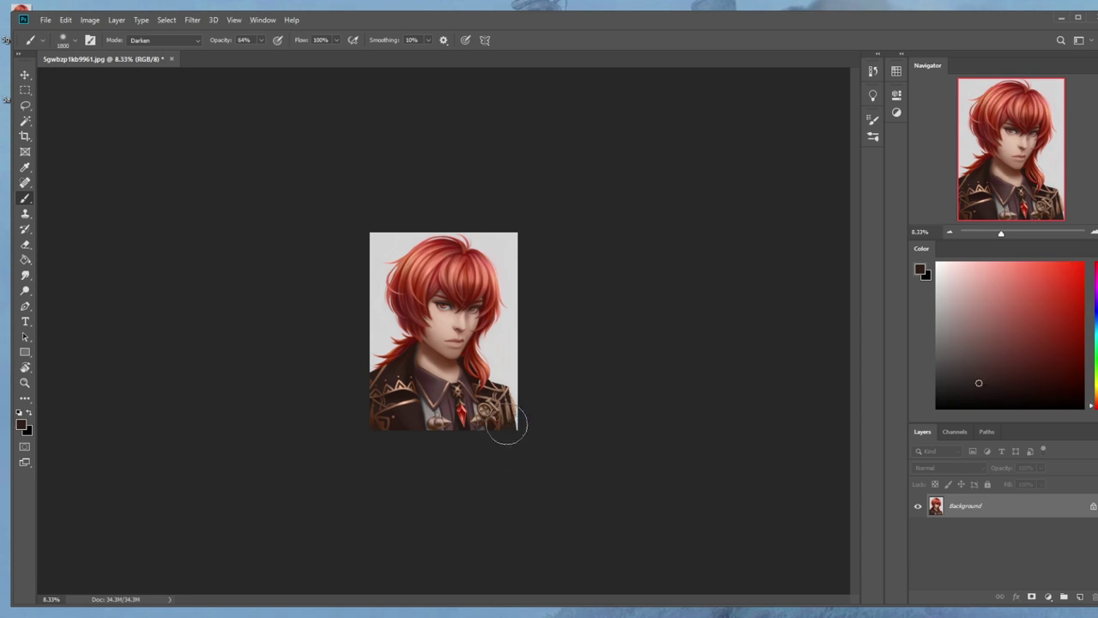
pyautogui.keyDown('alt'); pyautogui.click(515, 420); pyautogui.keyUp('alt')
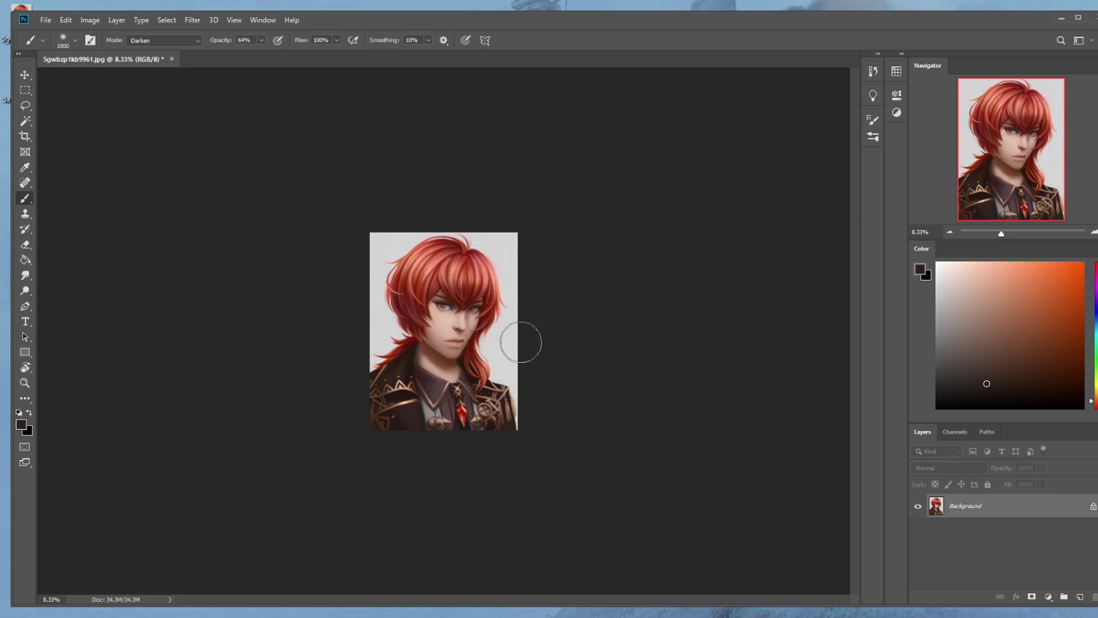
pyautogui.click(25, 121)
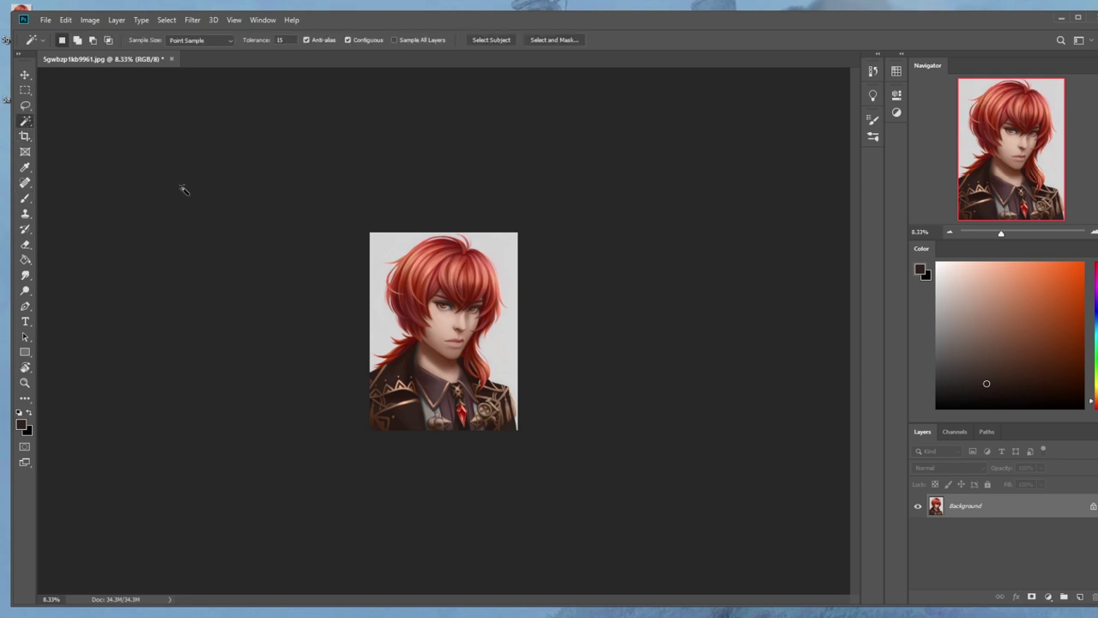
pyautogui.click(392, 330)
pyautogui.rightClick(470, 333)
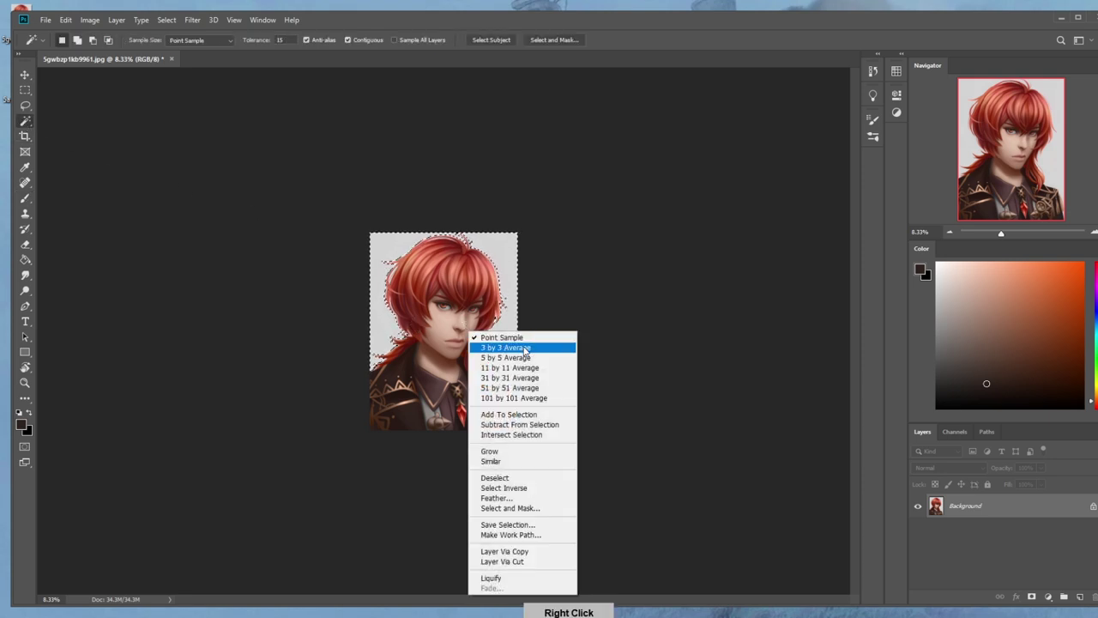
pyautogui.click(536, 487)
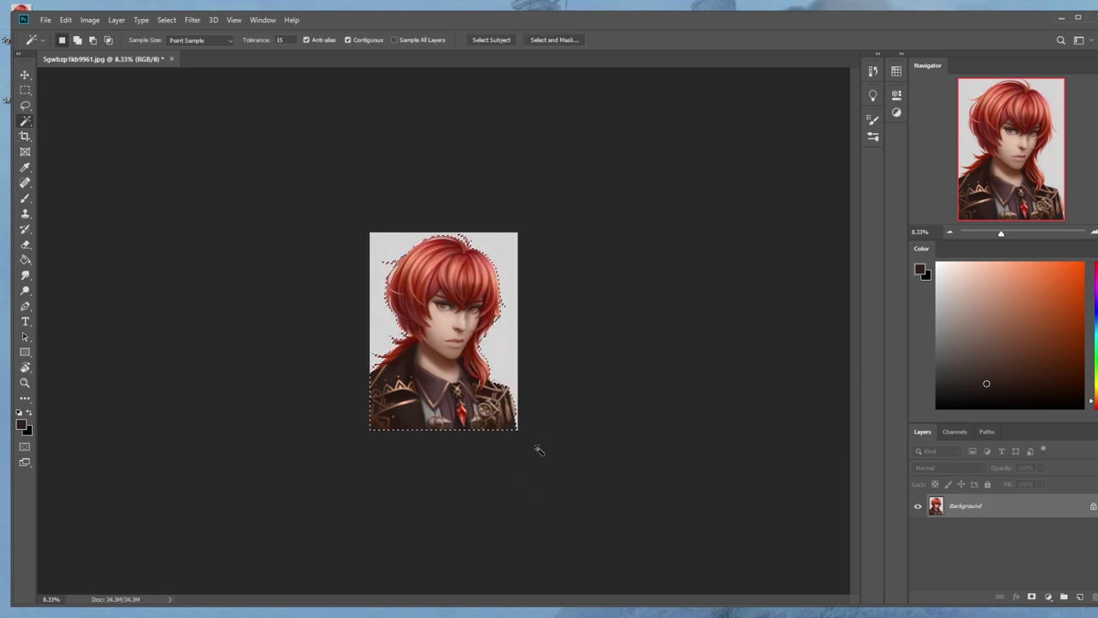
pyautogui.hotkey('ctrl', 'd')
pyautogui.press('b')
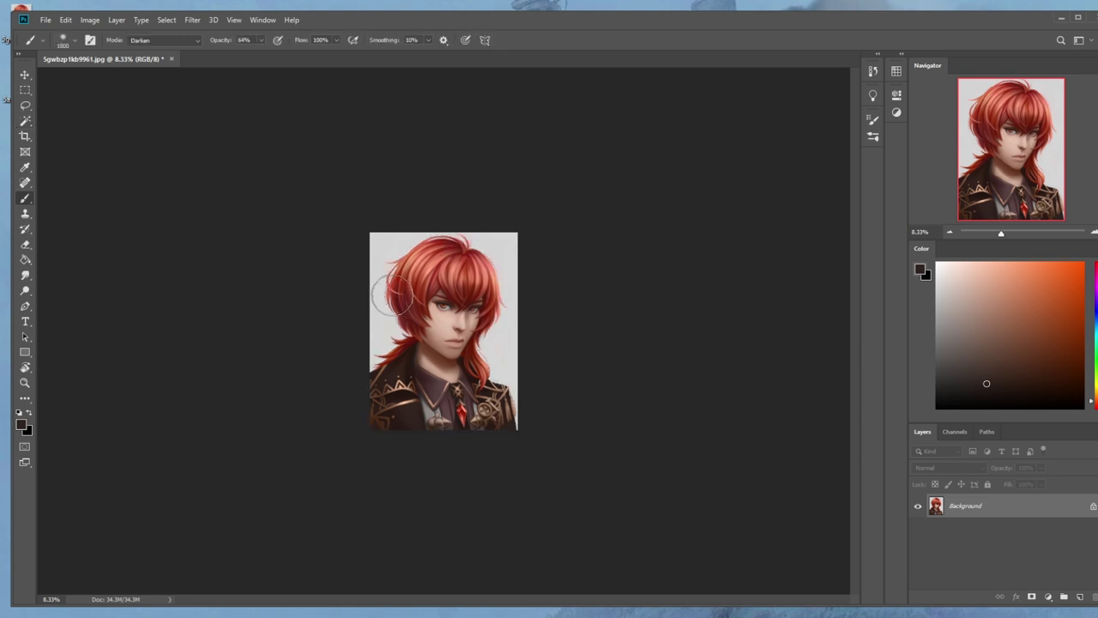
pyautogui.press(']')
pyautogui.press(']')
pyautogui.press(']')
pyautogui.press(']')
pyautogui.press(']')
pyautogui.press(']')
pyautogui.press(']')
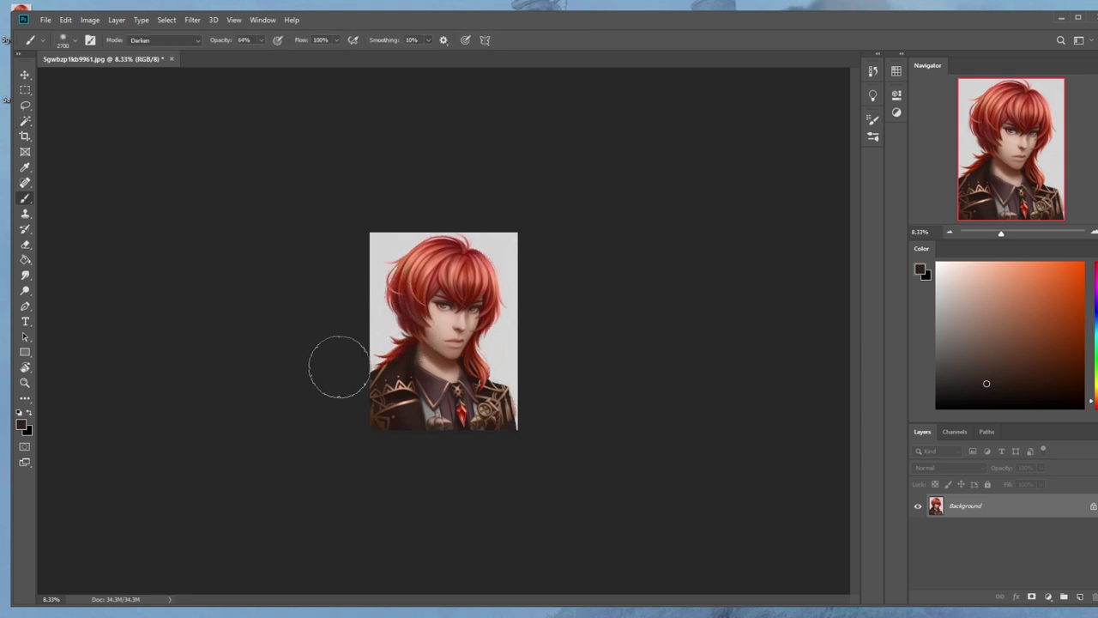
pyautogui.moveTo(487, 337); pyautogui.dragTo(520, 343)
pyautogui.hotkey('ctrl', 'z')
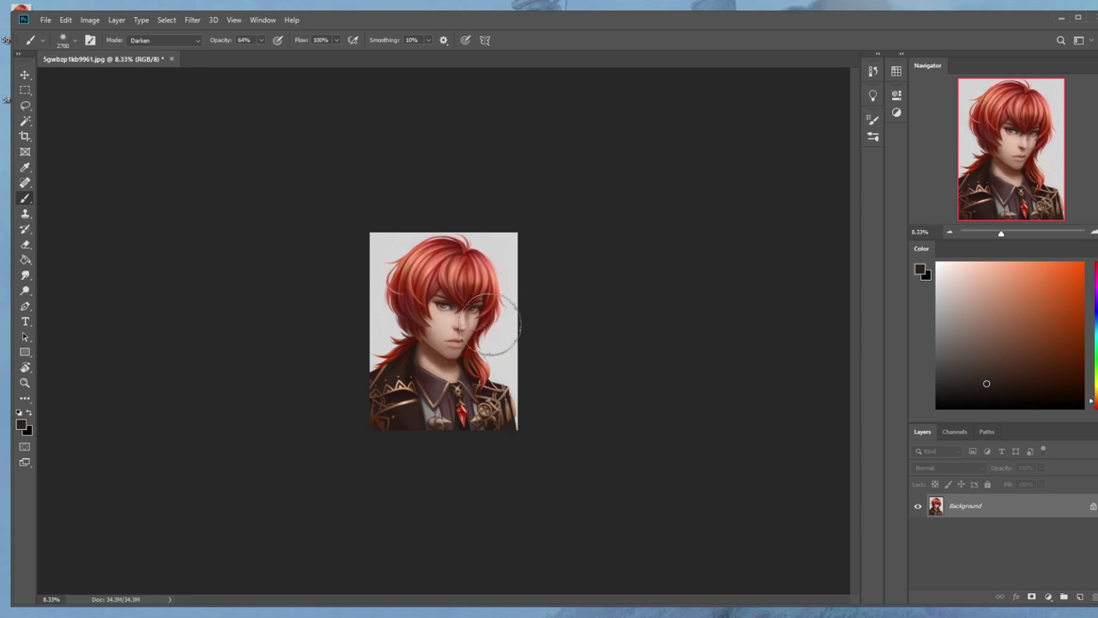
pyautogui.press('m')
pyautogui.rightClick(418, 311)
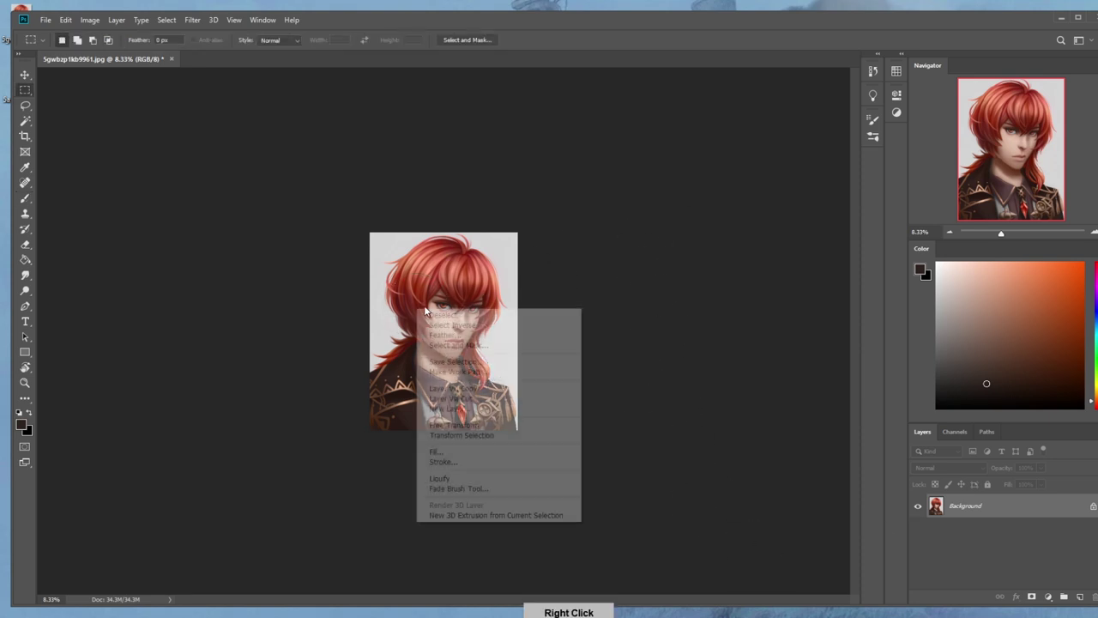
pyautogui.click(444, 316)
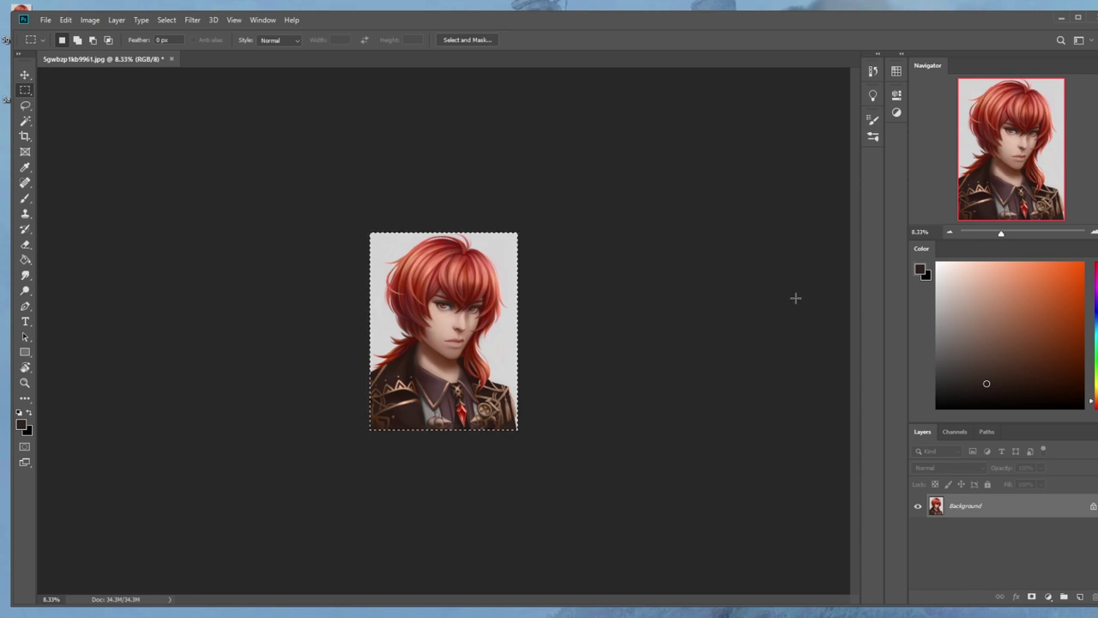
pyautogui.rightClick(501, 297)
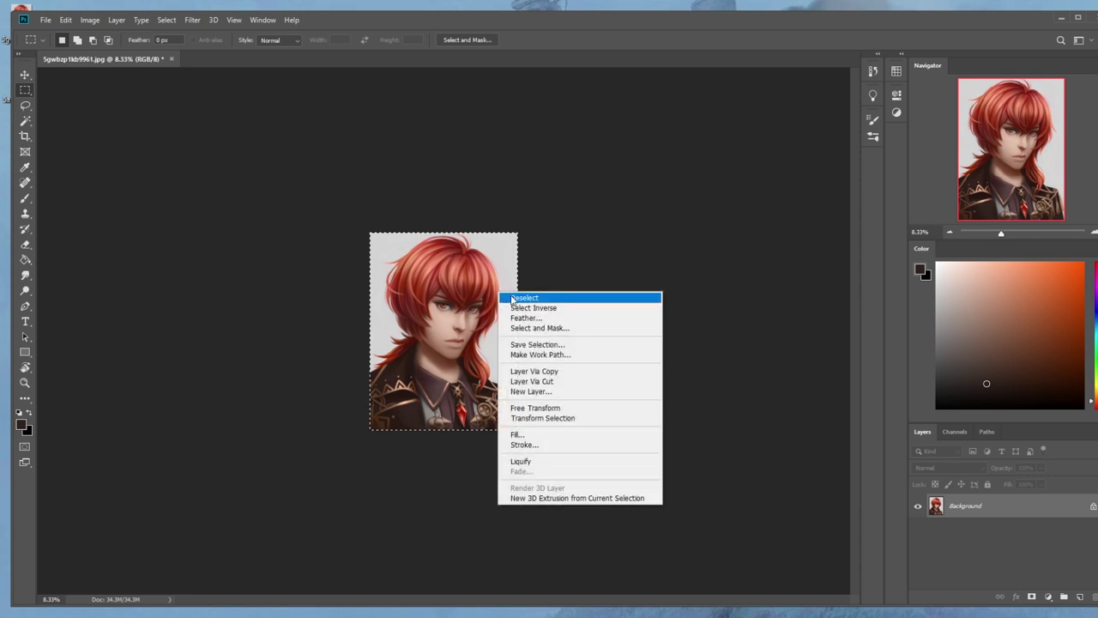
# Clear the selection, select and copy the entire portrait, then show the History list.
pyautogui.click(514, 297)
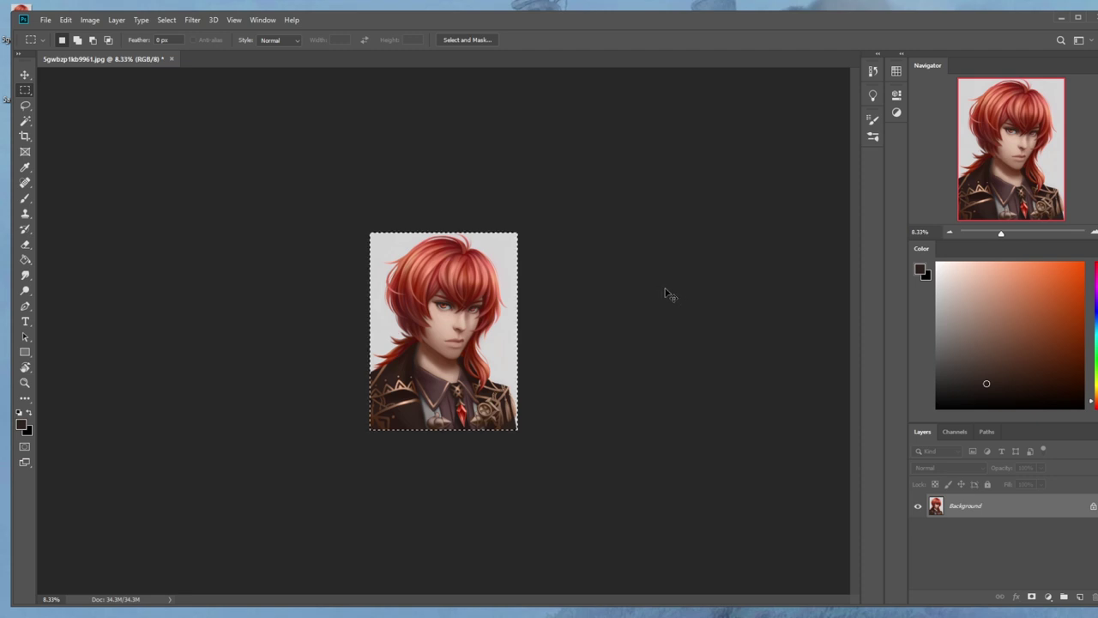
pyautogui.hotkey('ctrl', 'a')
pyautogui.hotkey('ctrl', '+')
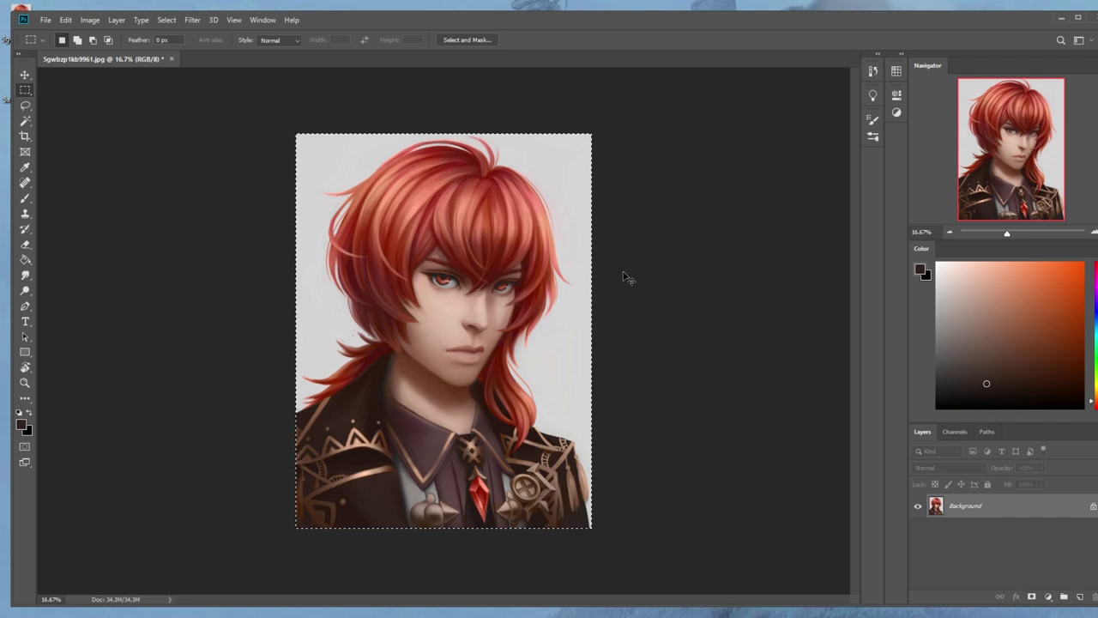
pyautogui.click(871, 76)
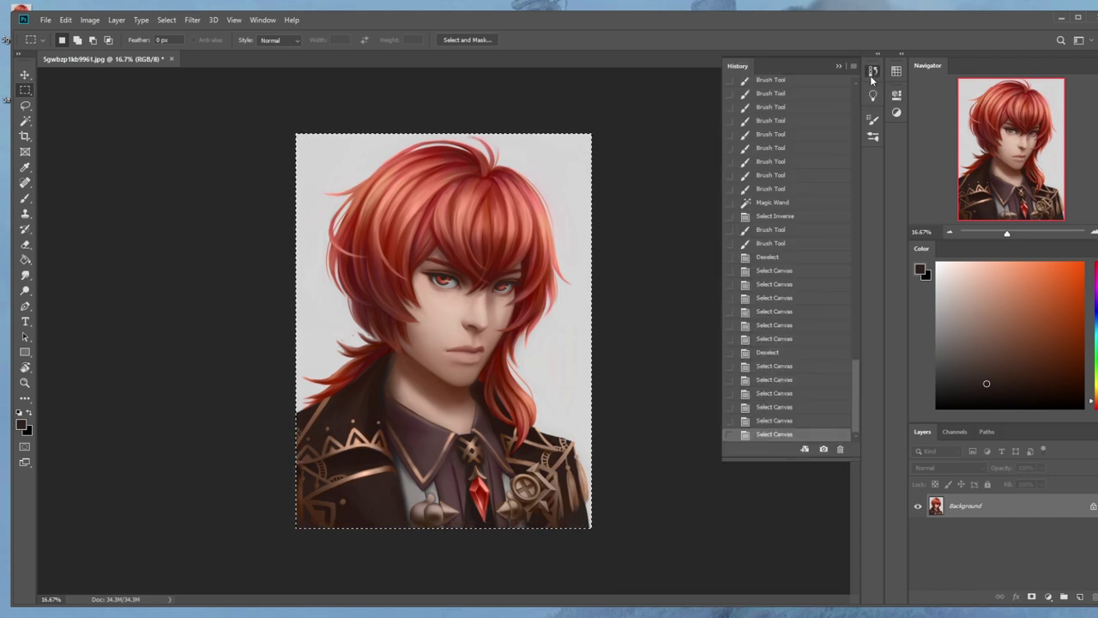
# Revert to the opening History snapshot and paste the retouched copy on top as Layer 1.
pyautogui.moveTo(853, 384); pyautogui.dragTo(855, 101)
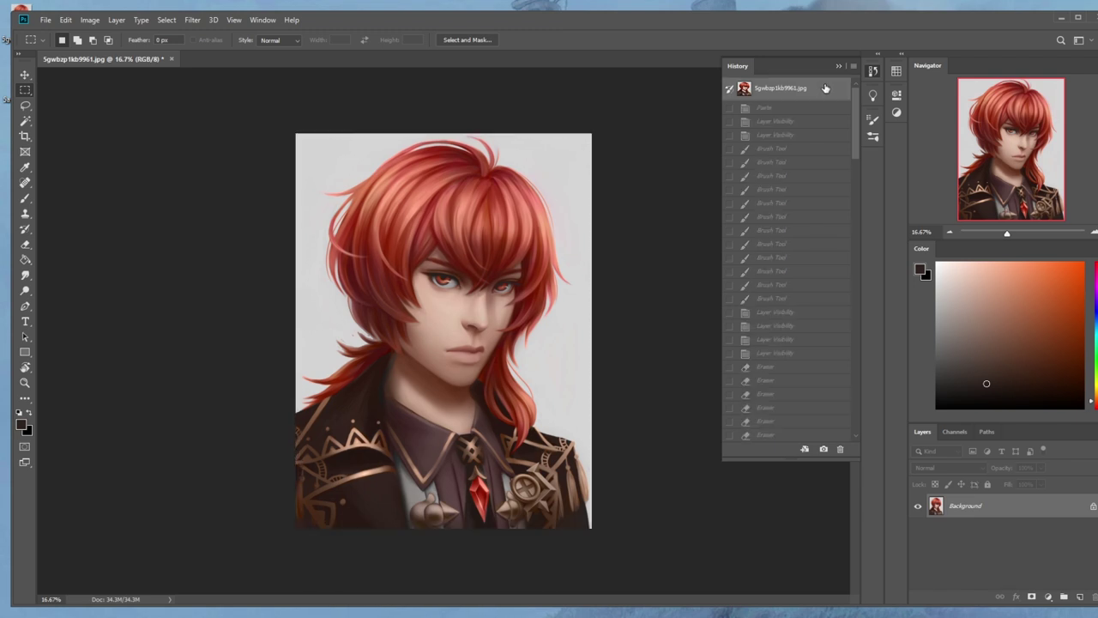
pyautogui.click(825, 88)
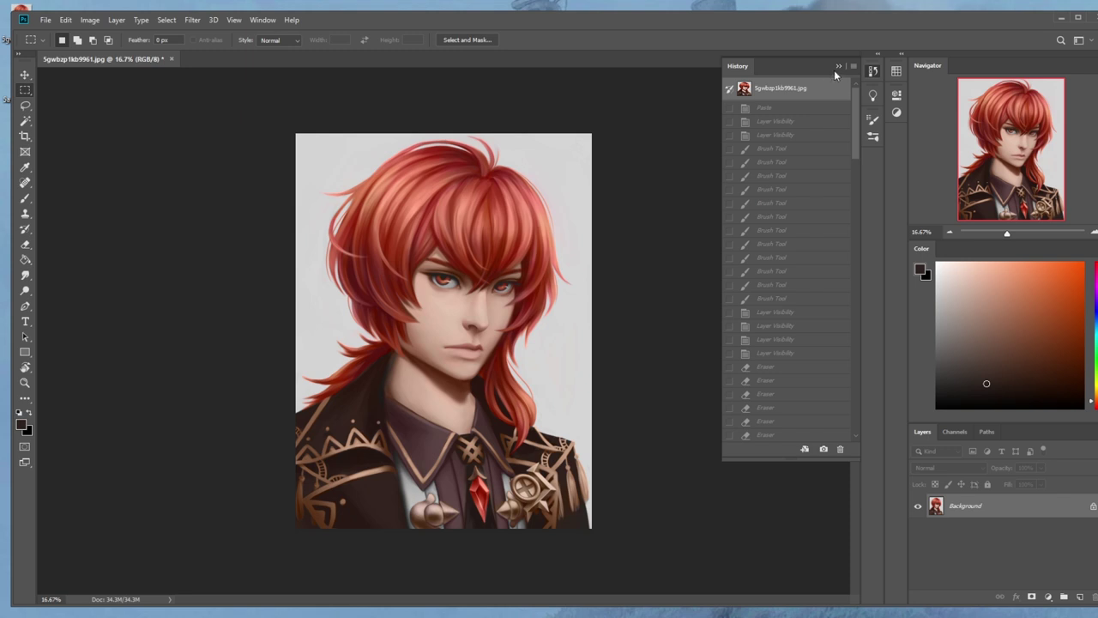
pyautogui.hotkey('ctrl', 'v')
pyautogui.hotkey('ctrl', '-')
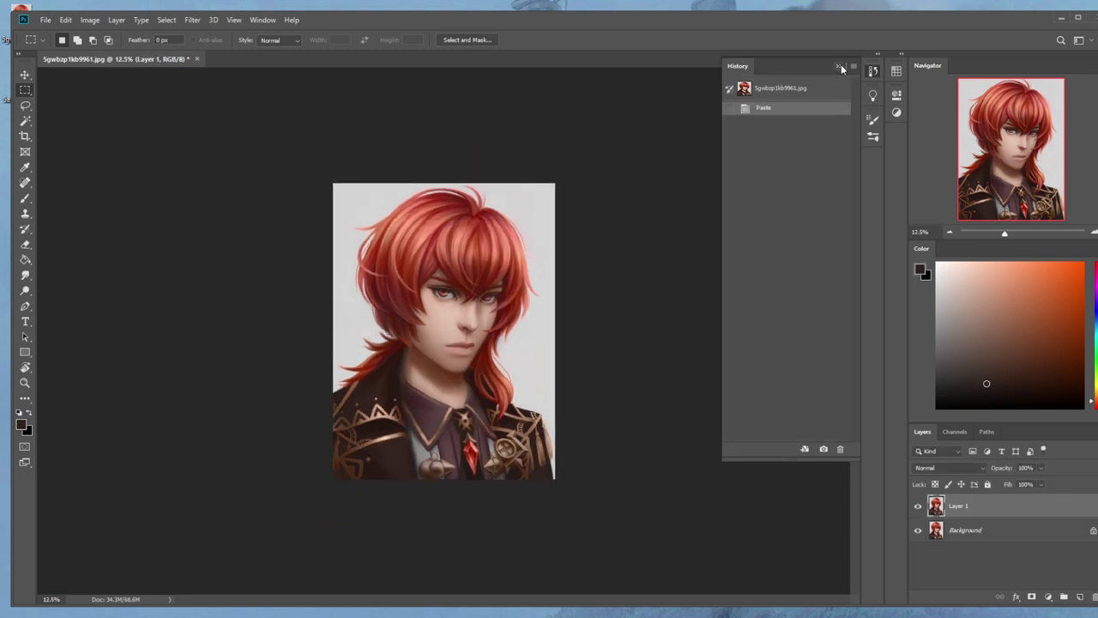
# Collapse the History panel and compare by toggling Layer 1 repeatedly, leaving it visible.
pyautogui.click(839, 65)
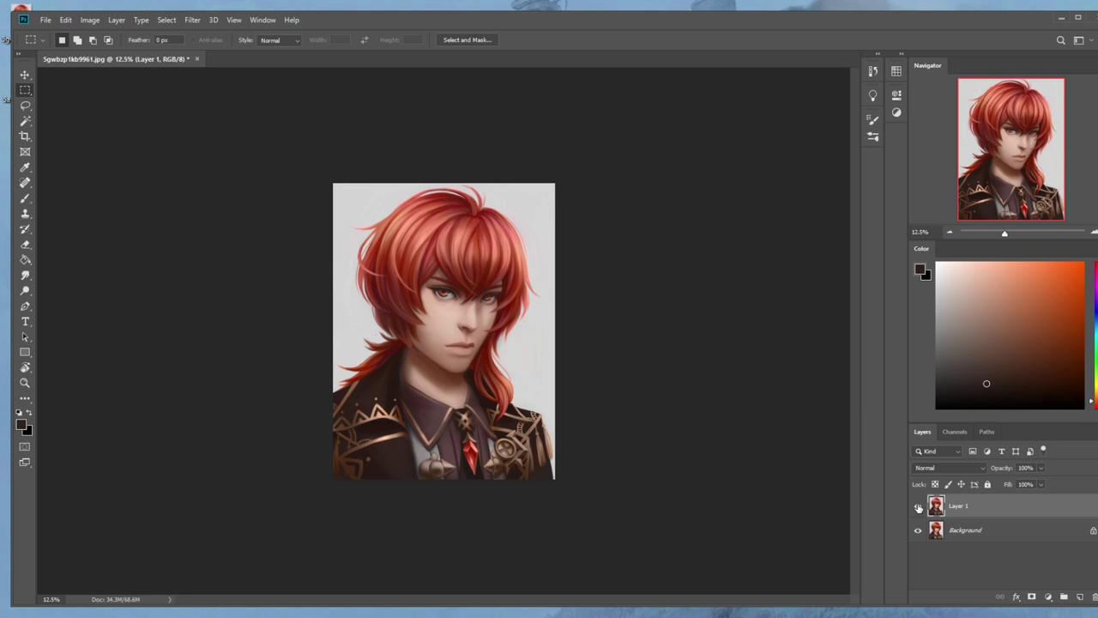
pyautogui.click(918, 507)
pyautogui.click(918, 507)
pyautogui.click(918, 507)
pyautogui.click(918, 507)
pyautogui.click(918, 507)
pyautogui.click(917, 507)
pyautogui.click(918, 506)
pyautogui.click(918, 507)
pyautogui.click(25, 121)
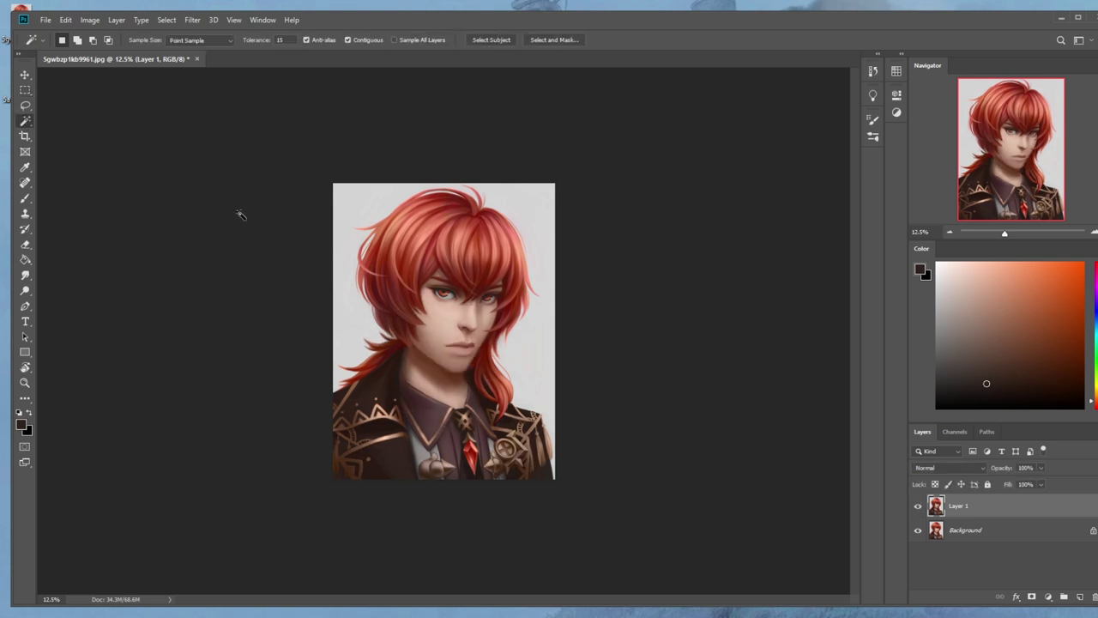
# Set Magic Wand tolerance to 30 and select the light grey background, then deselect.
pyautogui.click(261, 40)
pyautogui.write('30')
pyautogui.click(535, 350)
pyautogui.press('shift')
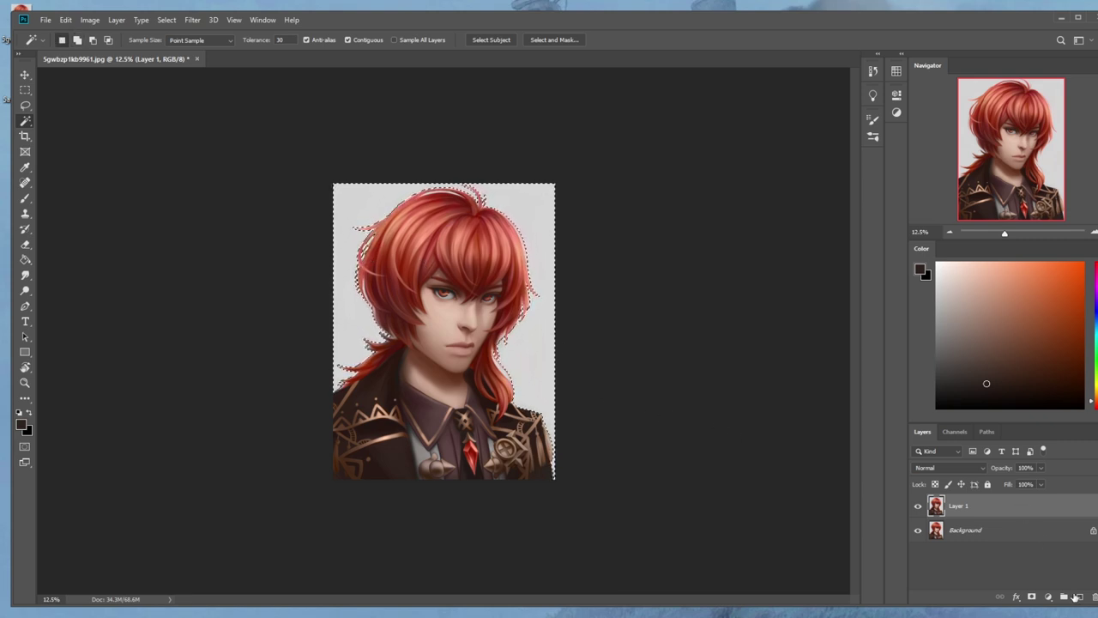
pyautogui.hotkey('ctrl', 'd')
# Darken the image with Hue/Saturation Lightness at -33.
pyautogui.hotkey('ctrl', 'u')
pyautogui.moveTo(825, 383); pyautogui.dragTo(788, 386)
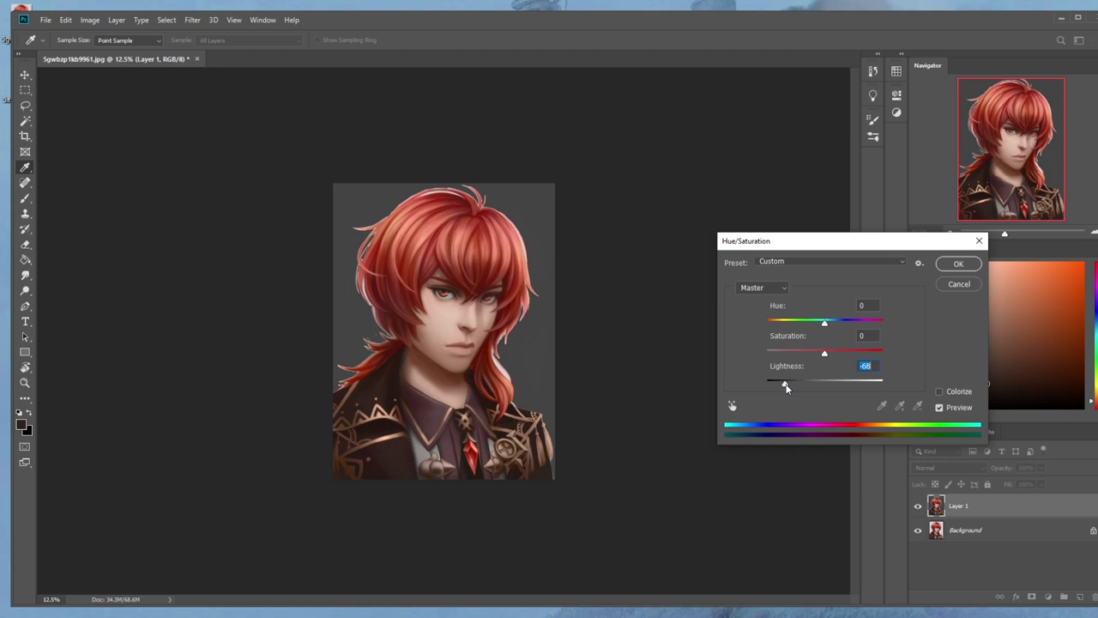
pyautogui.click(957, 264)
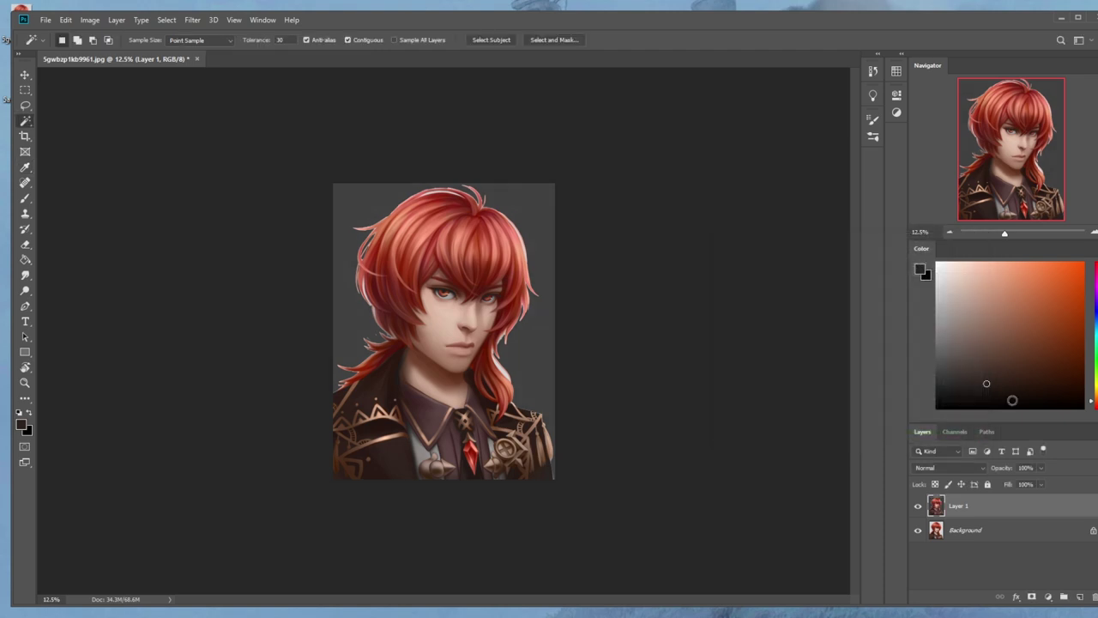
# Add a new empty Layer 2 in Darken blend mode and drop the selection.
pyautogui.click(1079, 596)
pyautogui.click(959, 468)
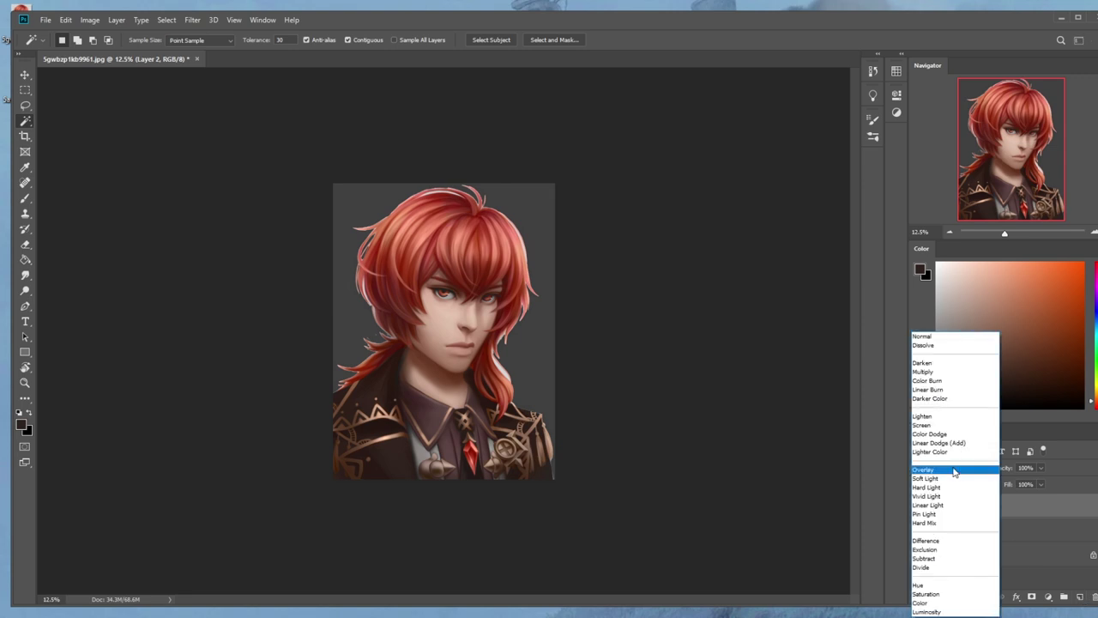
pyautogui.click(928, 363)
pyautogui.rightClick(513, 293)
pyautogui.click(579, 437)
pyautogui.rightClick(515, 288)
pyautogui.click(644, 321)
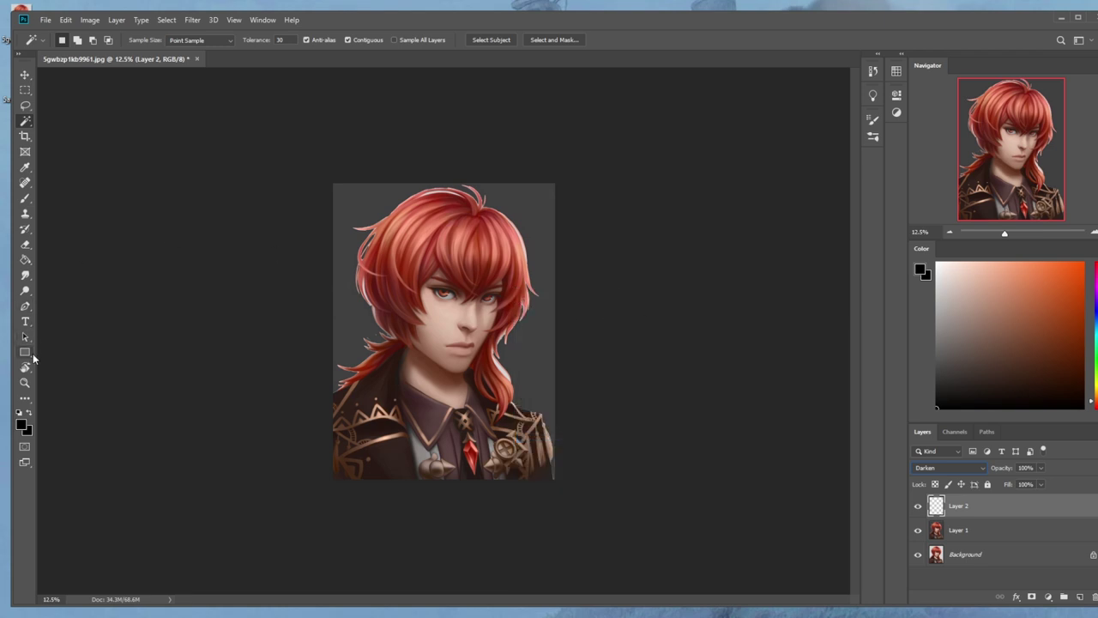
# Drag dark gradients down from the top of the portrait on Layer 2.
pyautogui.moveTo(25, 259)
pyautogui.mouseDown()
pyautogui.moveTo(91, 269)
pyautogui.moveTo(77, 259)
pyautogui.mouseUp()
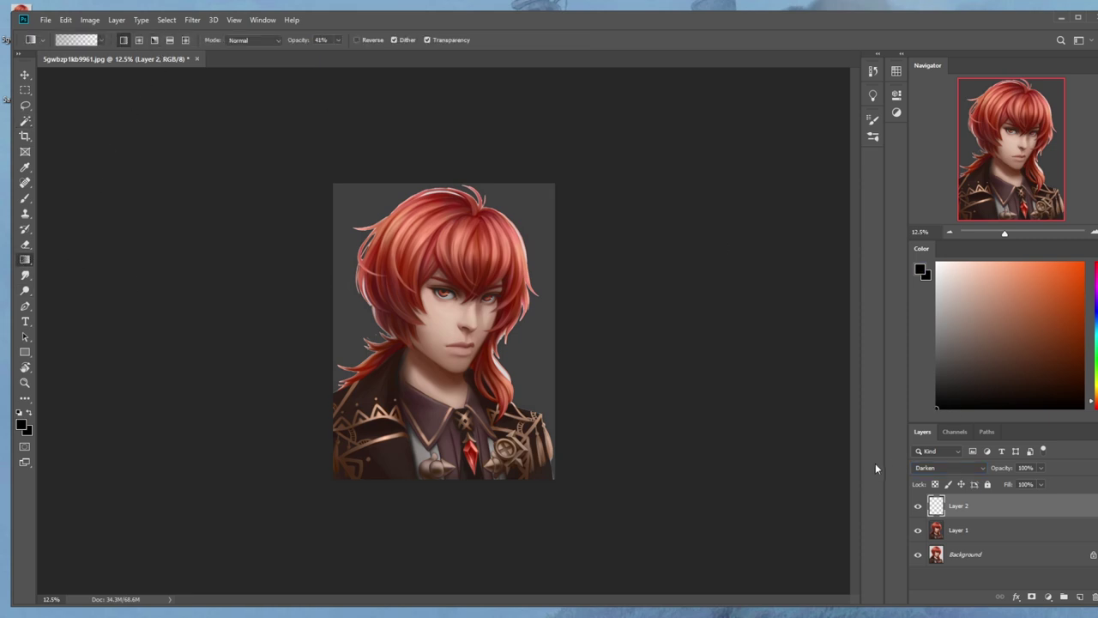
pyautogui.moveTo(520, 176); pyautogui.dragTo(478, 301)
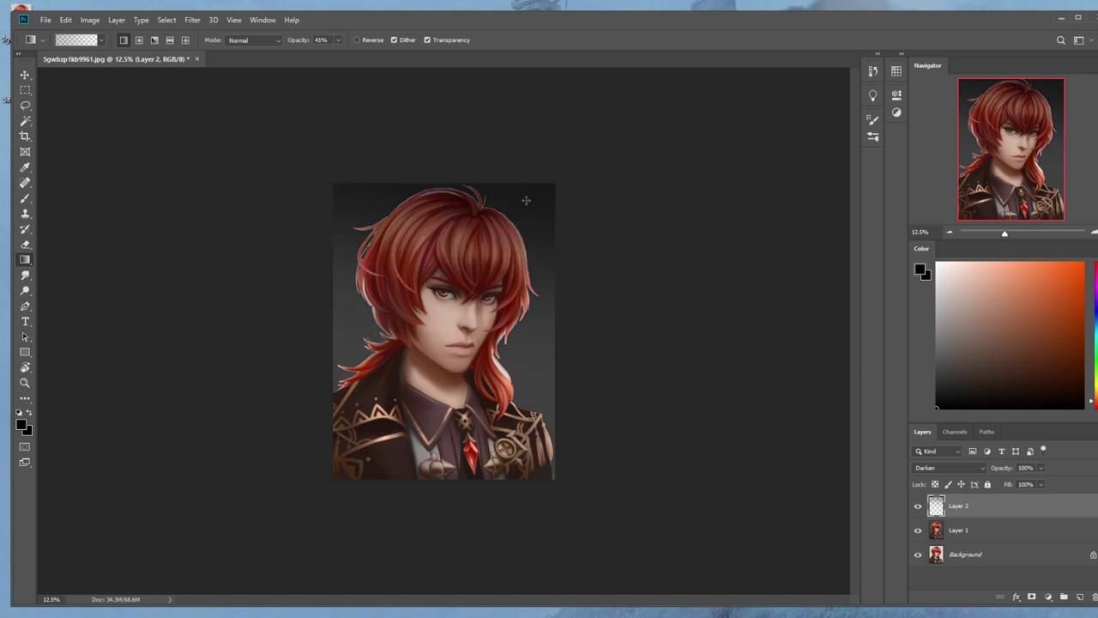
pyautogui.moveTo(524, 163); pyautogui.dragTo(512, 247)
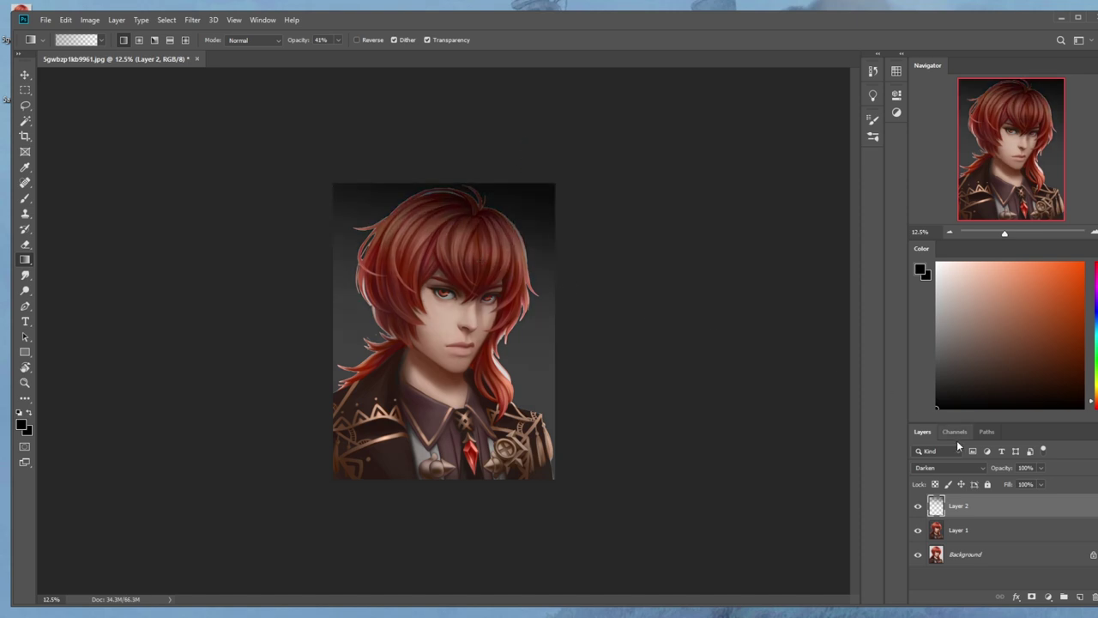
# Toggle the gradient layer to compare before and after, then flatten the image.
pyautogui.click(917, 506)
pyautogui.click(917, 506)
pyautogui.click(917, 506)
pyautogui.click(917, 506)
pyautogui.click(917, 506)
pyautogui.click(917, 508)
pyautogui.click(917, 507)
pyautogui.click(917, 508)
pyautogui.rightClick(1000, 506)
pyautogui.click(1008, 375)
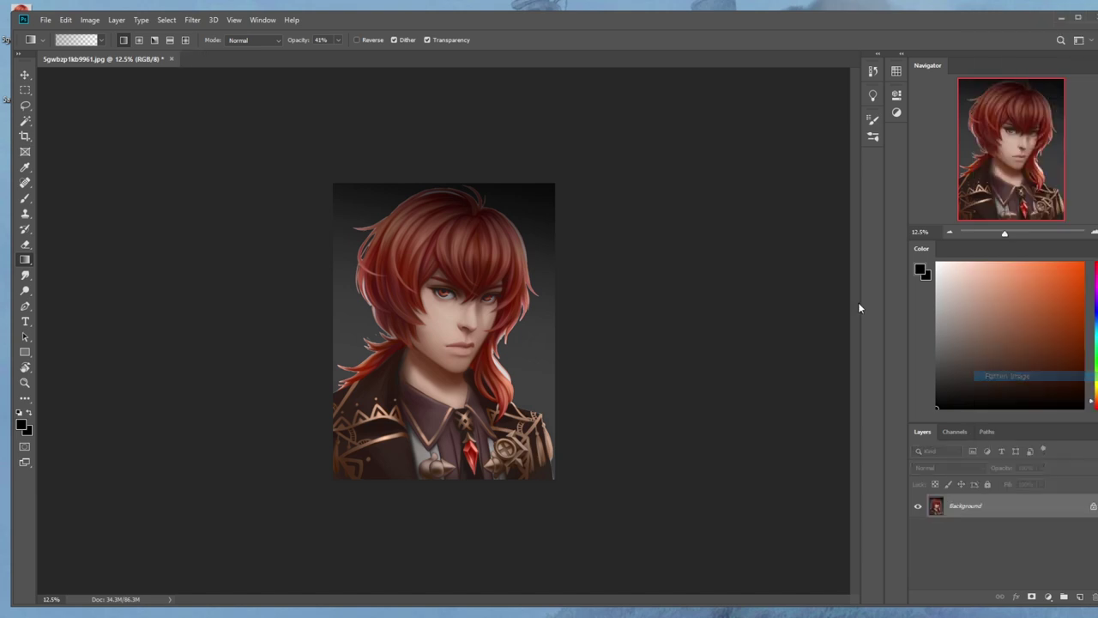
# Close the portrait, saving the changes as a JPEG with default options.
pyautogui.click(171, 59)
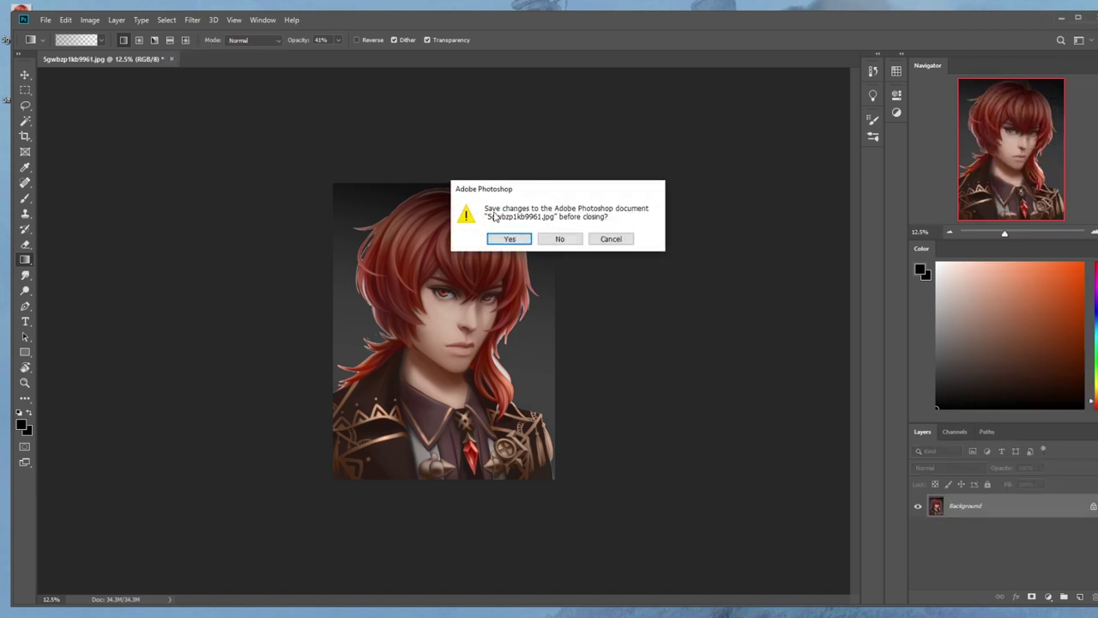
pyautogui.click(512, 240)
pyautogui.click(645, 159)
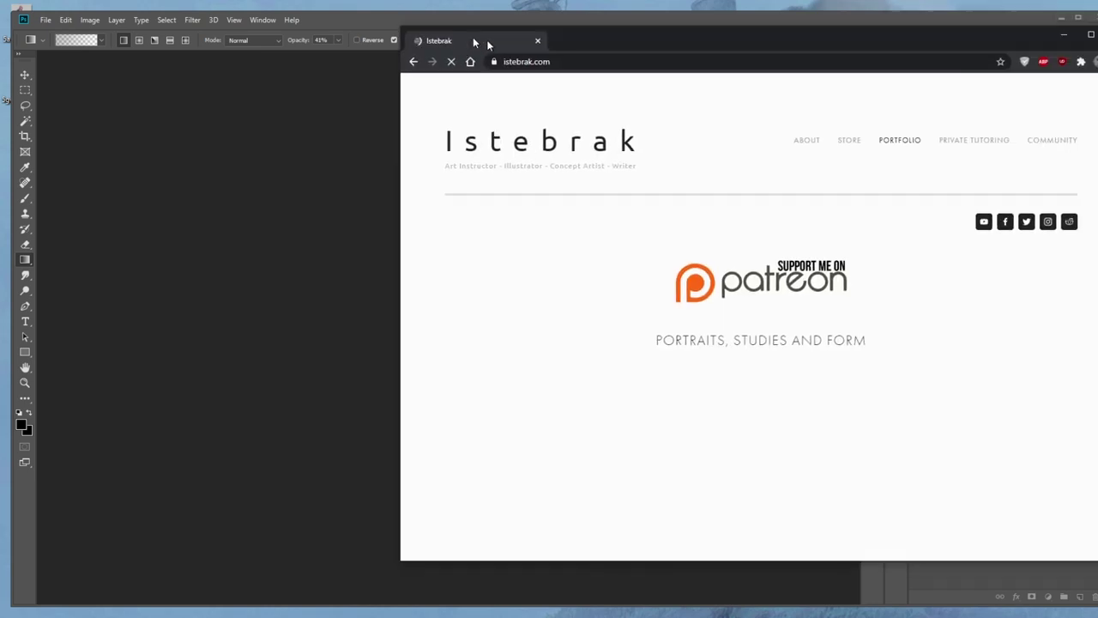
# Browse the Istebrak store's brush products, return home, and open the Reddit community link.
pyautogui.moveTo(472, 37); pyautogui.dragTo(214, 38)
pyautogui.click(569, 139)
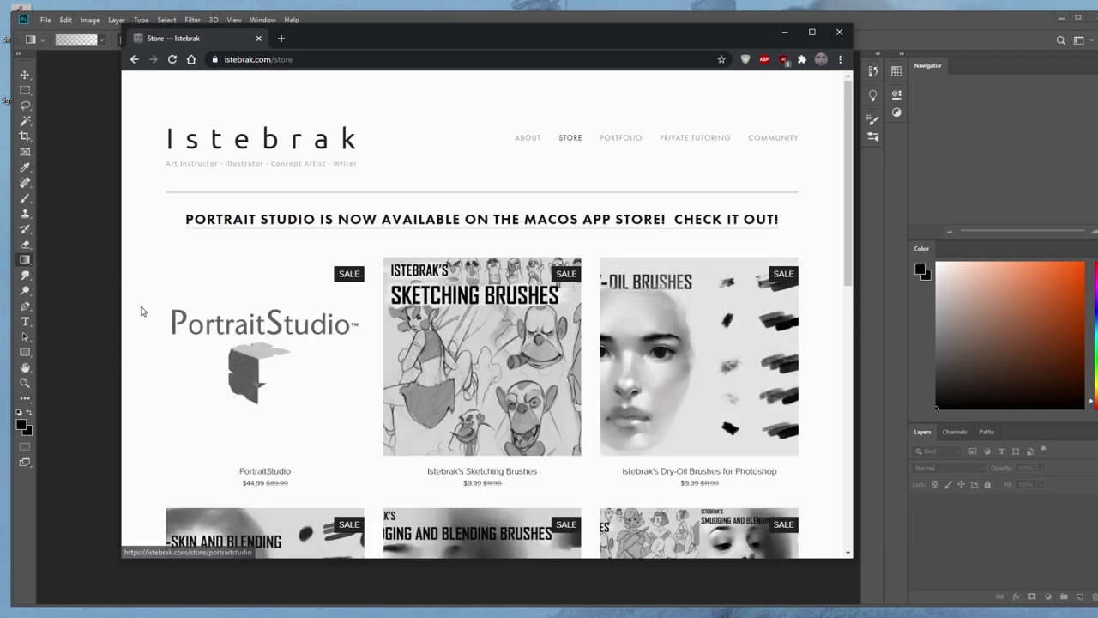
pyautogui.scroll(-2, 142, 311)
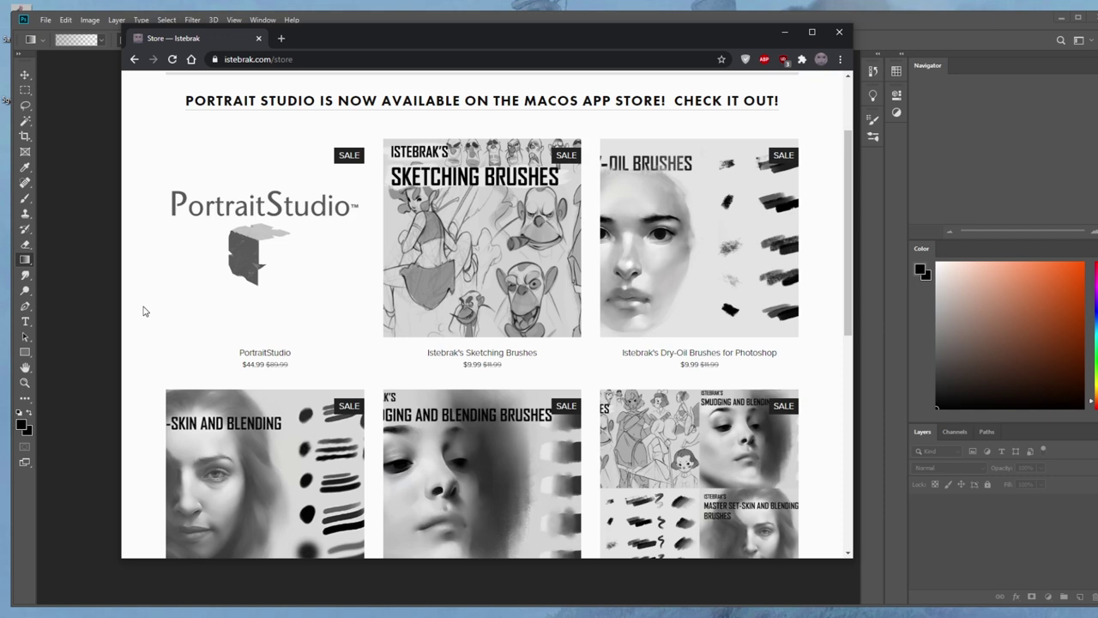
pyautogui.scroll(-4, 144, 311)
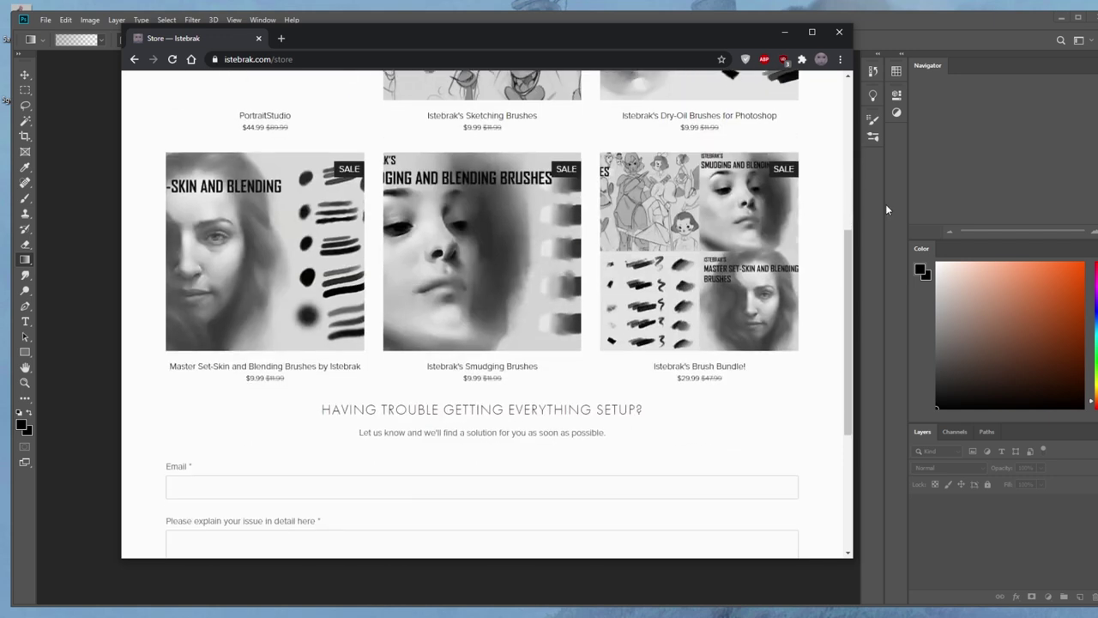
pyautogui.scroll(5, 839, 360)
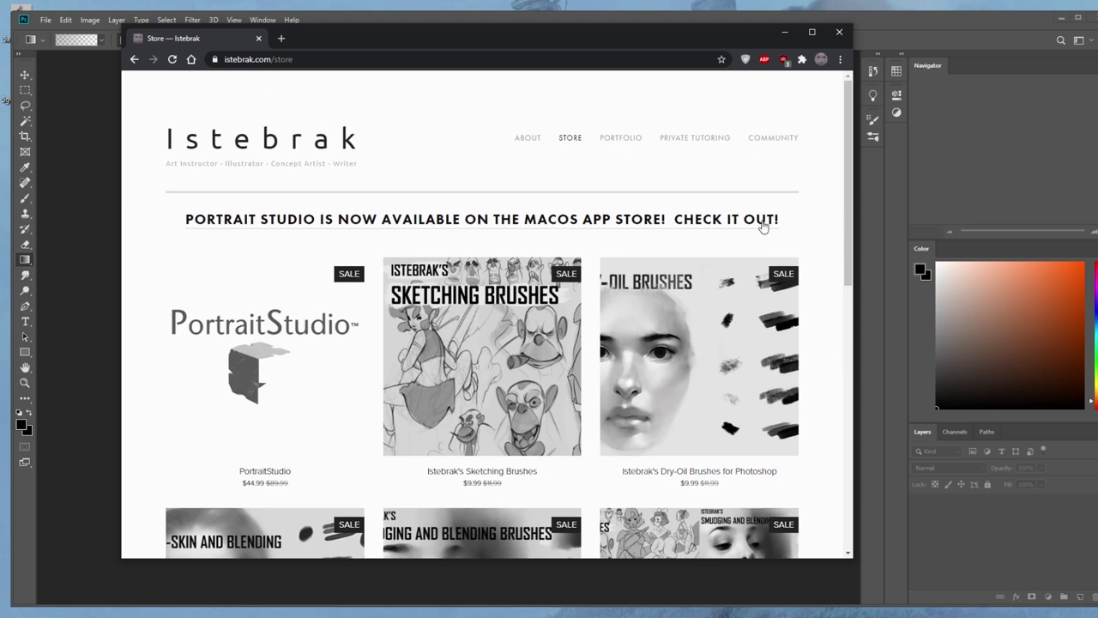
pyautogui.click(272, 138)
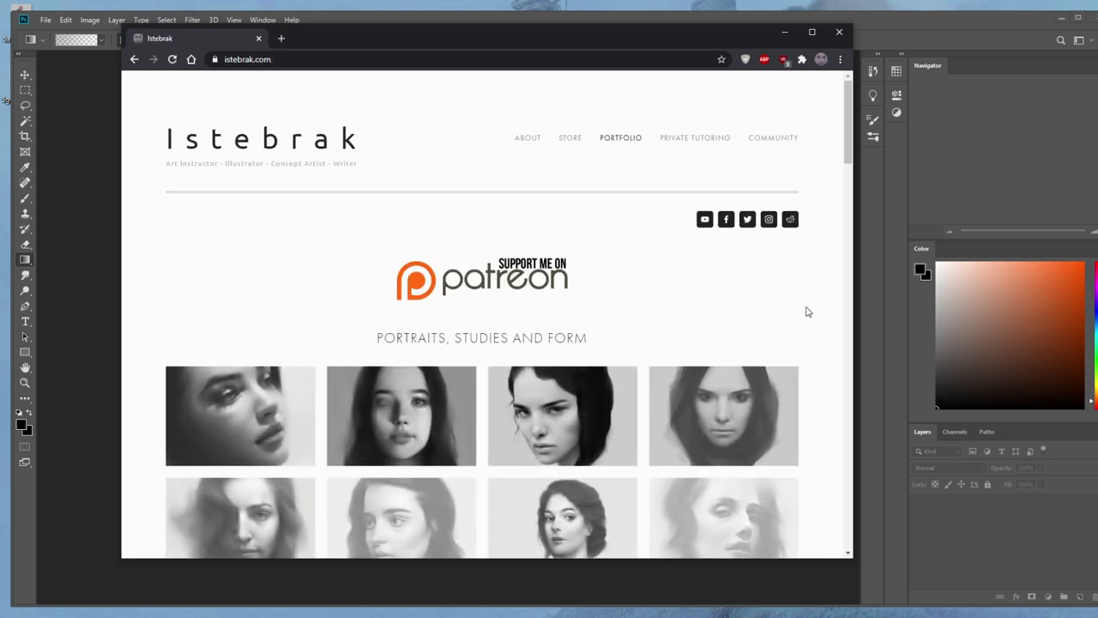
pyautogui.click(791, 219)
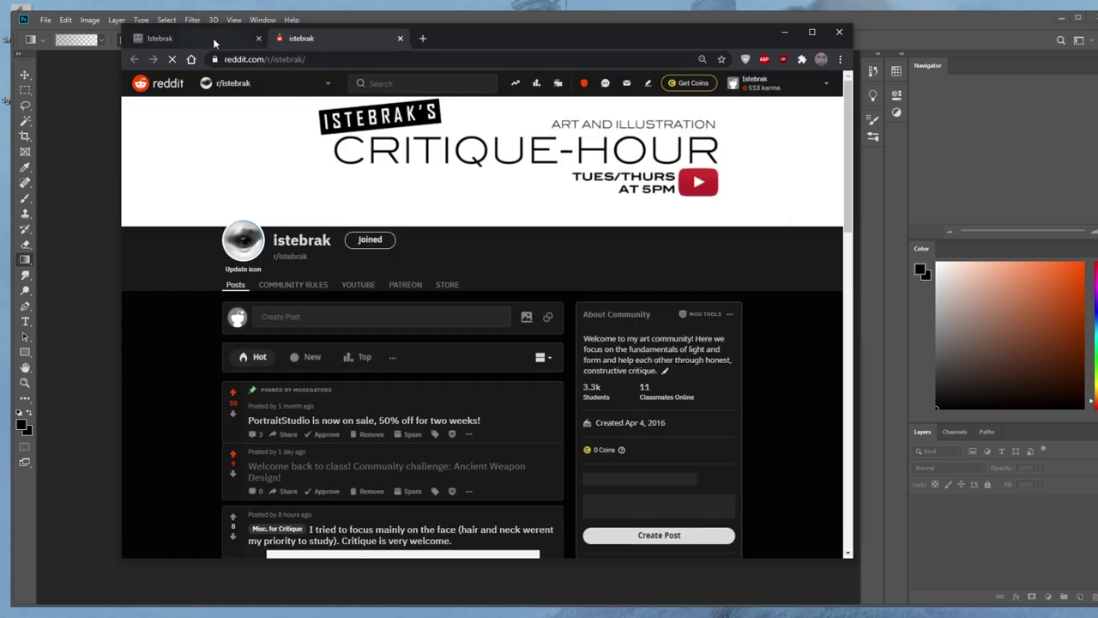
# Open the r/istebrak post 'Welcome back to class! Community challenge: Ancient Weapon Design!'.
pyautogui.click(216, 41)
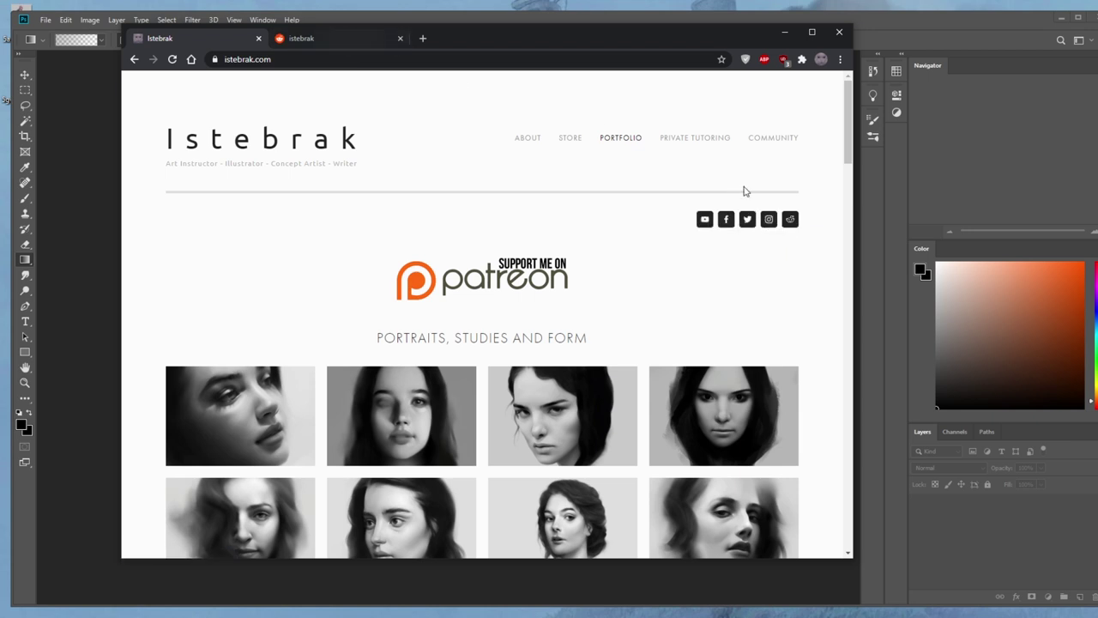
pyautogui.click(342, 35)
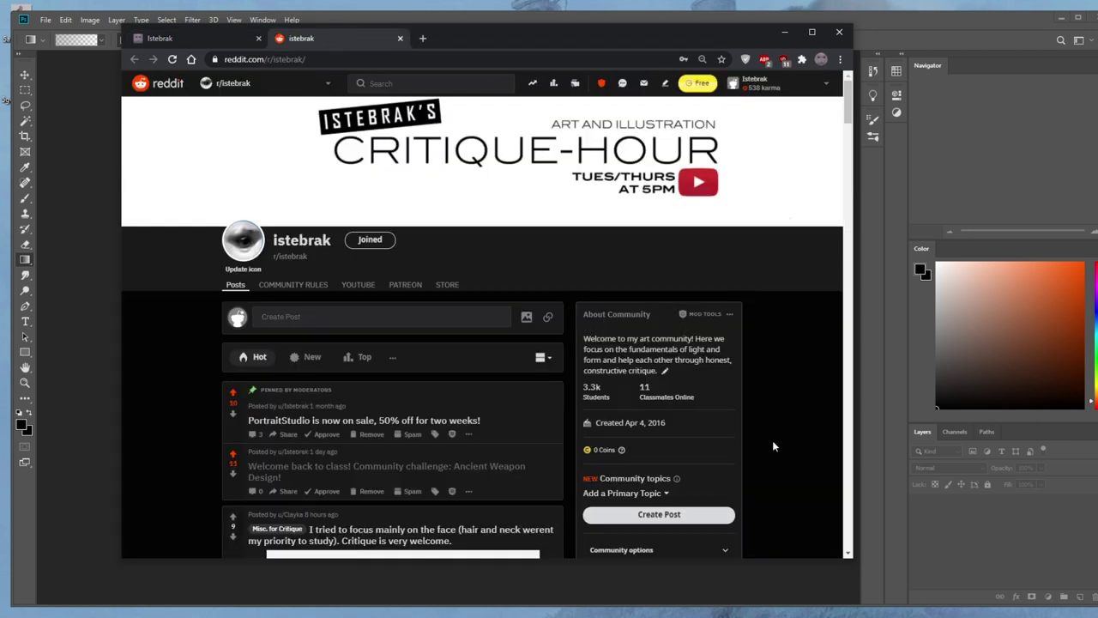
pyautogui.scroll(-2, 423, 529)
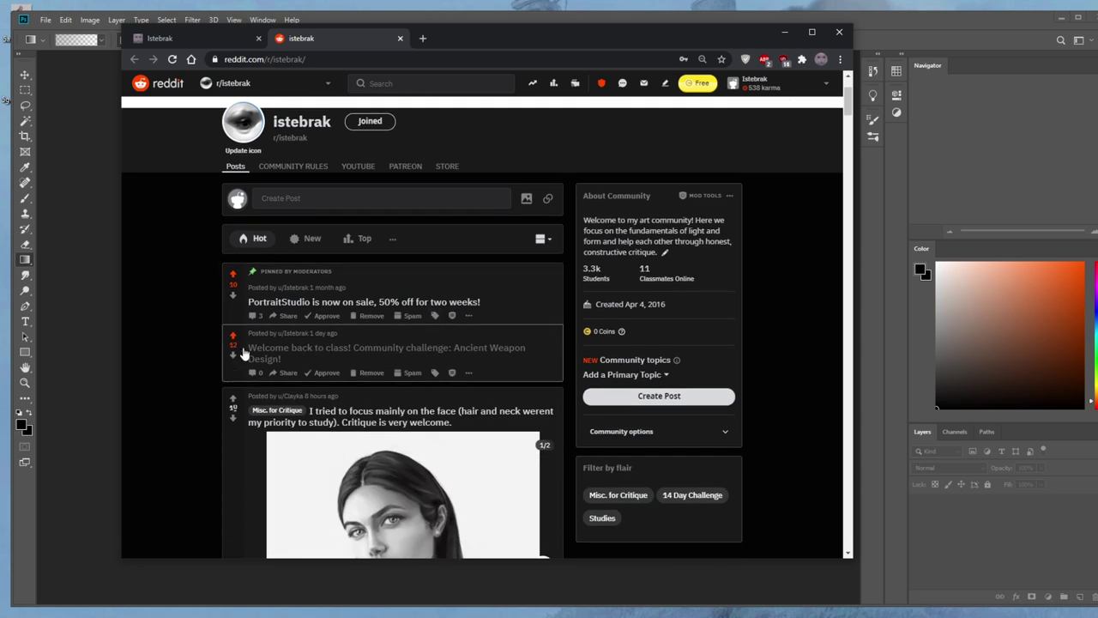
pyautogui.click(498, 350)
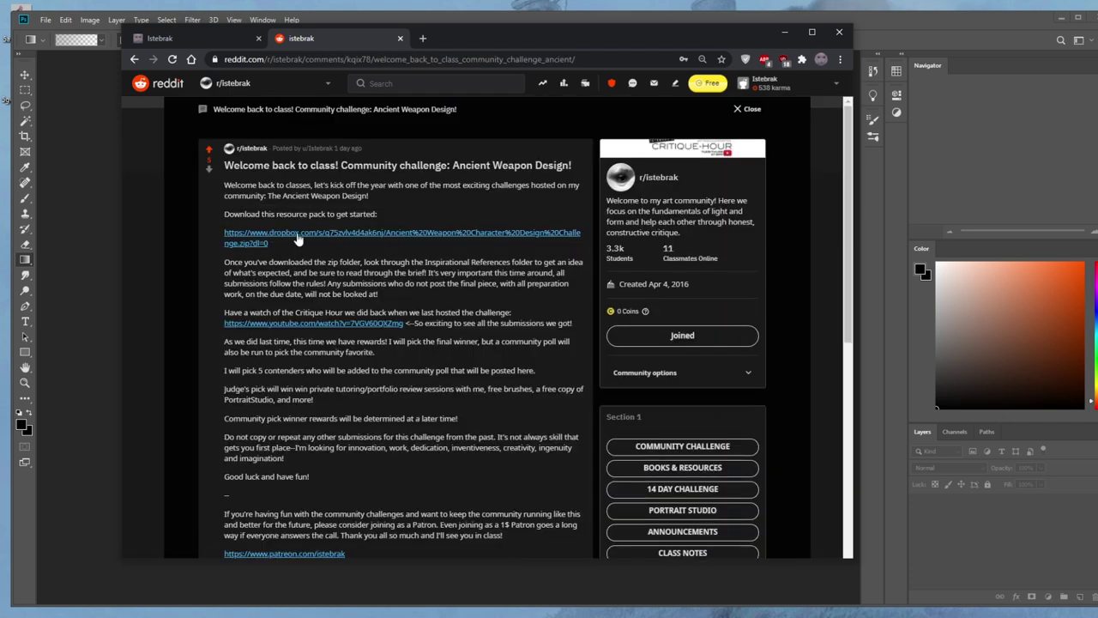
# Skim the Critique Hour showcase video from 31:32 to 1:58:40, then close its tab.
pyautogui.click(344, 324)
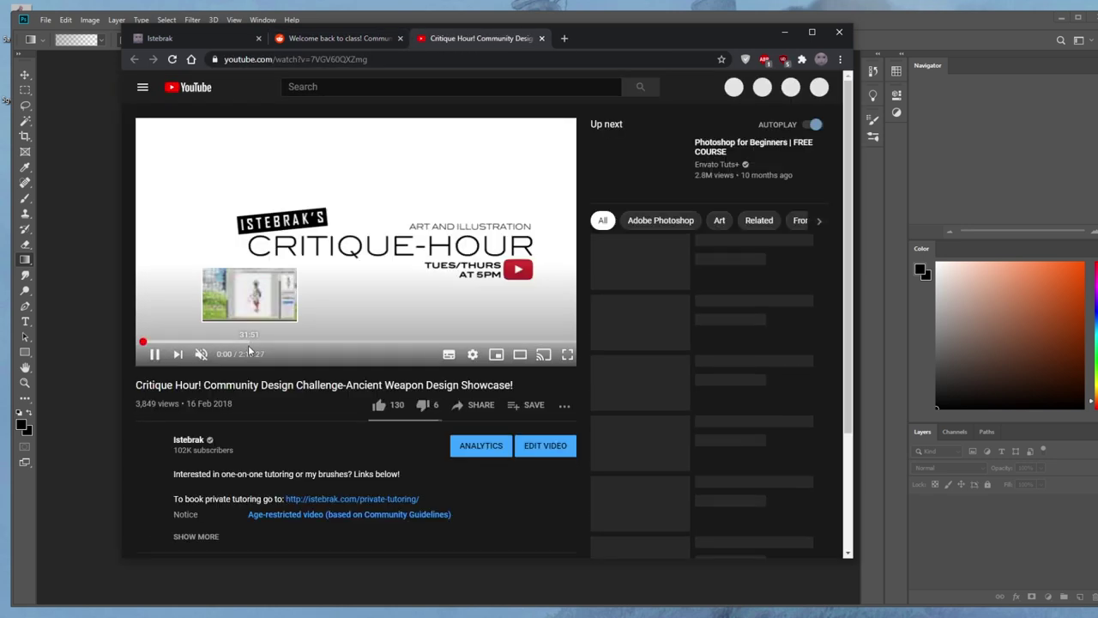
pyautogui.click(245, 342)
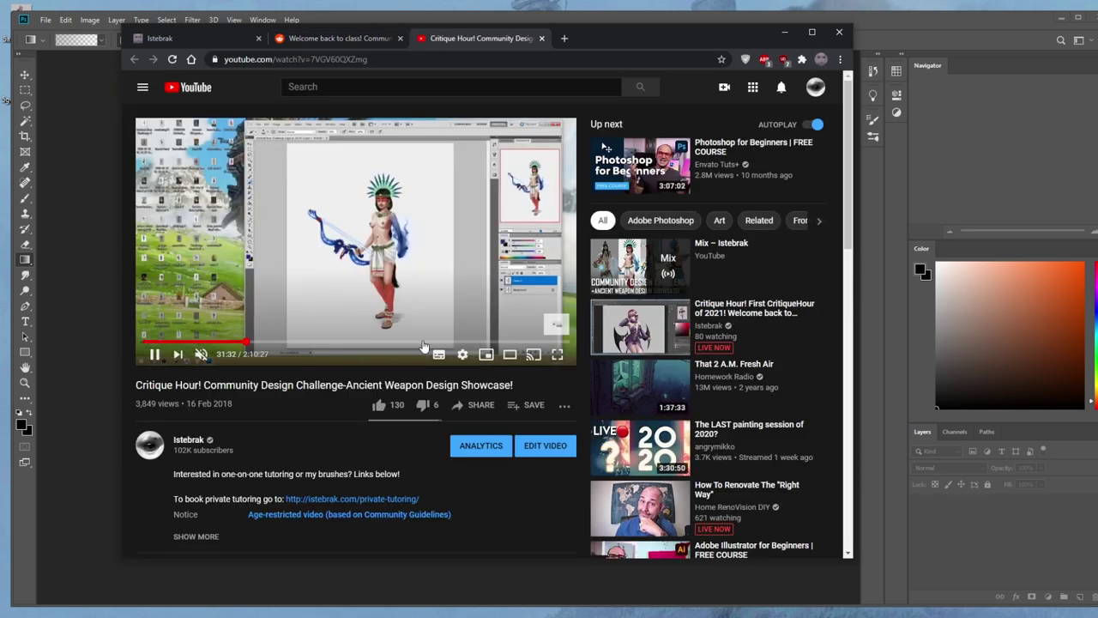
pyautogui.click(420, 343)
pyautogui.click(446, 342)
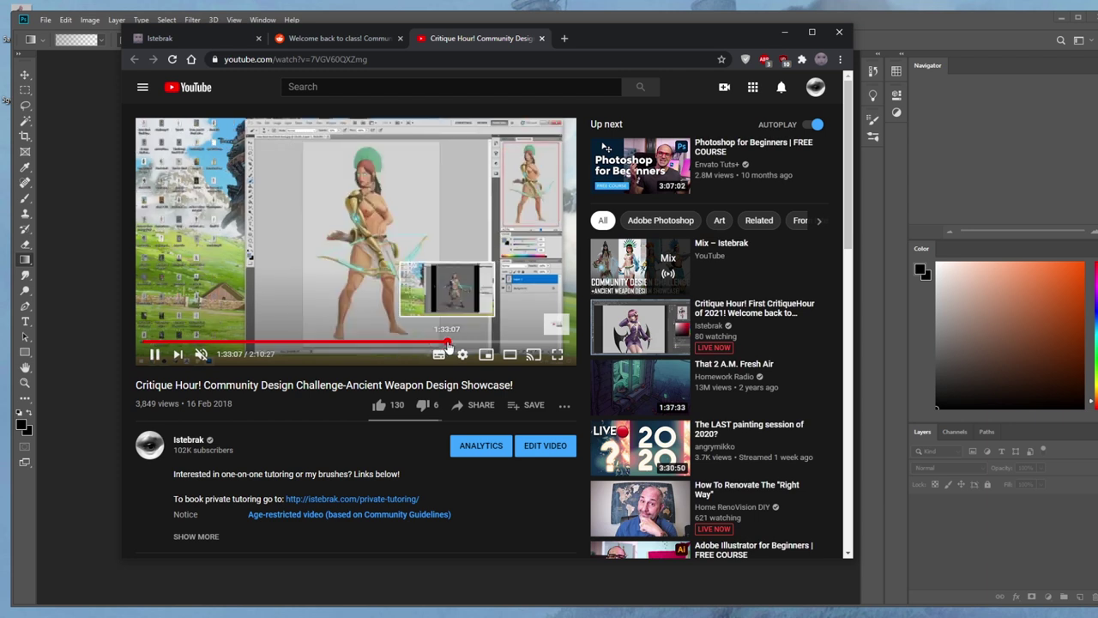
pyautogui.click(466, 343)
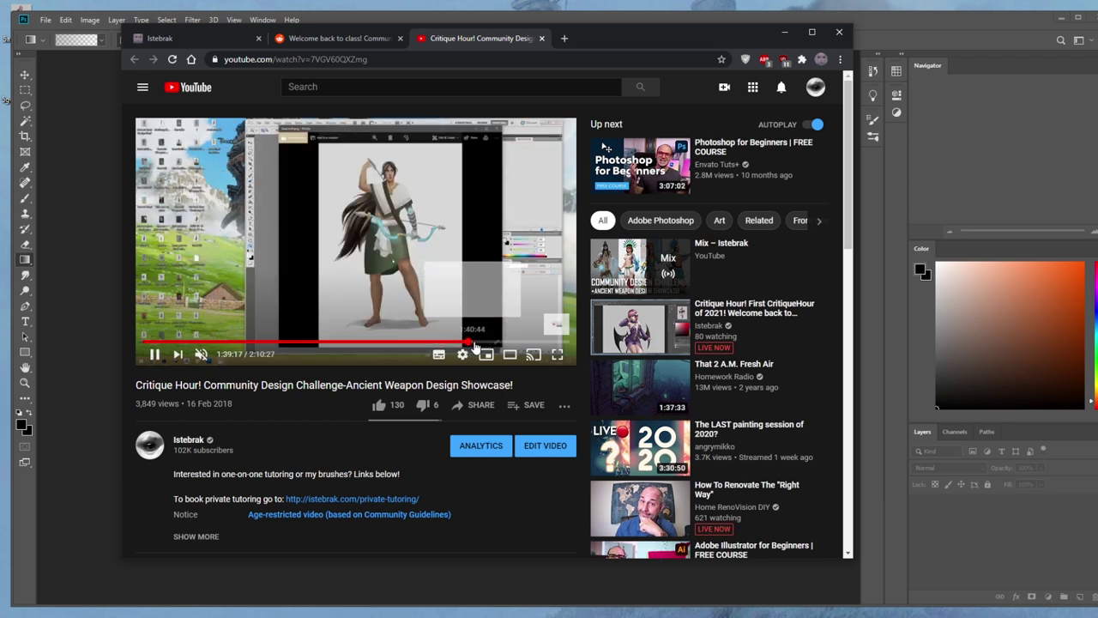
pyautogui.click(495, 344)
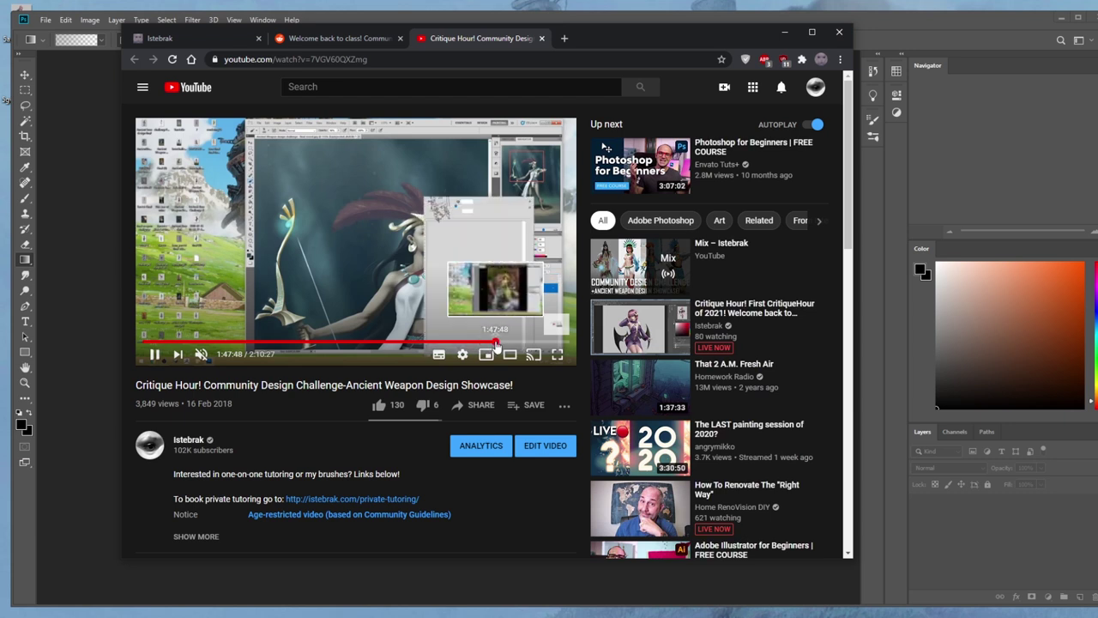
pyautogui.click(502, 343)
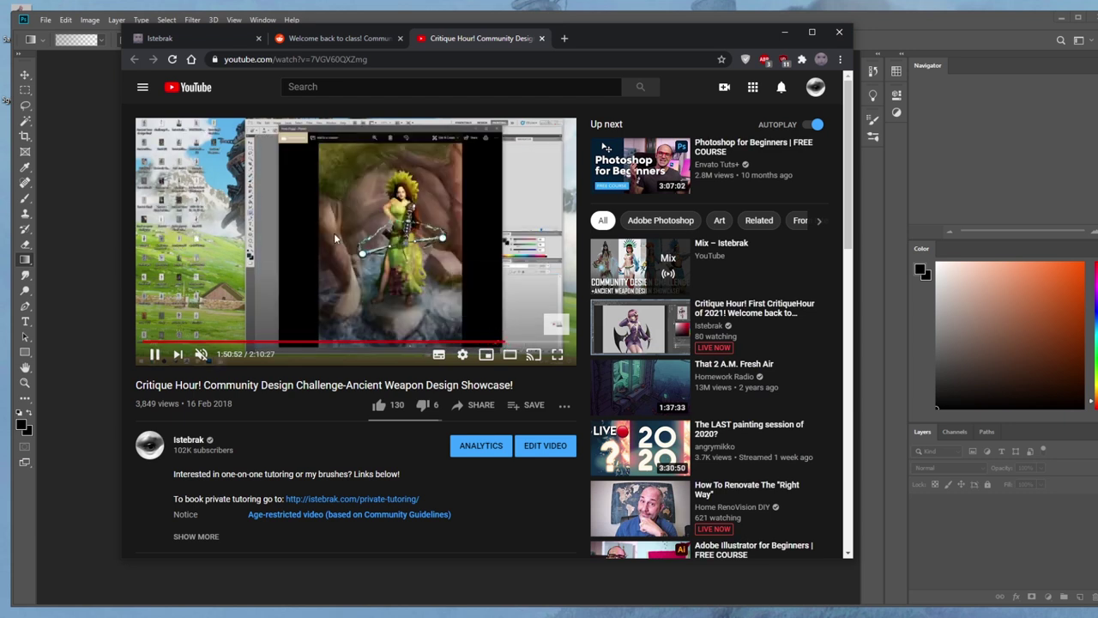
pyautogui.click(520, 343)
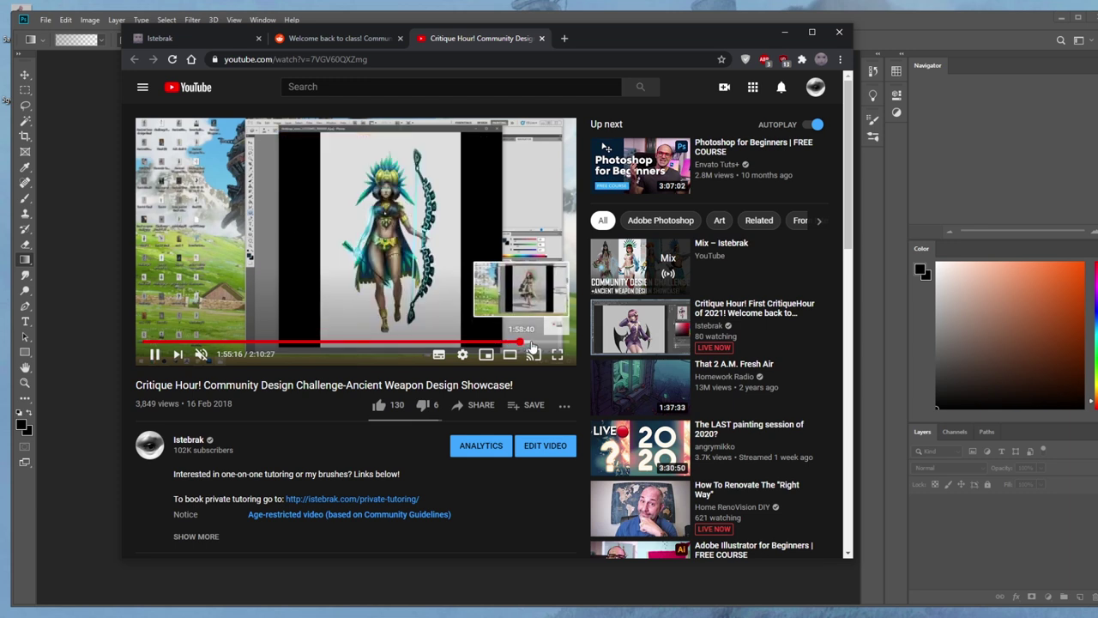
pyautogui.click(533, 343)
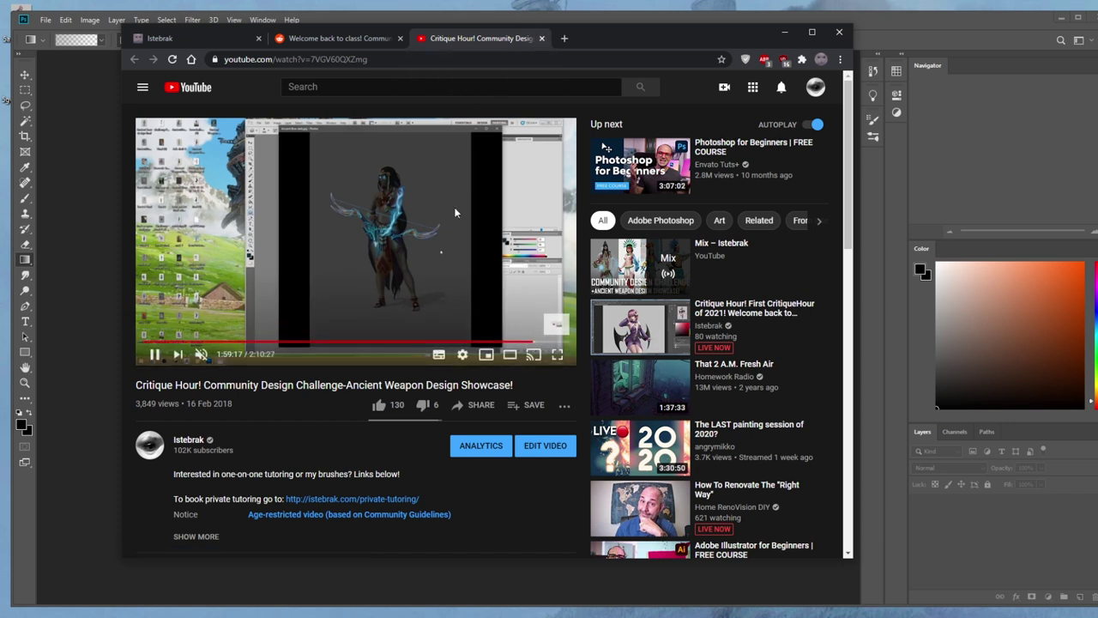
pyautogui.click(541, 39)
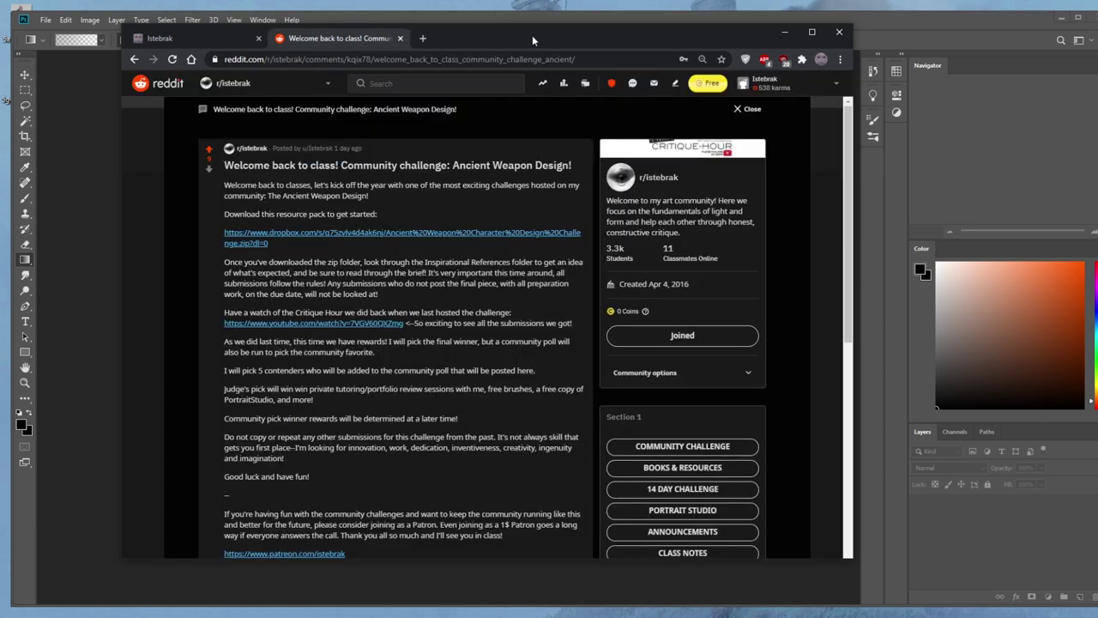
# Switch back to the Istebrak home page tab and briefly check the date and time.
pyautogui.click(194, 34)
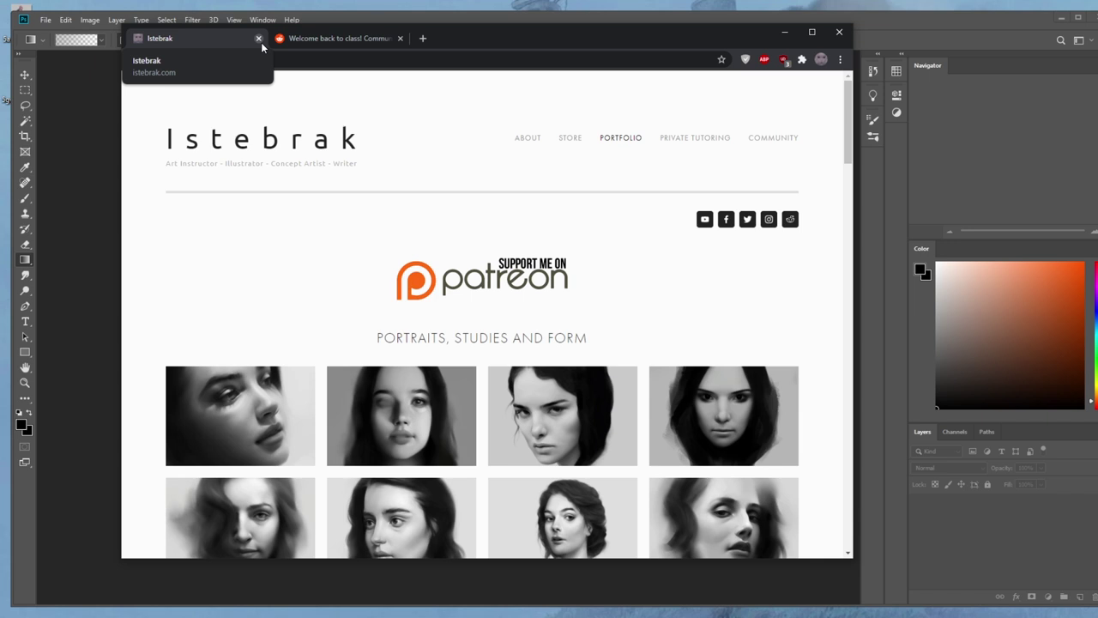
pyautogui.press('super+alt+d')
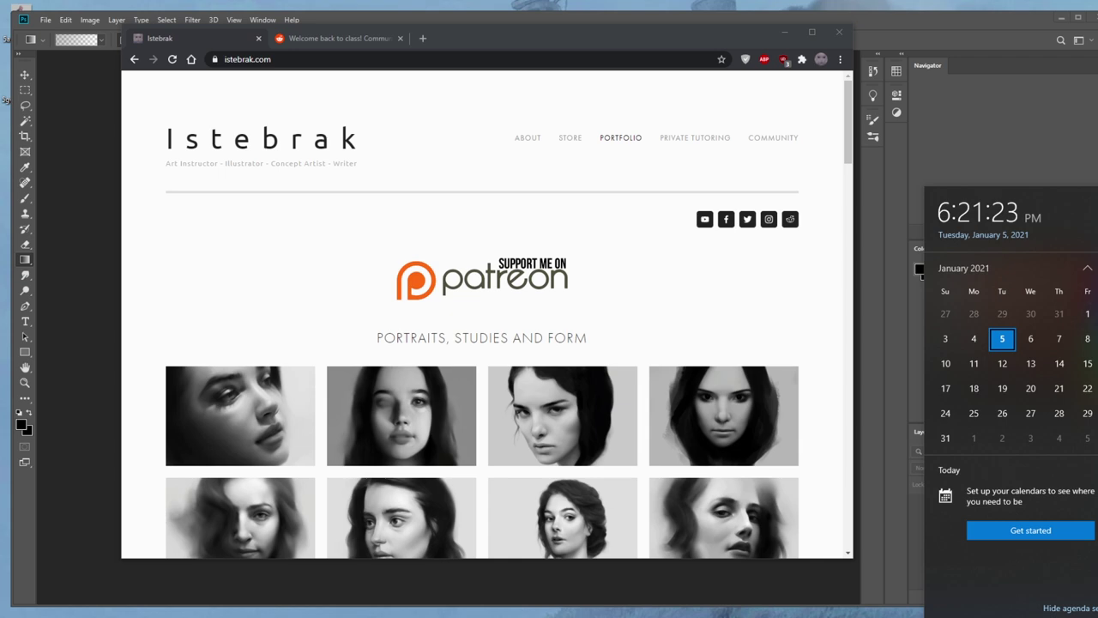
pyautogui.press('Escape')
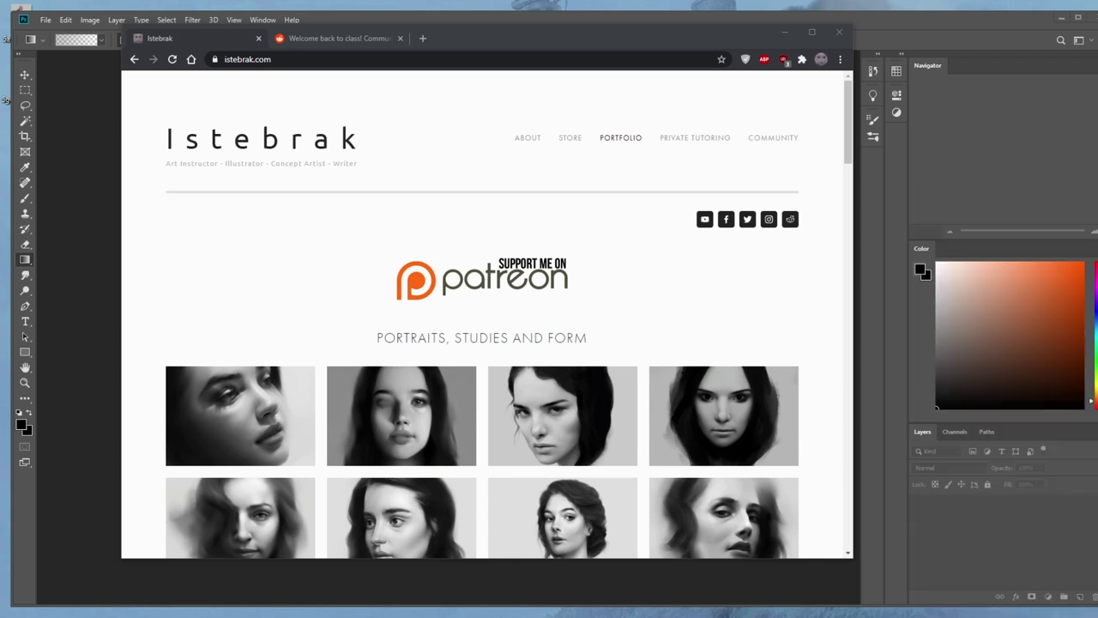